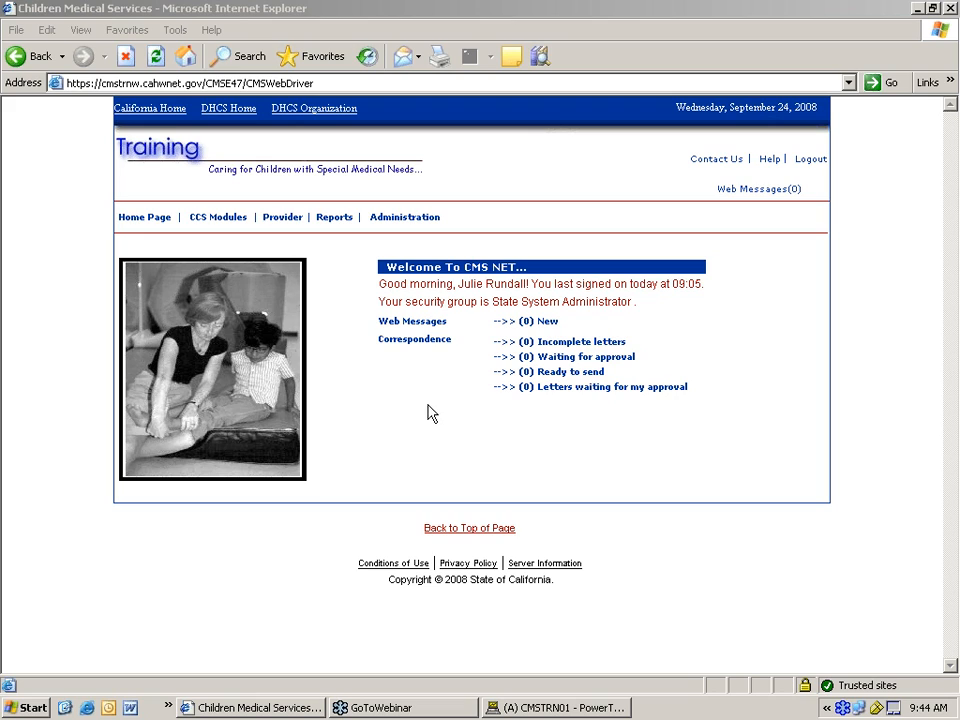
- Sign back in to CMS Net with the access code and reopen the Correspondence screen
click(420, 343)
mouse_move(224, 226)
mouse_move(182, 214)
click(427, 346)
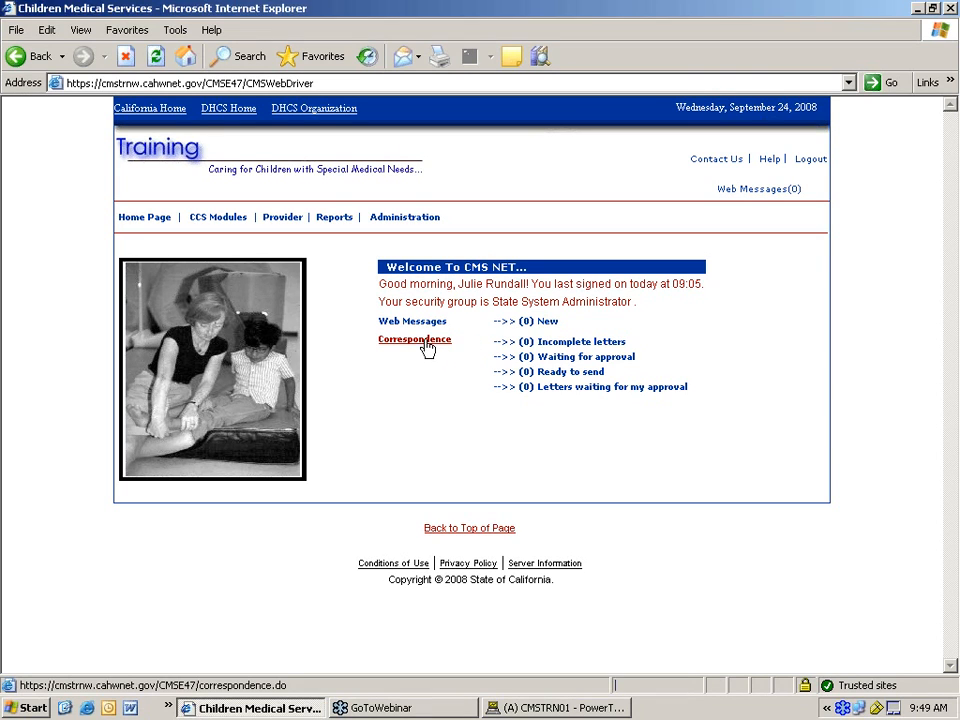
text(••••••••••)
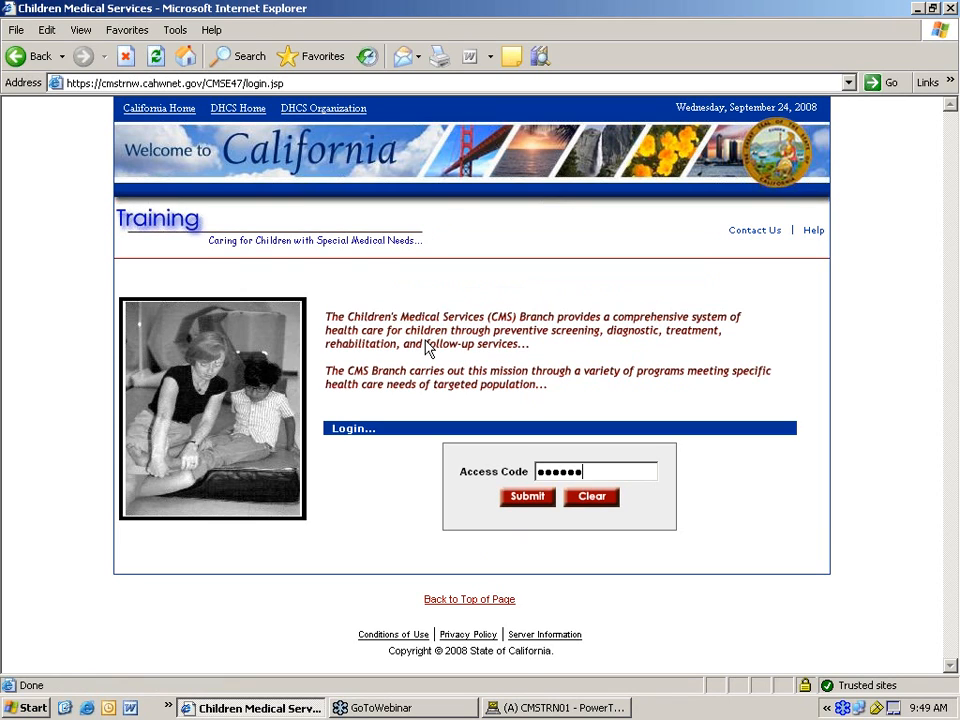
key(Return)
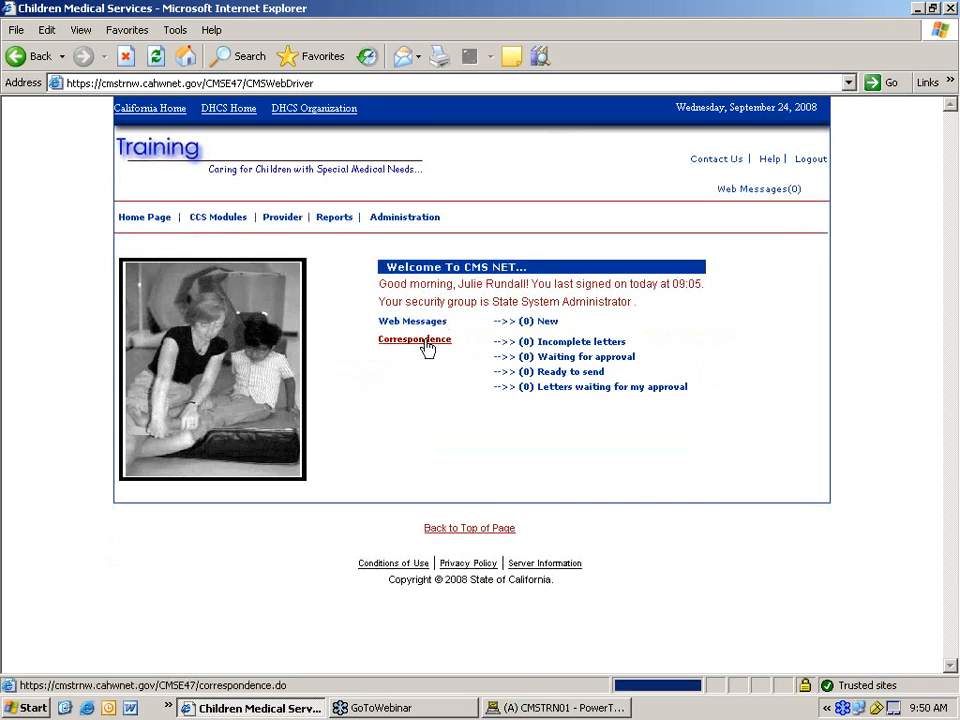
click(427, 346)
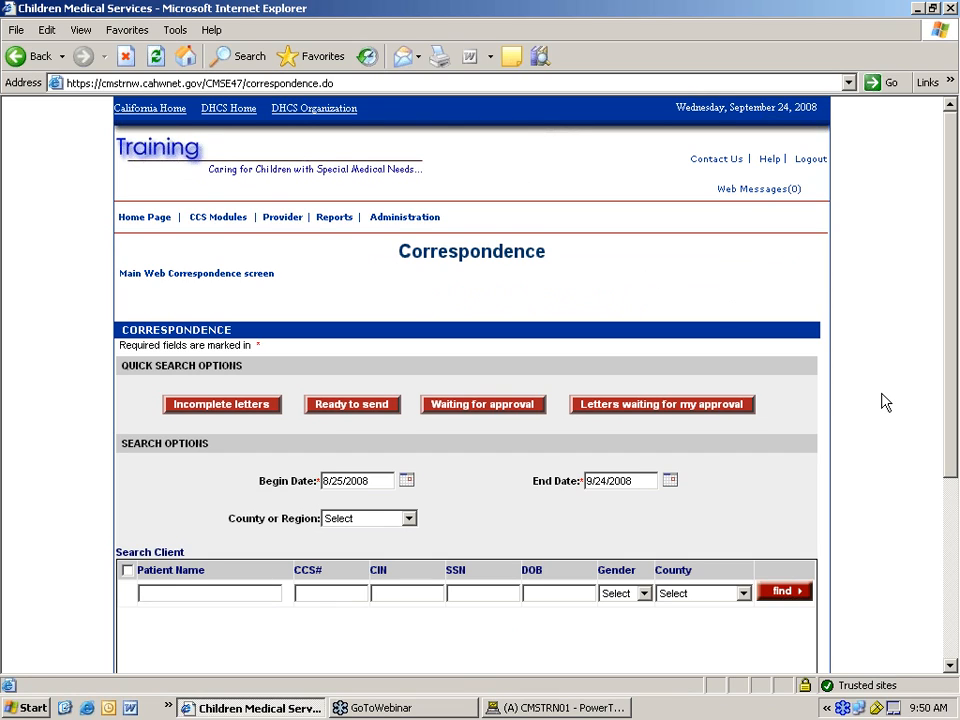
- Scroll down to the Create misc letter buttons and place the cursor in the Patient Name field
scroll(876, 399, down, 2)
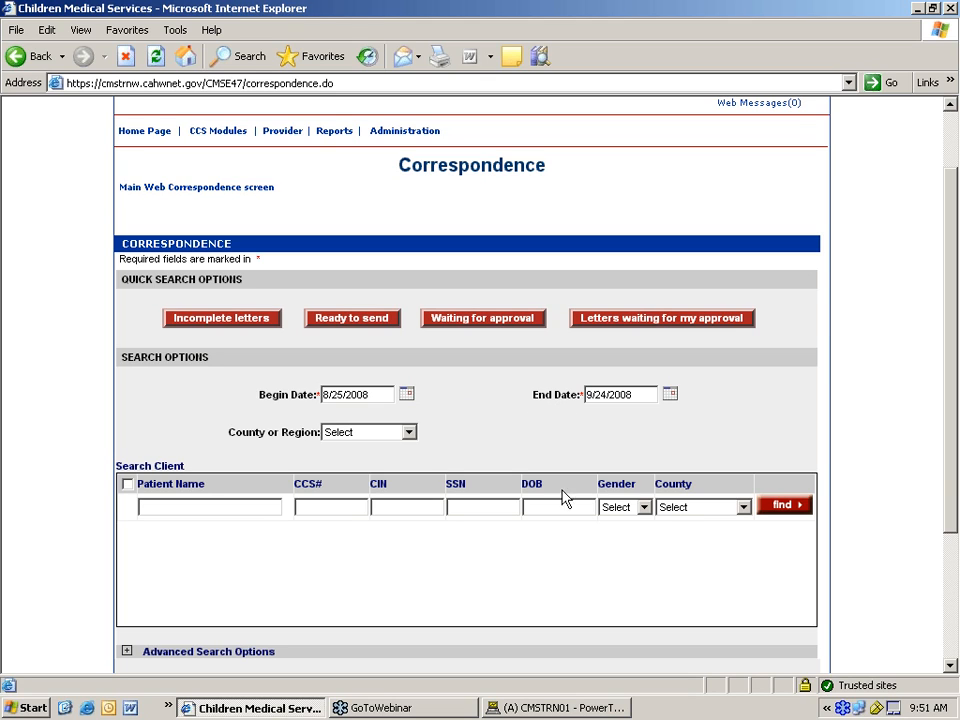
scroll(484, 532, down, 3)
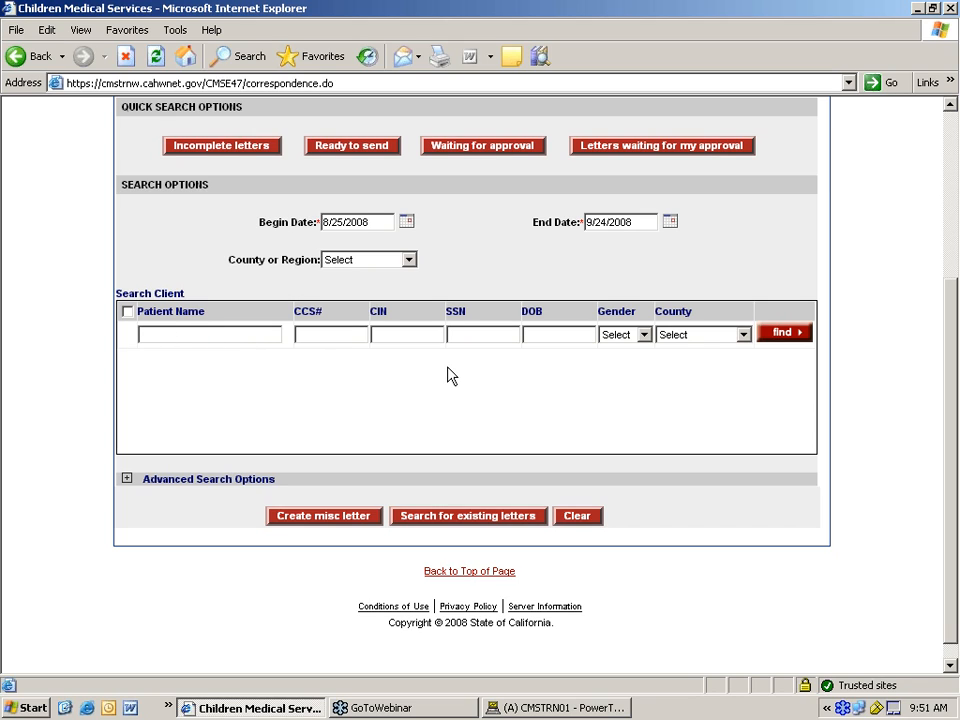
click(232, 334)
- Search by patient name and add the test patient to the client list
key(Return)
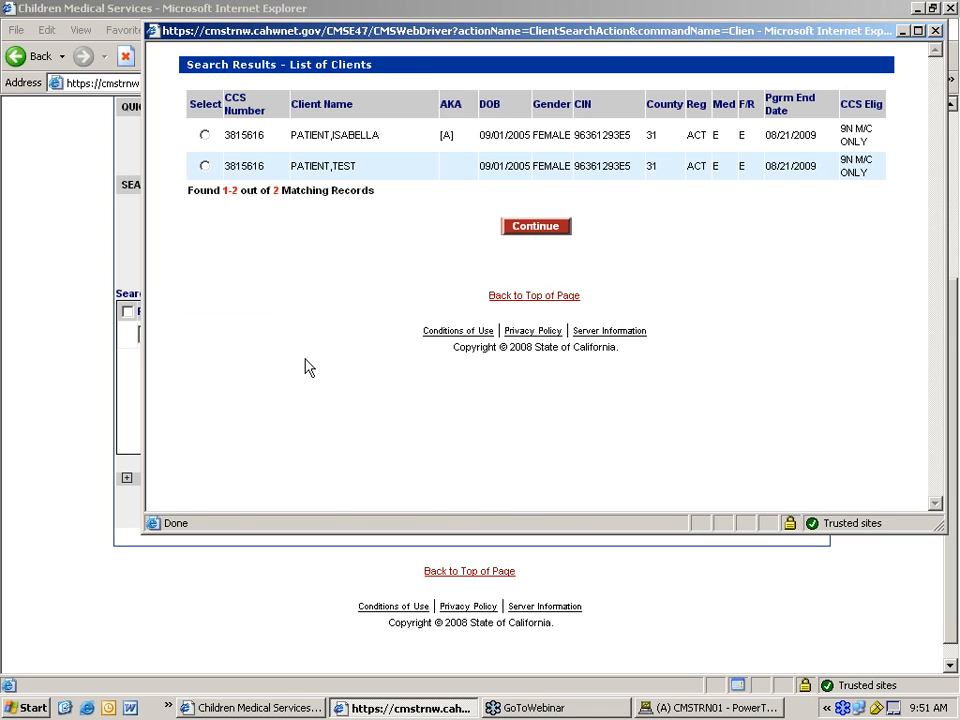
click(205, 166)
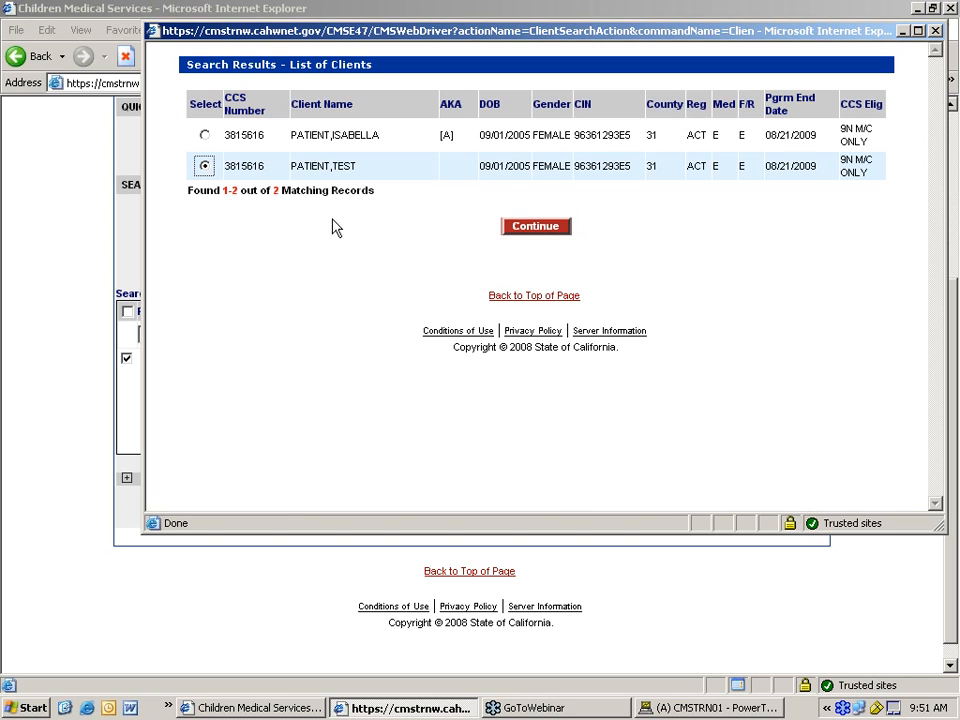
click(554, 226)
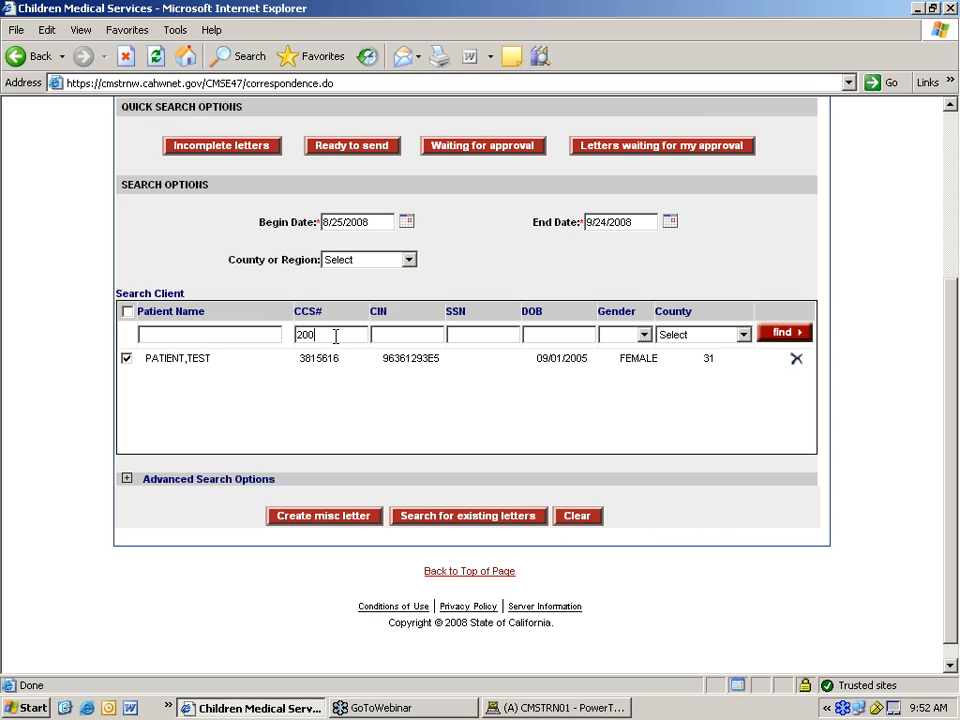
- Look up a second client by CCS number and add it to the client list
key(BackSpace)
key(BackSpace)
click(782, 335)
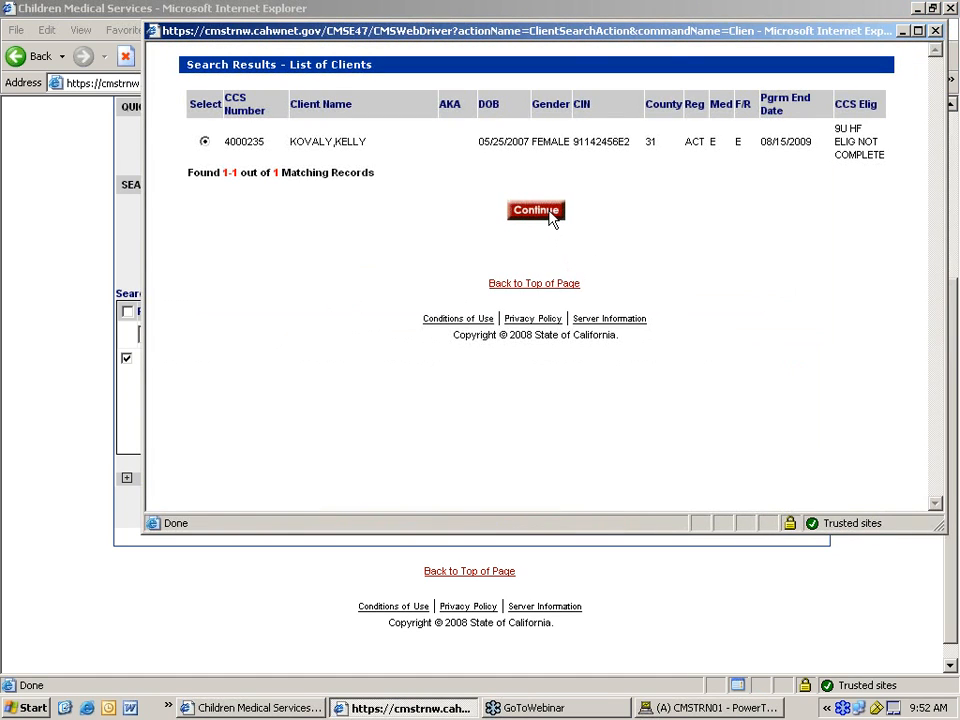
click(551, 212)
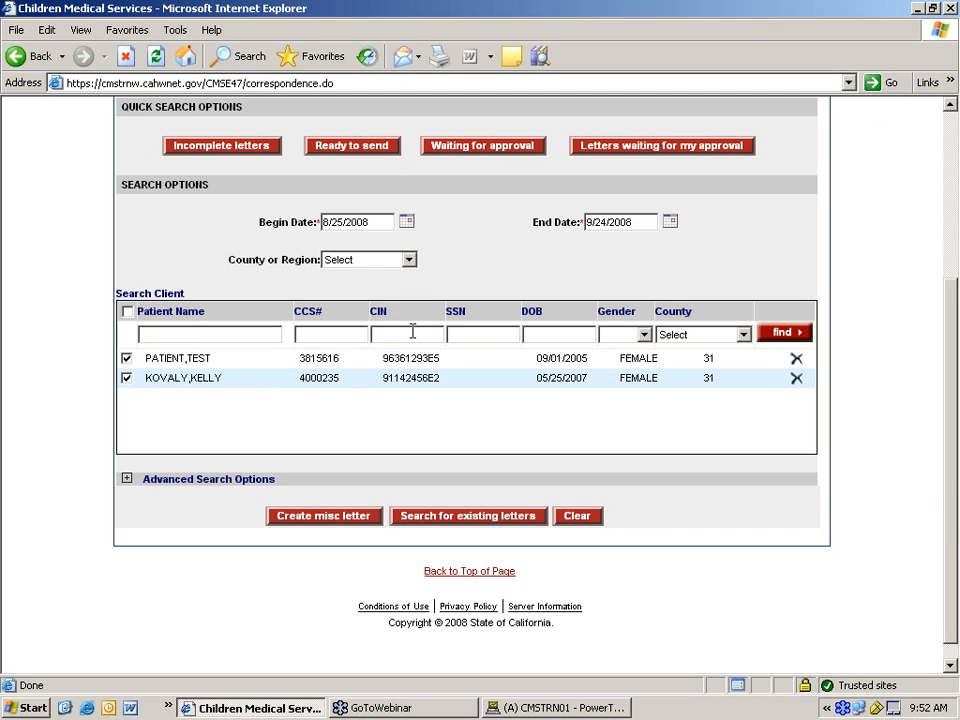
click(342, 334)
- Uncheck the test patient so only the second client stays checked, then expand Advanced Search Options
click(238, 334)
scroll(376, 400, down, 1)
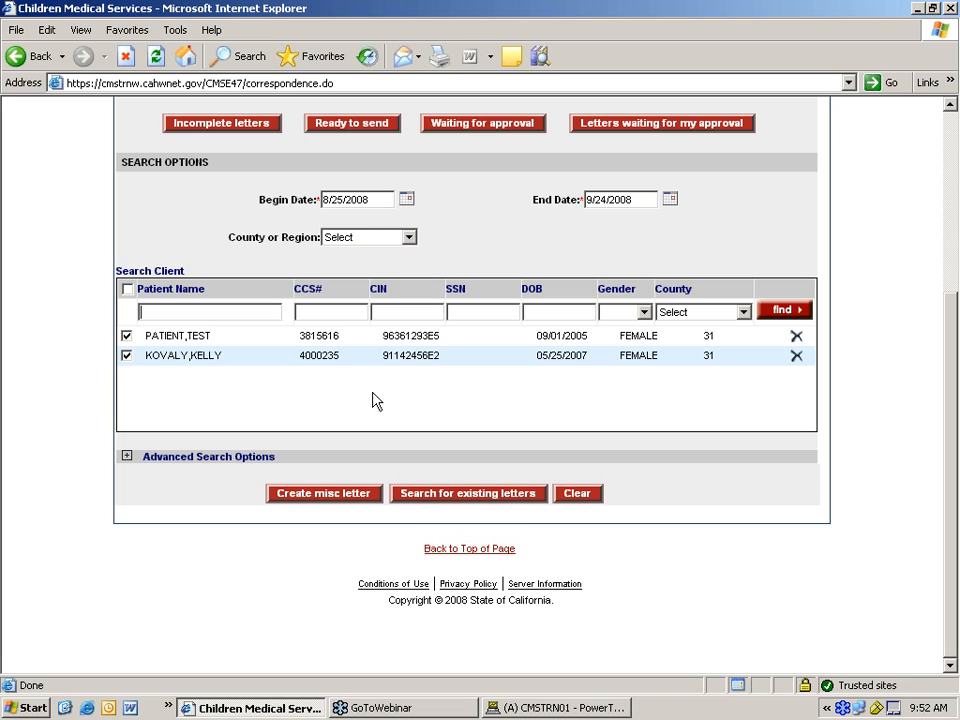
click(126, 354)
click(126, 354)
click(126, 337)
click(127, 457)
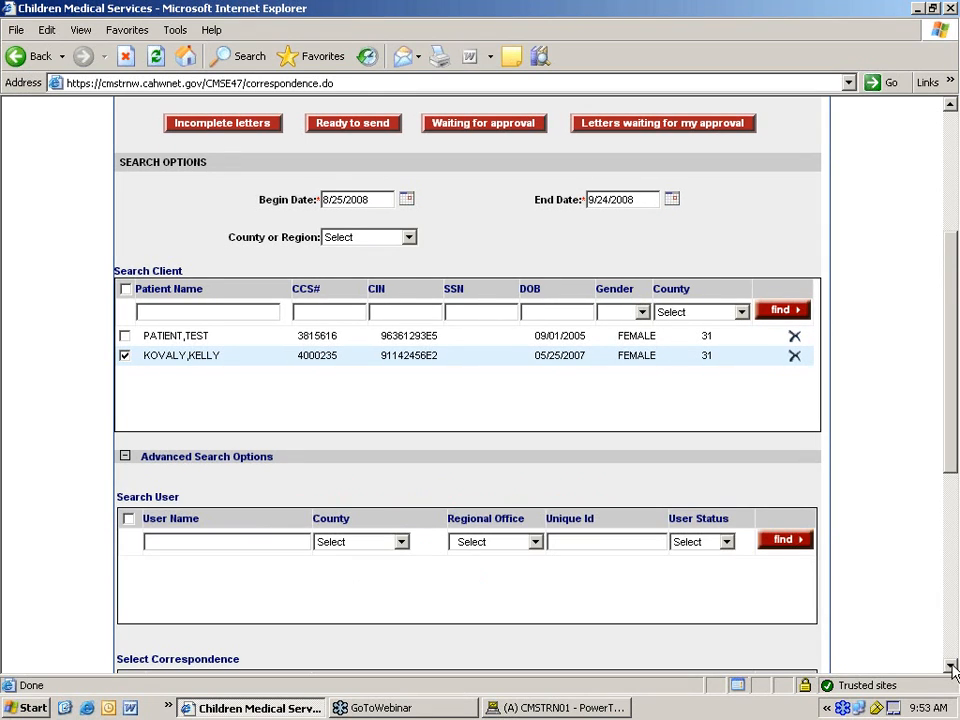
- Search users by last name and add the State System Administrator account to the user list
scroll(952, 668, down, 6)
click(212, 185)
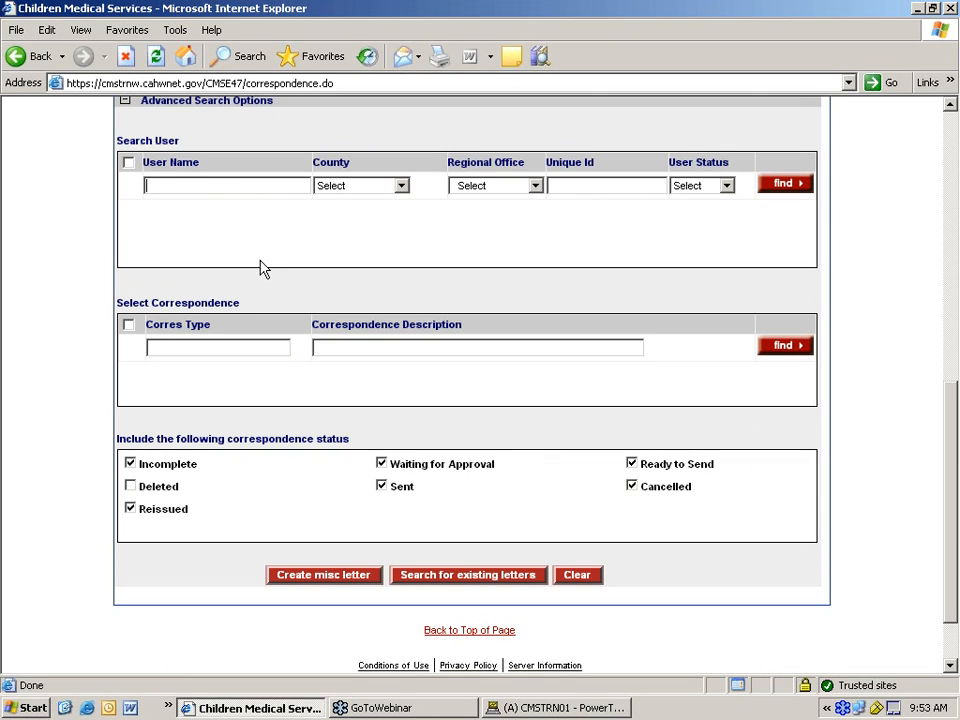
text(rundall)
key(Return)
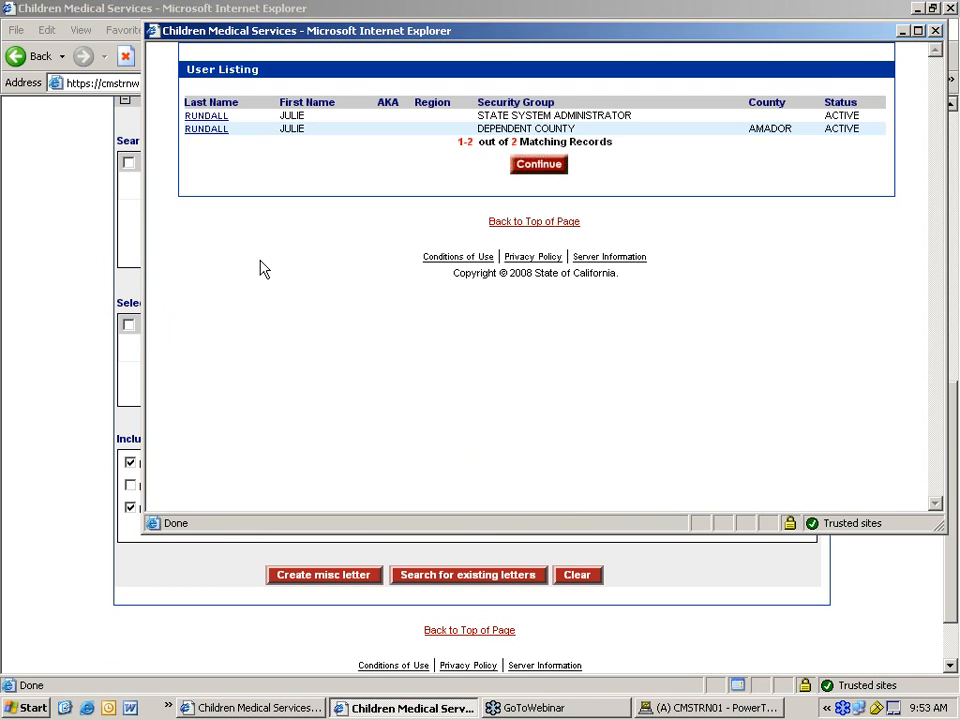
click(201, 117)
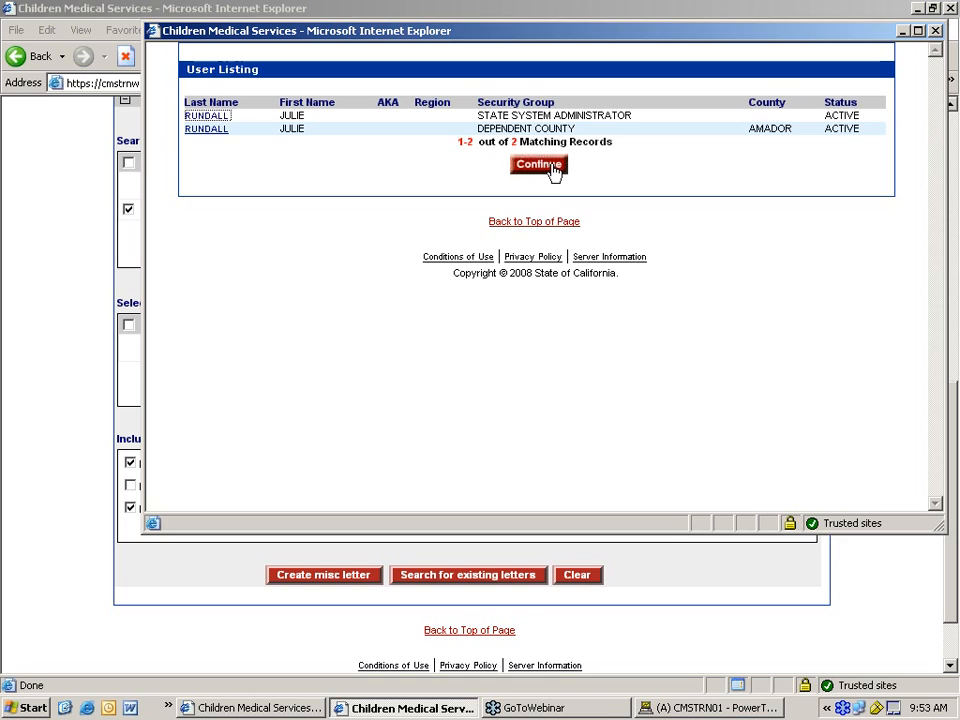
click(540, 165)
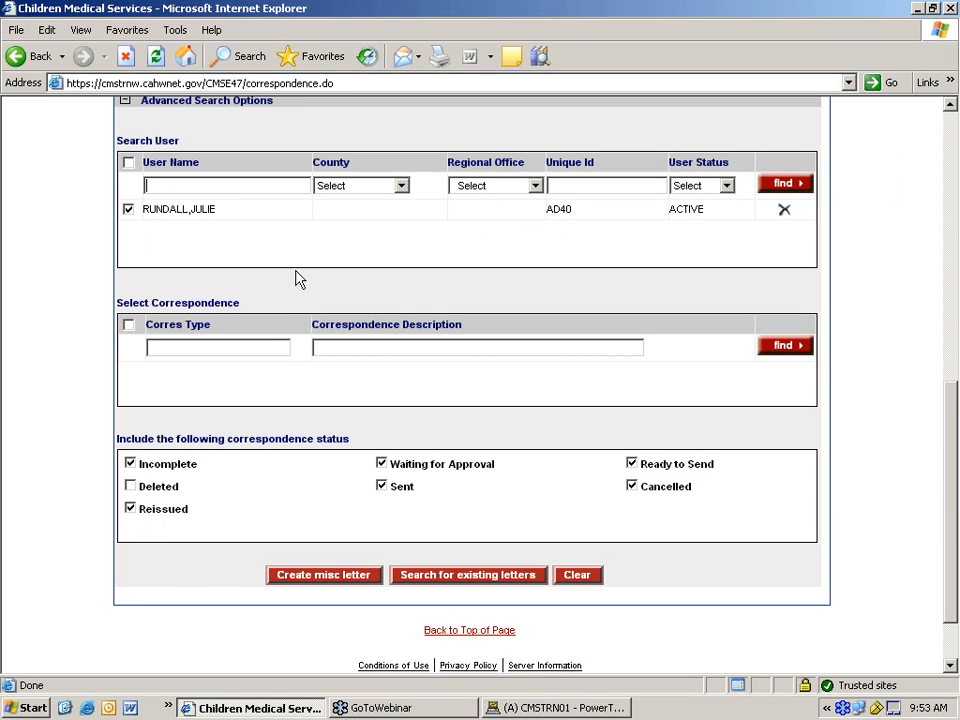
- Search for letters of correspondence type C-36 and close the results list
click(176, 346)
text(-36)
key(Return)
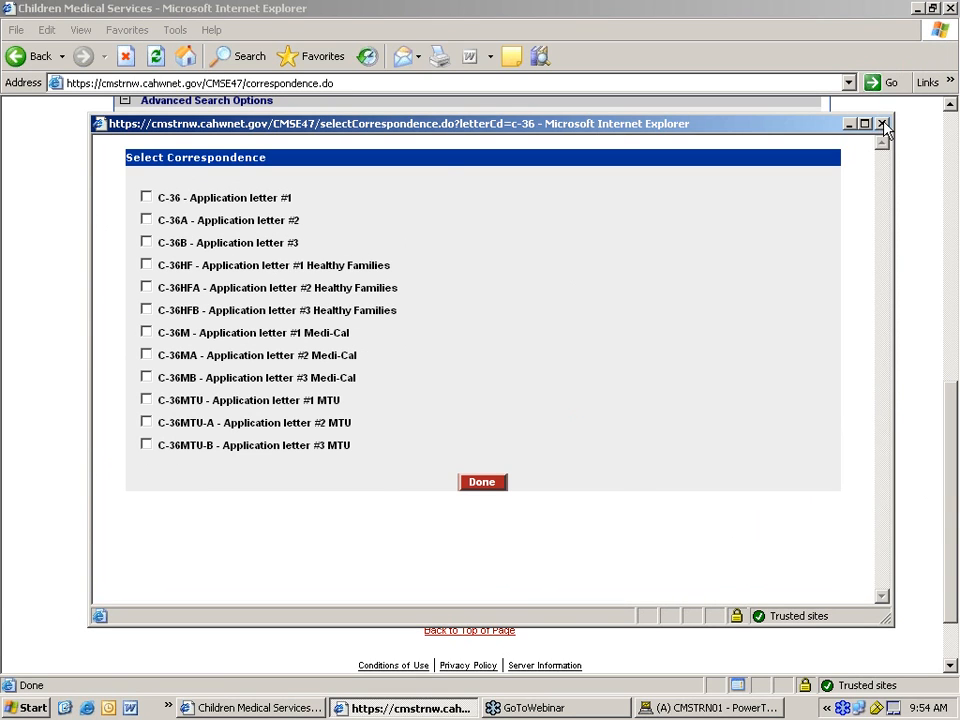
click(878, 127)
- Replace the C-36 type filter with a description search for 'application' and close the list
drag(199, 347, 146, 350)
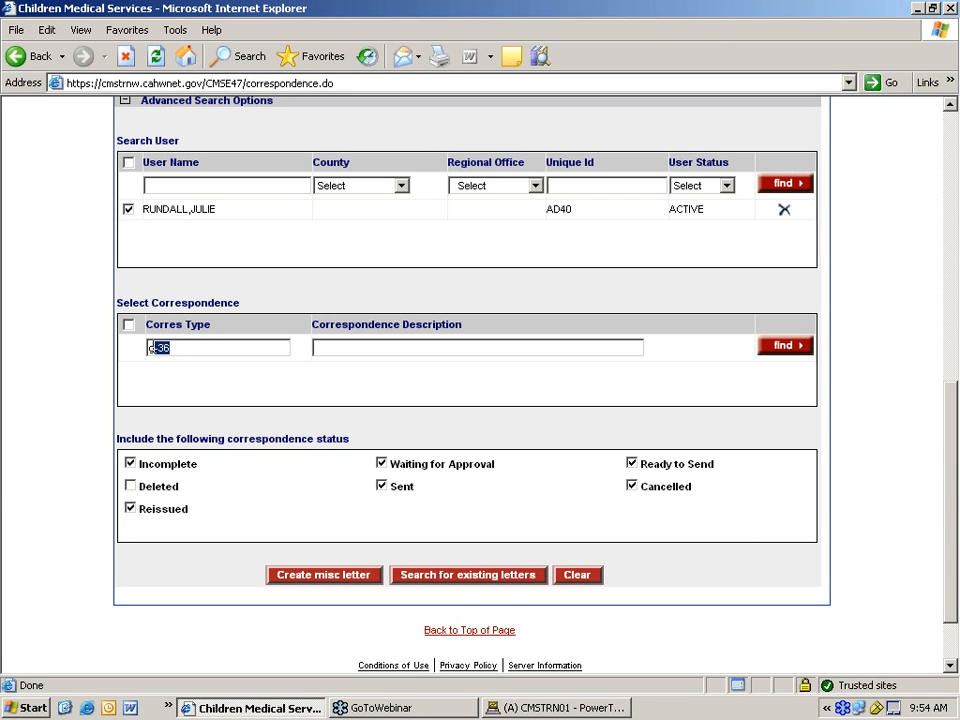
key(Delete)
click(345, 347)
text(application)
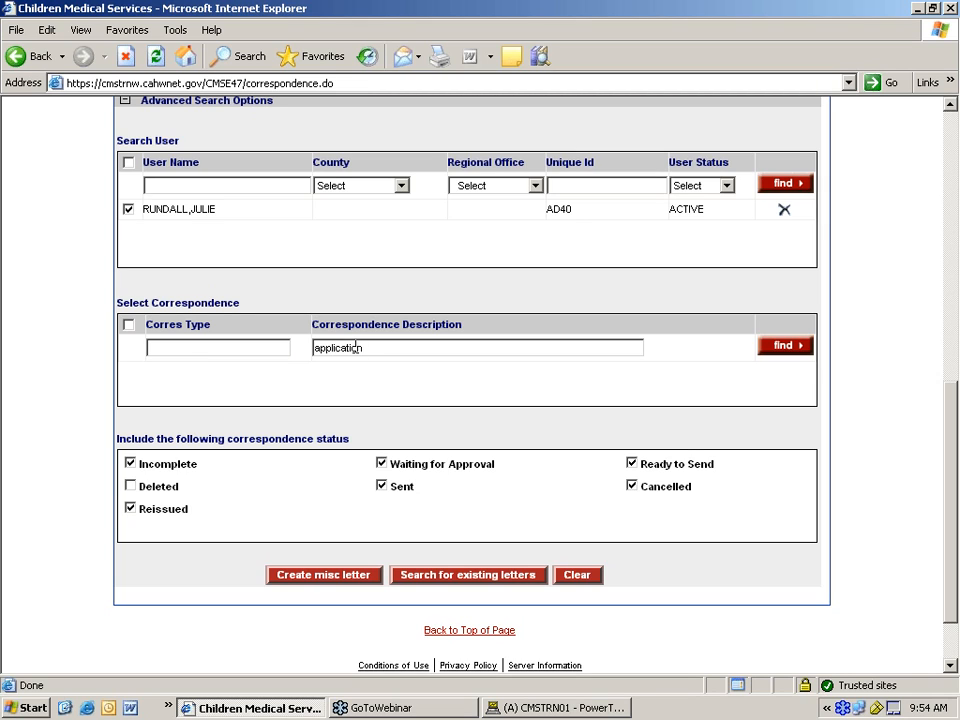
key(Return)
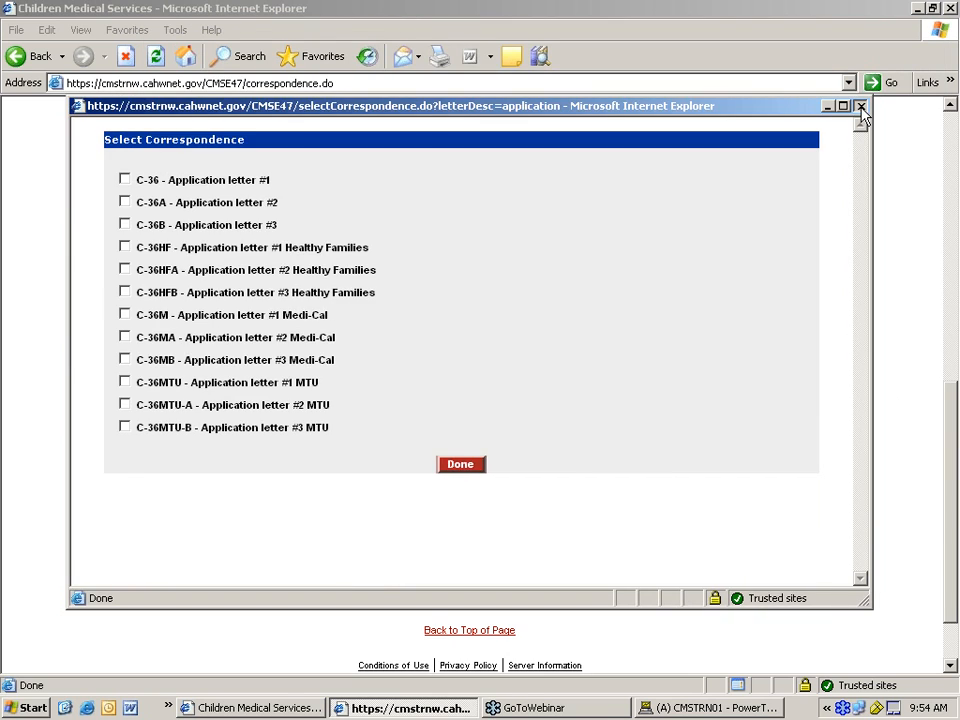
click(859, 106)
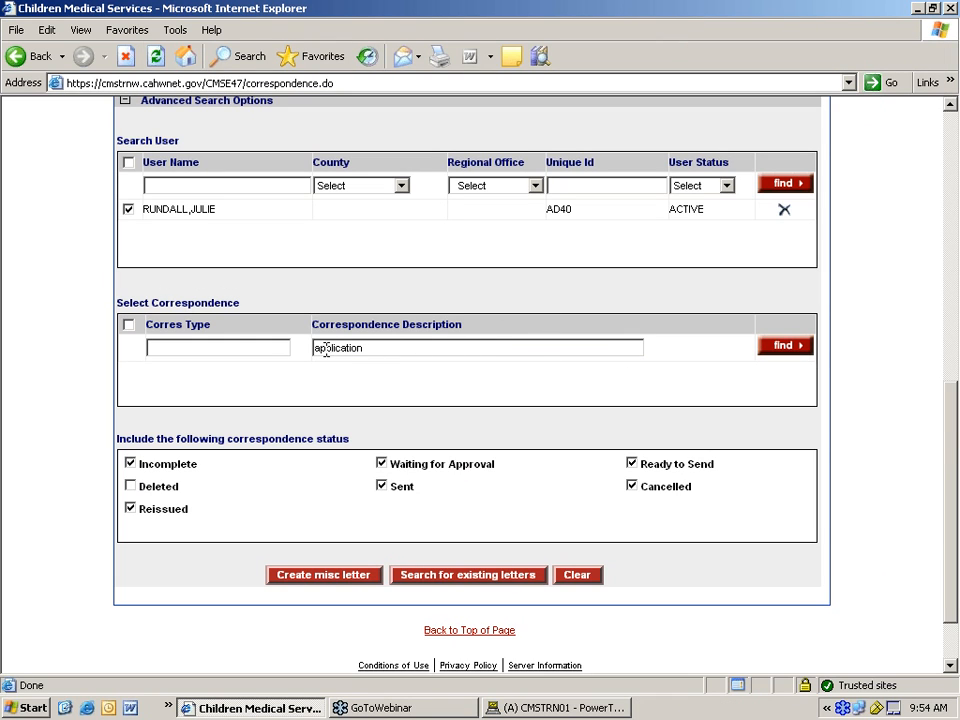
drag(381, 349, 300, 356)
- Clear the 'application' description filter and remove the test patient from the client list
key(BackSpace)
scroll(291, 388, down, 1)
scroll(291, 390, up, 3)
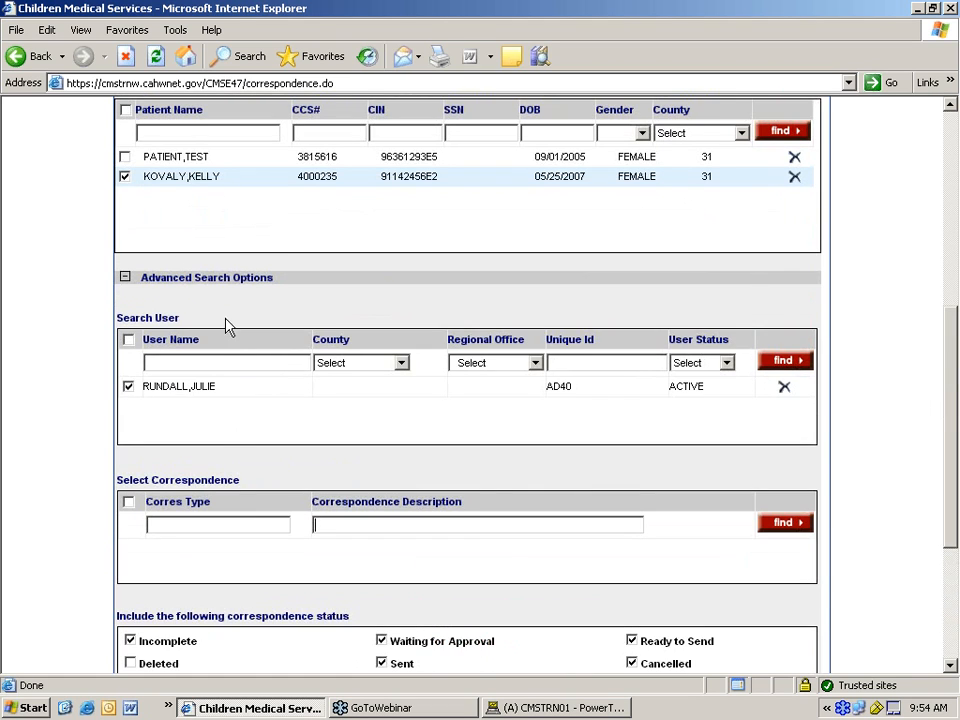
click(794, 160)
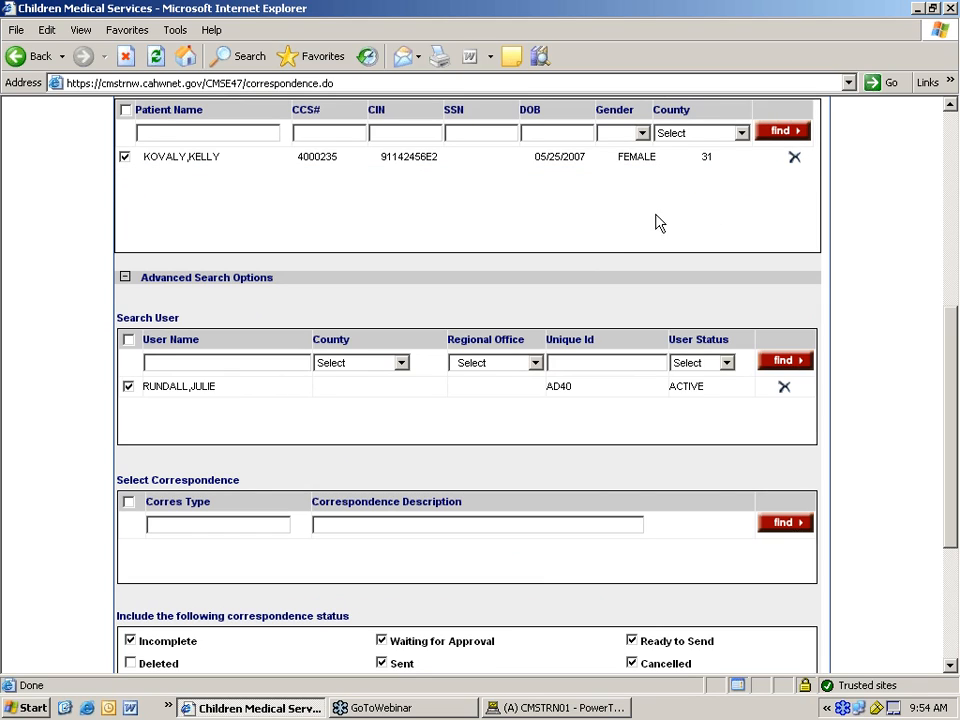
scroll(613, 250, down, 2)
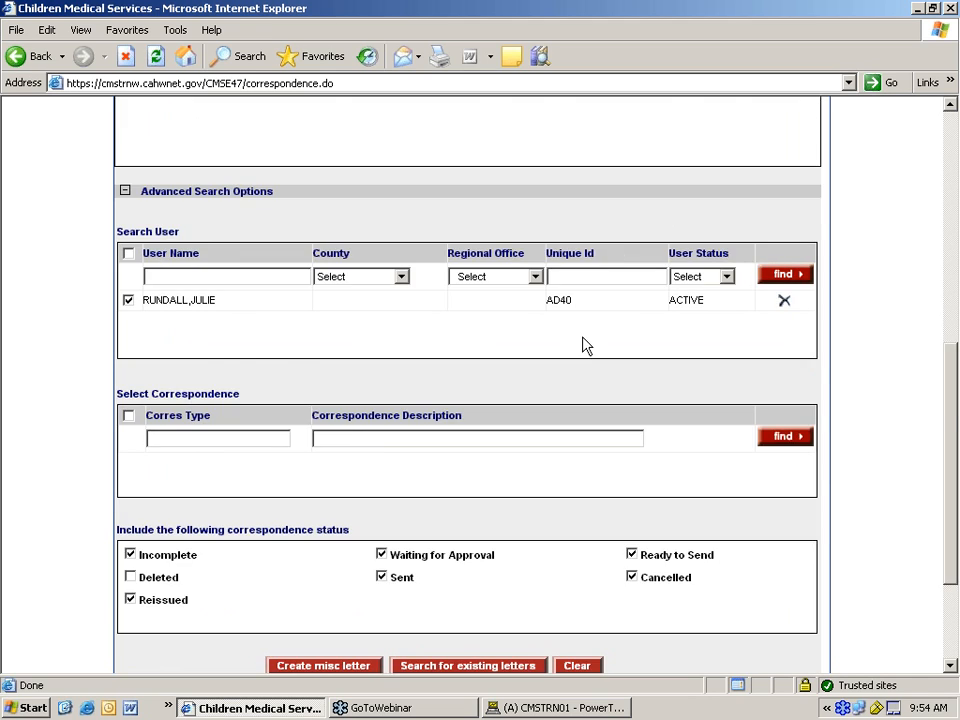
scroll(583, 343, down, 3)
- Exclude Incomplete, Reissued, Waiting for Approval, Ready to Send and Cancelled statuses, then search existing letters
click(130, 381)
click(131, 426)
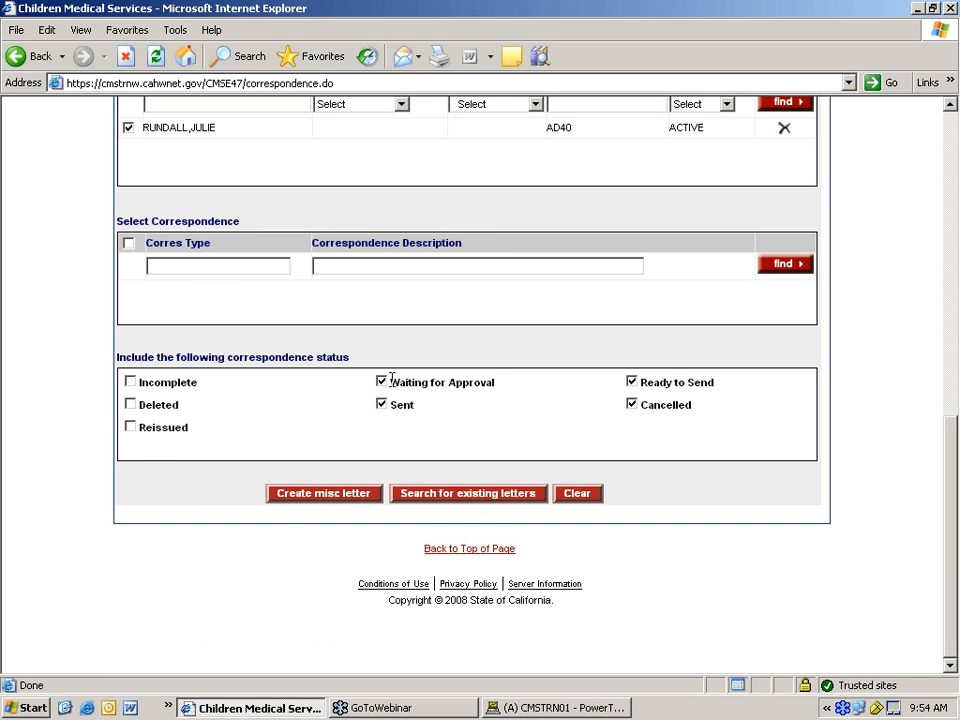
click(382, 382)
click(632, 383)
click(631, 404)
scroll(540, 247, up, 5)
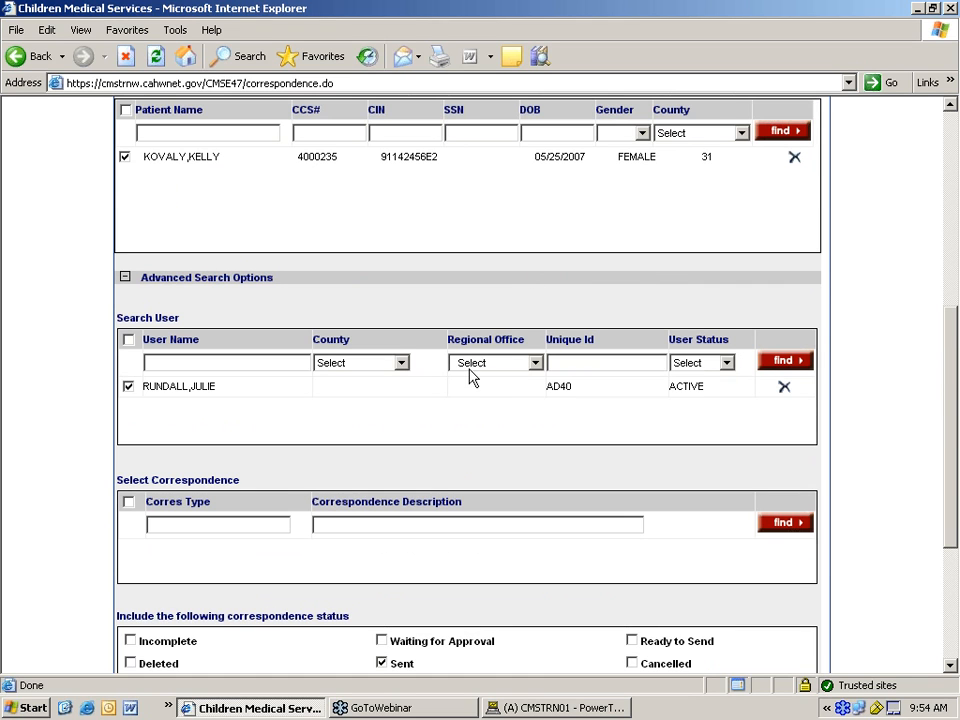
scroll(467, 385, down, 2)
scroll(468, 380, up, 2)
scroll(470, 373, up, 2)
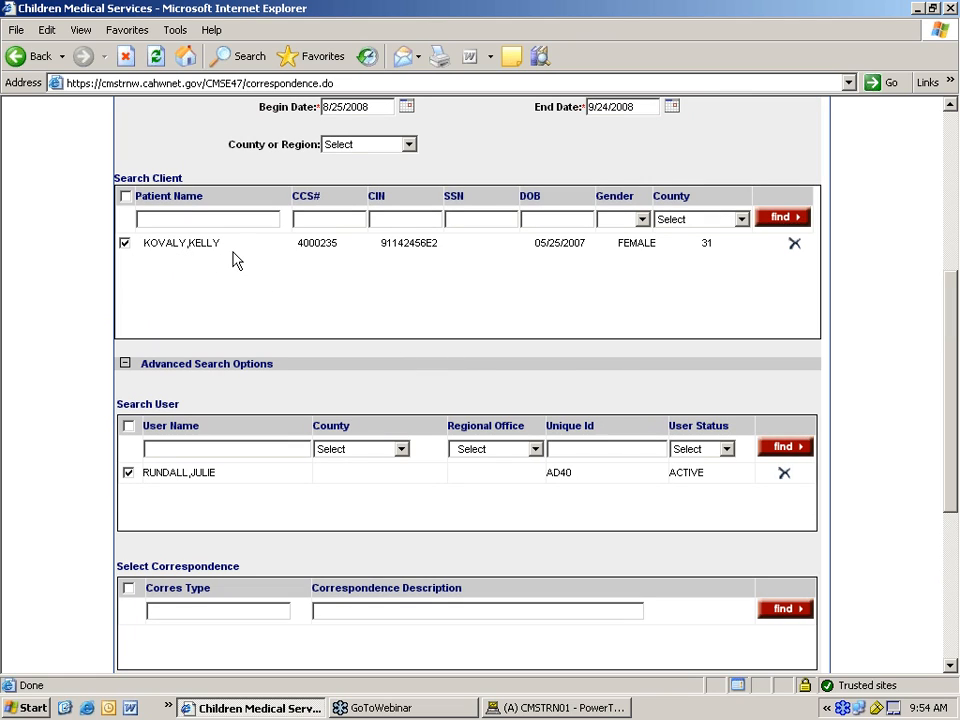
scroll(277, 353, down, 4)
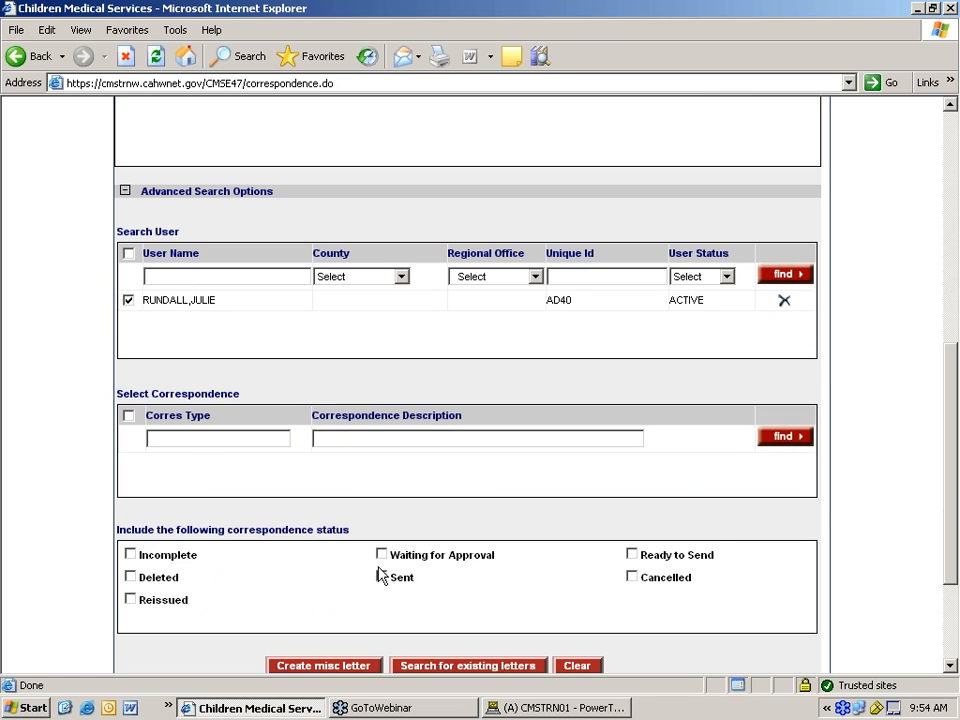
scroll(365, 305, down, 4)
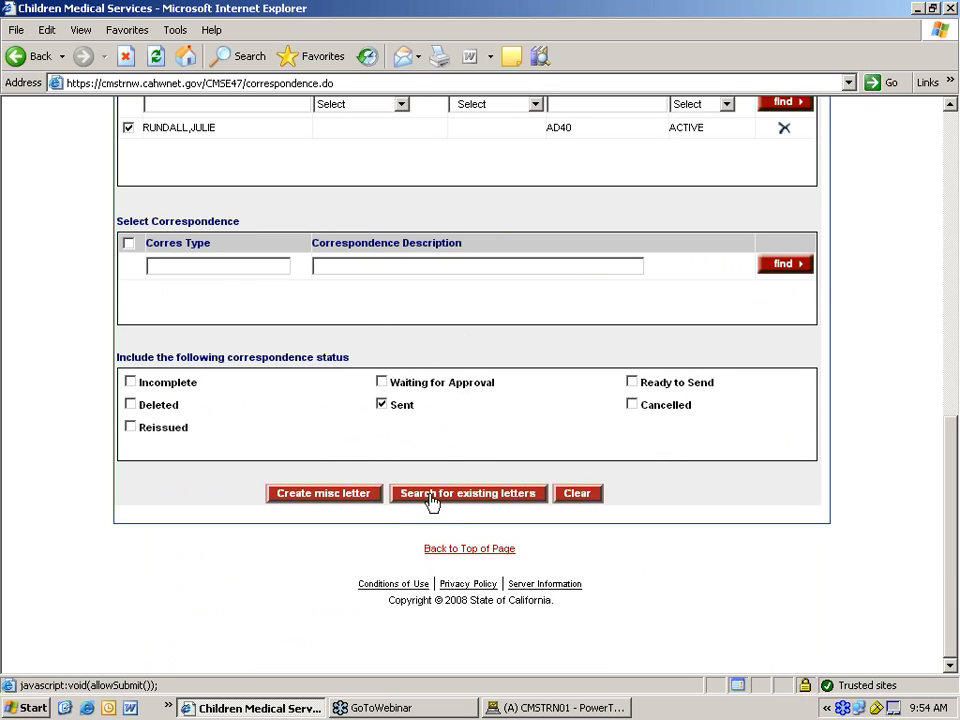
click(432, 497)
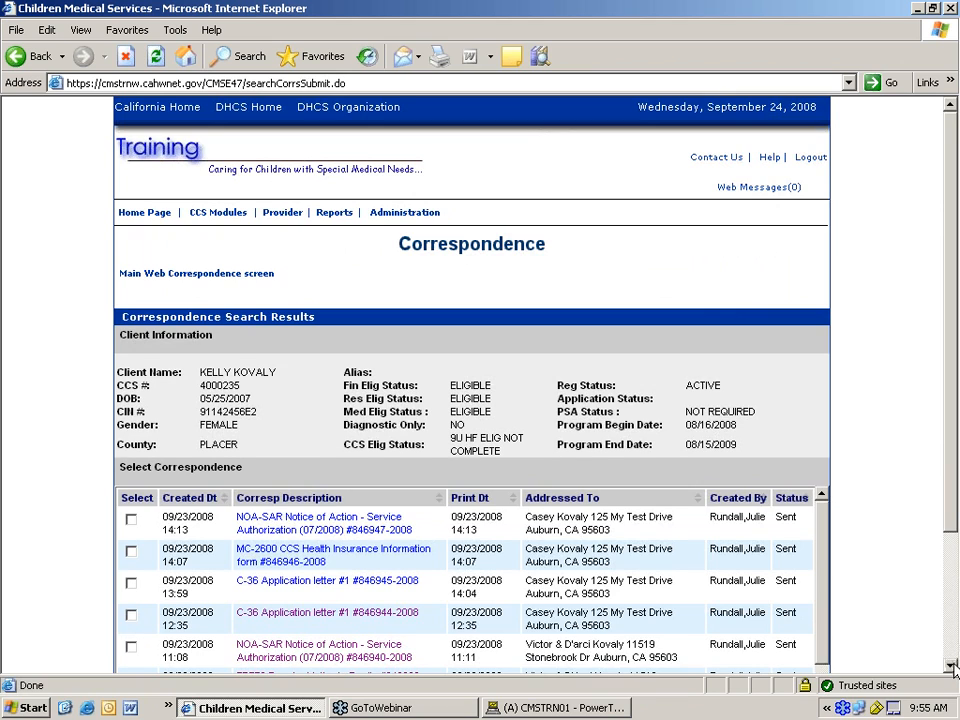
- Scroll through the results showing the client's sent C-36 Application letters and NOA-SAR notices
scroll(953, 668, down, 3)
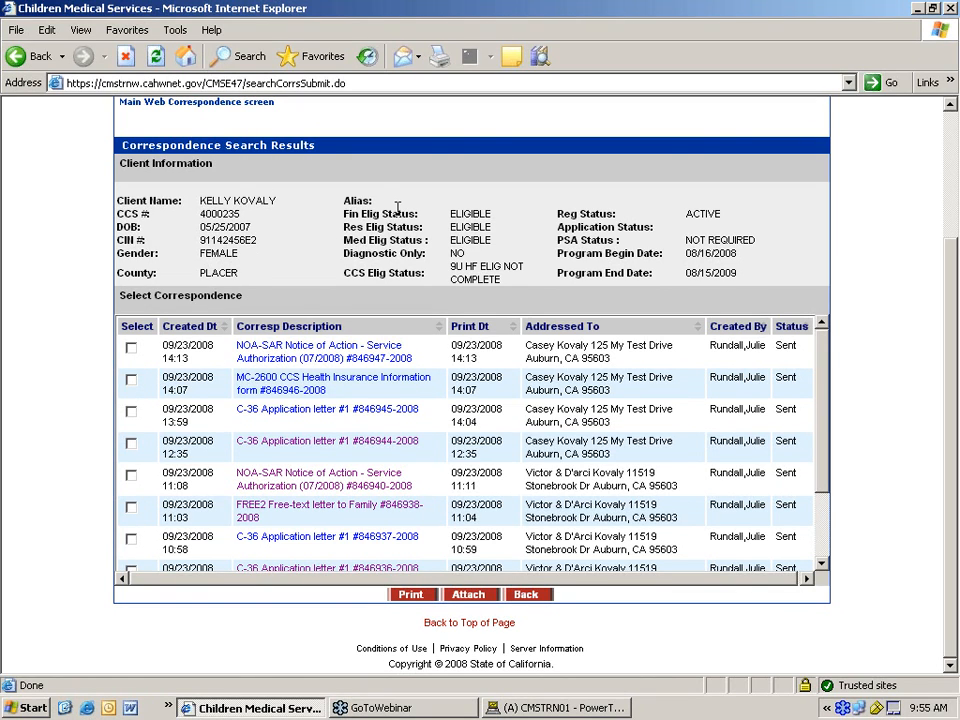
- Go back from the results to the search form and clear its client and user selections
click(527, 595)
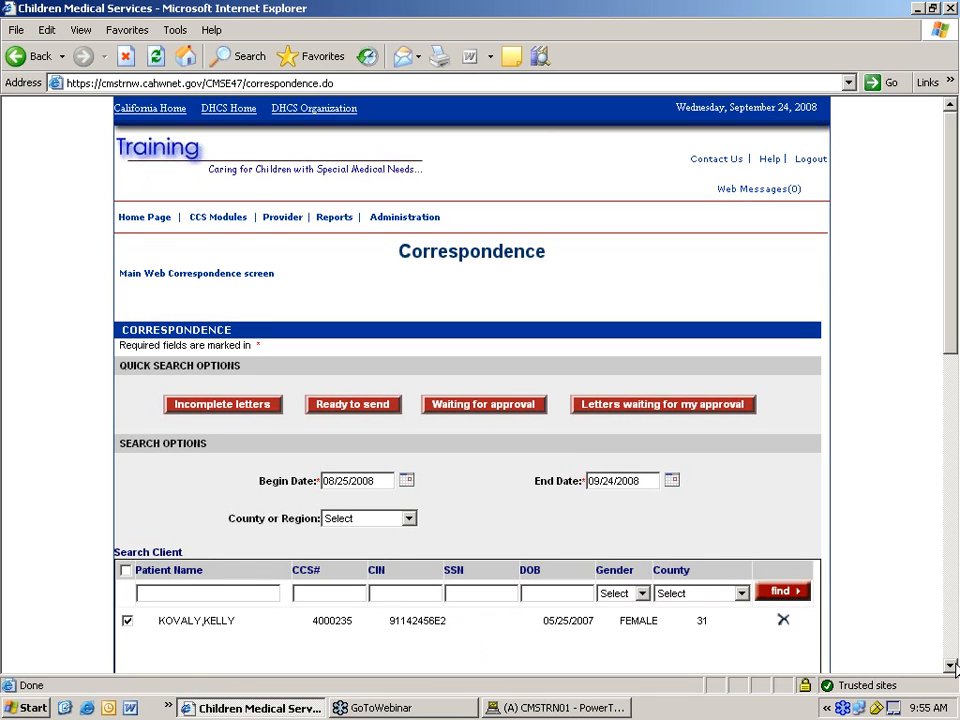
scroll(955, 668, down, 10)
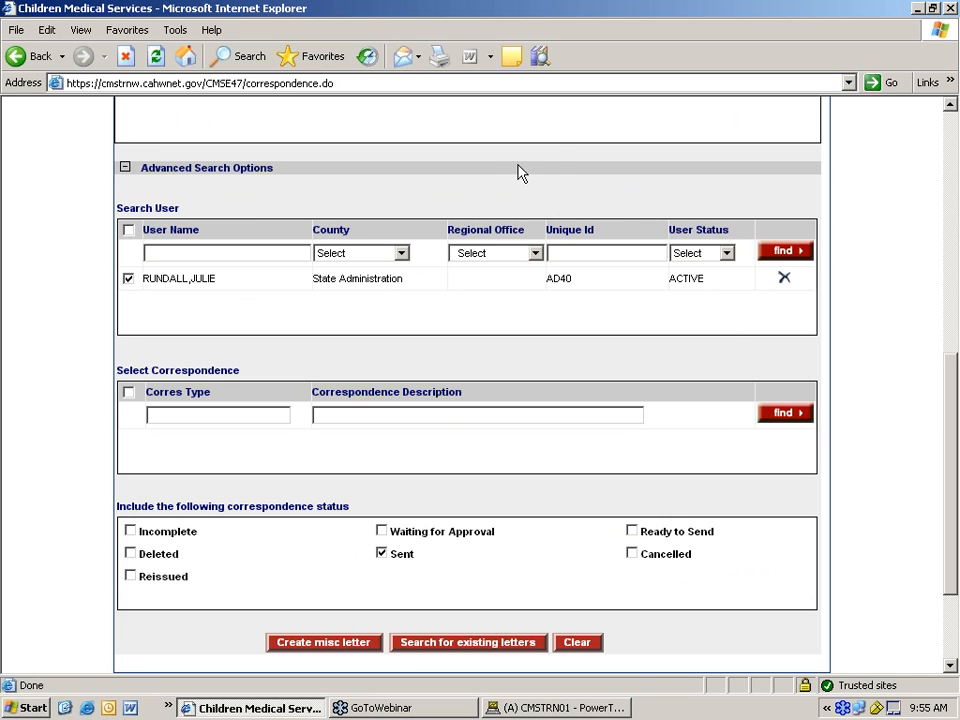
scroll(561, 166, up, 3)
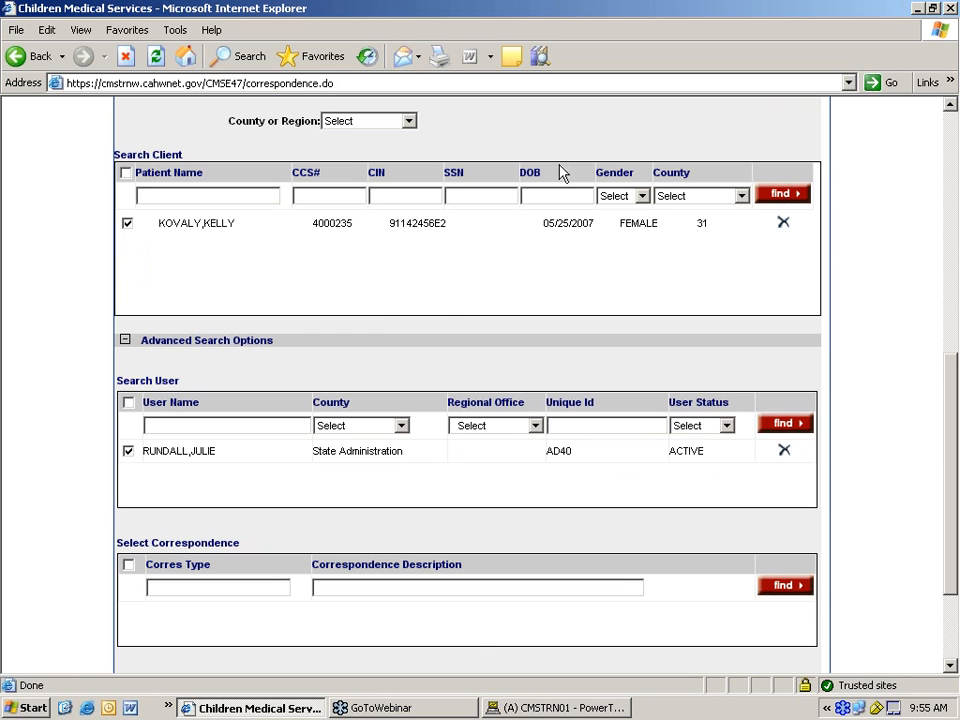
scroll(410, 330, down, 5)
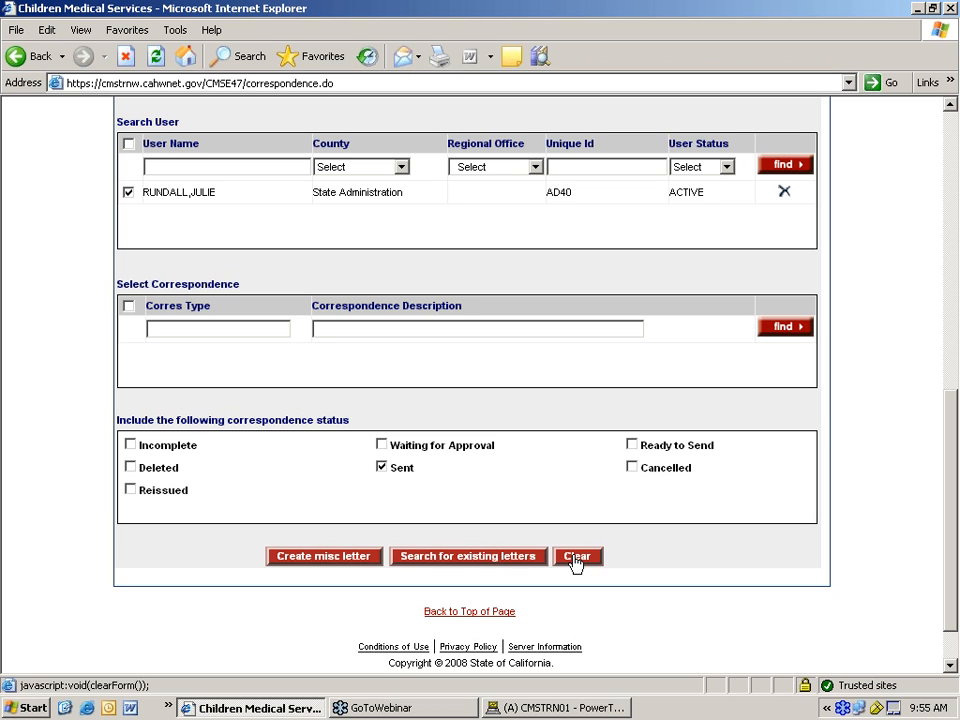
scroll(573, 562, up, 2)
scroll(573, 562, up, 3)
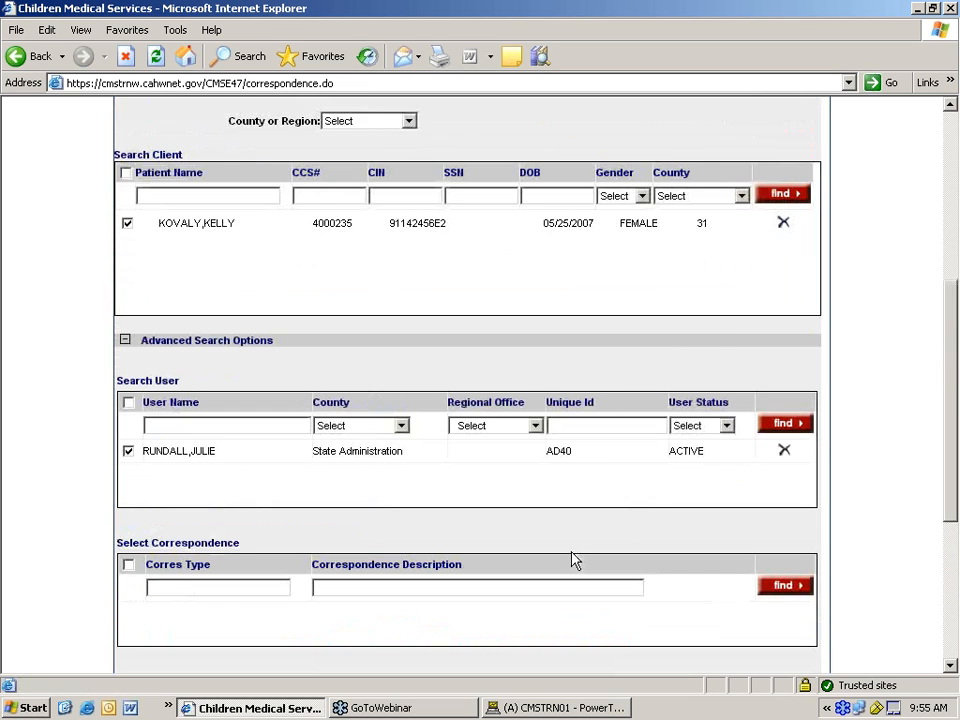
scroll(573, 562, down, 5)
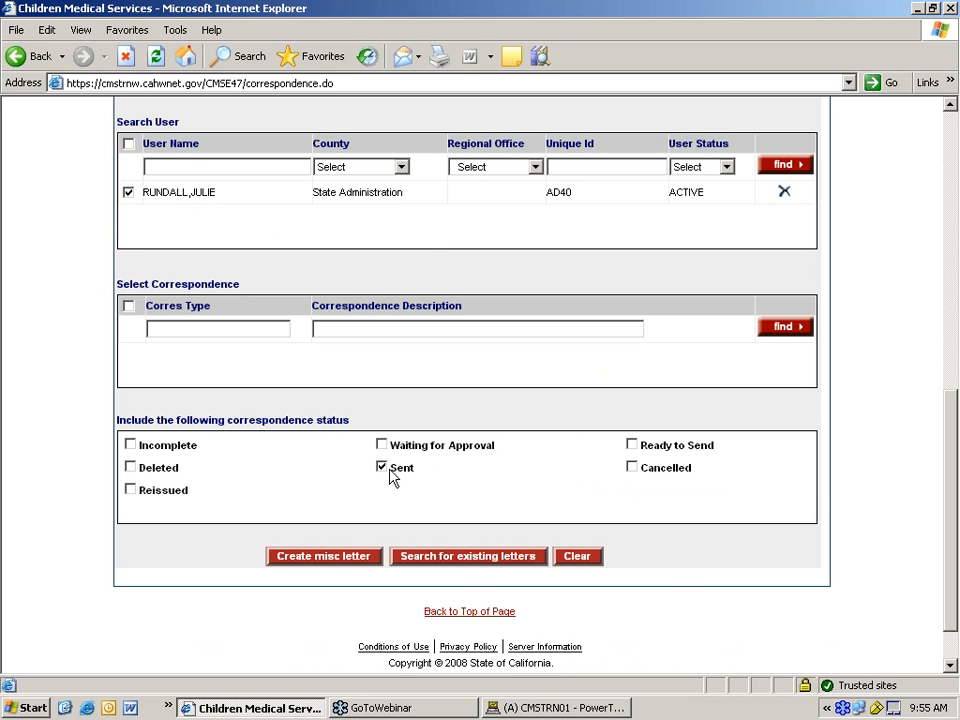
scroll(565, 388, up, 3)
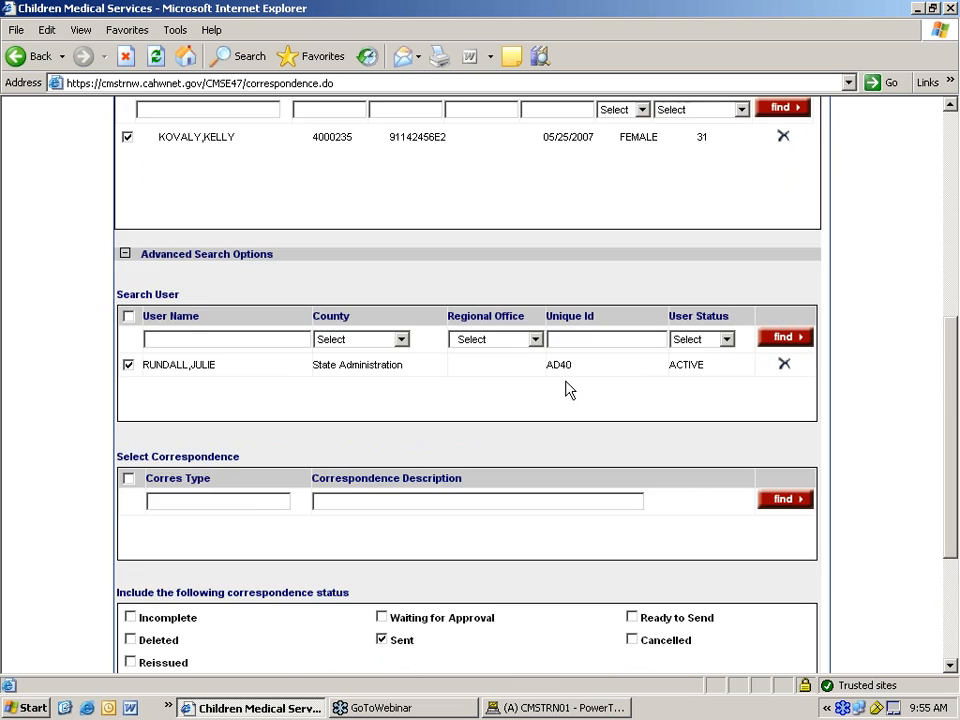
scroll(568, 390, down, 3)
click(577, 555)
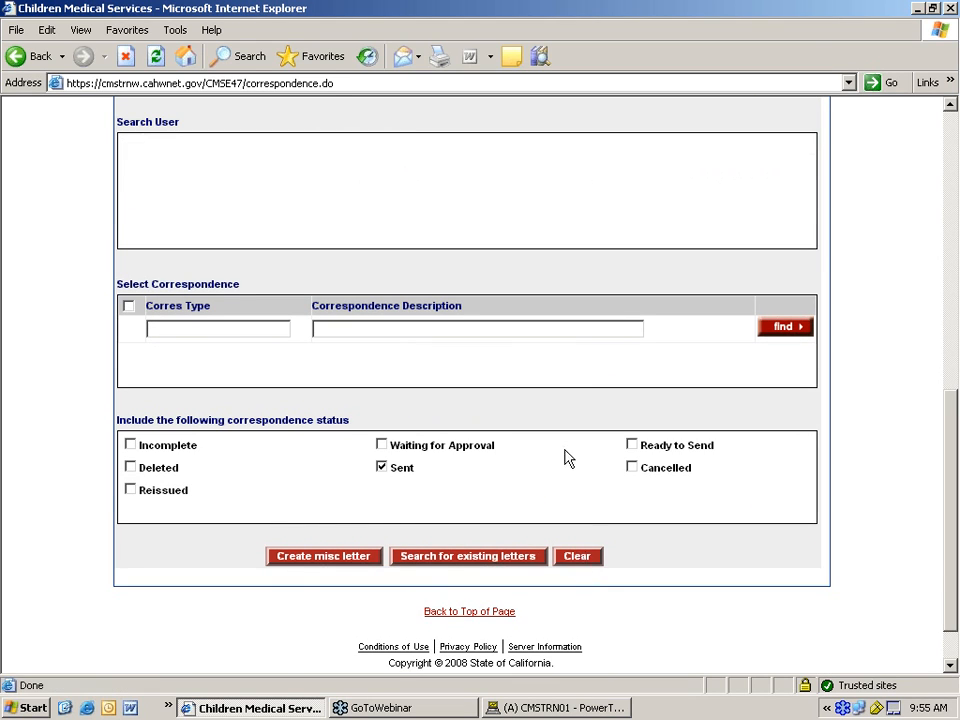
scroll(558, 360, up, 6)
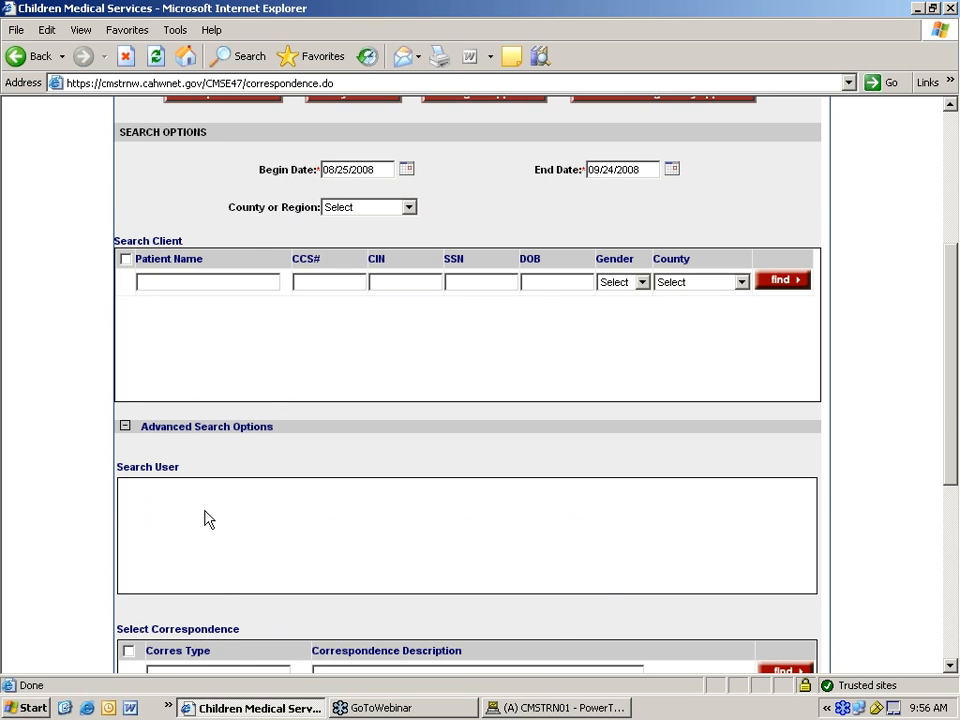
scroll(206, 517, down, 3)
scroll(310, 380, up, 3)
- Collapse Advanced Search Options and find the client by entering their CCS number
click(124, 427)
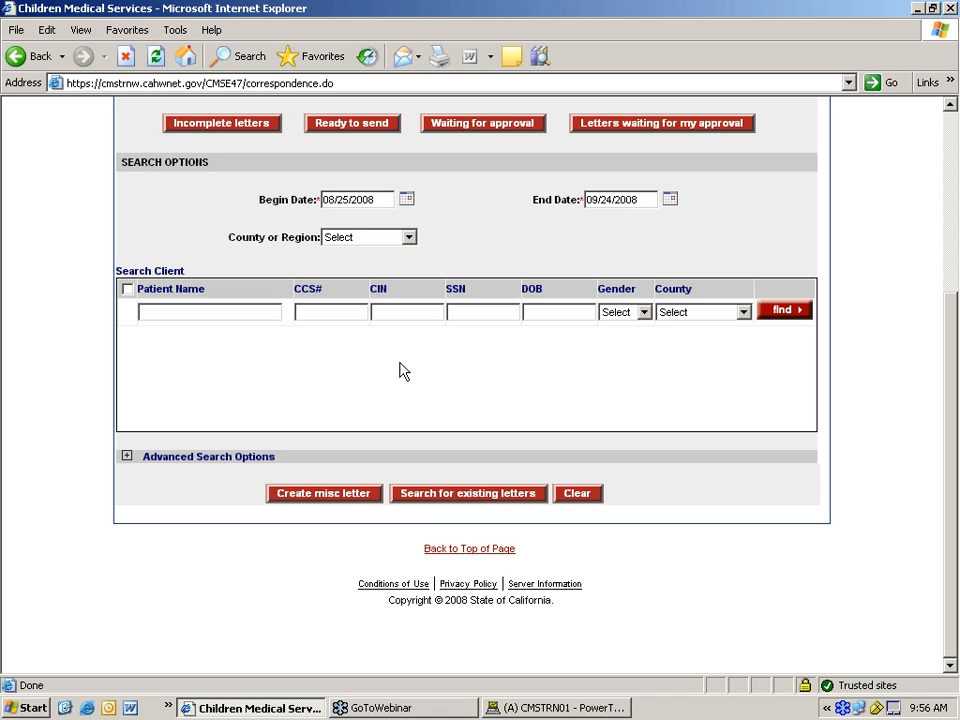
text(4000)
click(758, 310)
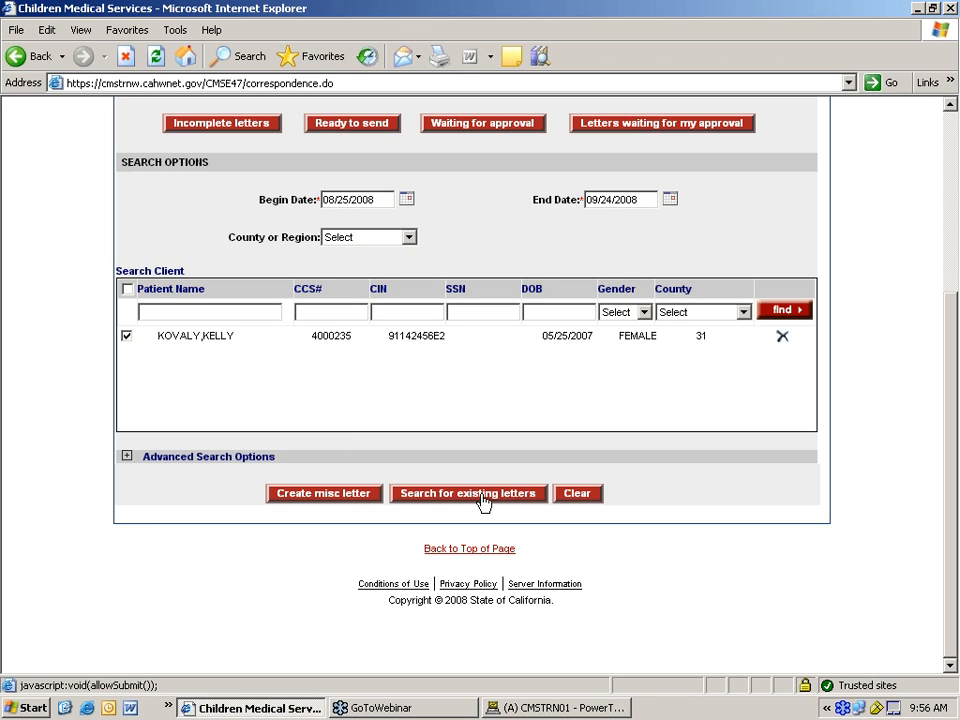
- Search for the client's existing letters and scroll through the results
click(484, 500)
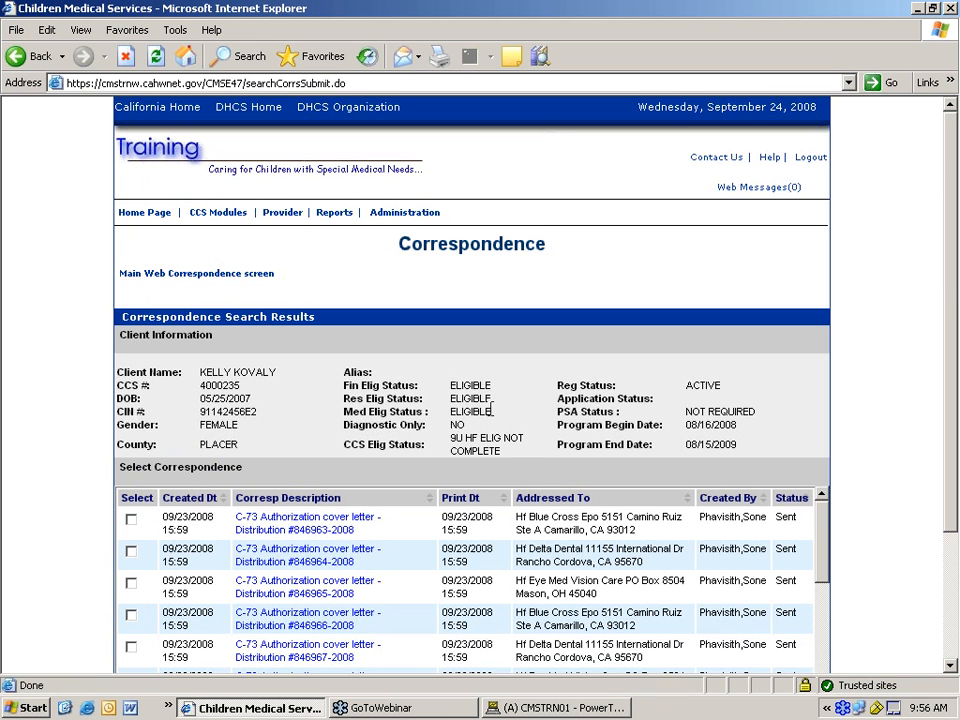
scroll(407, 473, down, 3)
scroll(414, 467, up, 3)
scroll(952, 672, down, 3)
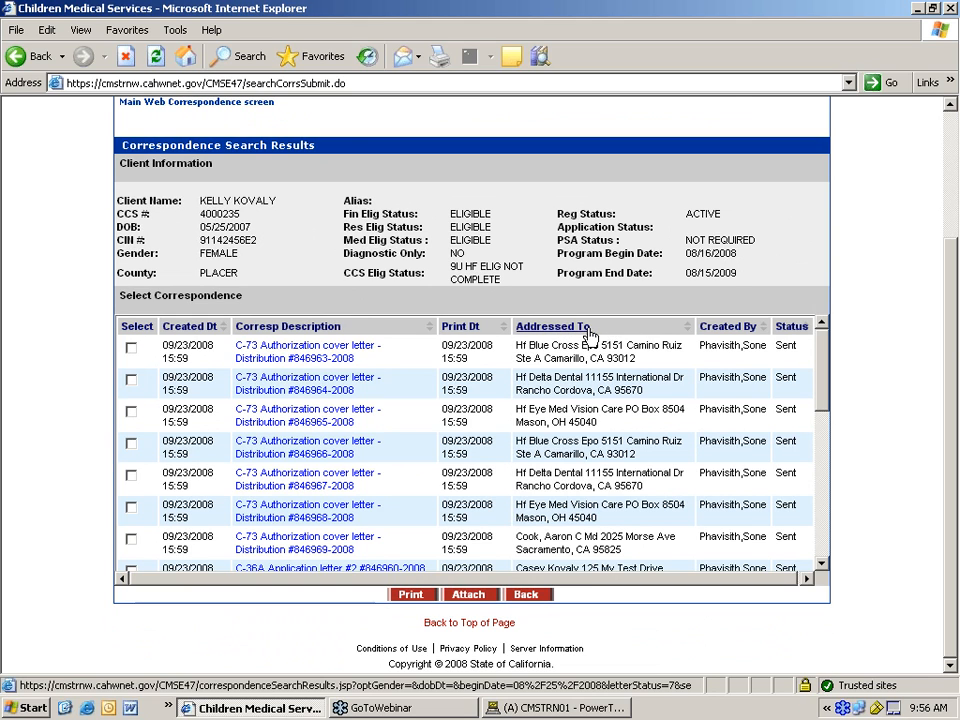
- Sort the letters by description, creation date and print date, then tick the NPP letter
click(298, 332)
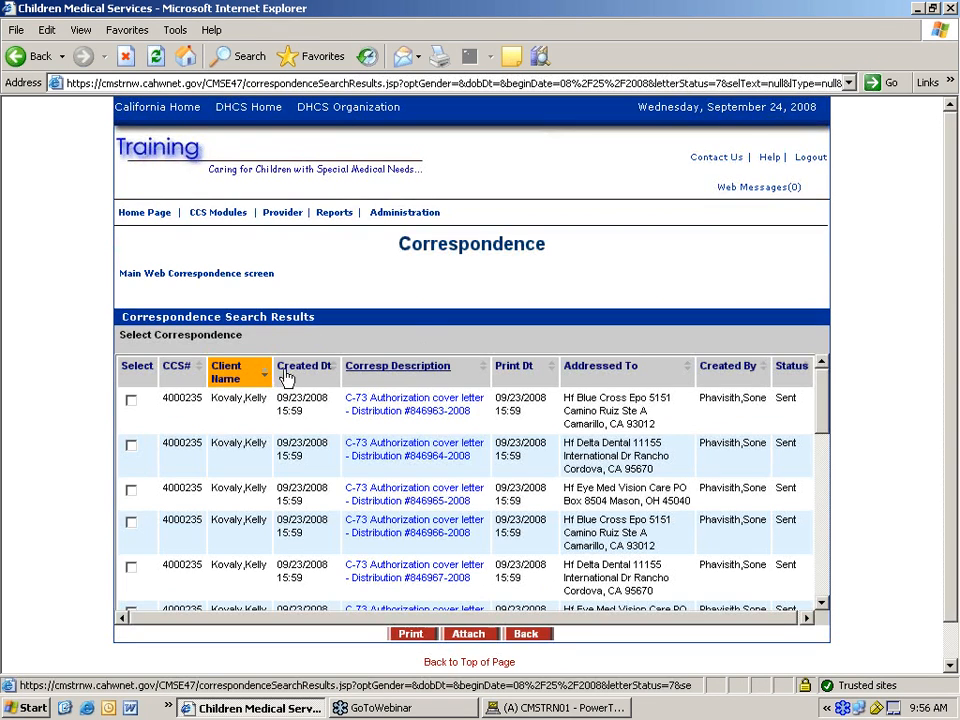
click(304, 368)
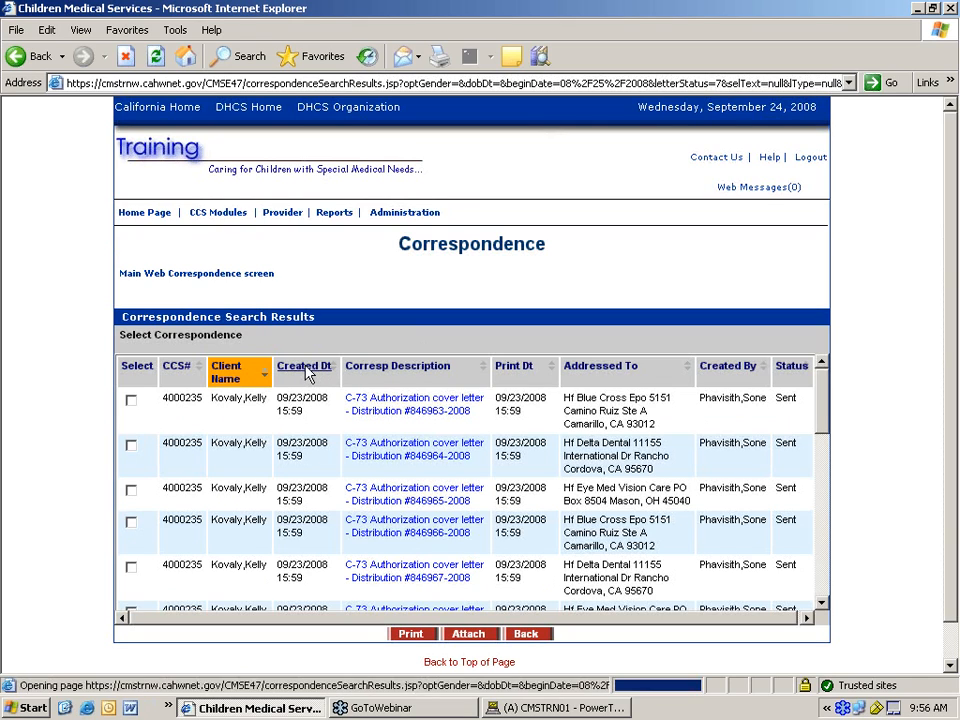
click(524, 376)
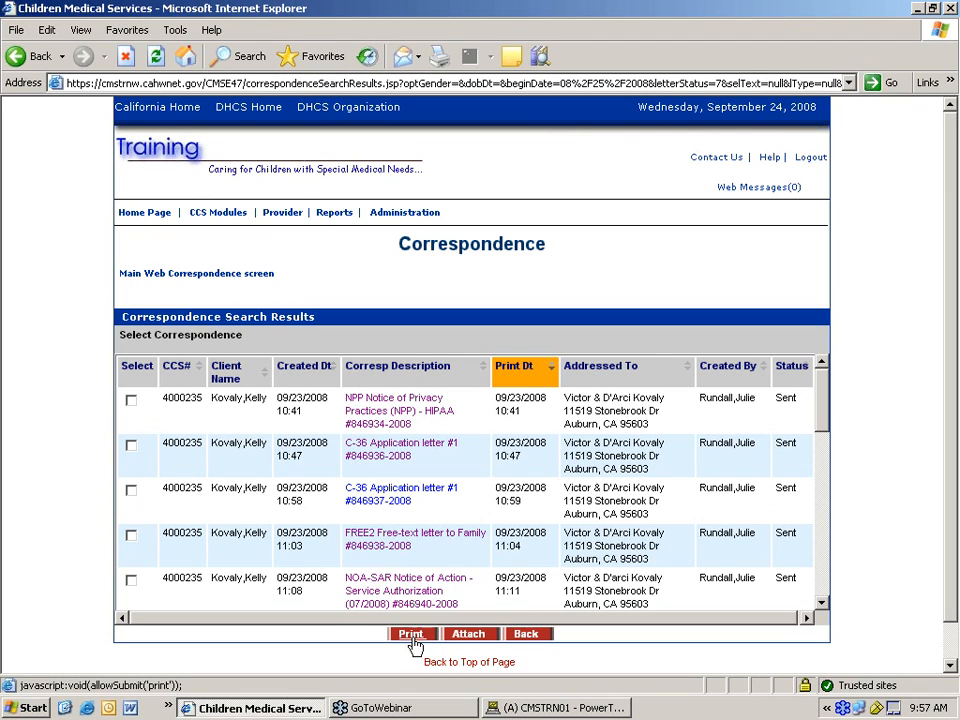
click(131, 400)
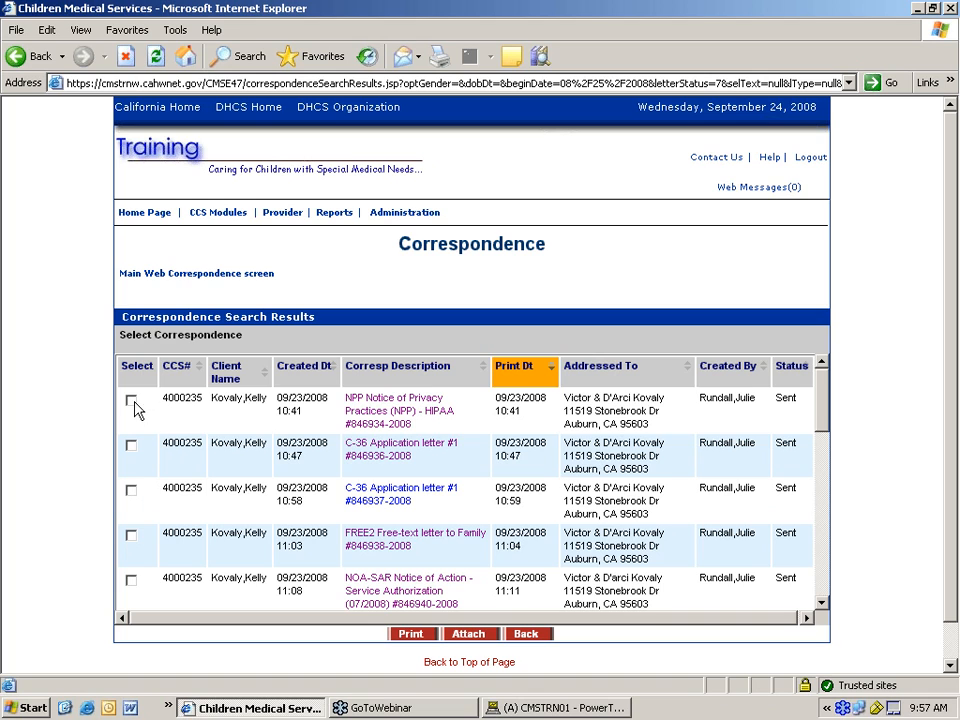
- Generate the ticked NPP letter as a PDF and scroll through its four pages
click(423, 633)
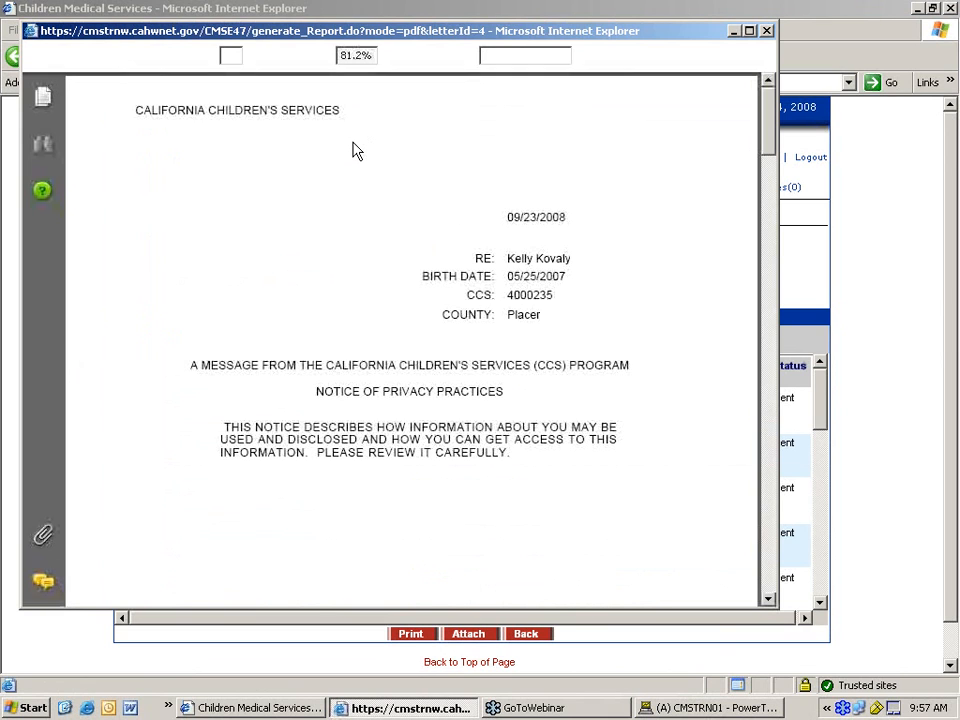
scroll(467, 221, down, 1)
scroll(467, 221, down, 1)
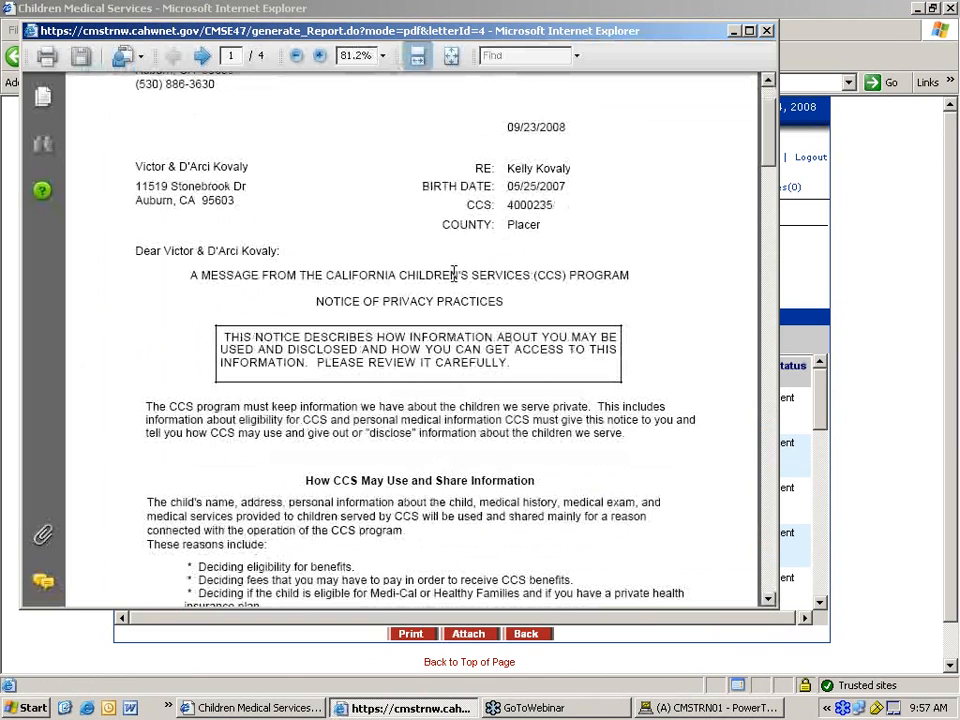
scroll(453, 273, down, 1)
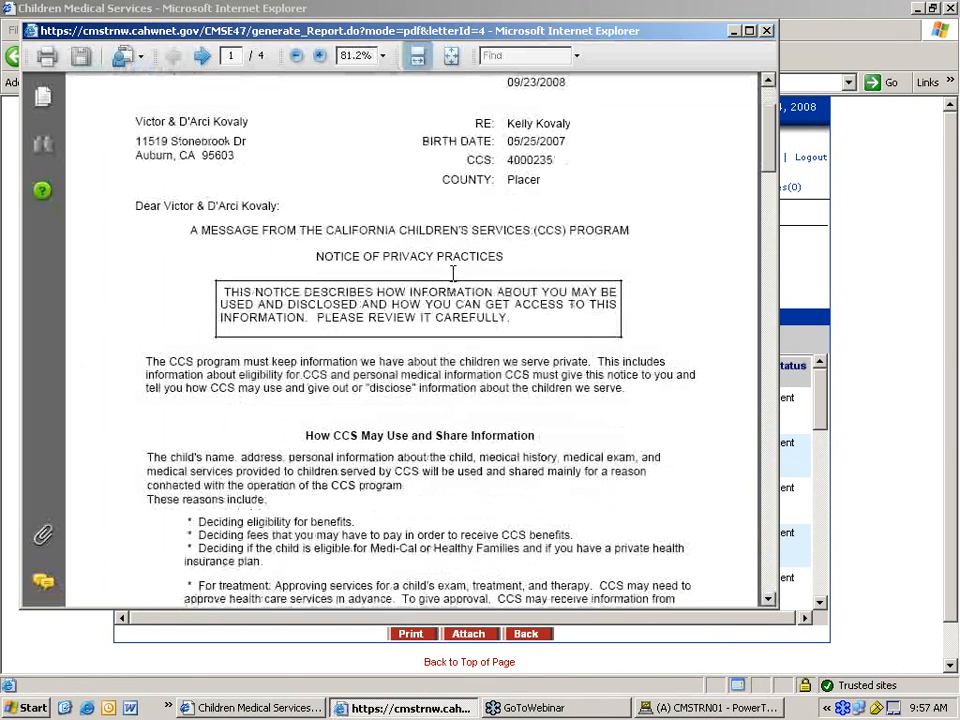
scroll(453, 273, down, 3)
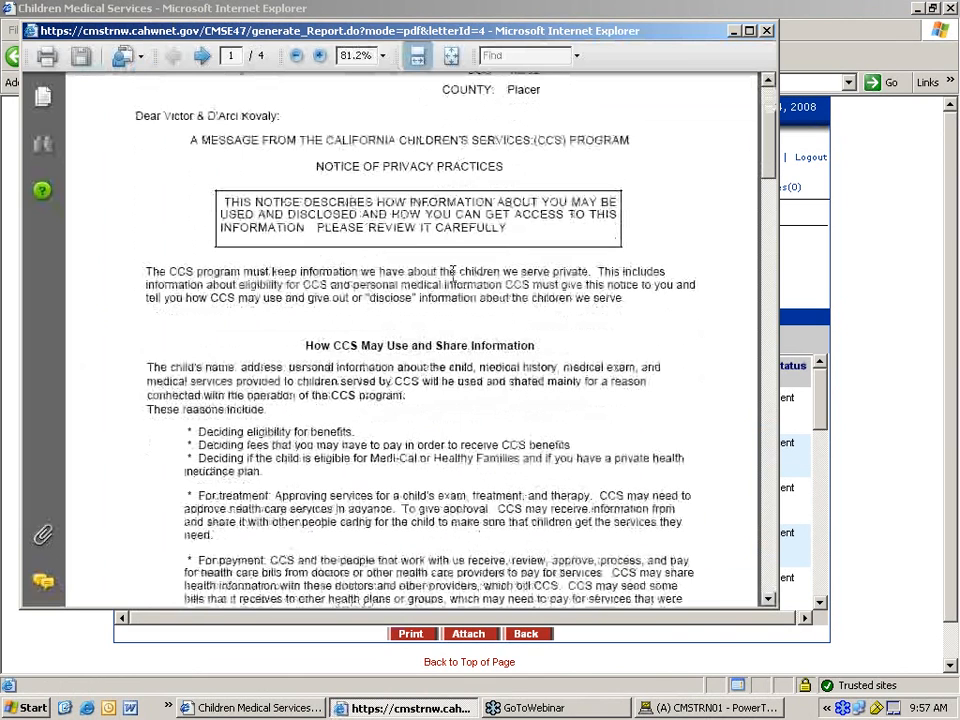
scroll(451, 273, down, 3)
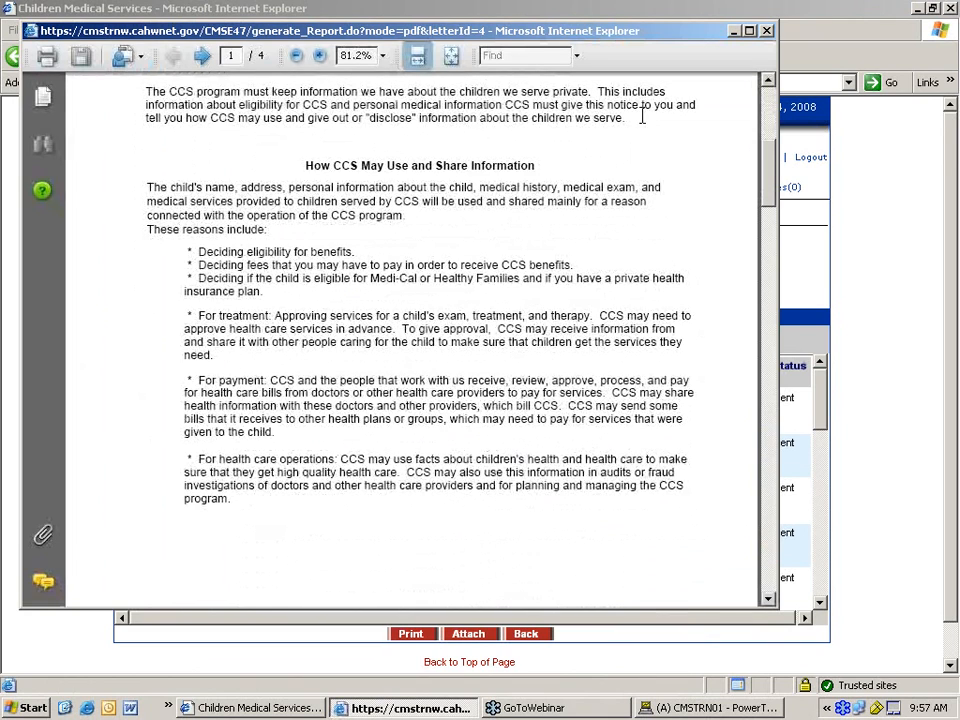
- Close the PDF, tick the first C-73 cover letter, attach it, then close the message unsent
click(767, 32)
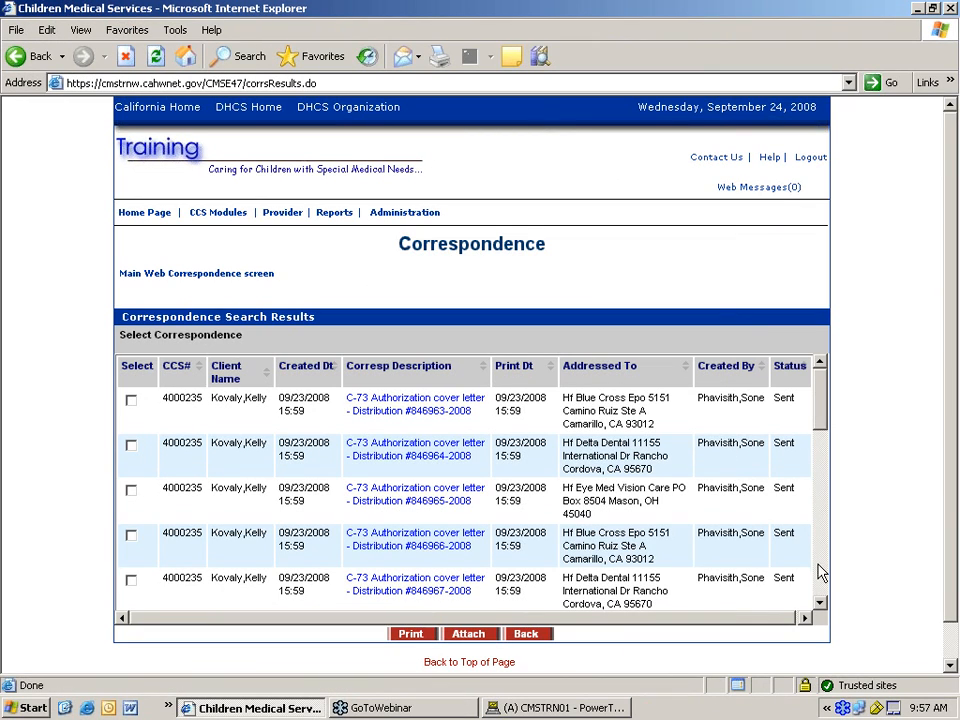
scroll(818, 595, down, 10)
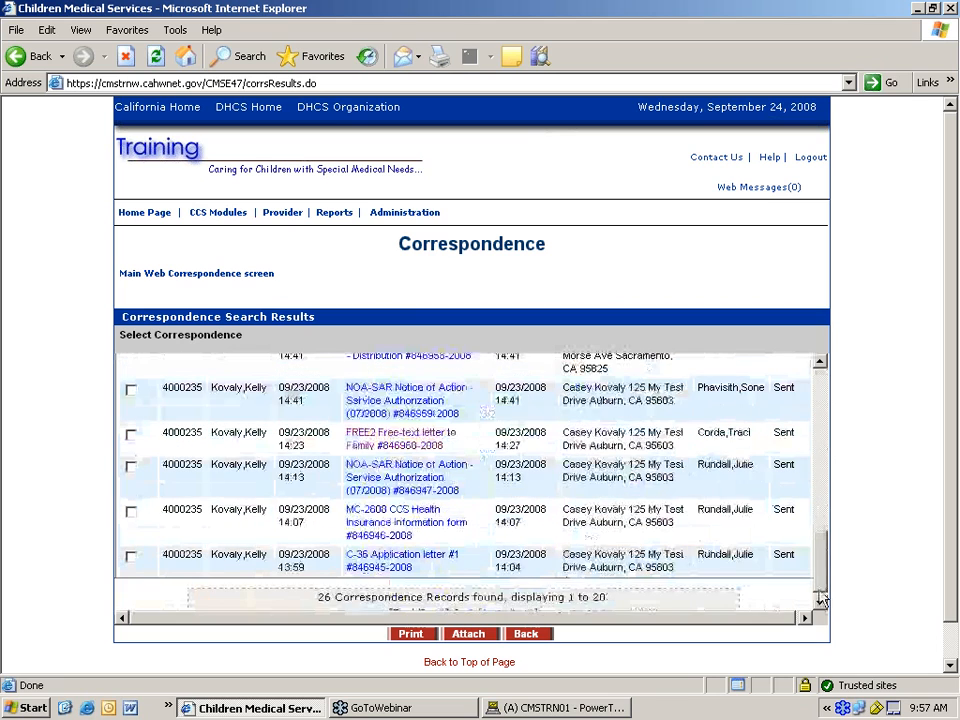
scroll(820, 577, up, 10)
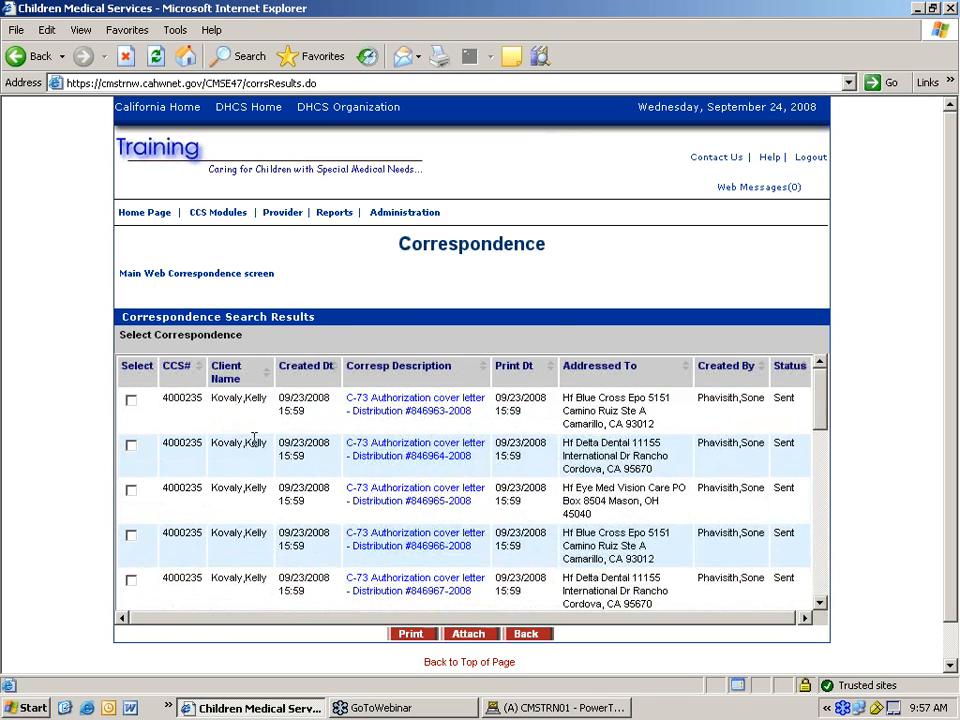
click(131, 403)
click(476, 644)
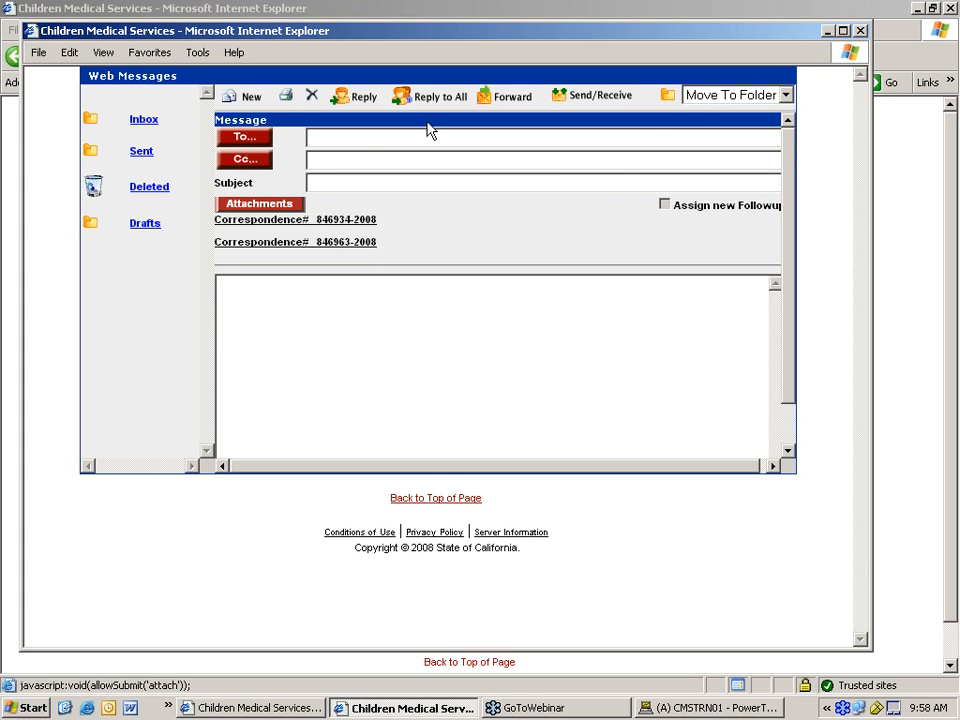
click(859, 31)
- Untick the first C-73 Authorization cover letter and open it from its description link
click(133, 403)
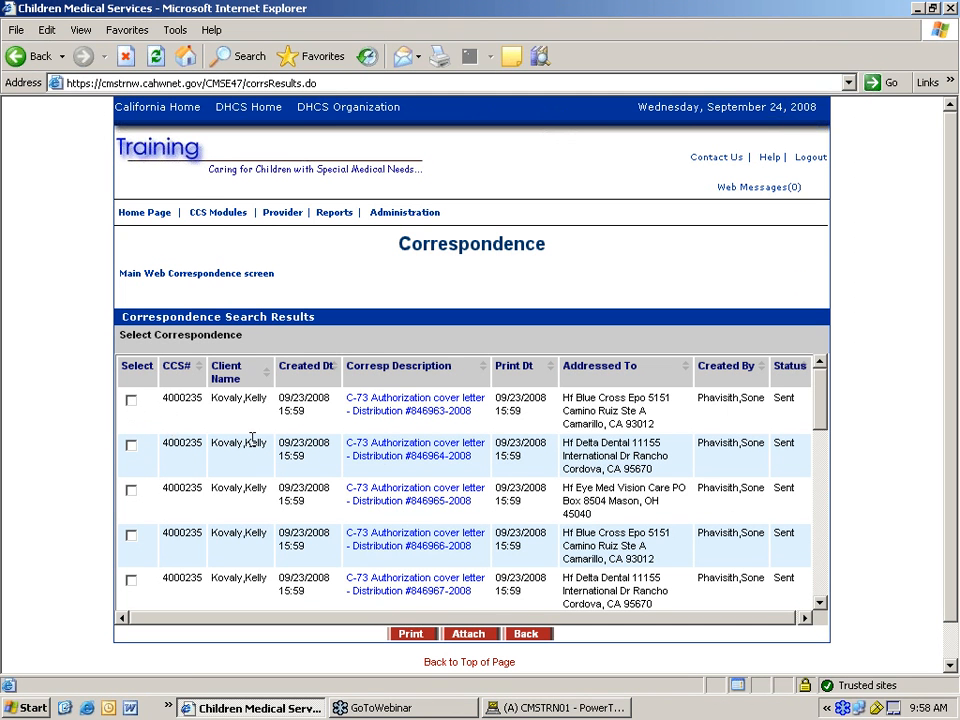
click(822, 591)
drag(821, 583, 820, 422)
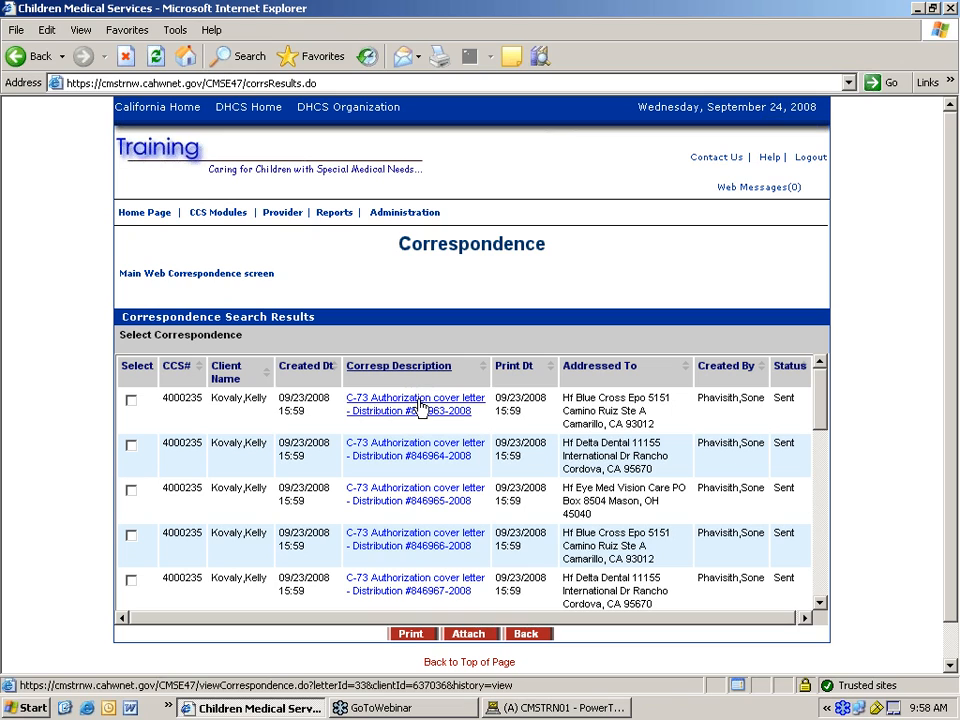
click(418, 408)
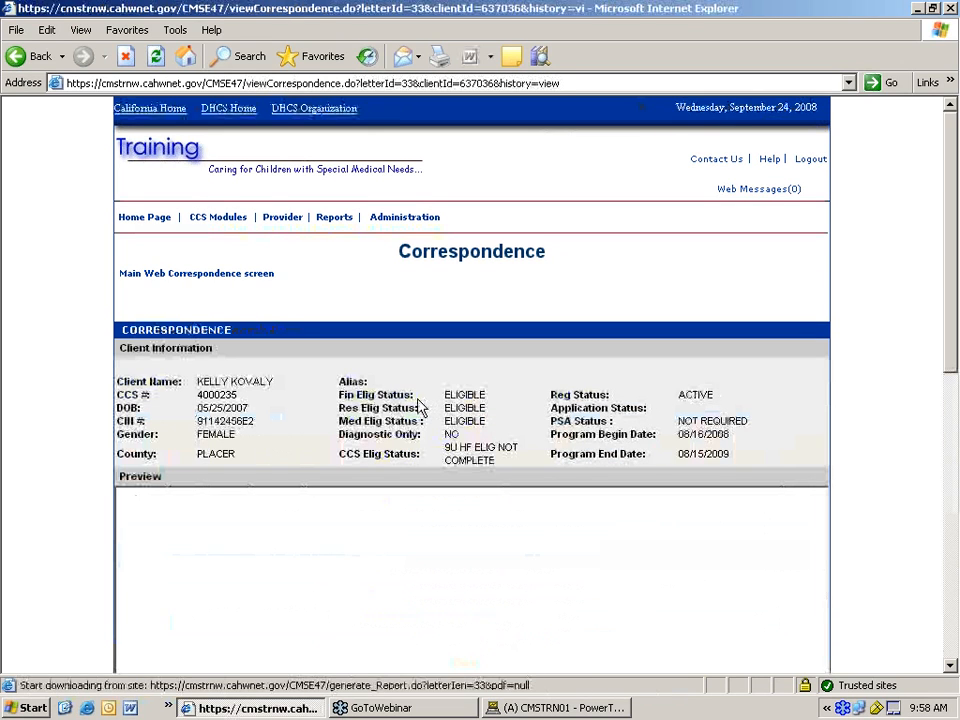
- Scroll the C-73 letter preview, go back, and close the reopened PDF window
click(951, 666)
click(951, 666)
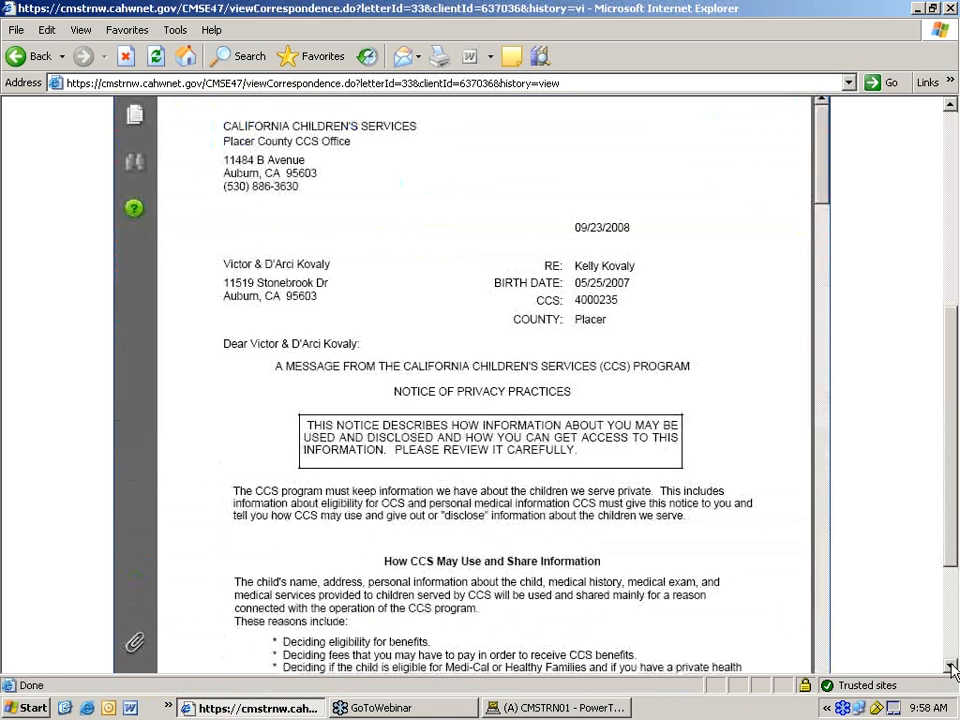
click(951, 666)
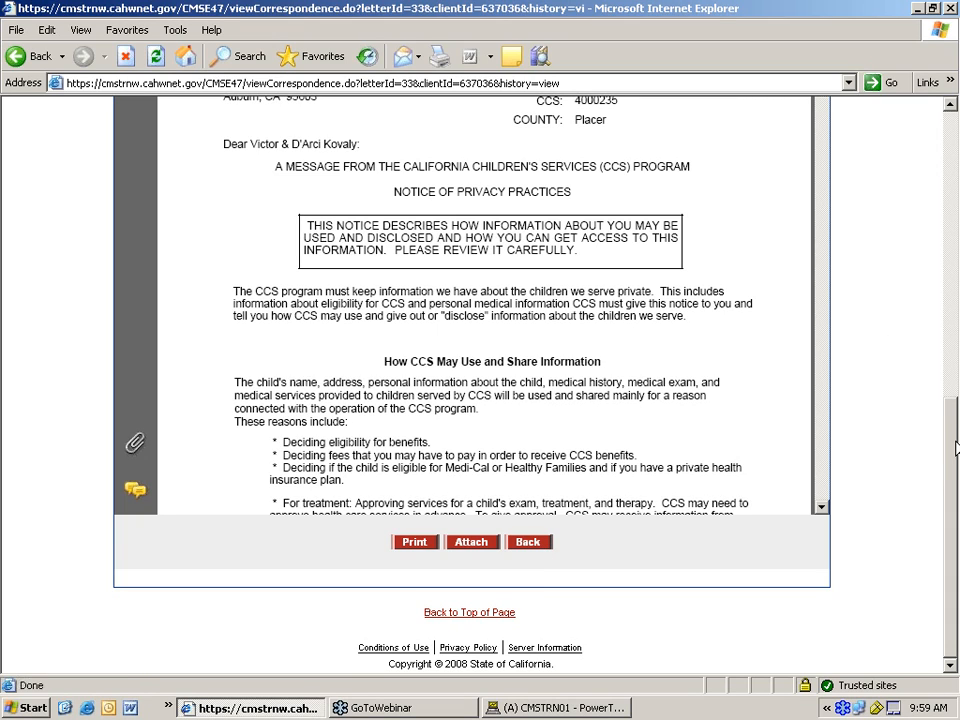
mouse_move(955, 448)
mouse_down()
mouse_move(952, 302)
mouse_move(952, 455)
mouse_up()
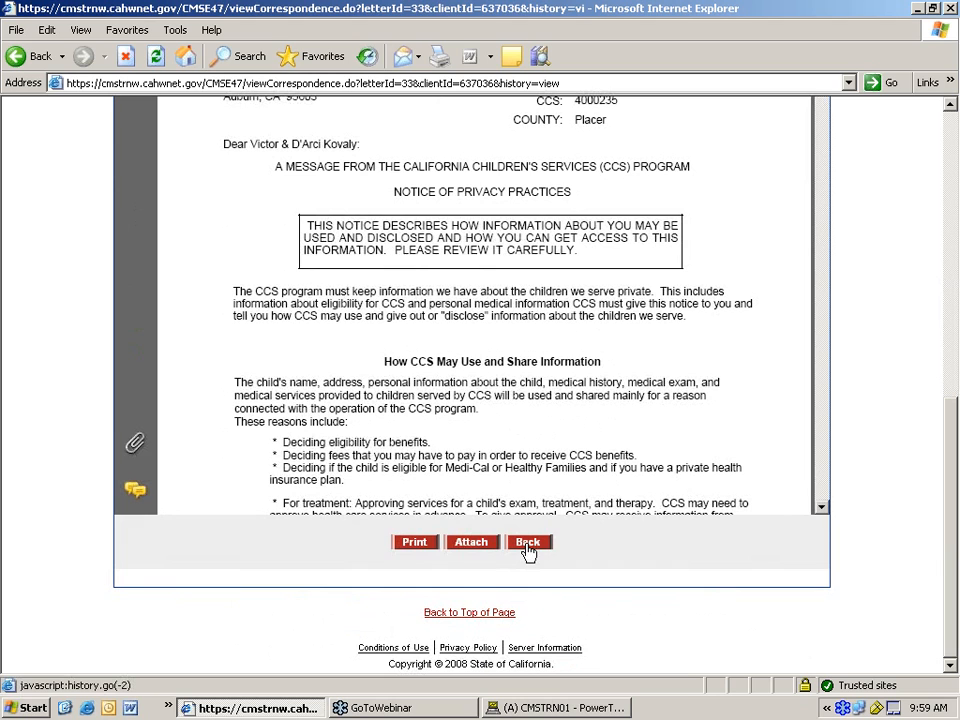
click(527, 543)
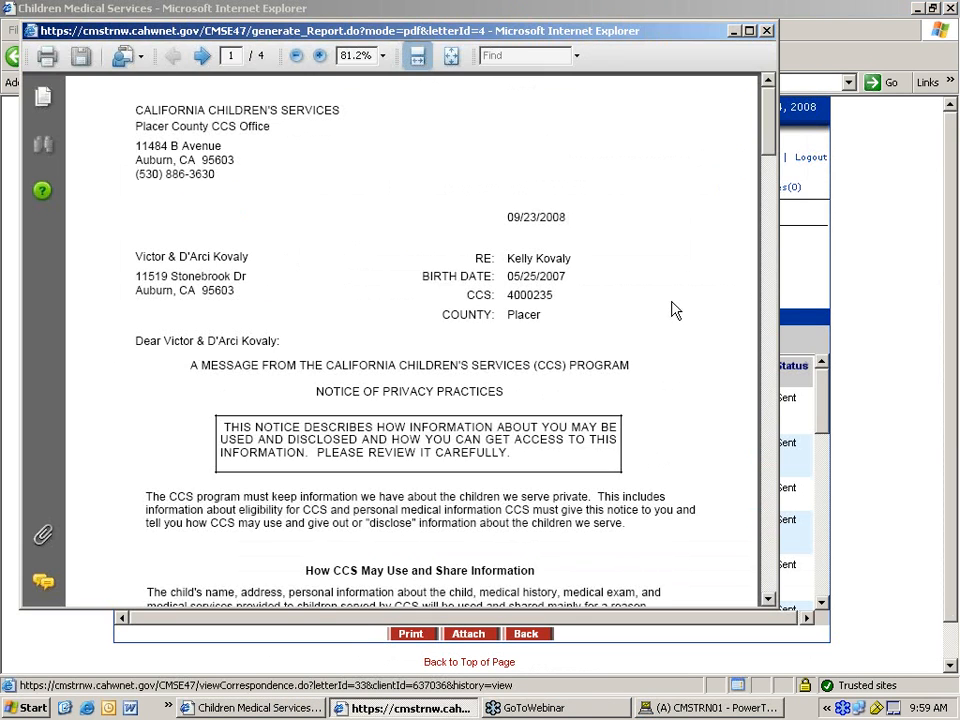
click(809, 30)
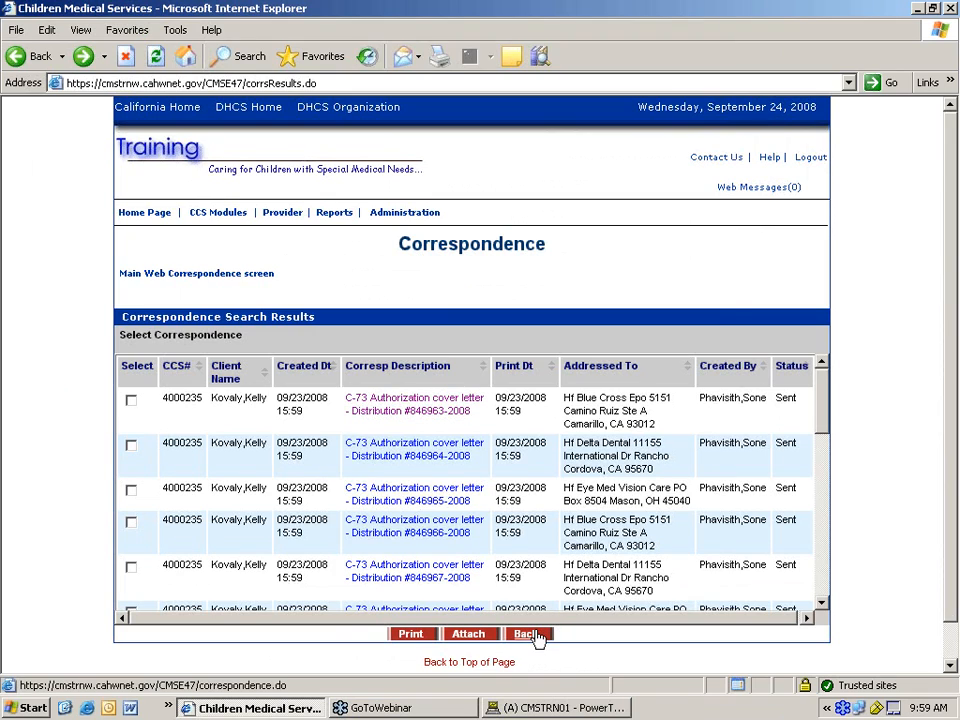
- Return to the main Correspondence screen and rerun the search for the client's letters
click(538, 636)
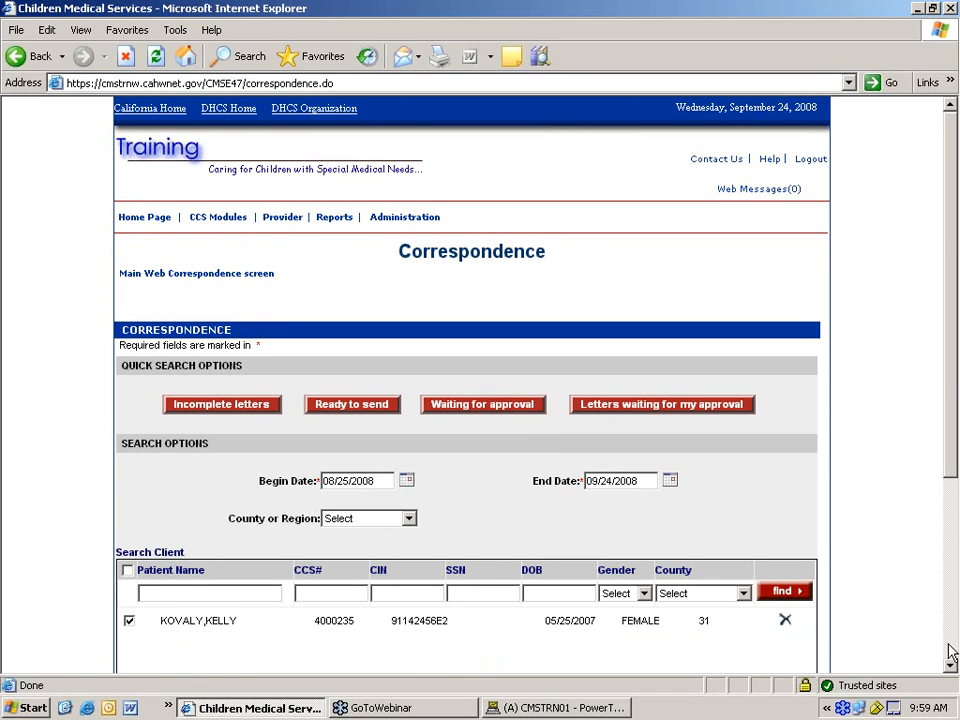
scroll(951, 650, down, 5)
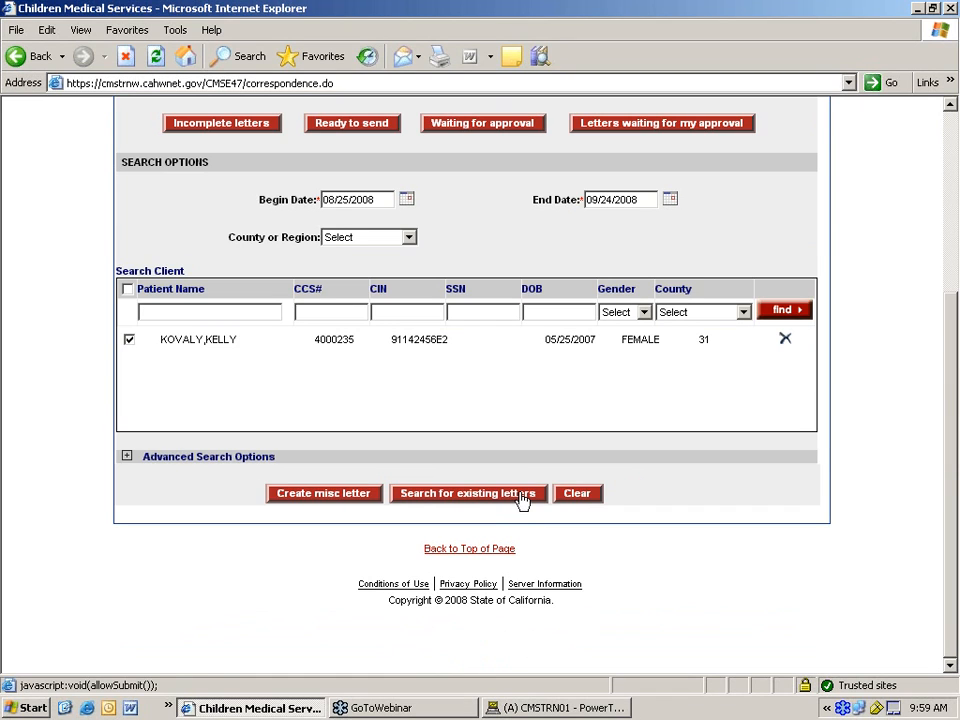
click(526, 497)
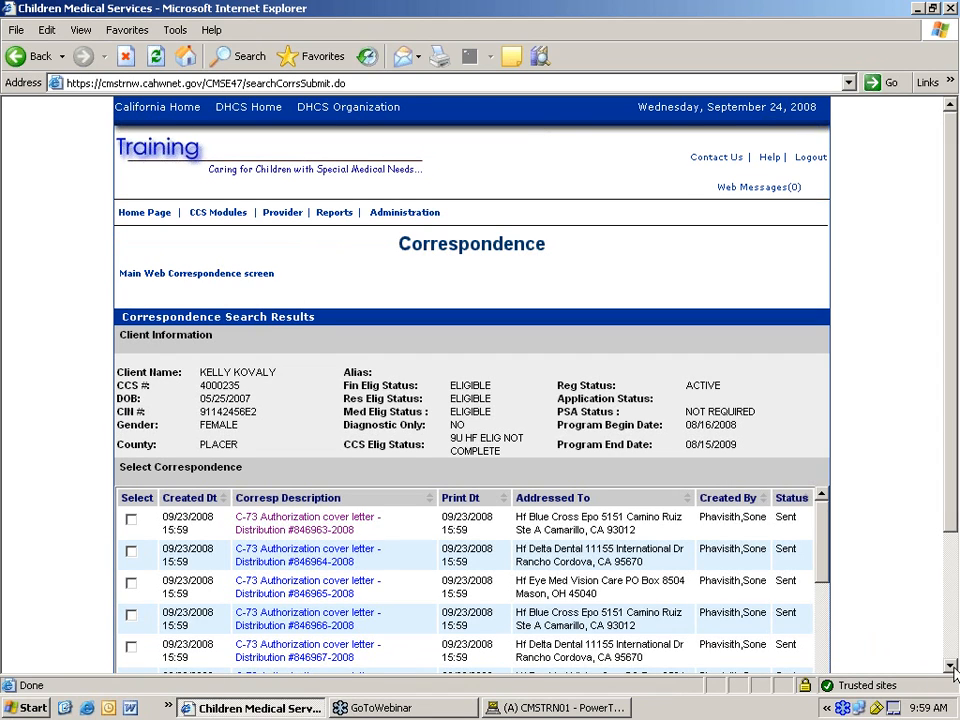
click(952, 666)
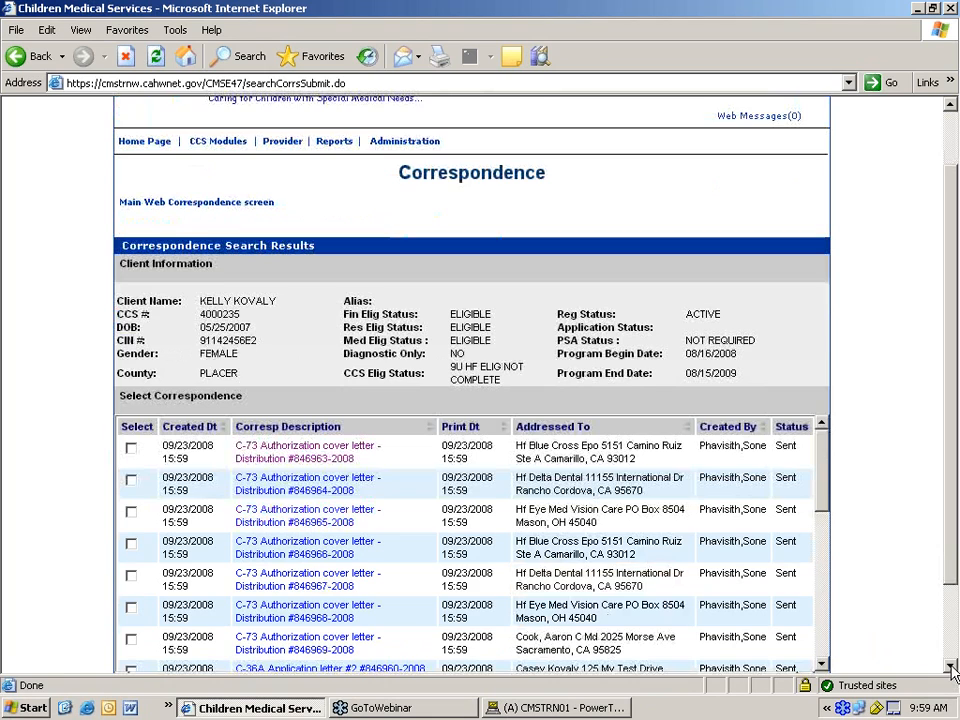
click(952, 667)
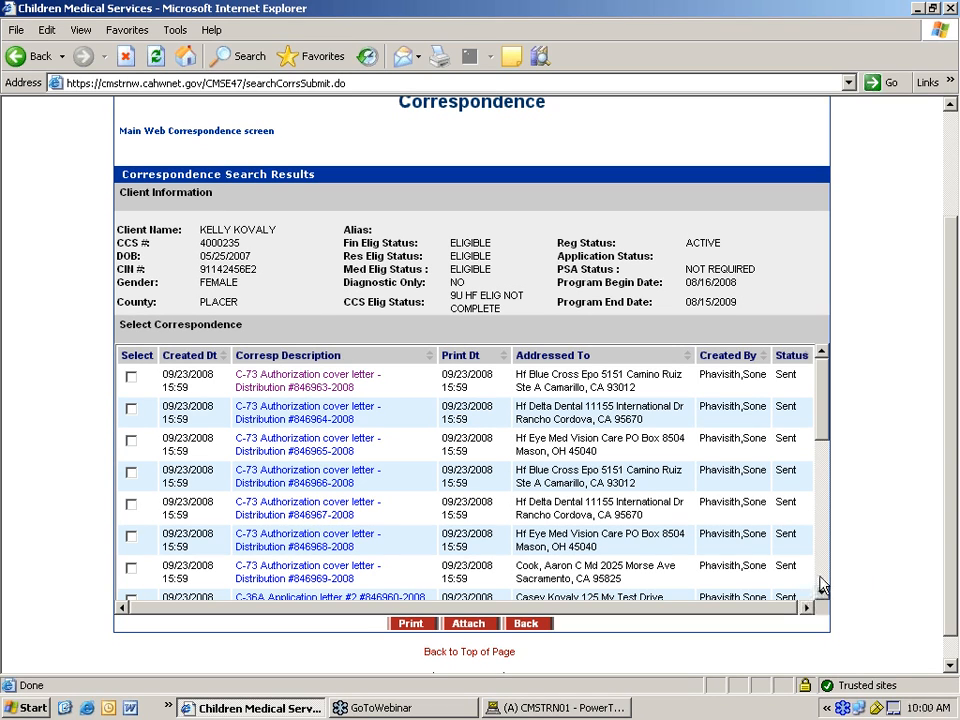
scroll(820, 585, down, 5)
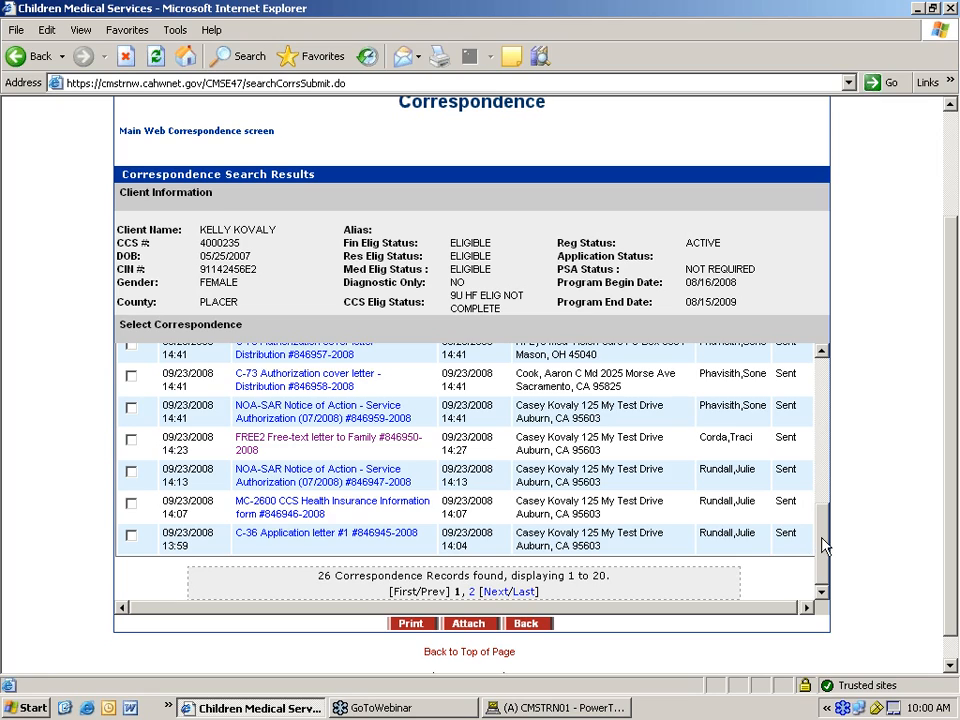
- Page to the last results and back to records 1-20, then minimize the browser
click(526, 592)
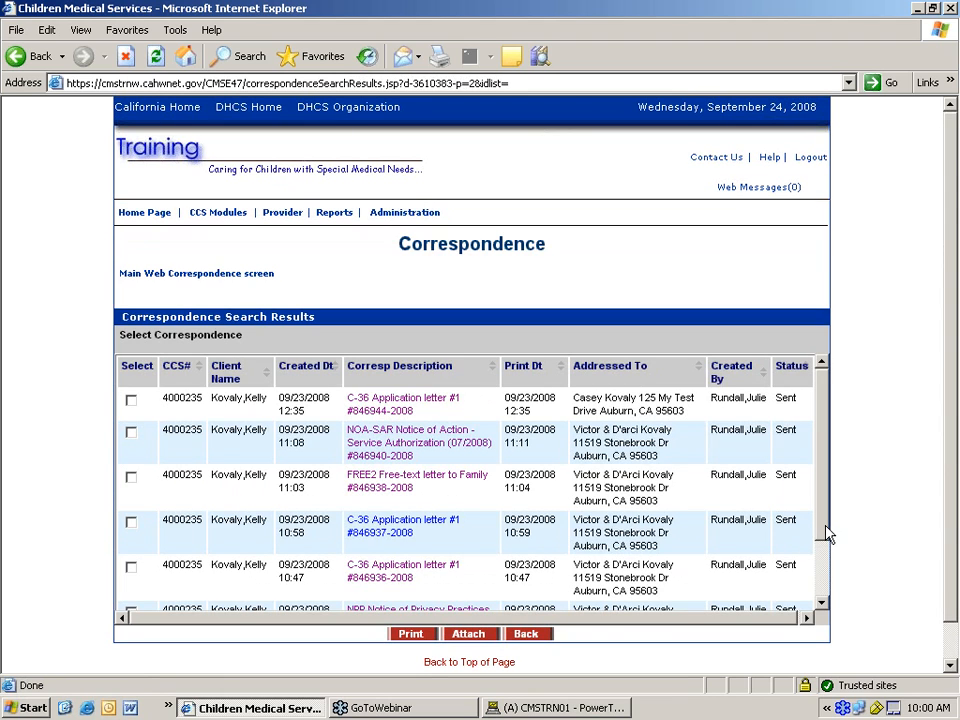
drag(824, 530, 824, 588)
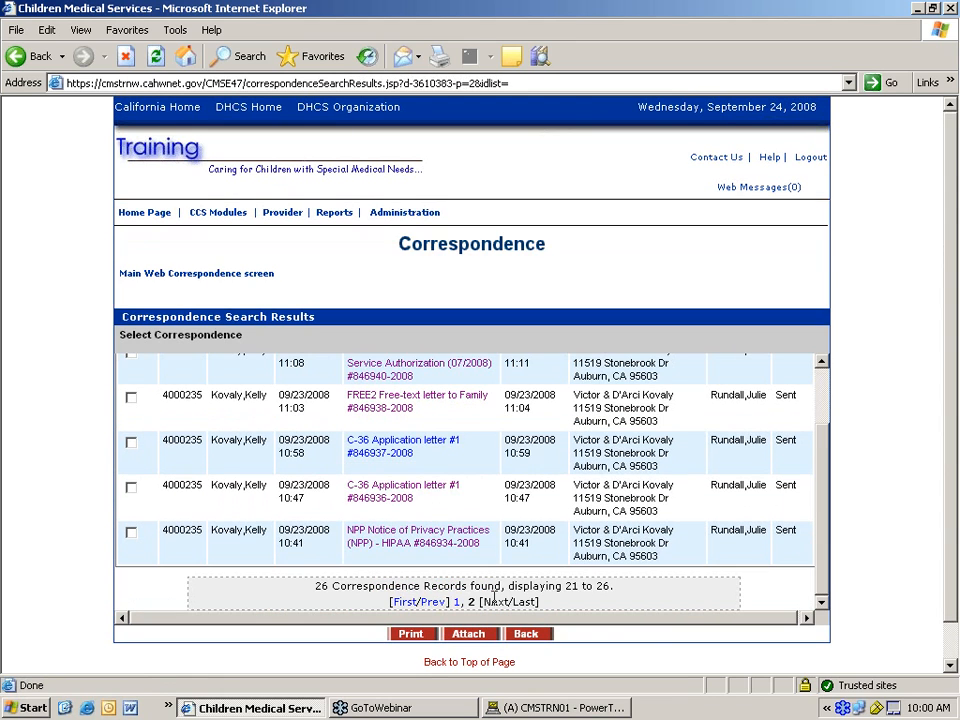
click(427, 603)
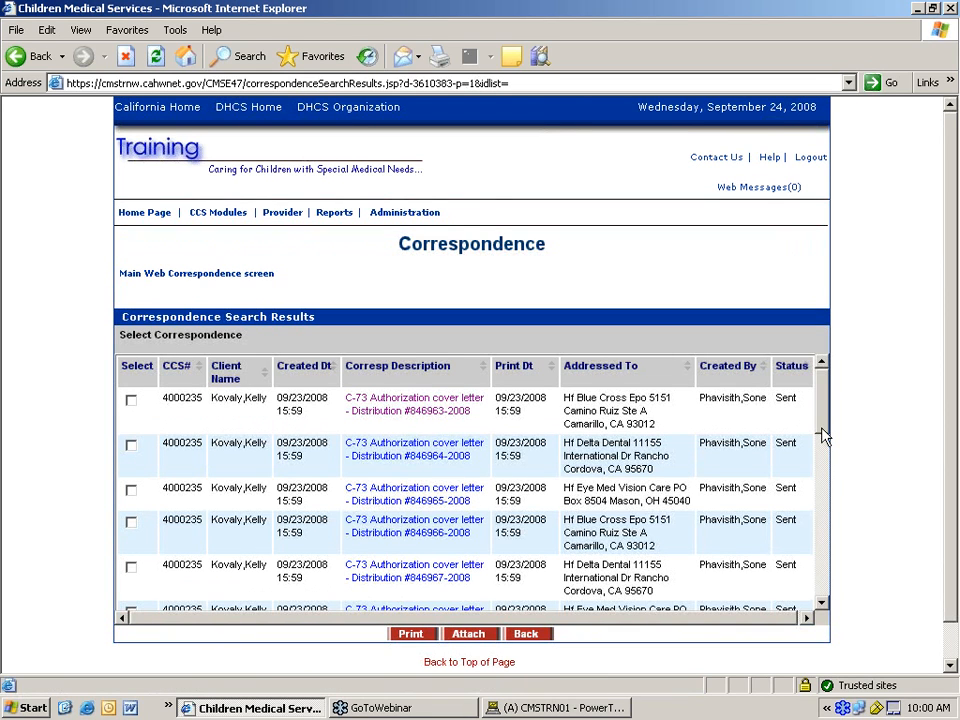
drag(822, 436, 822, 590)
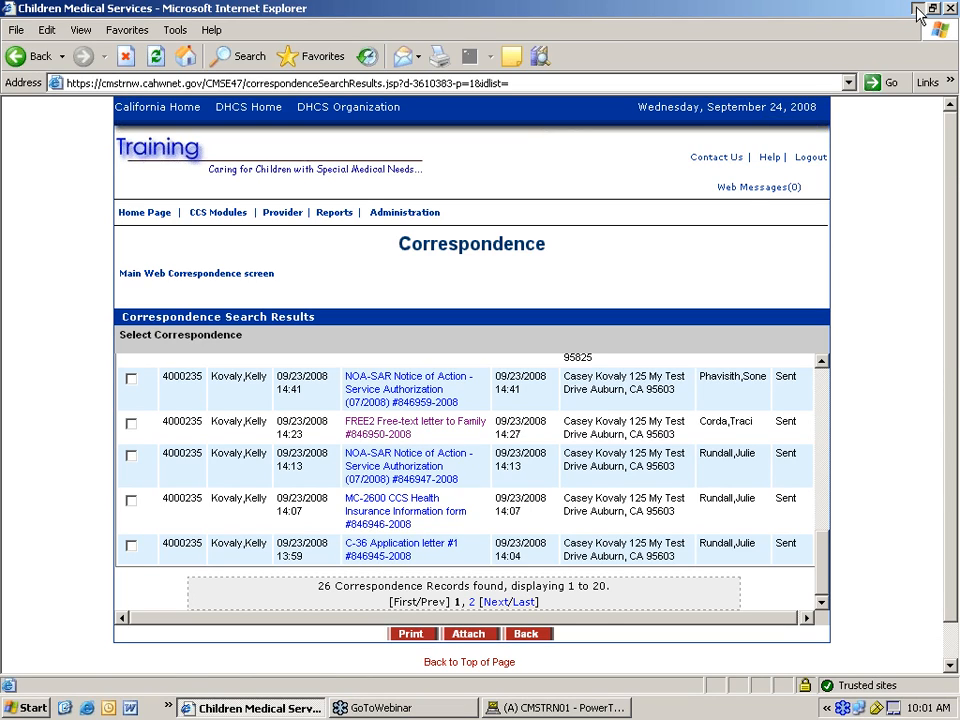
click(918, 9)
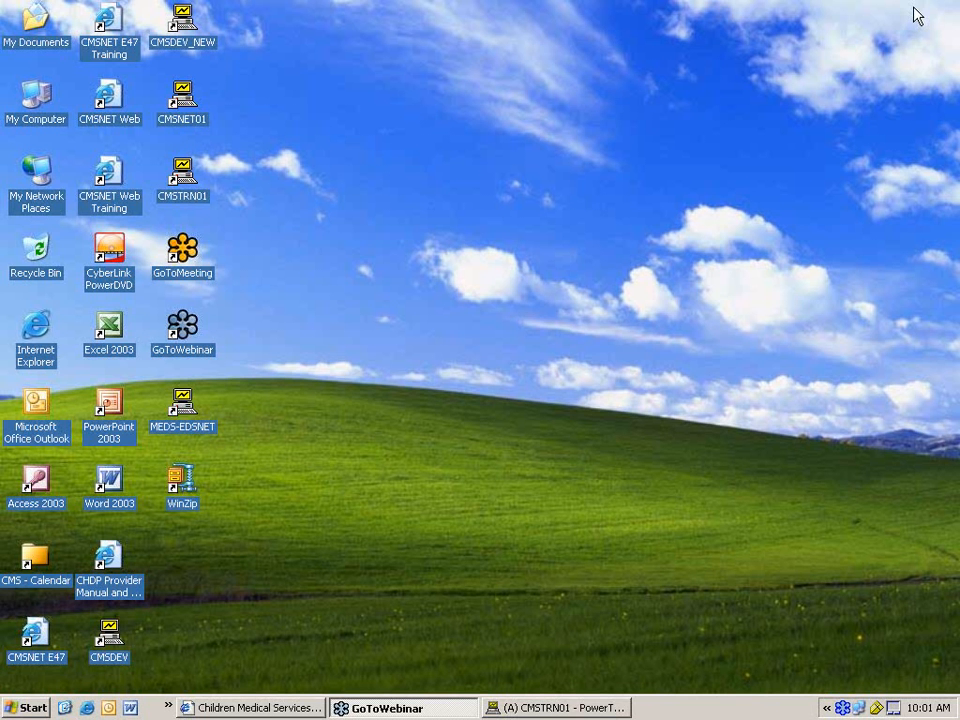
- Restore PowerTerm and open Core Applications > Event Tracking > Application Status
click(545, 709)
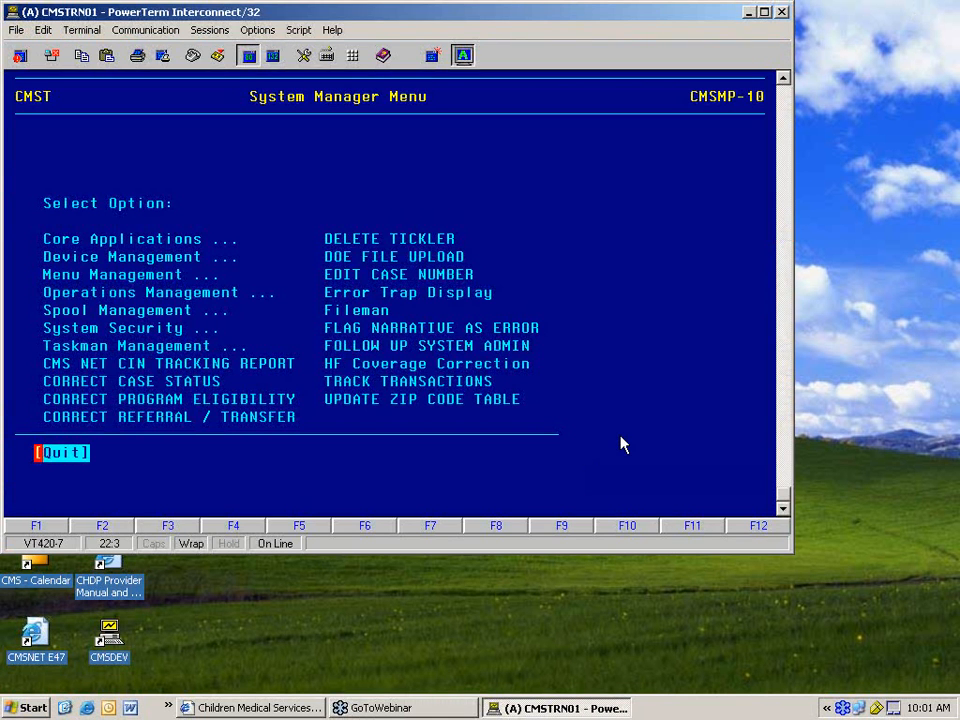
key(Down)
key(Return)
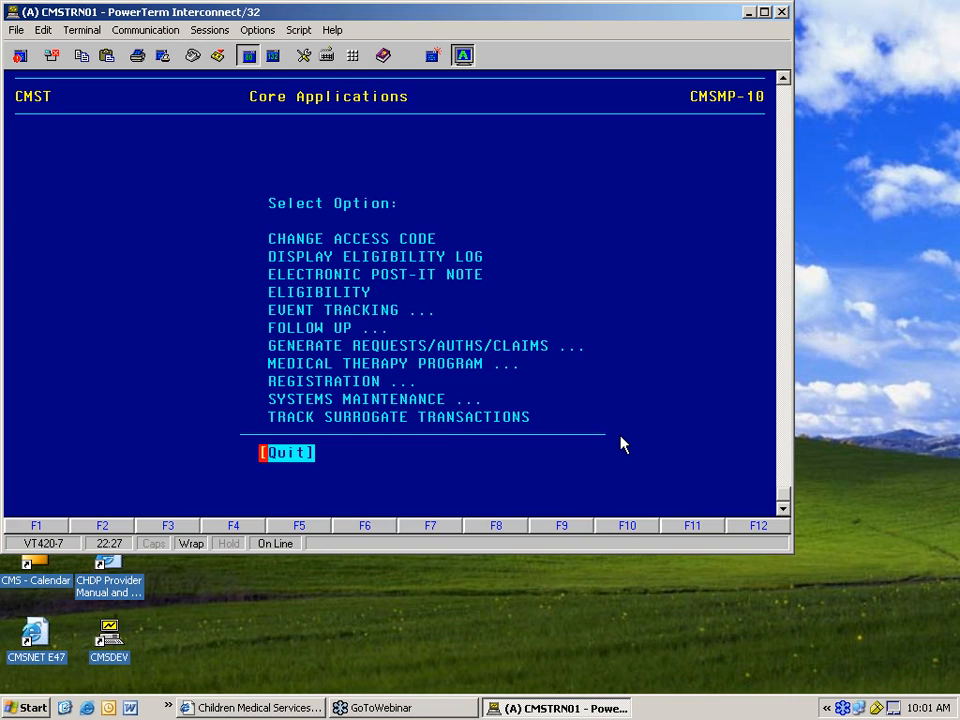
key(e)
key(e)
key(e)
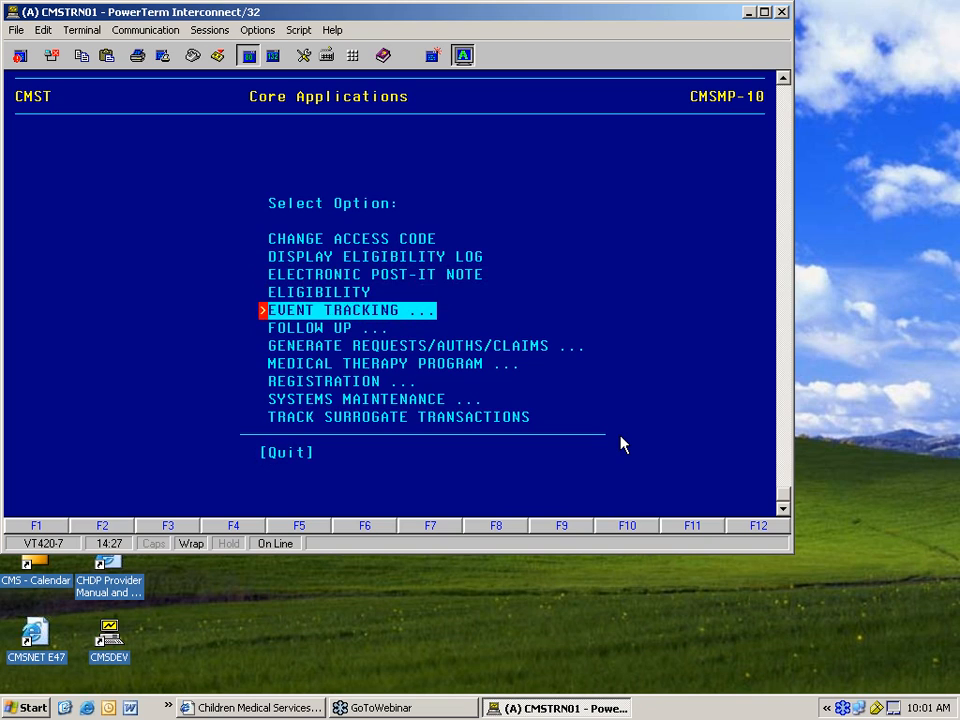
key(Return)
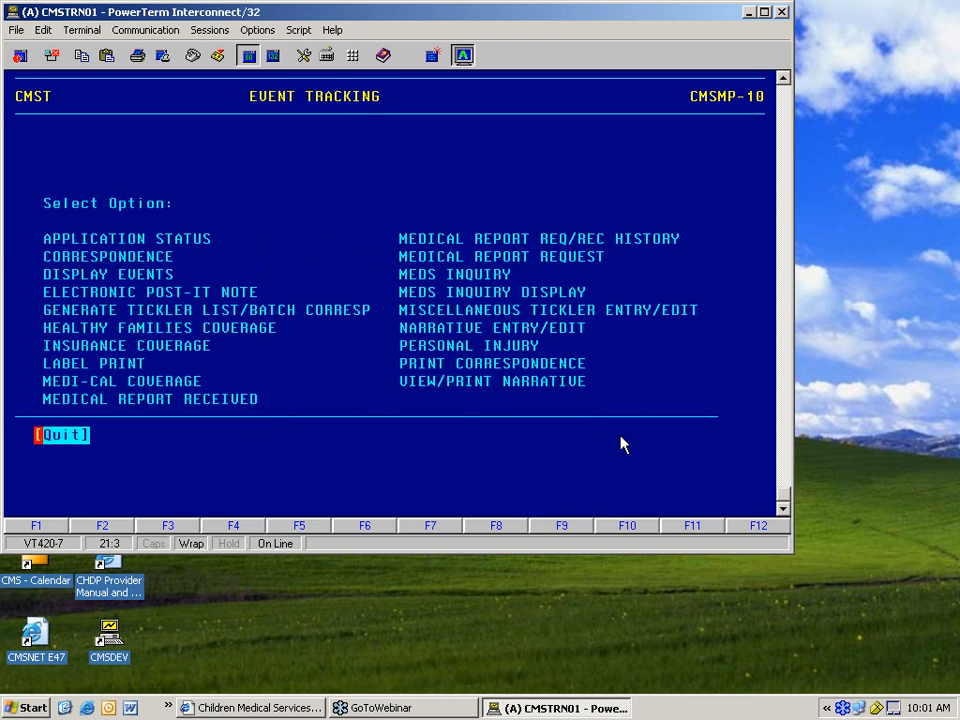
key(a)
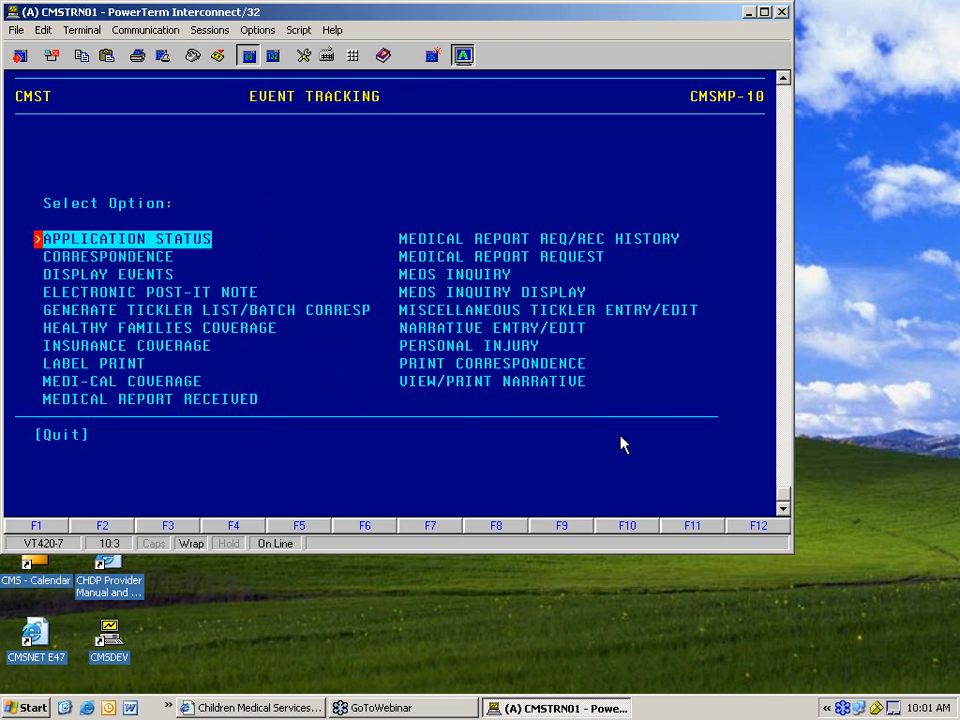
key(Return)
- Look up the patient by the client's CCS number, correcting the mistyped digits
key(Return)
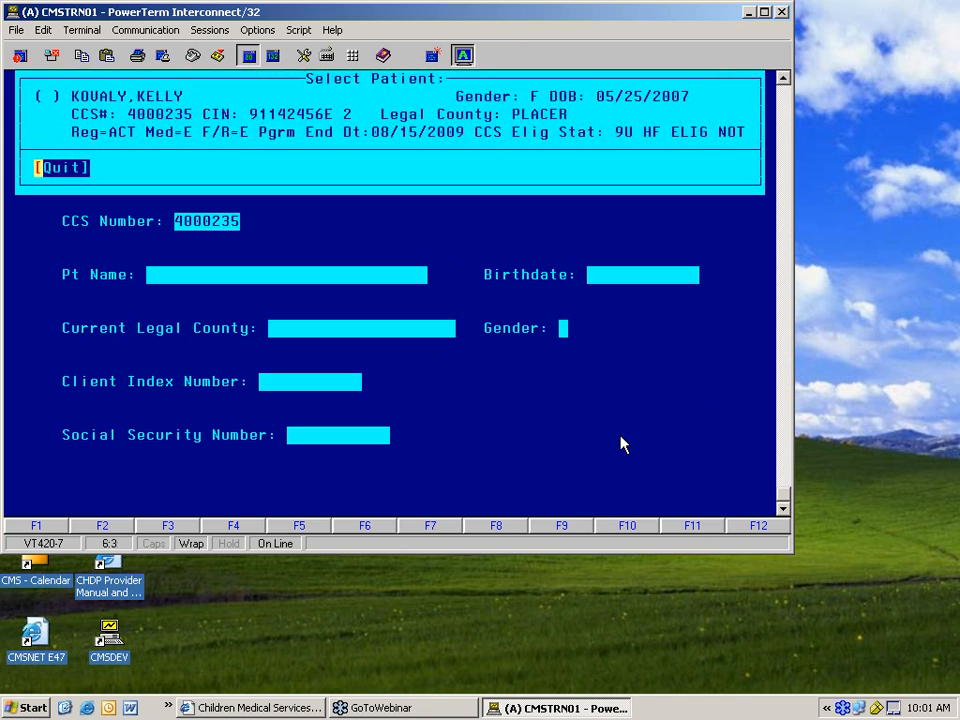
- Select the found patient and set Application Status to 1ST LETTER SENT
key(Up)
key(Return)
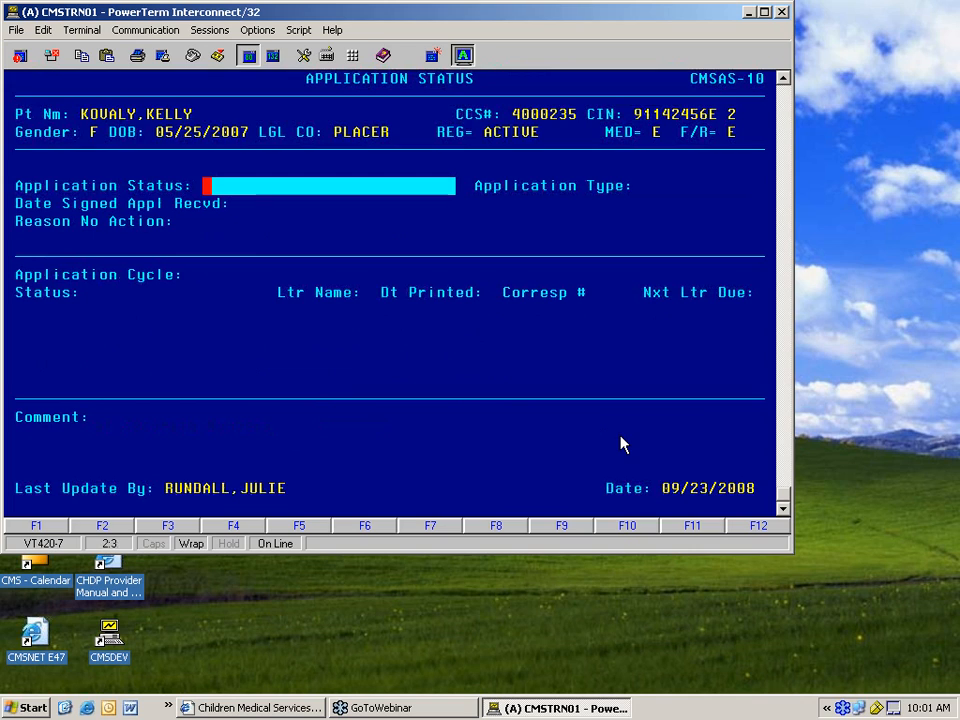
key(Return)
key(Up)
key(Up)
key(Up)
key(Return)
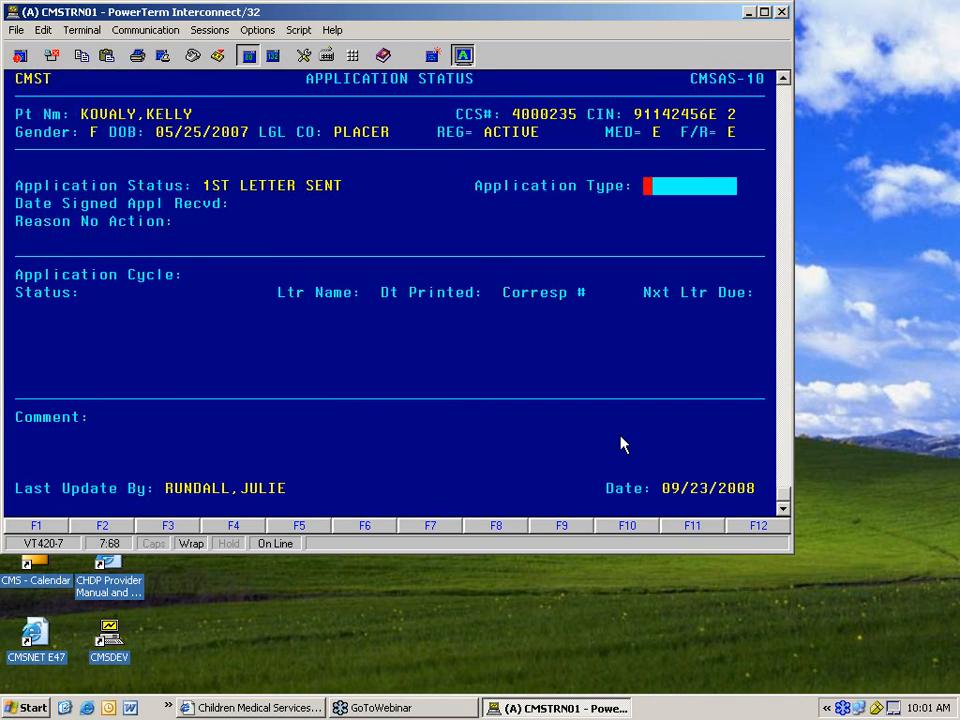
- Enter CCS as the Application Type and save the status changes
text(ccs)
key(Return)
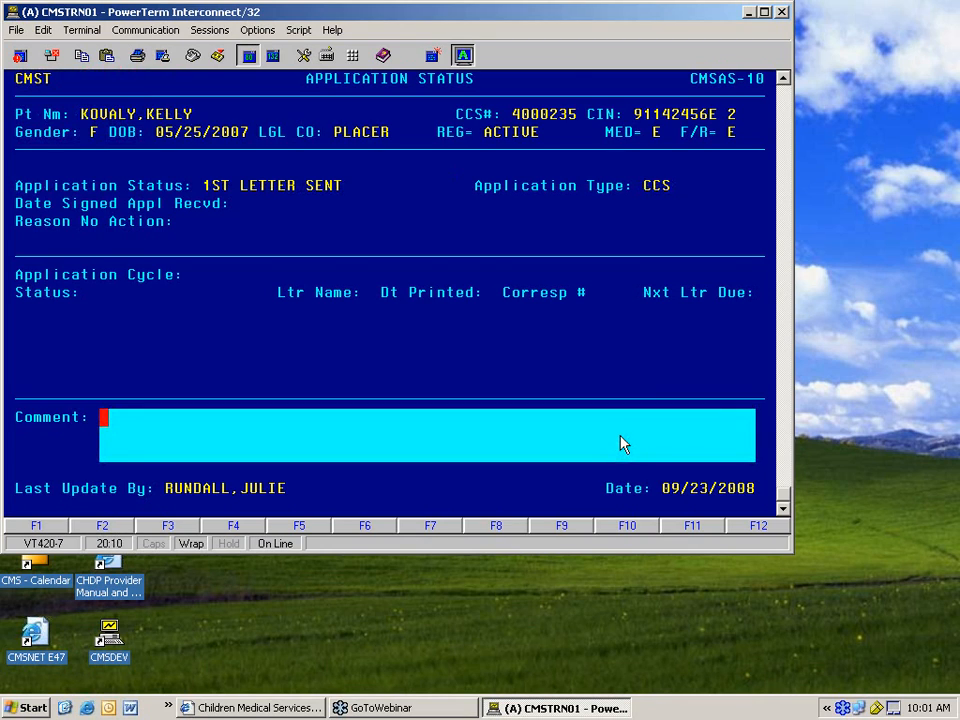
key(Return)
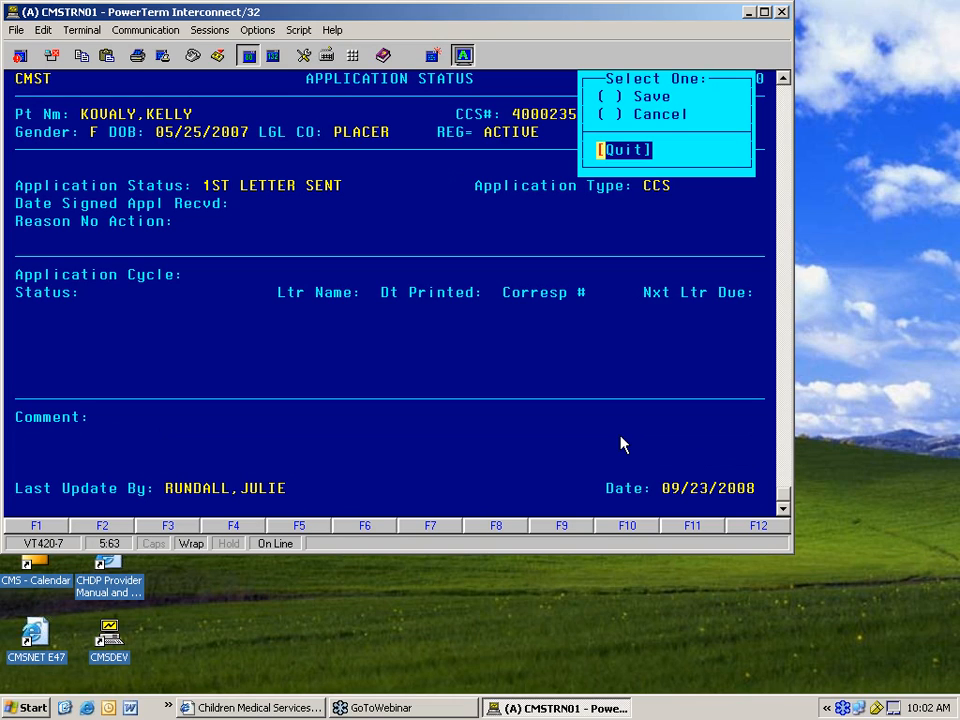
key(Up)
key(Up)
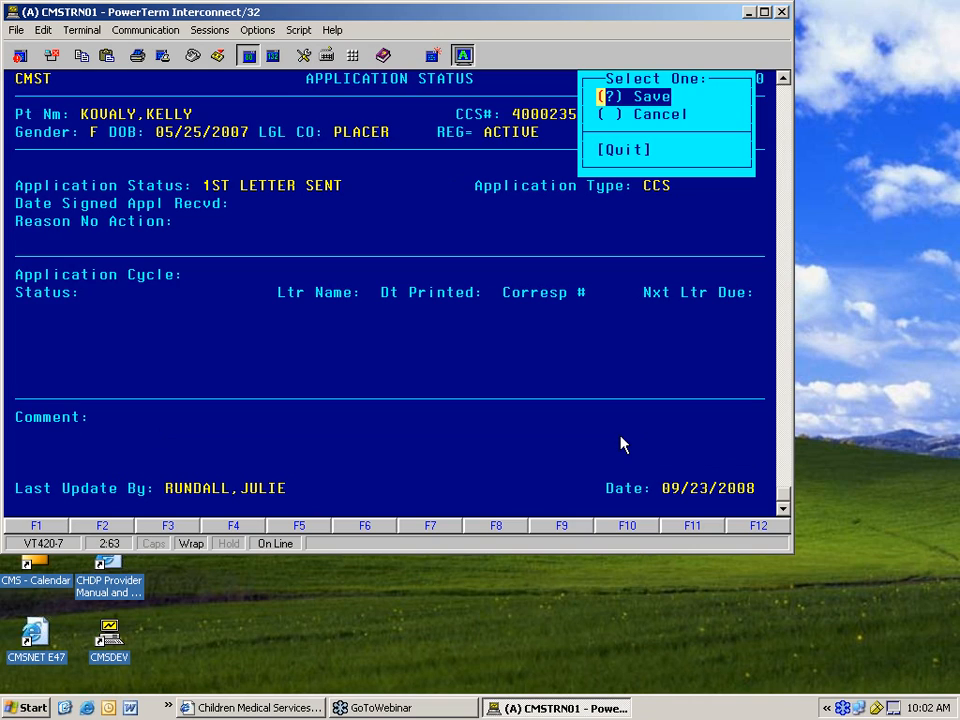
key(Return)
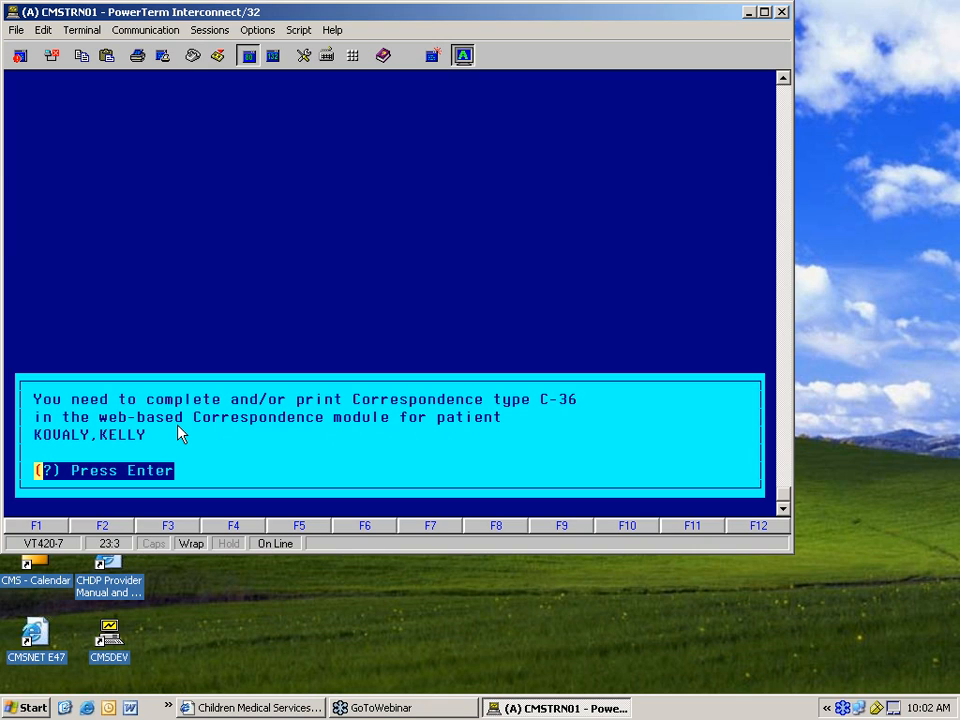
- Dismiss the C-36 notice and switch back to the CMS Net browser
key(Return)
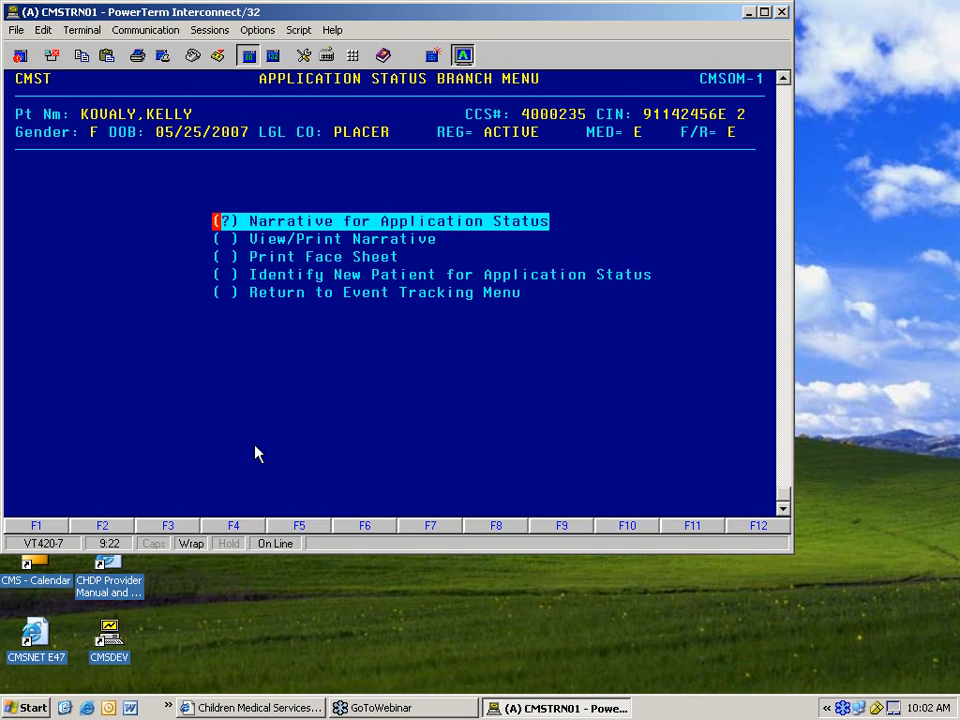
click(260, 708)
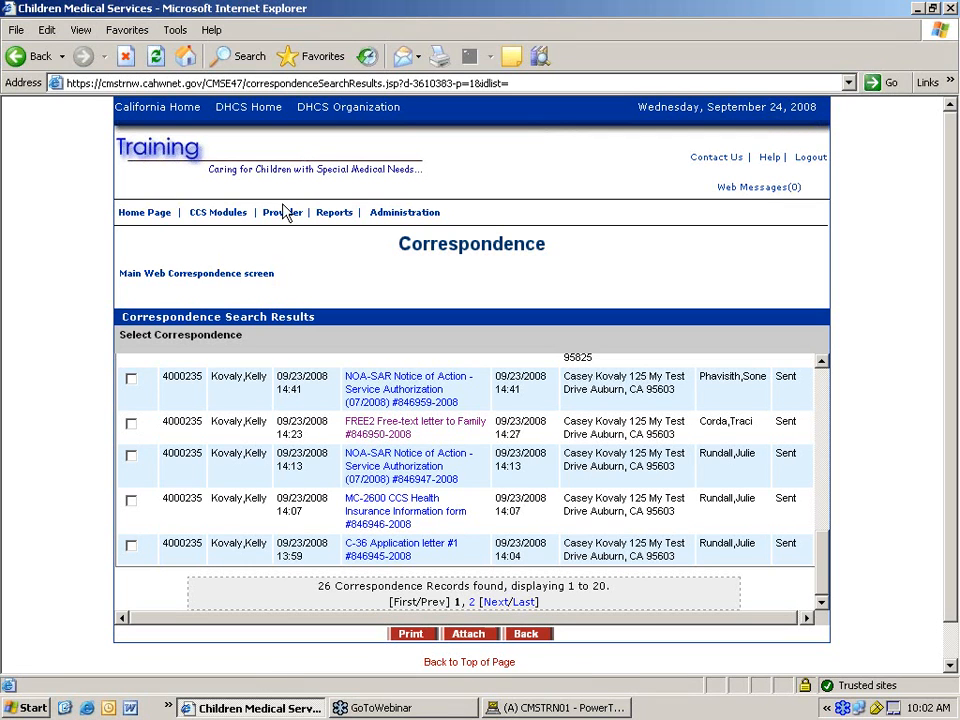
- From the home page's Incomplete letters list, open the C-36 Application letter #1 for editing
click(152, 214)
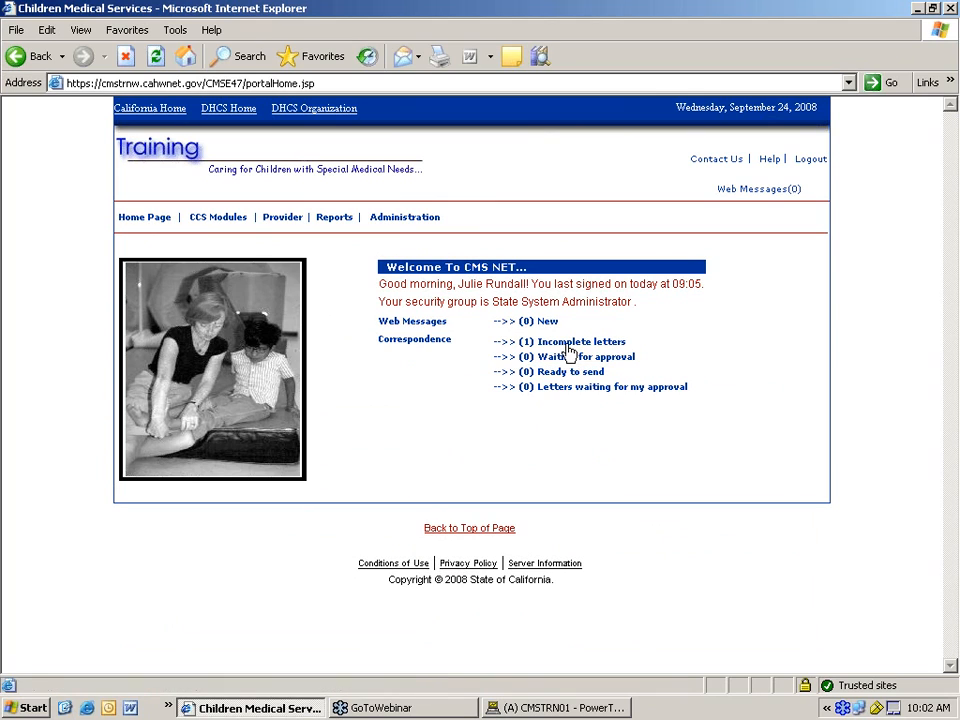
click(567, 343)
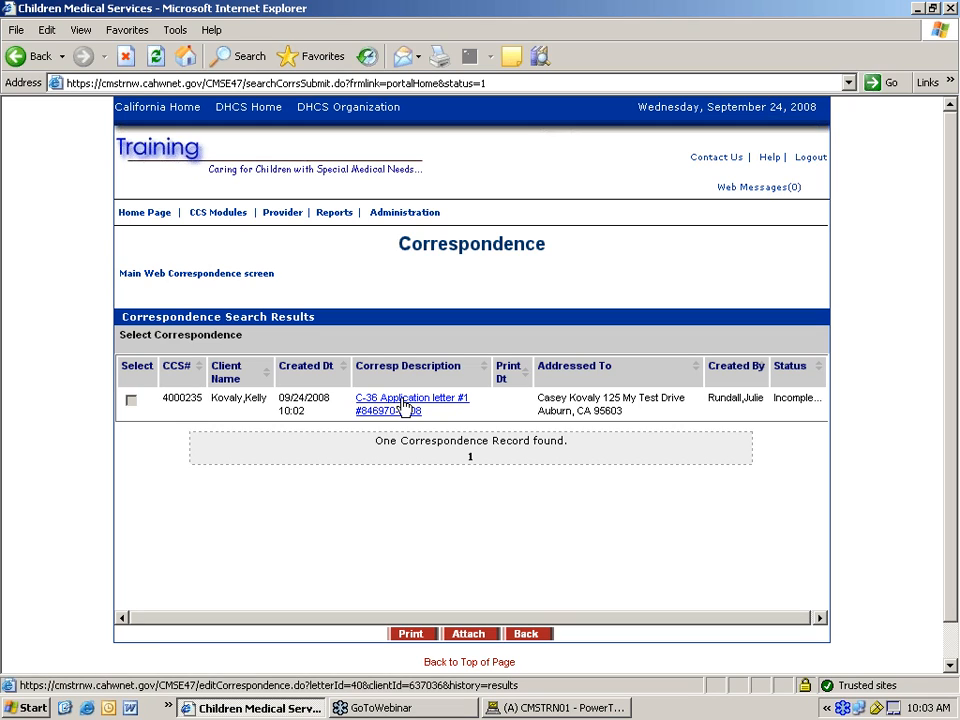
click(403, 405)
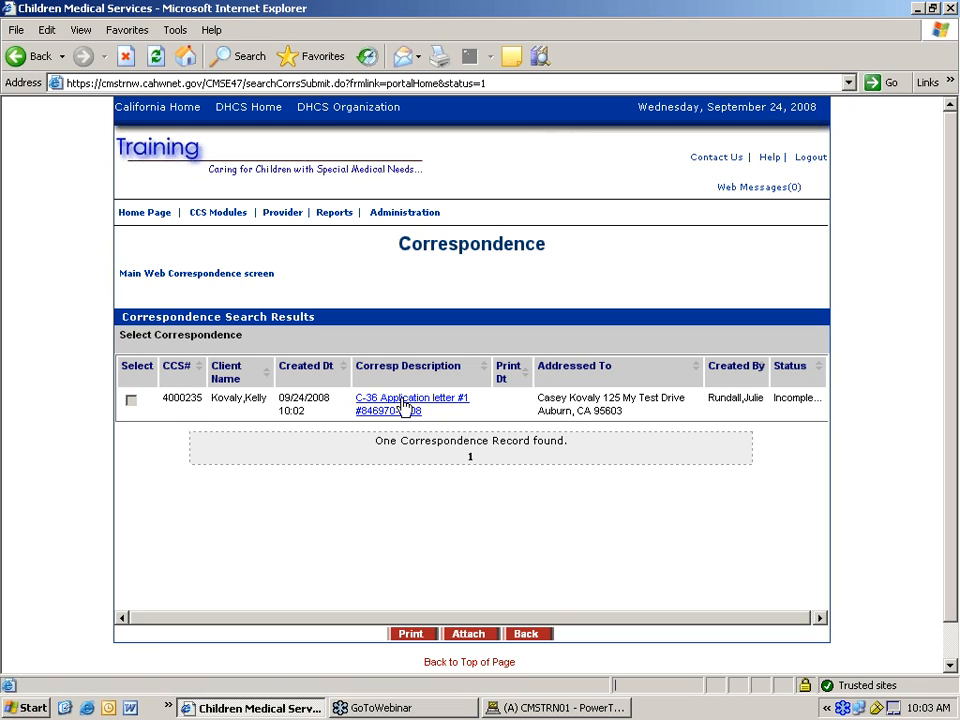
scroll(432, 428, down, 2)
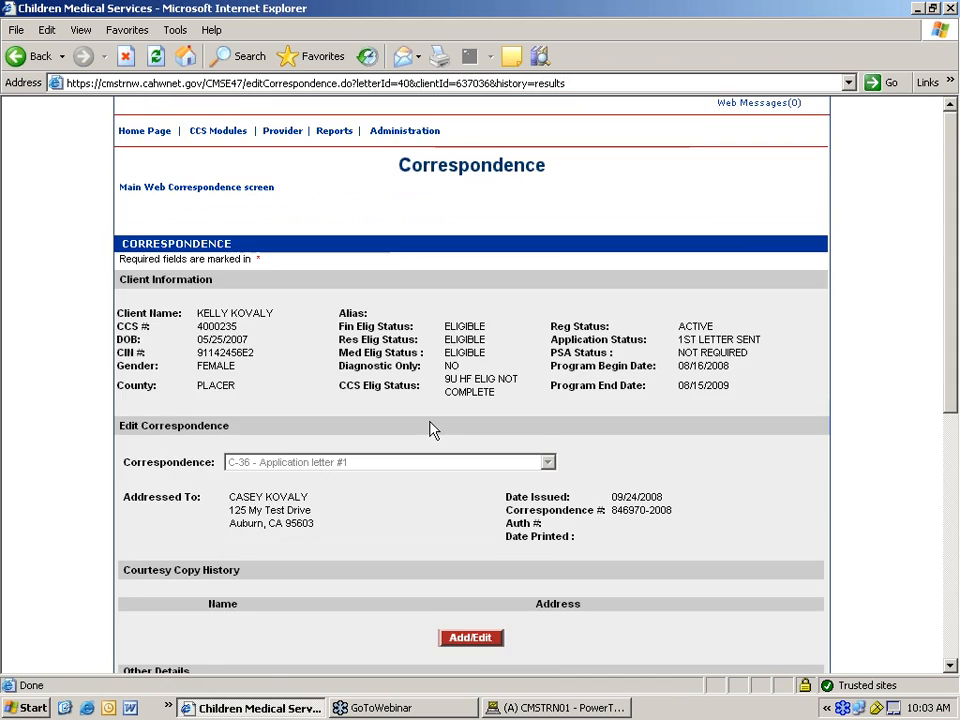
scroll(432, 428, down, 2)
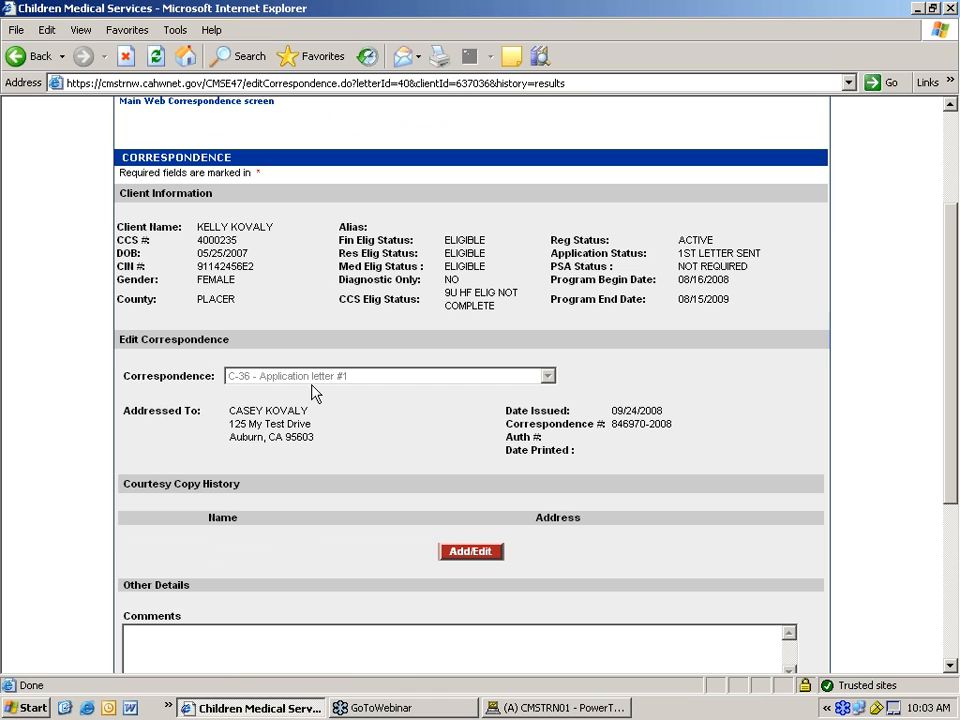
scroll(342, 420, down, 2)
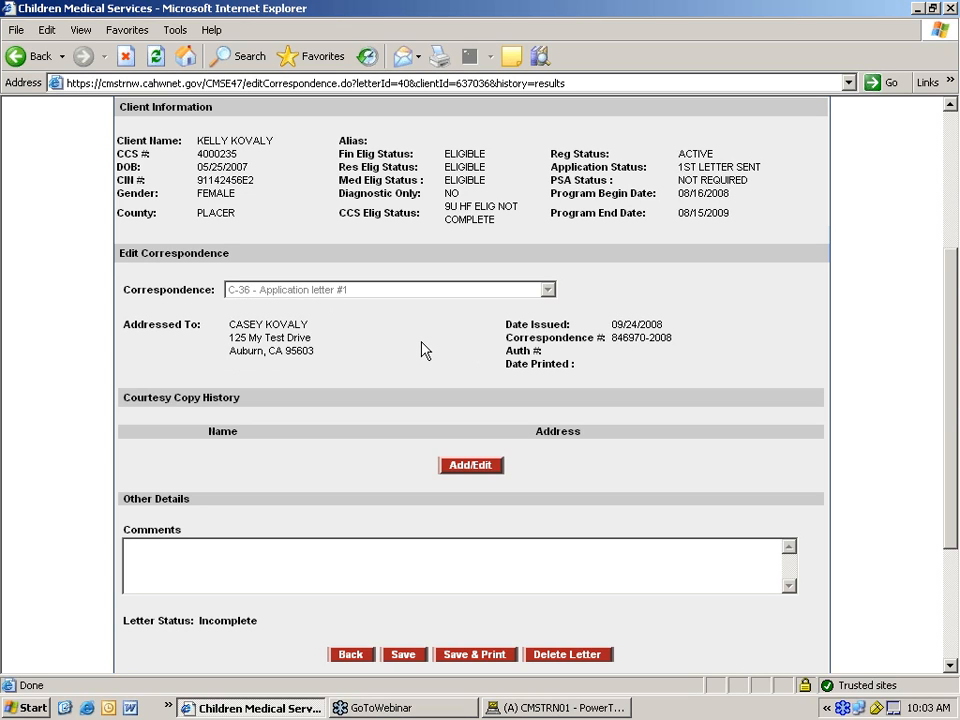
scroll(421, 349, down, 2)
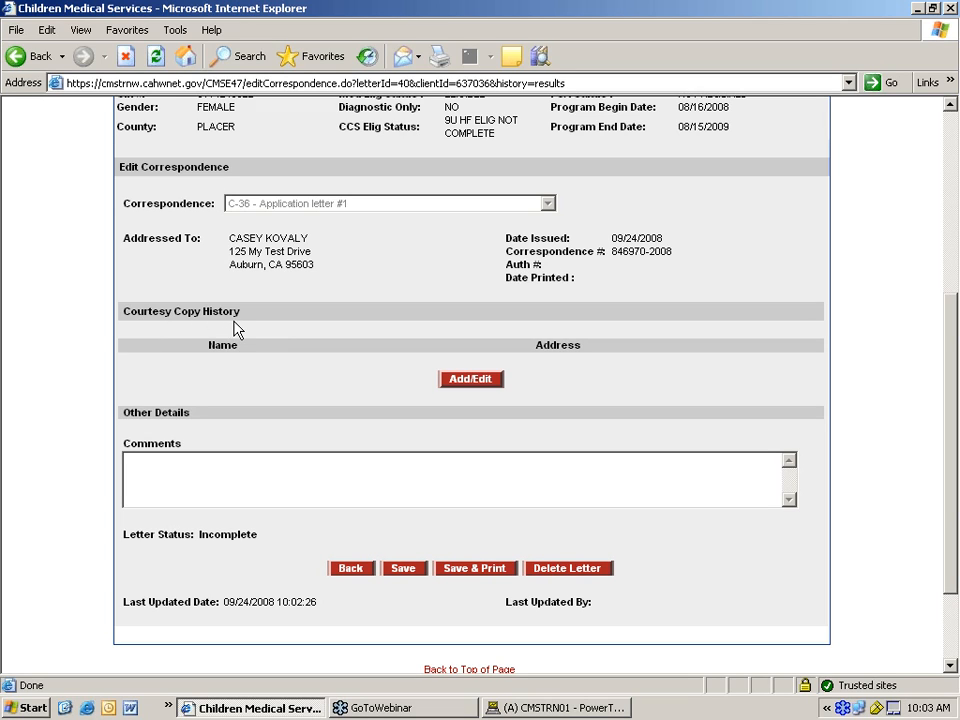
- Add County Office as a courtesy copy and search providers by the provider's surname
click(464, 381)
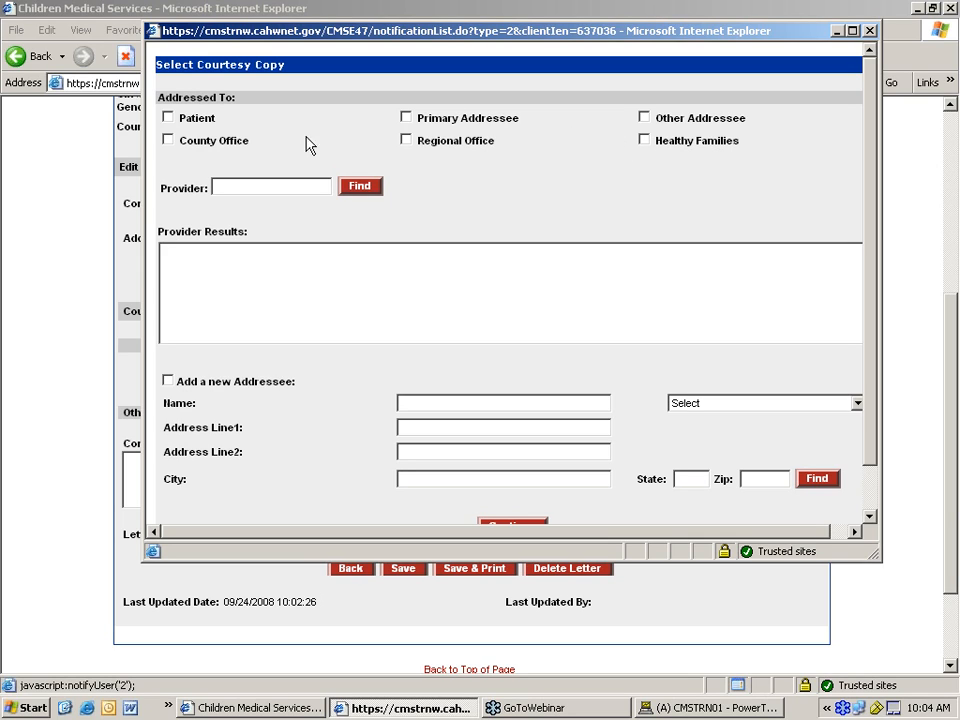
click(168, 141)
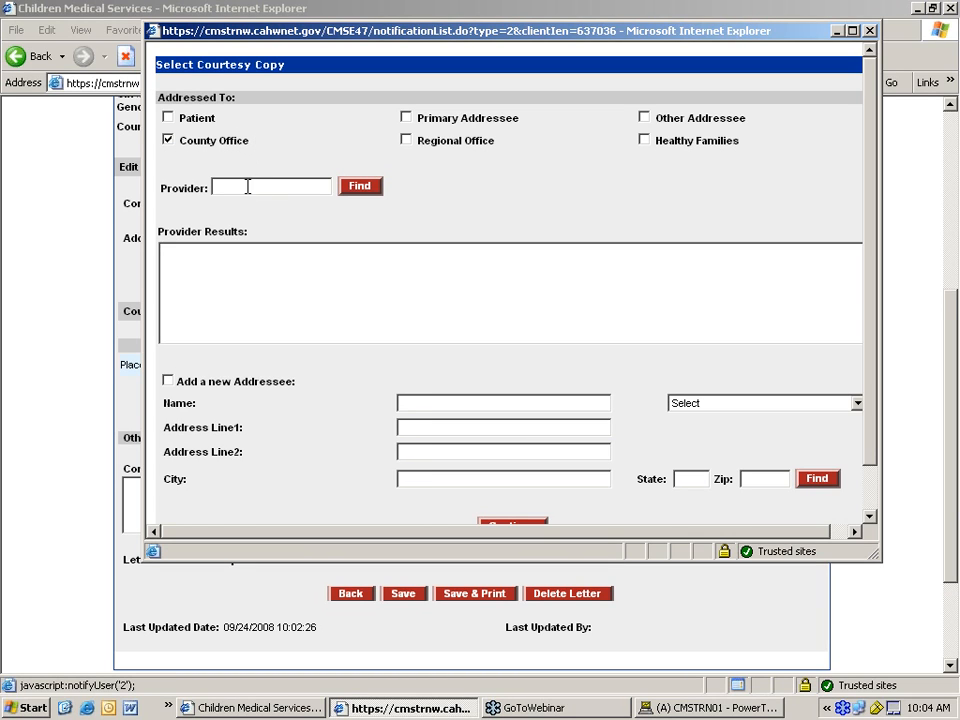
click(278, 184)
key(Return)
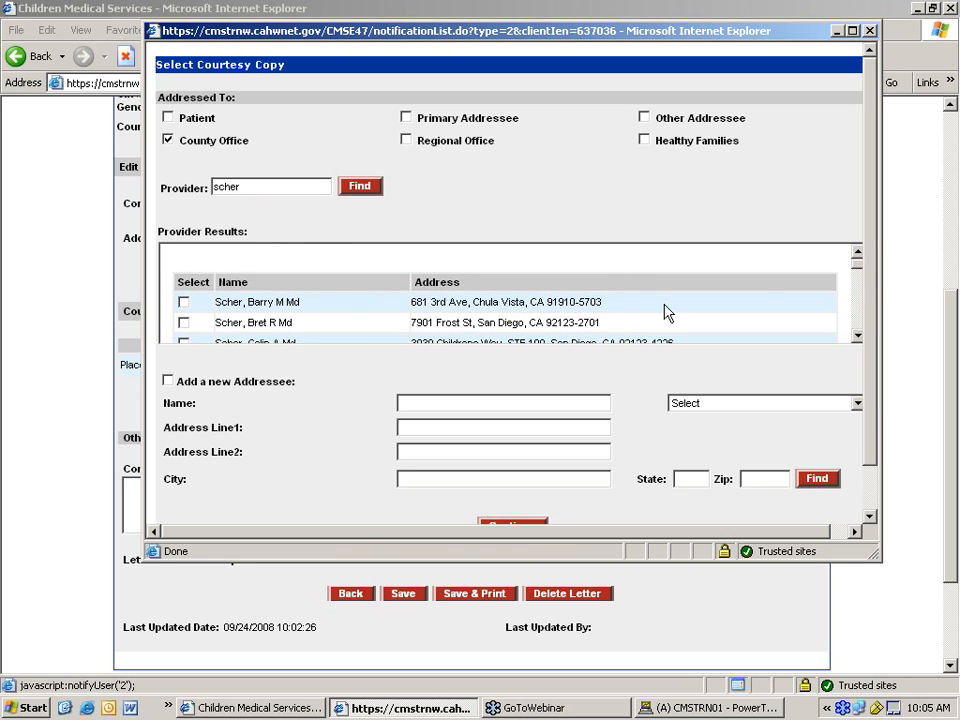
- Tick the first provider in Provider Results as a courtesy copy recipient
click(857, 336)
click(857, 336)
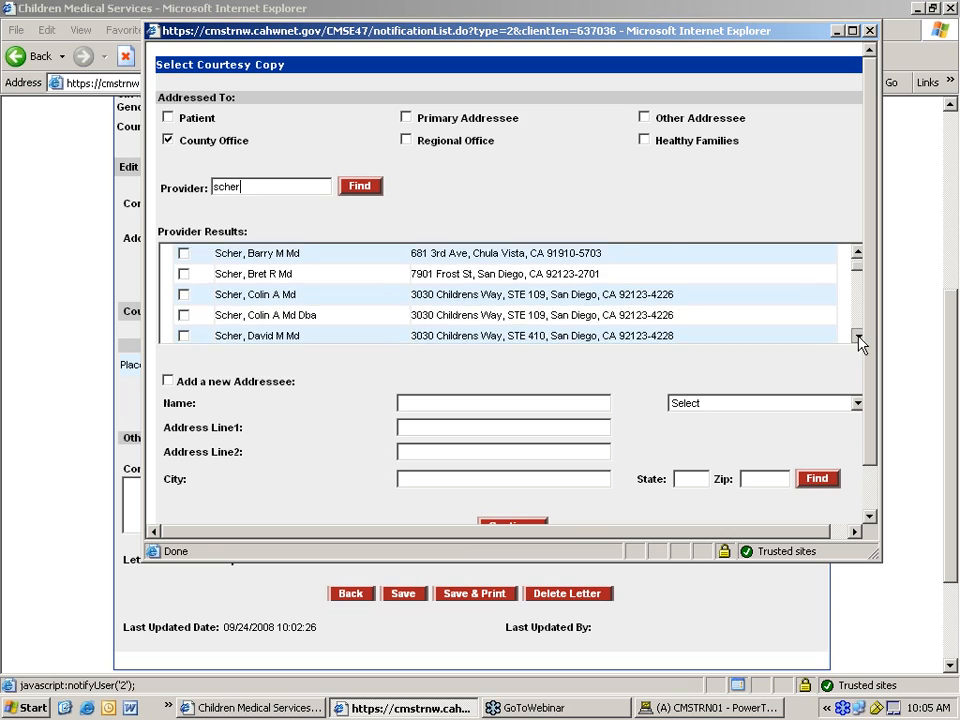
click(857, 336)
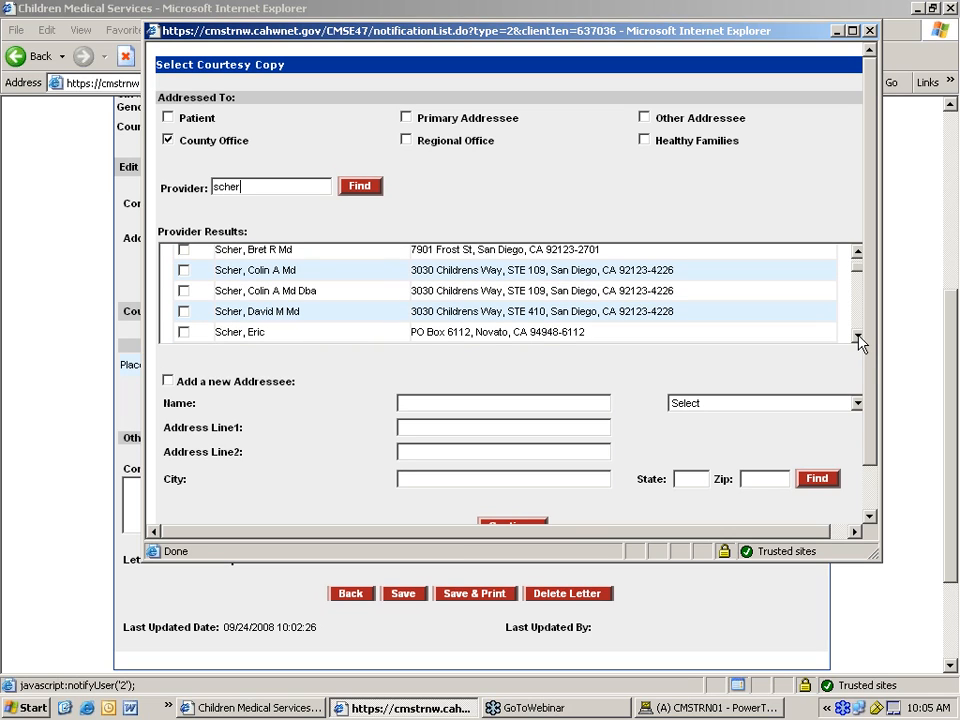
click(857, 253)
click(857, 253)
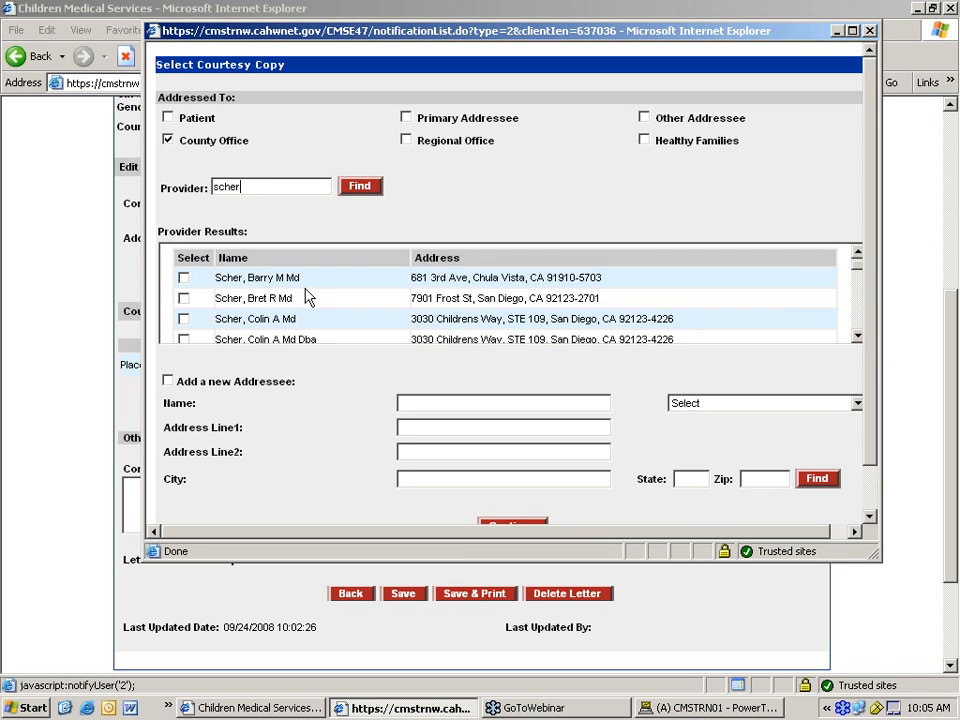
click(183, 278)
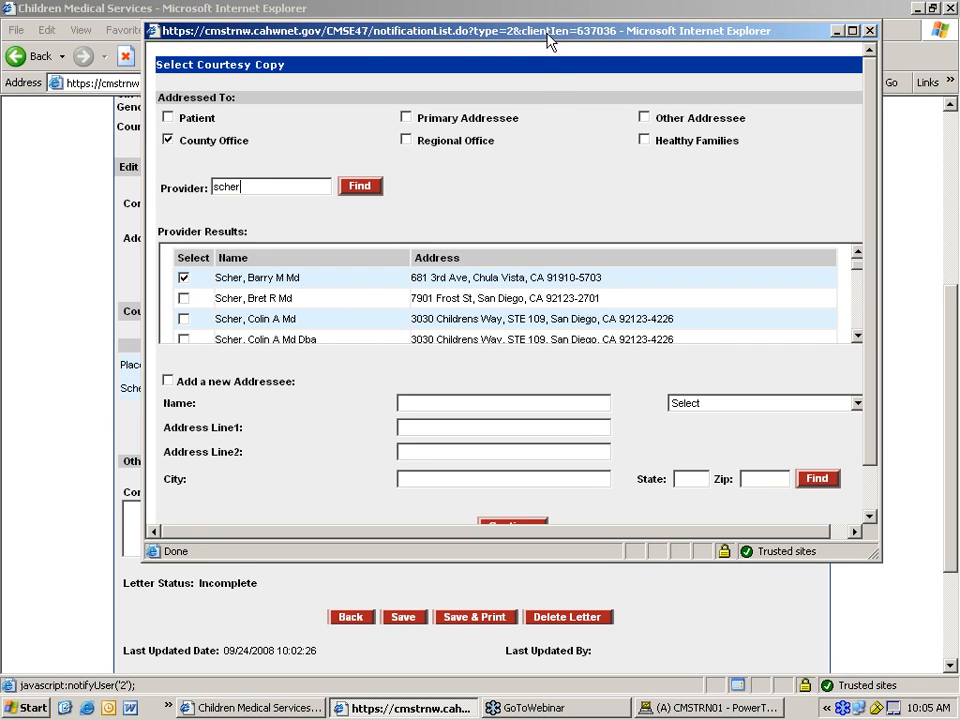
- Confirm the courtesy copies to Placer County Ccs Office and the chosen physician
drag(705, 18, 865, 0)
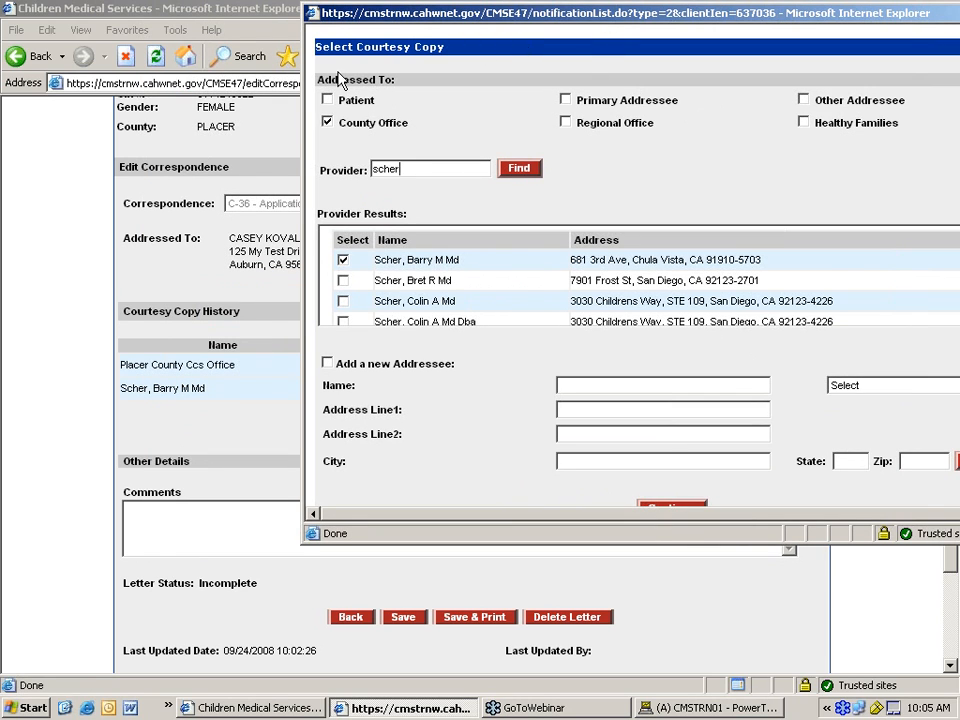
drag(605, 12, 338, 73)
click(760, 562)
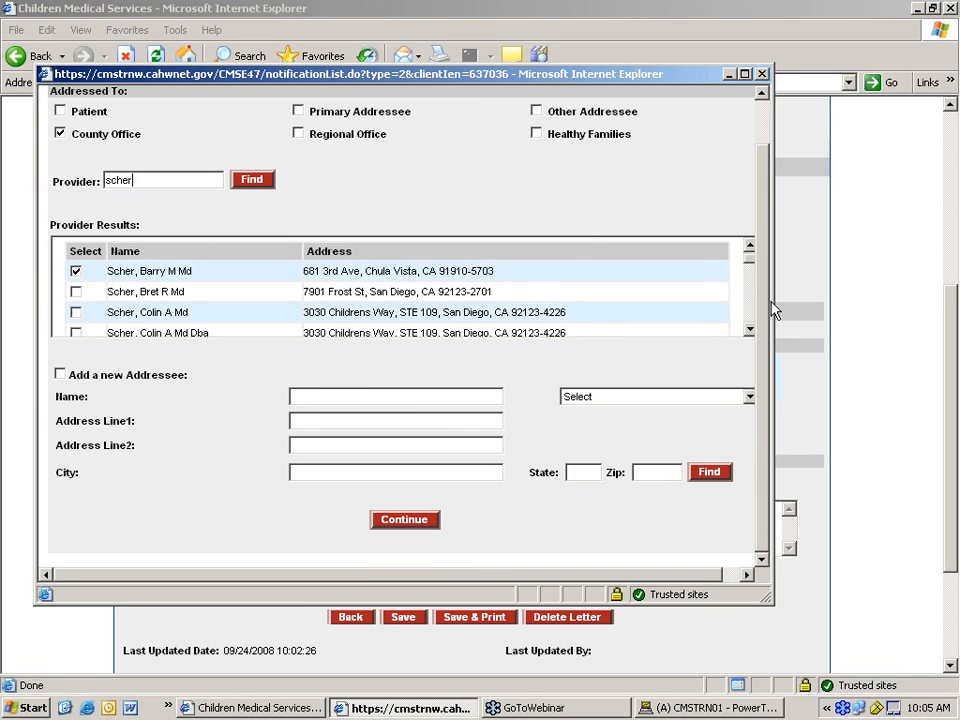
click(660, 406)
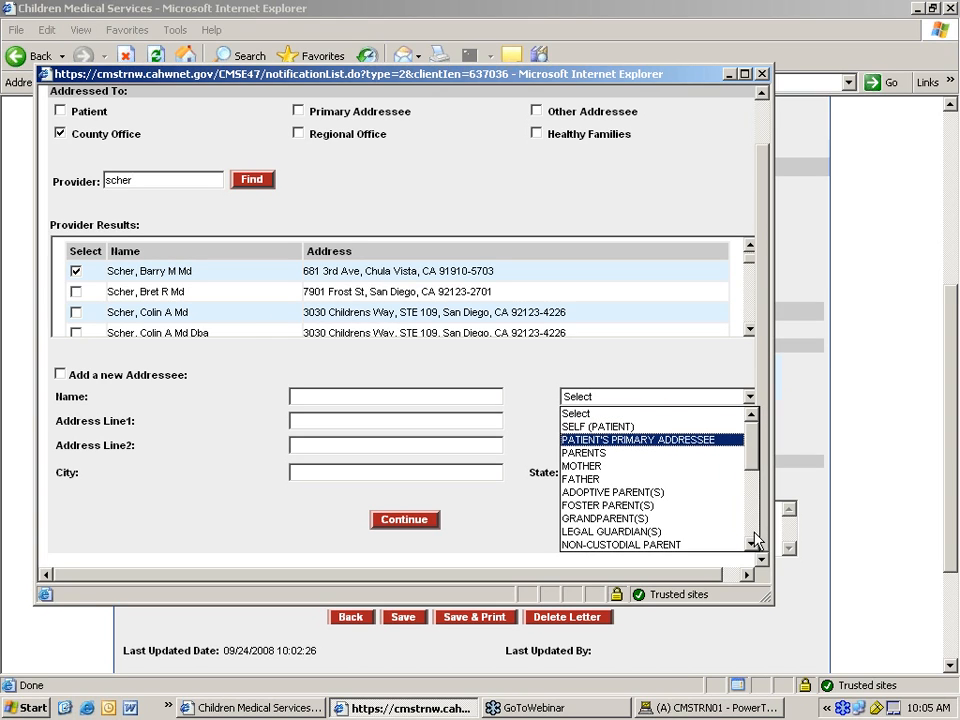
click(750, 521)
click(753, 531)
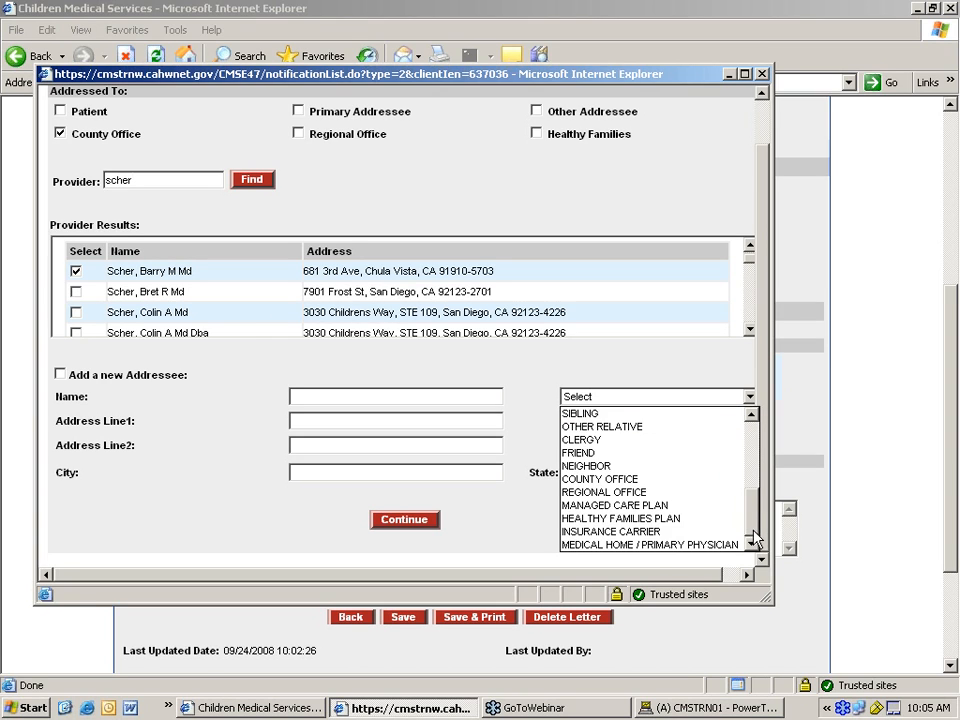
drag(754, 522, 755, 440)
click(690, 368)
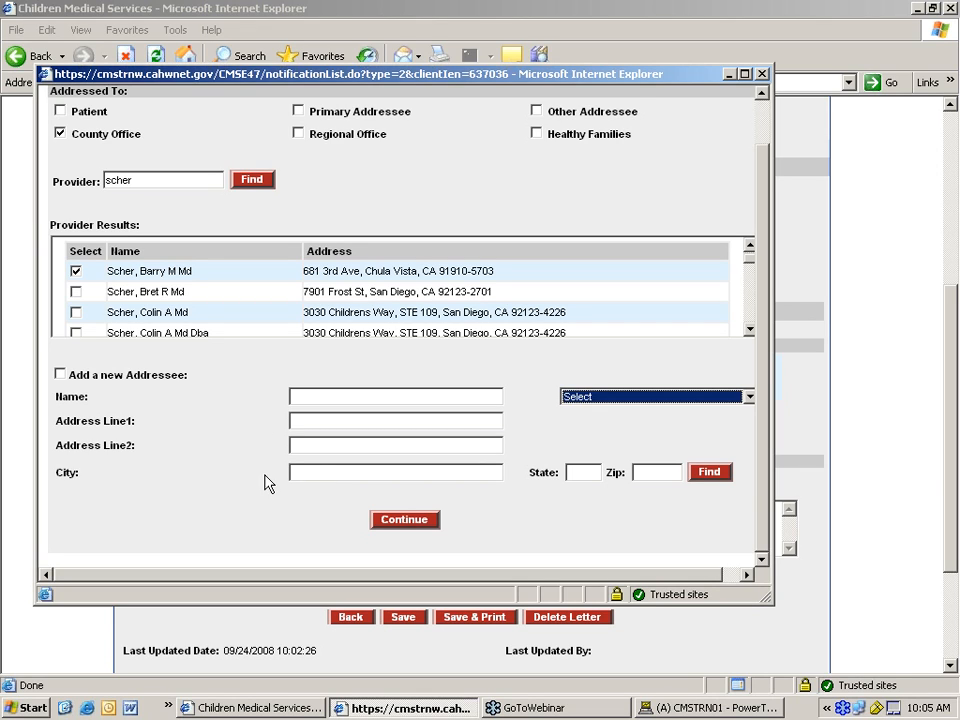
click(405, 522)
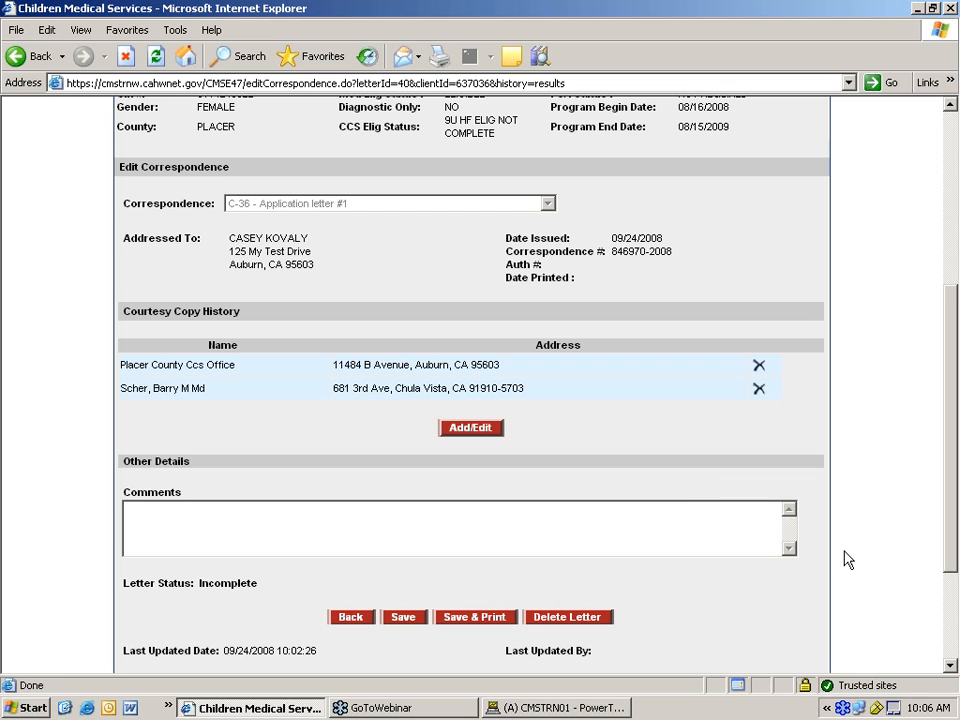
click(953, 666)
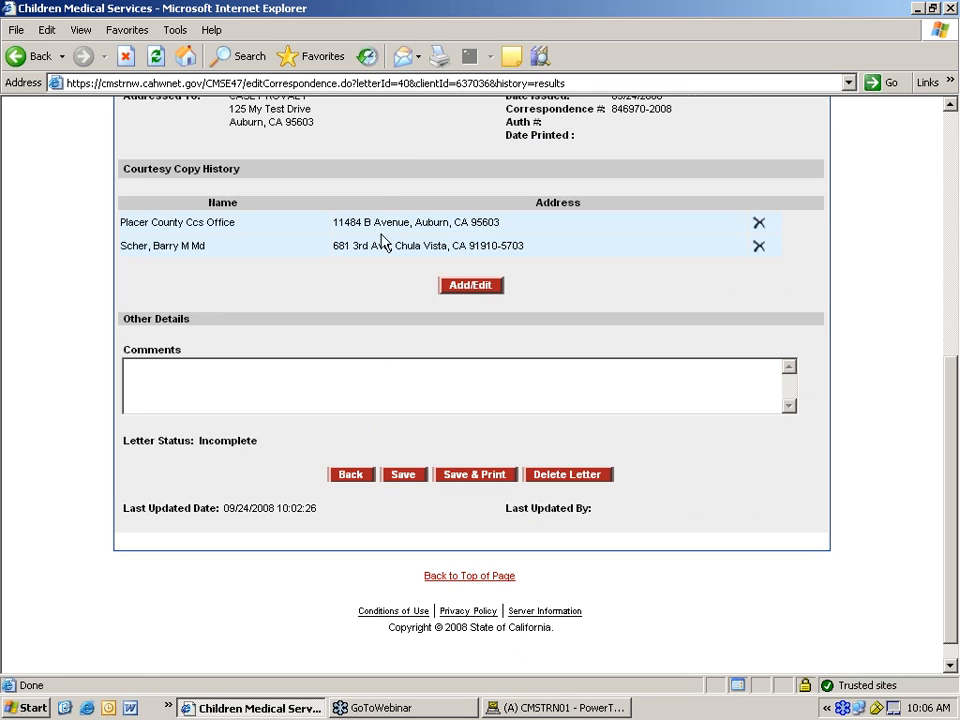
scroll(370, 200, up, 3)
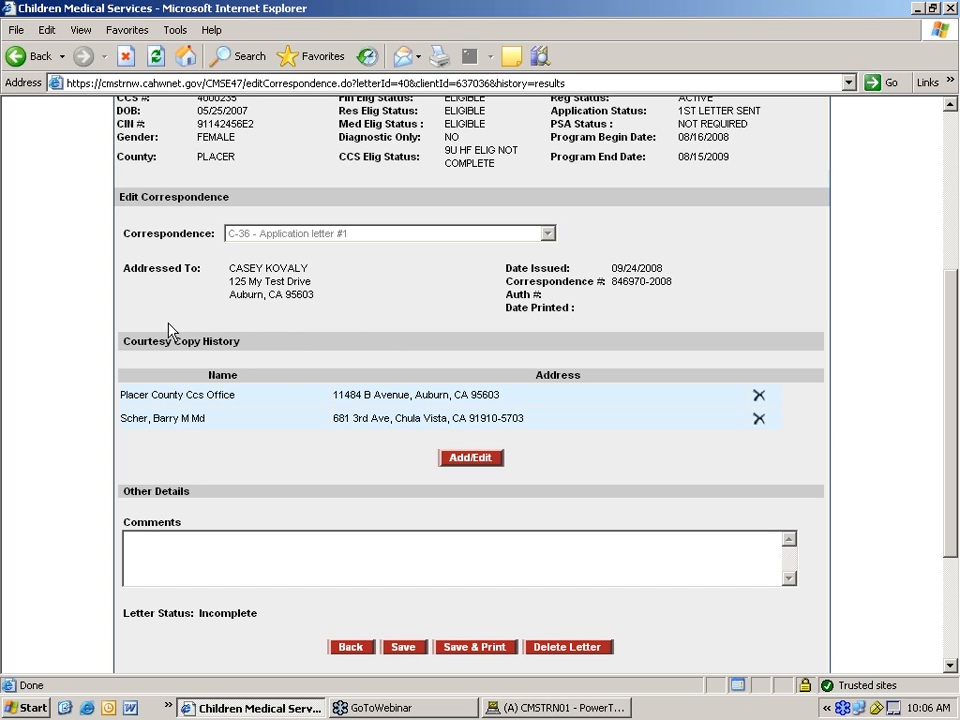
scroll(351, 394, down, 2)
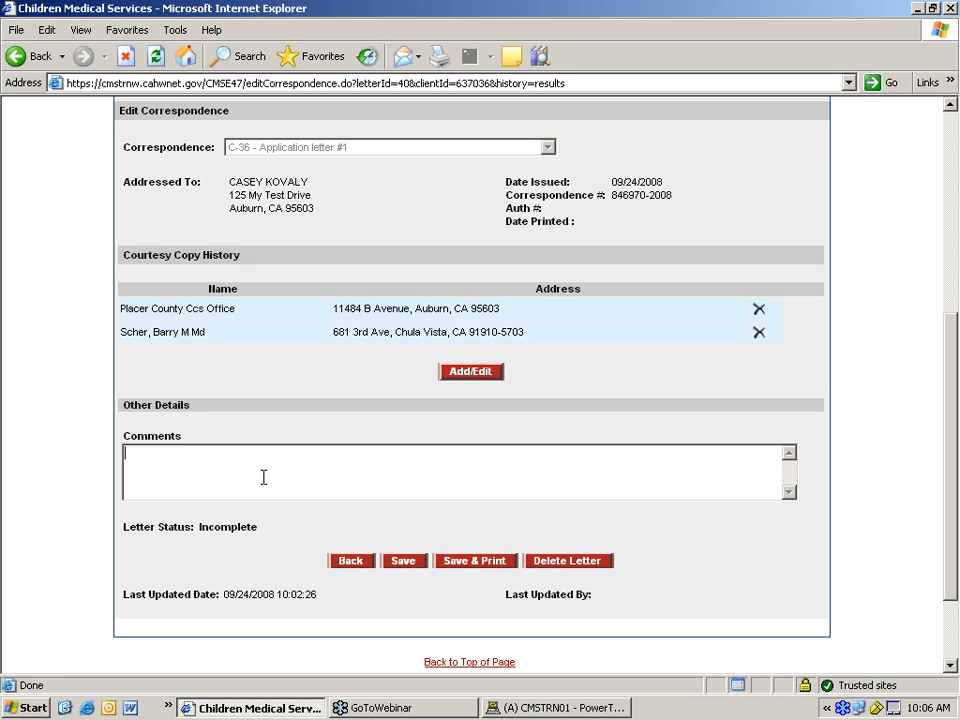
scroll(242, 450, down, 2)
- Add the comment 'this my comment' to the C-36 letter, then save and print it to PDF
click(188, 362)
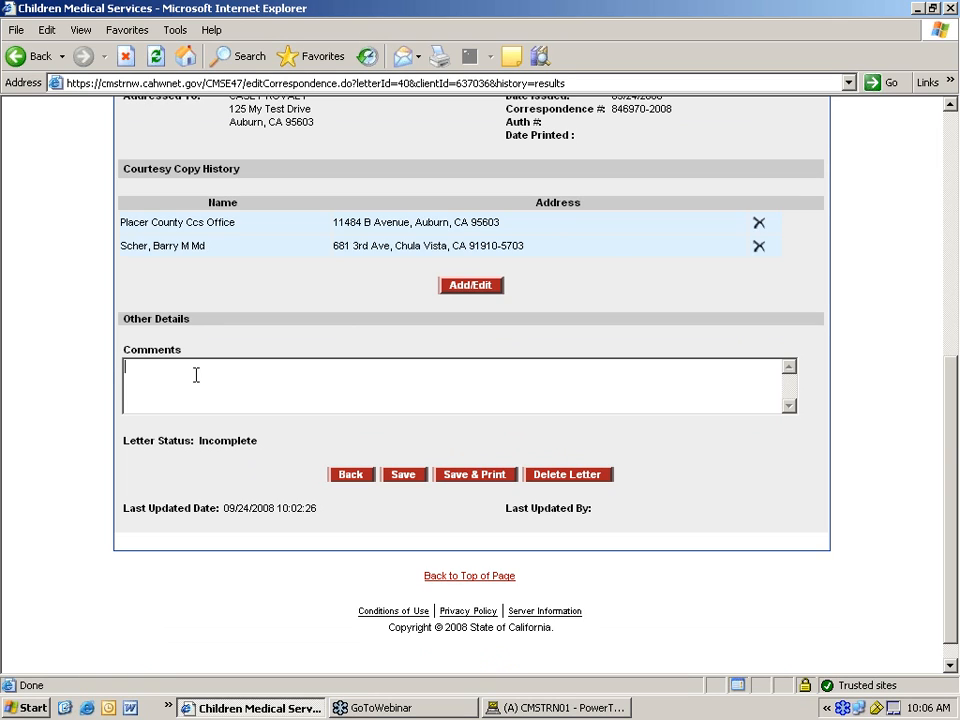
text(this my comment)
click(279, 364)
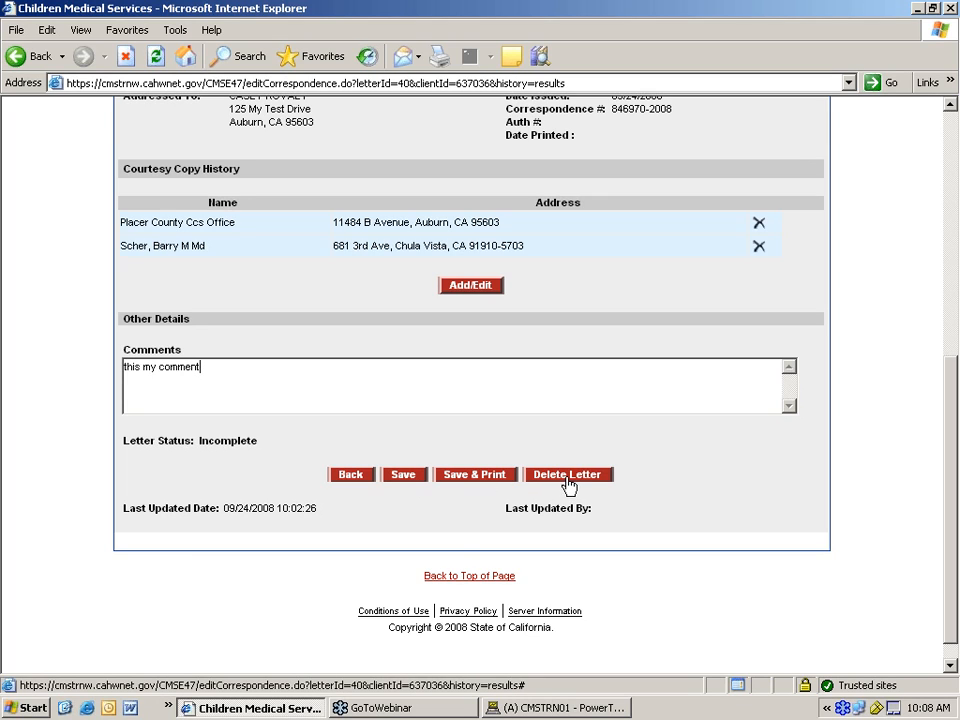
click(474, 481)
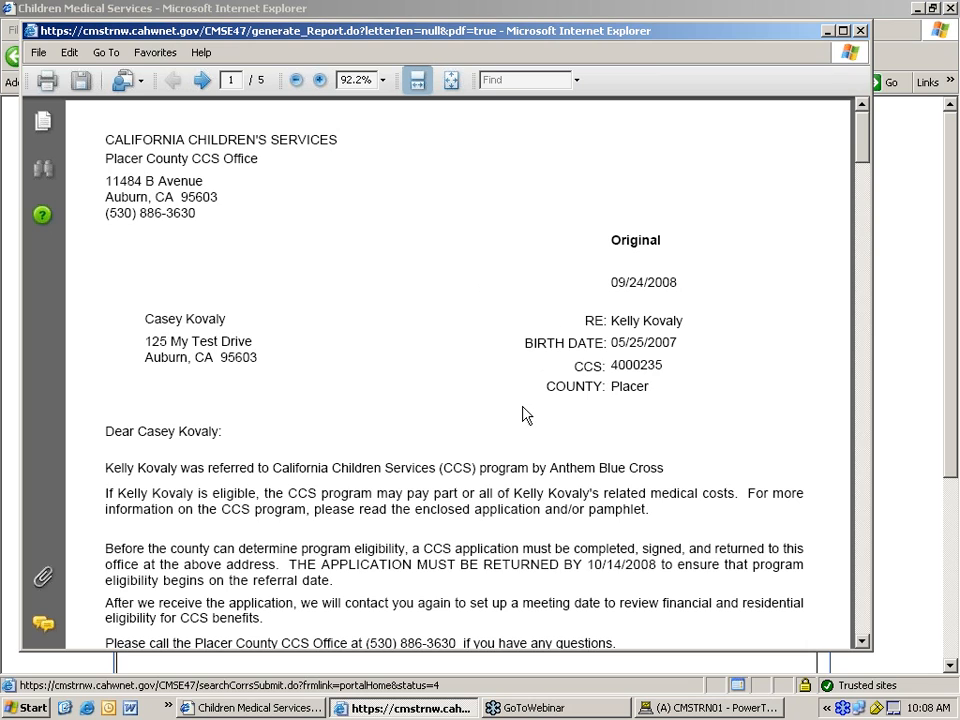
- Scroll through the five-page letter PDF, reviewing each courtesy copy down to page 5
scroll(522, 414, down, 1)
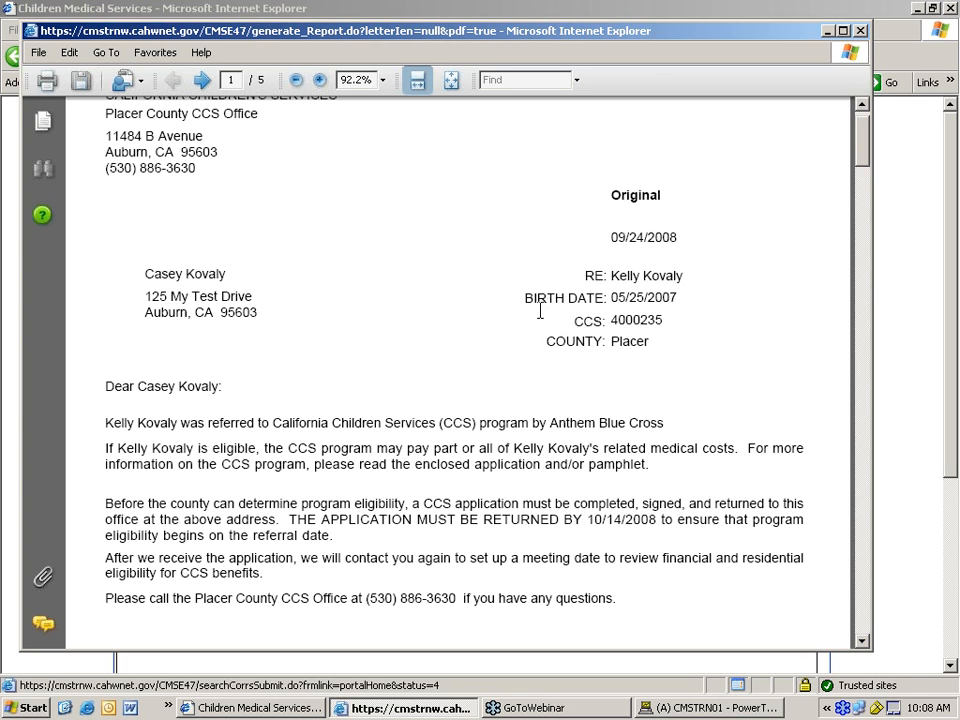
scroll(540, 311, down, 1)
scroll(539, 311, down, 5)
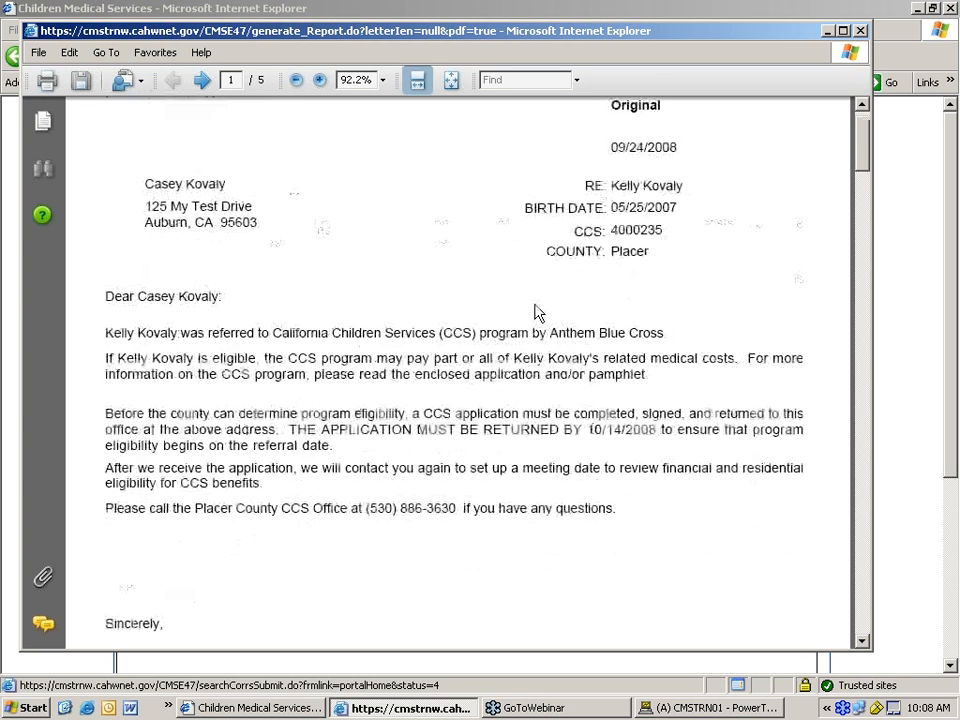
scroll(527, 297, down, 3)
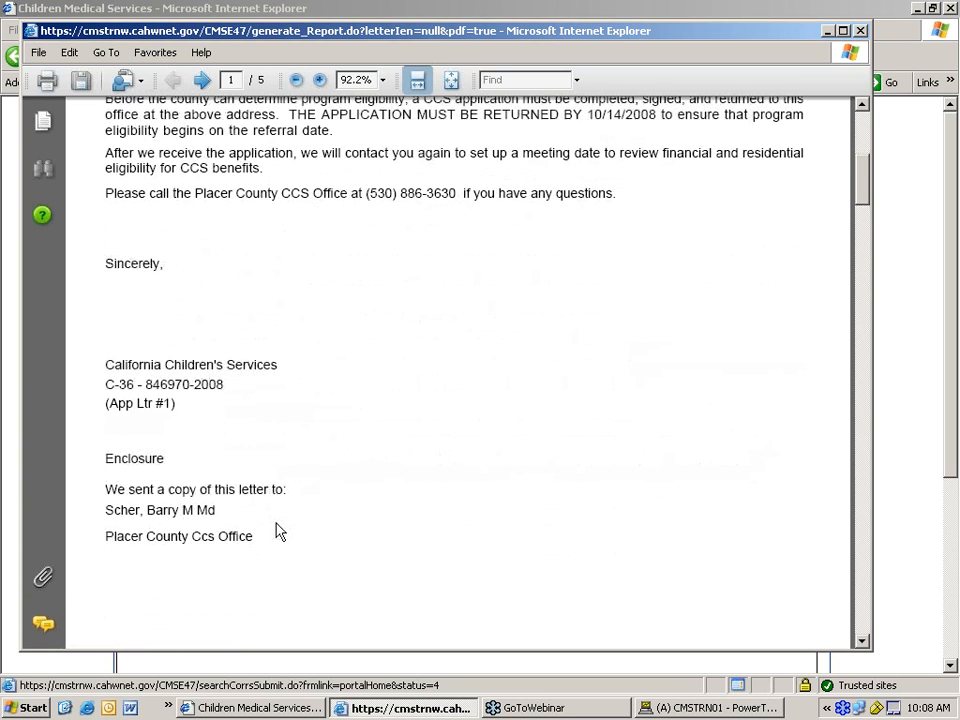
scroll(279, 530, down, 4)
scroll(277, 518, down, 1)
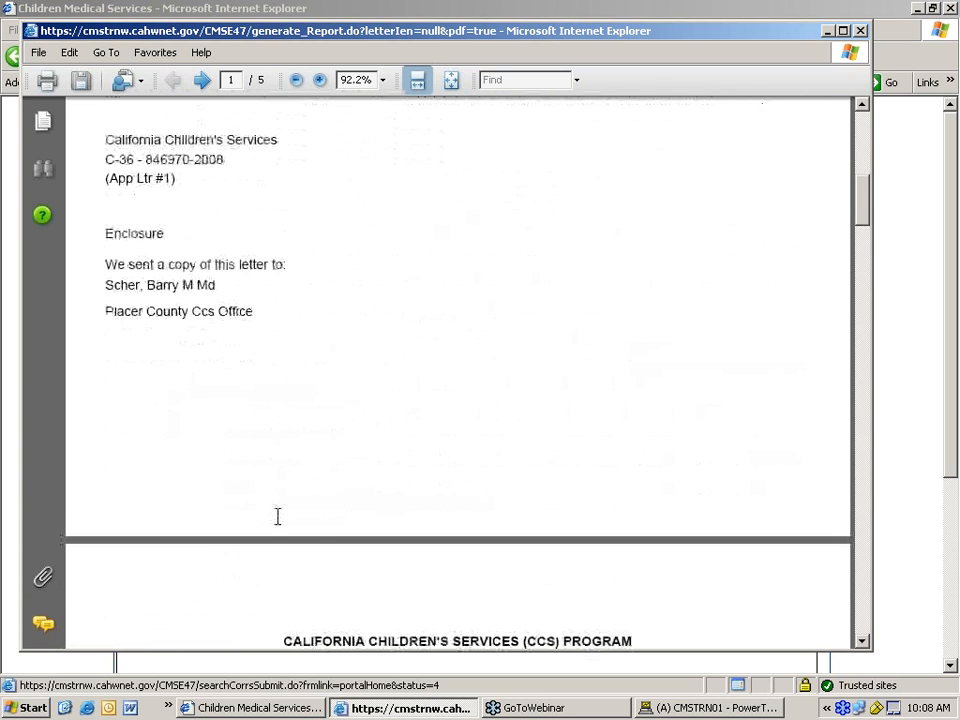
scroll(277, 516, down, 4)
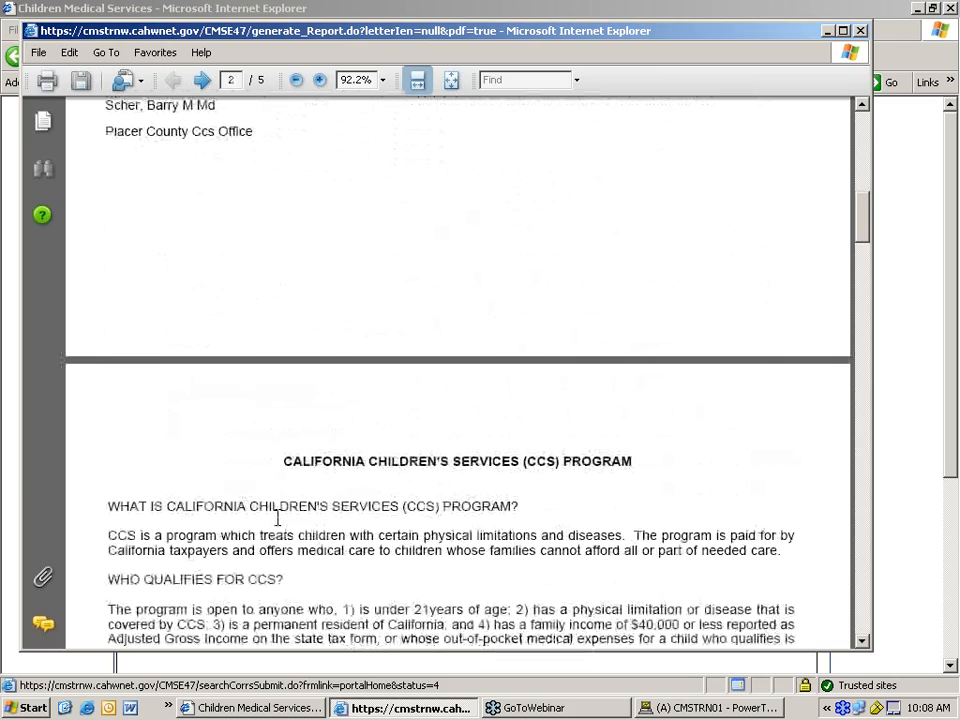
scroll(278, 516, down, 7)
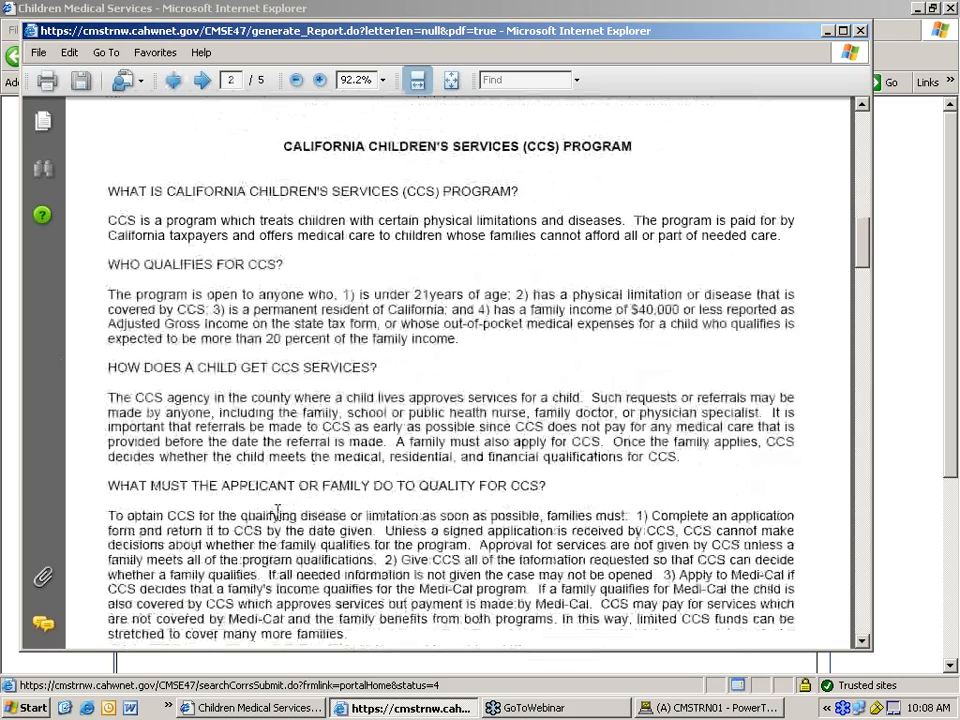
scroll(277, 511, down, 3)
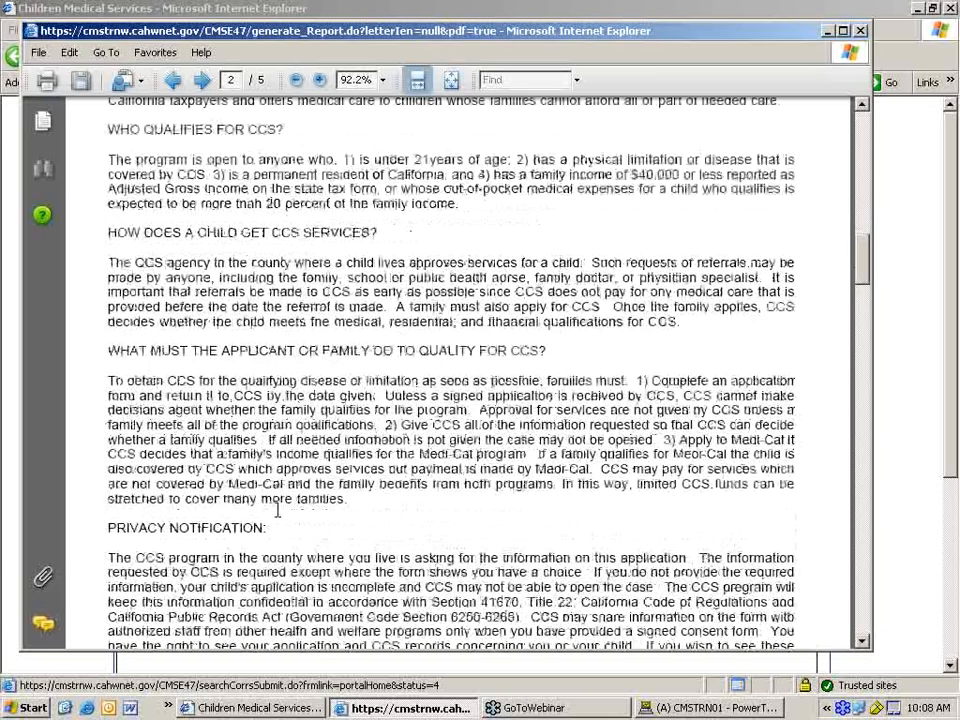
scroll(279, 511, down, 10)
scroll(279, 510, down, 20)
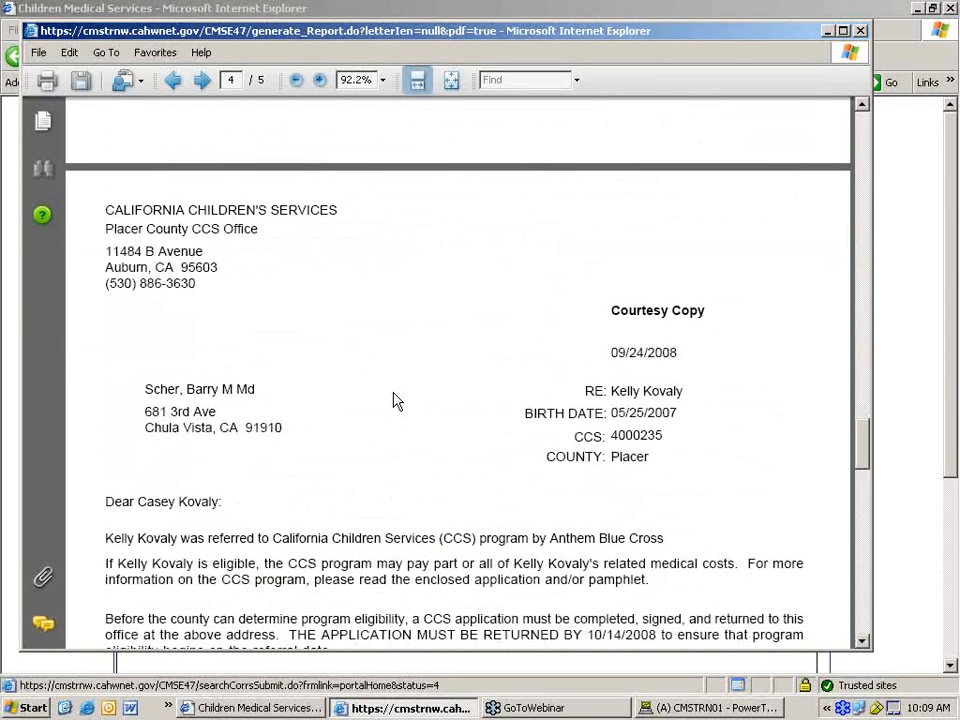
scroll(390, 397, down, 2)
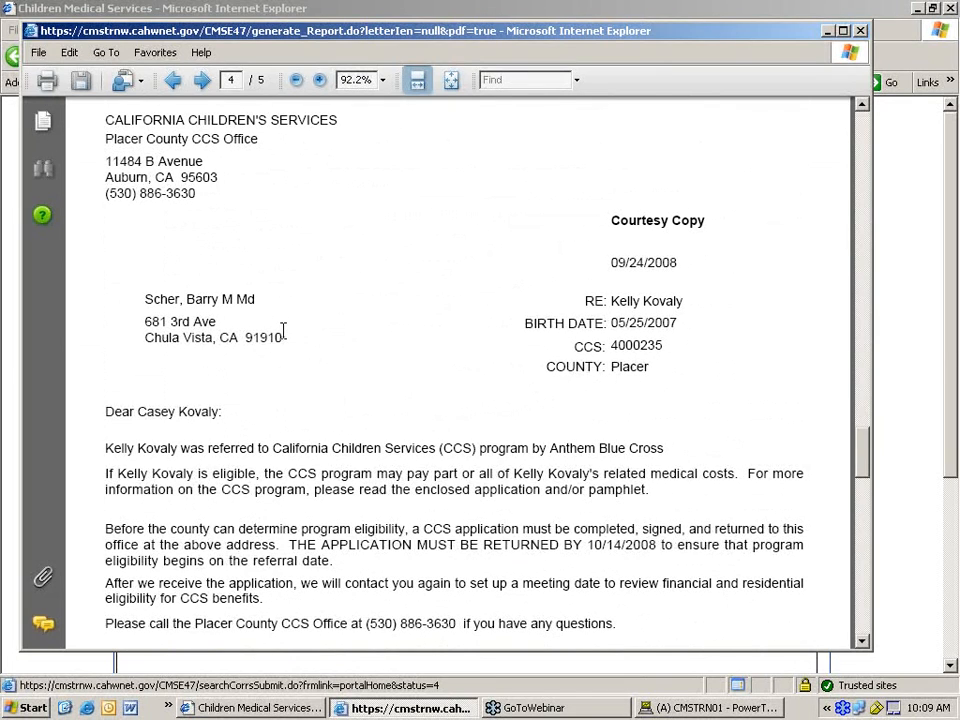
scroll(283, 331, down, 1)
scroll(122, 326, down, 1)
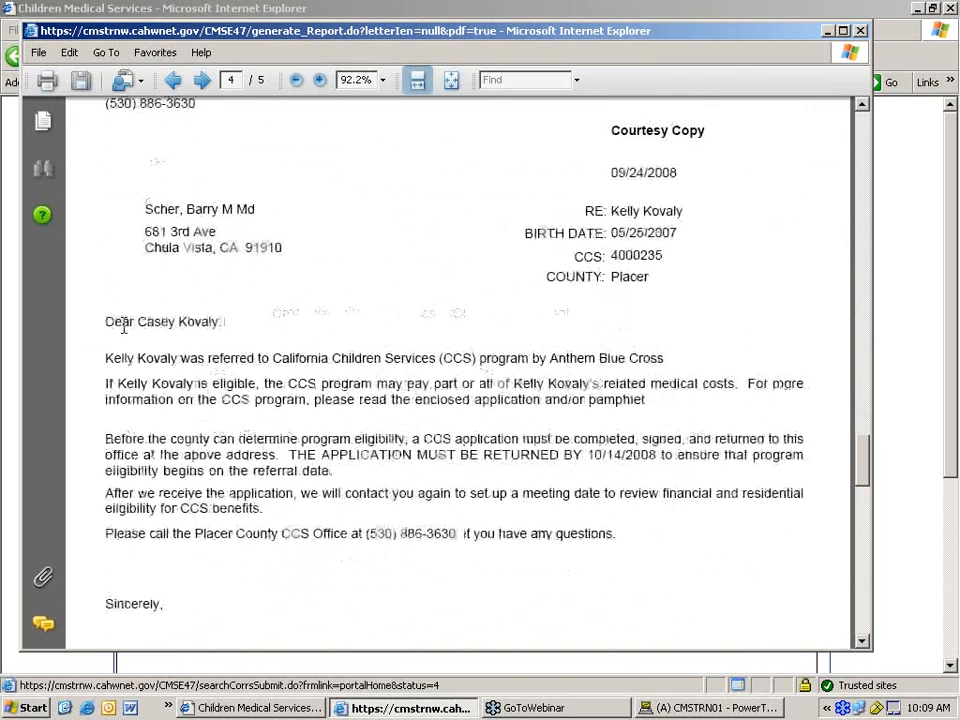
scroll(122, 326, down, 1)
scroll(372, 380, down, 4)
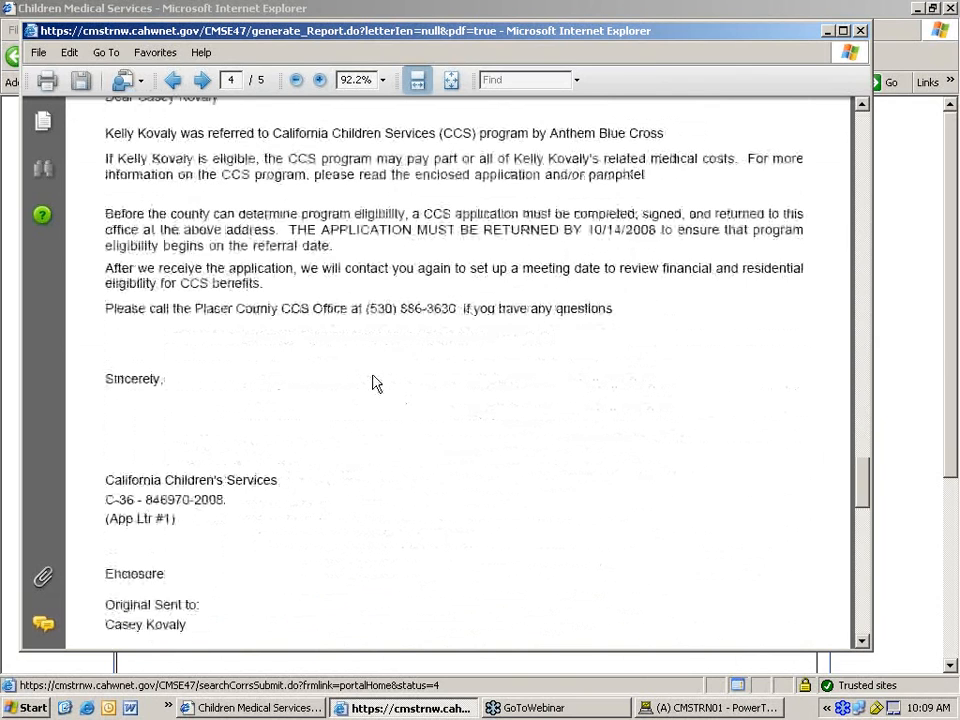
scroll(373, 382, down, 2)
scroll(374, 381, down, 10)
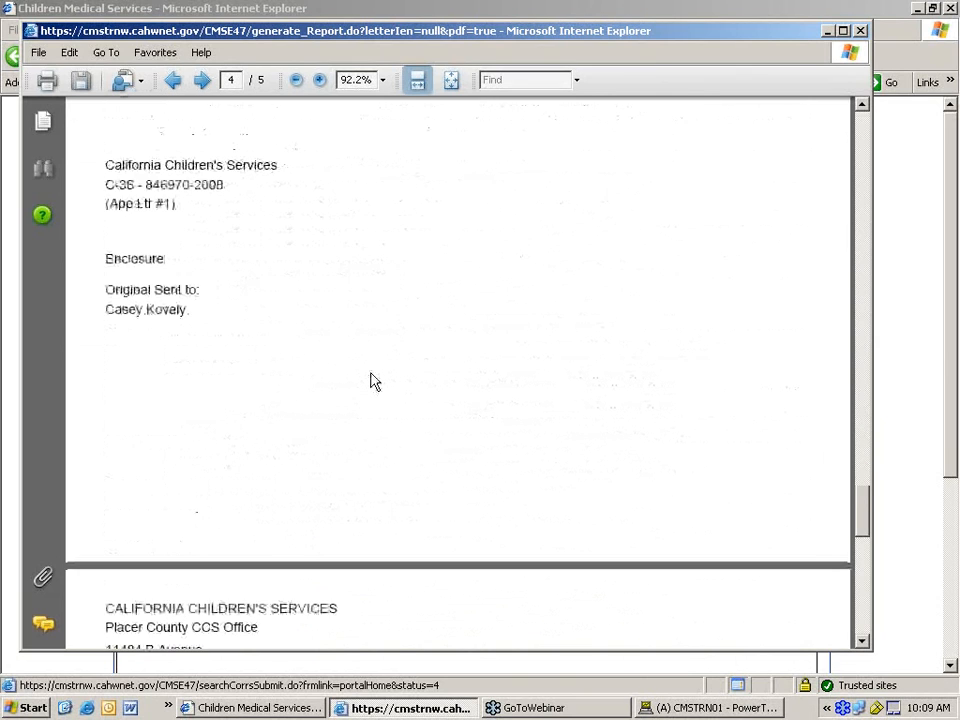
scroll(373, 380, down, 13)
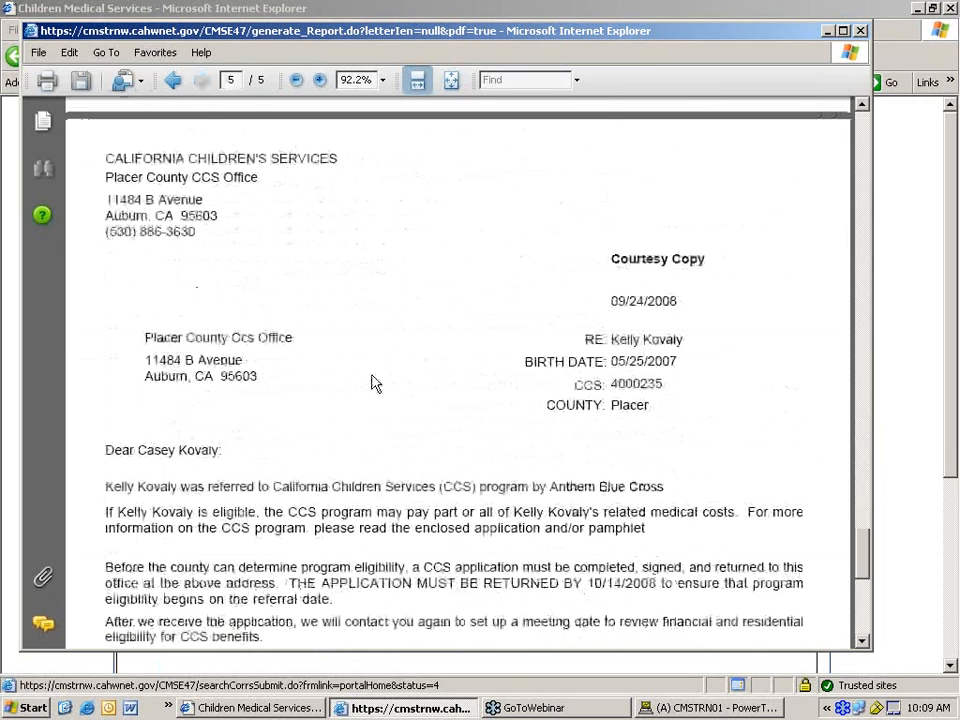
scroll(371, 366, up, 3)
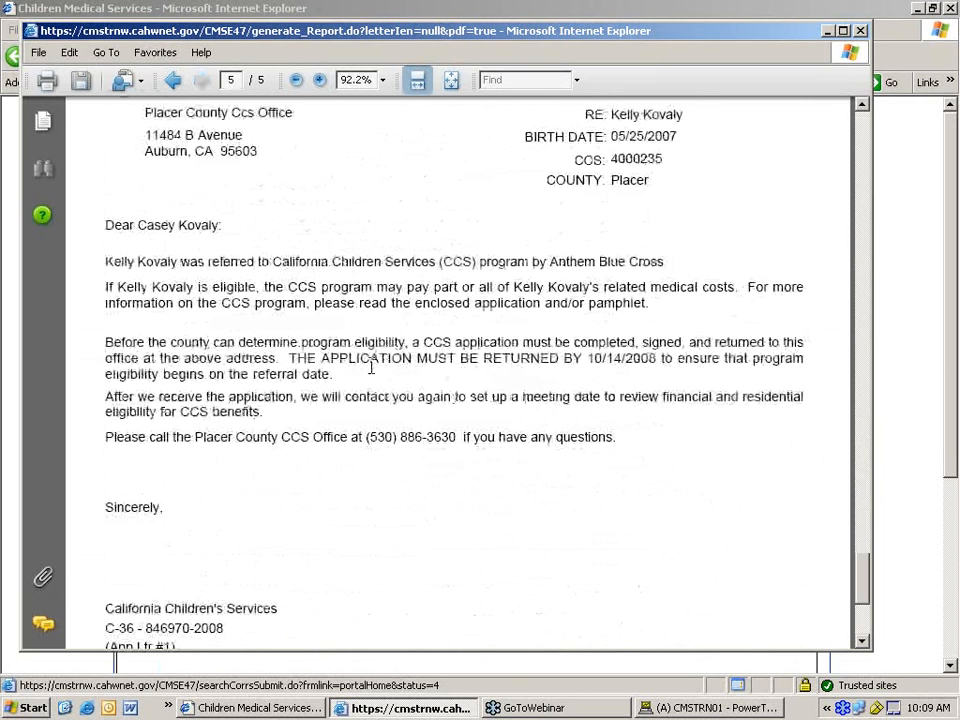
scroll(360, 330, up, 2)
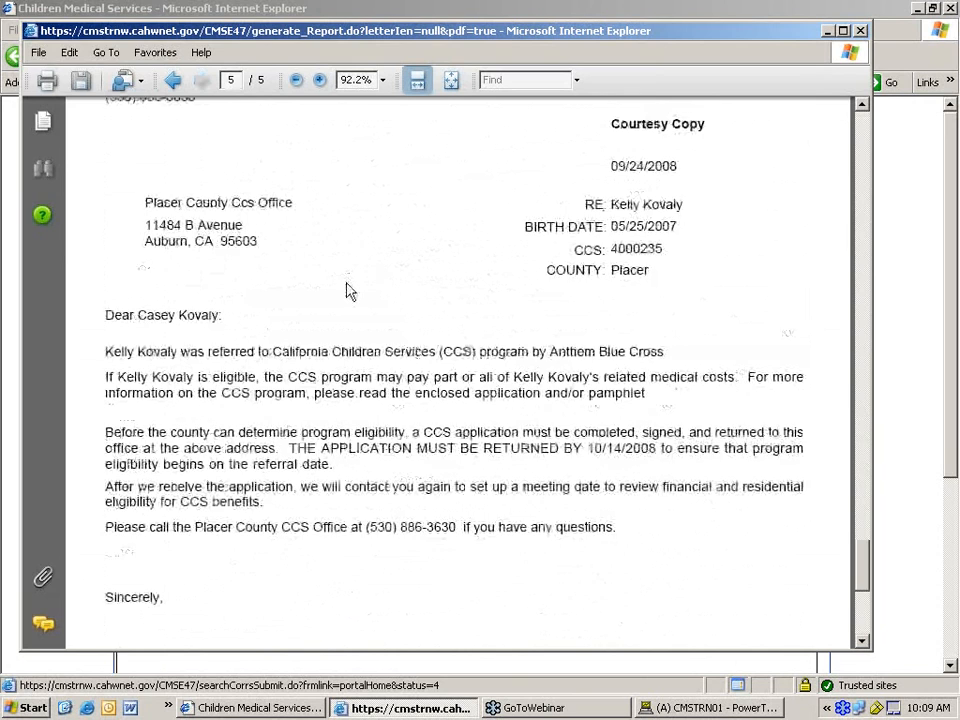
scroll(347, 285, down, 1)
scroll(345, 280, down, 2)
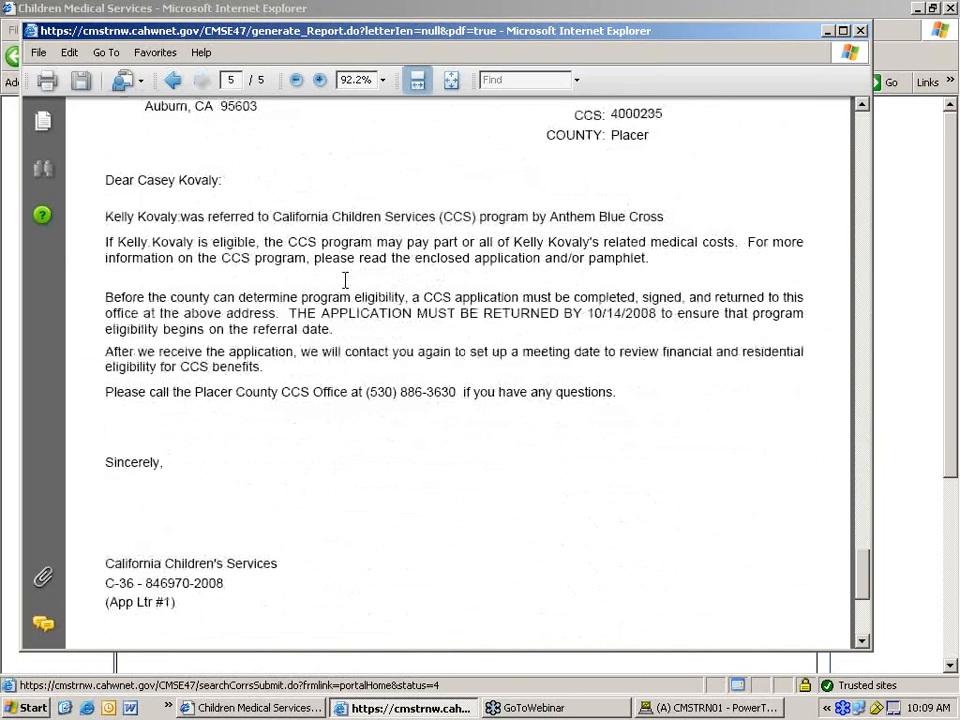
scroll(345, 282, down, 7)
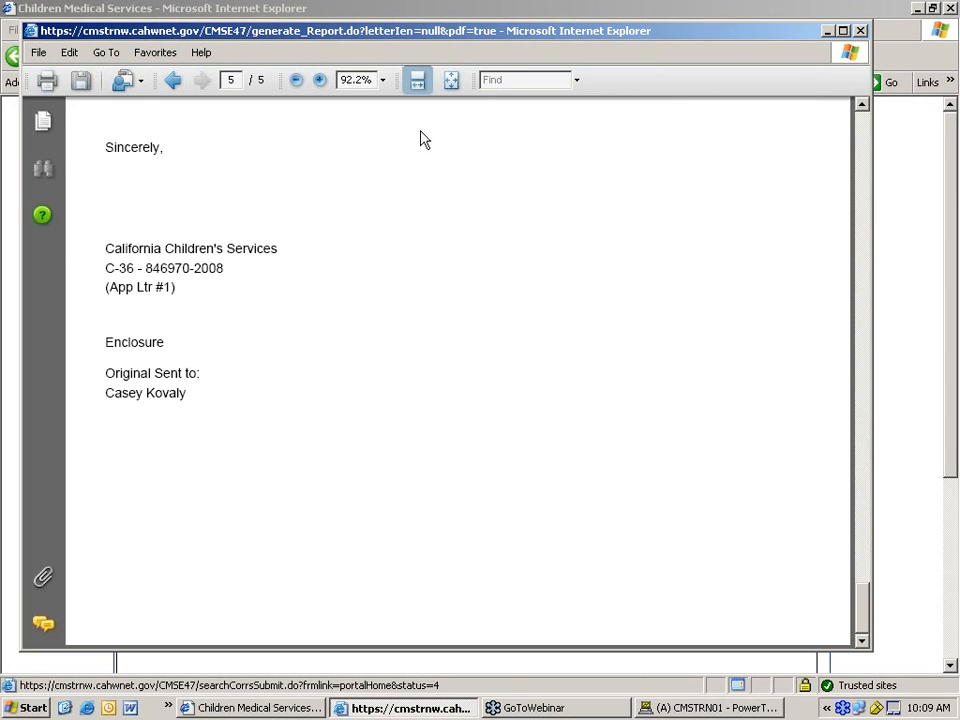
- Close the letter PDF and return to the client list on the Correspondence page
click(861, 31)
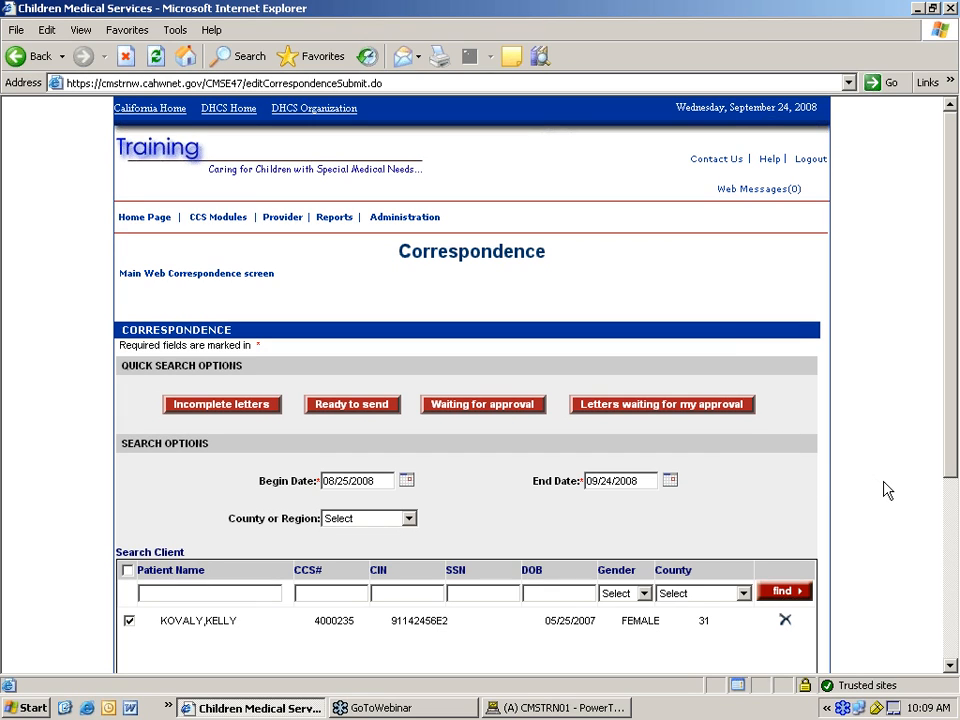
scroll(884, 490, down, 5)
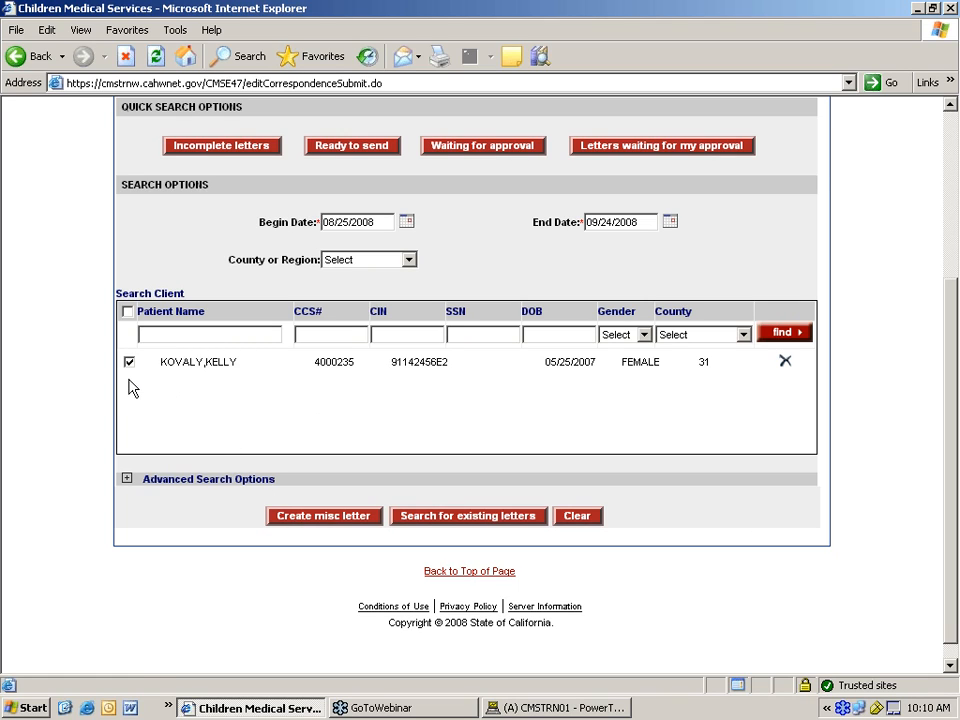
click(253, 336)
text(patient)
key(Return)
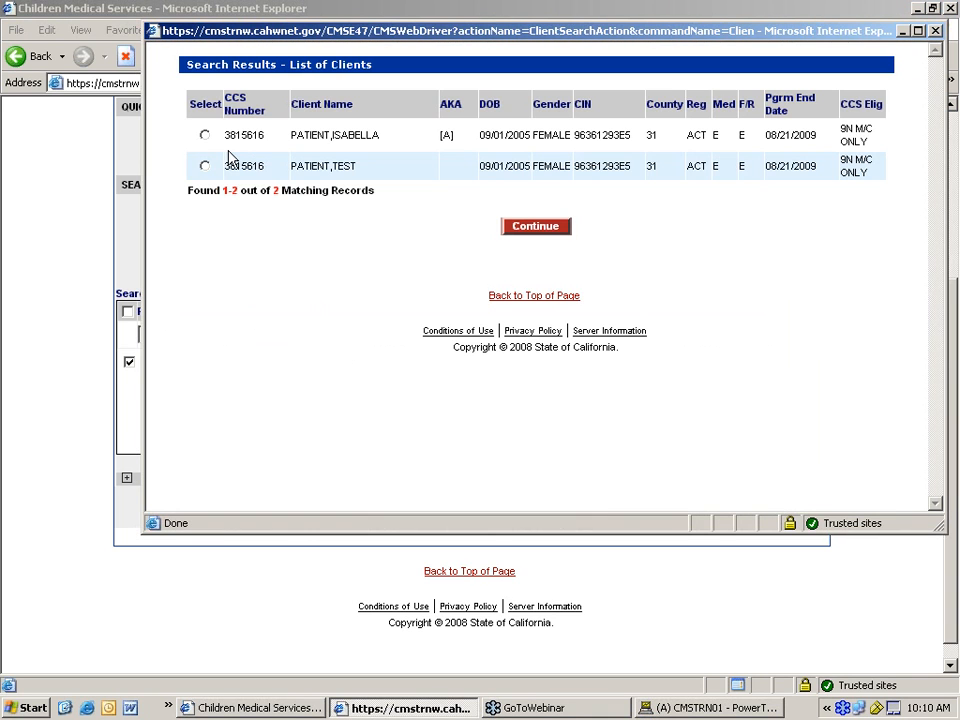
click(204, 166)
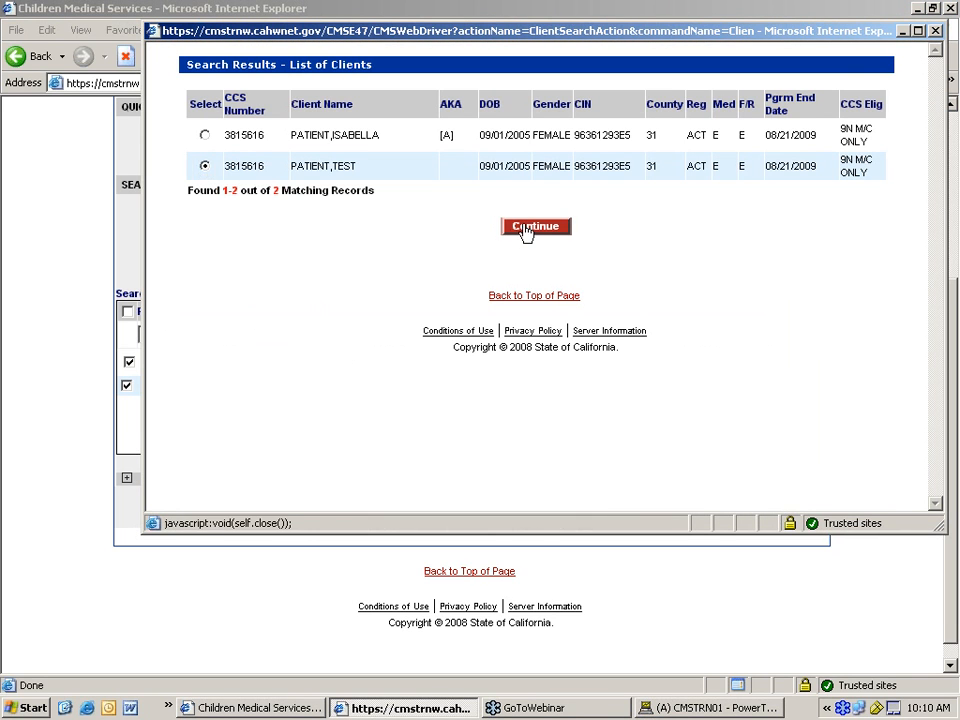
click(527, 225)
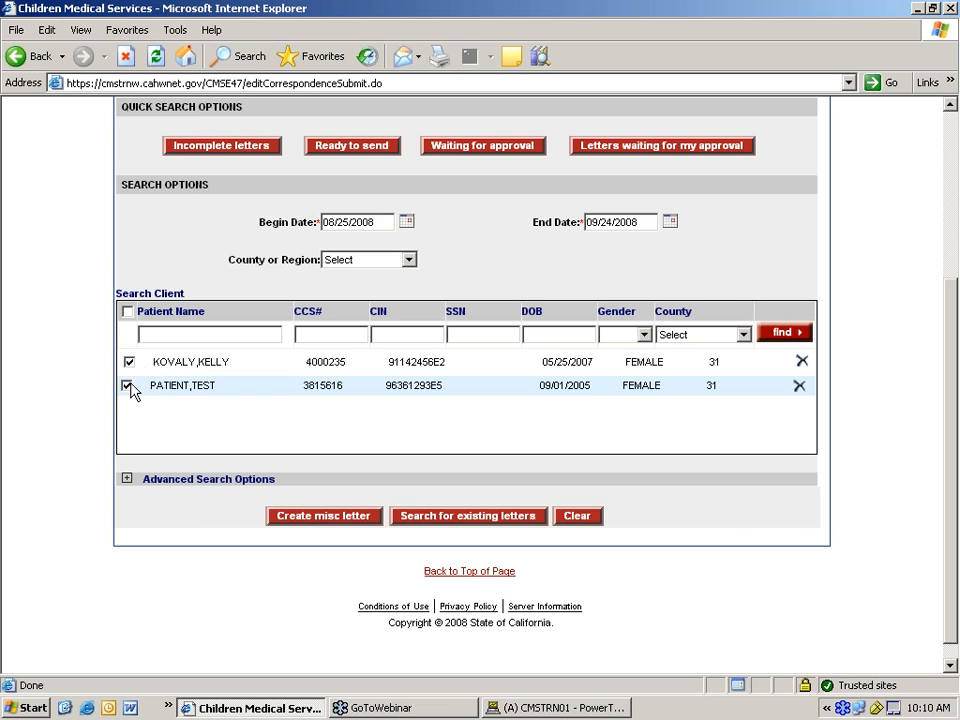
click(318, 517)
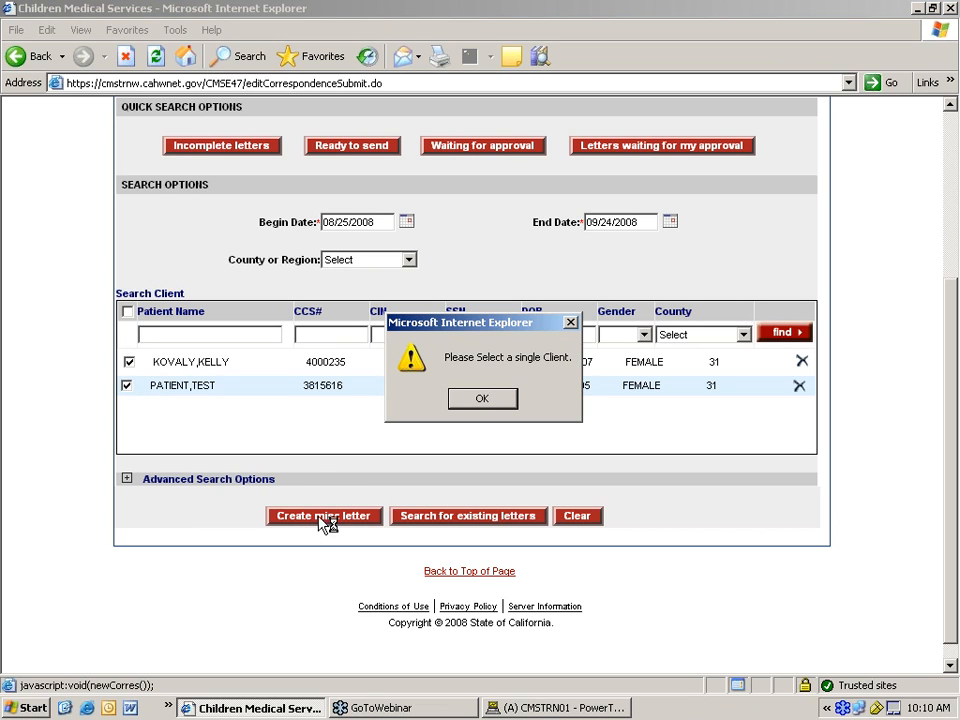
click(479, 399)
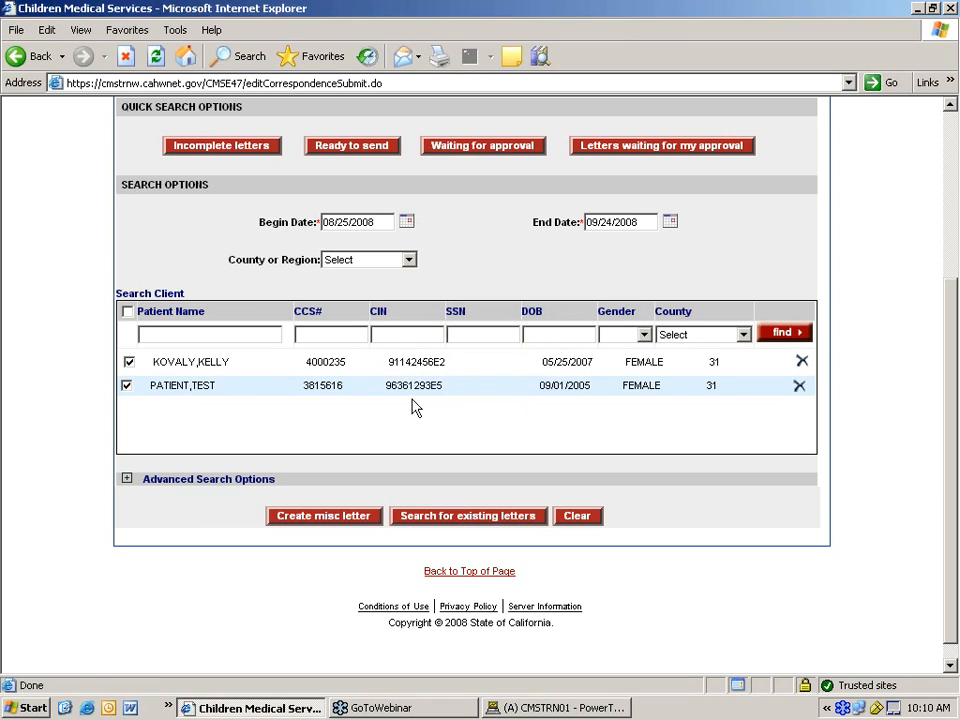
click(800, 388)
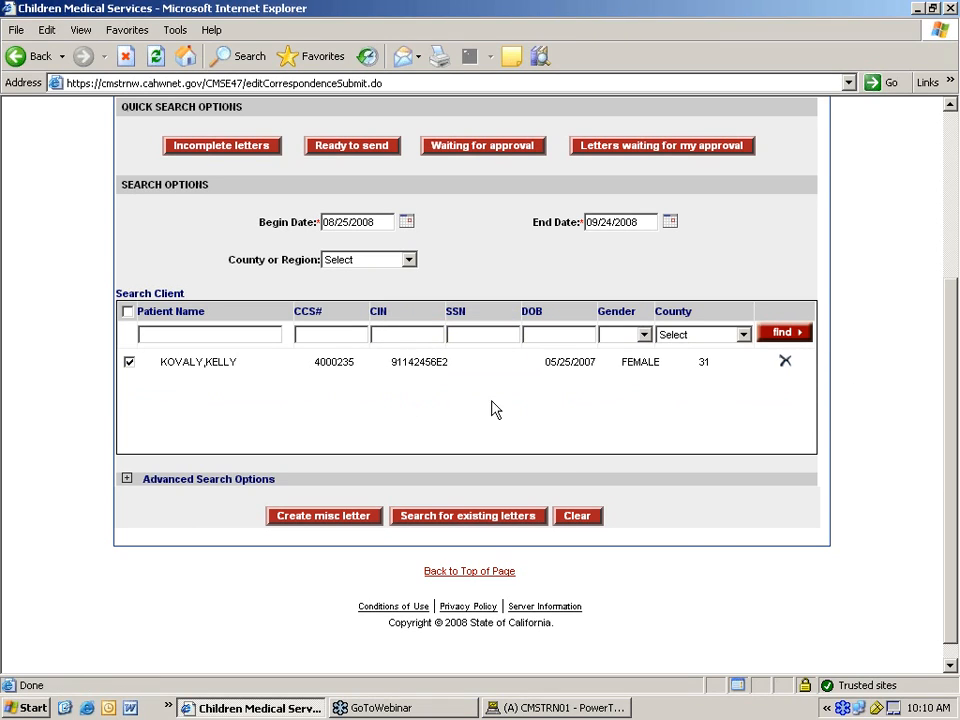
- Start a new misc letter for the client and list the available correspondence types
click(325, 522)
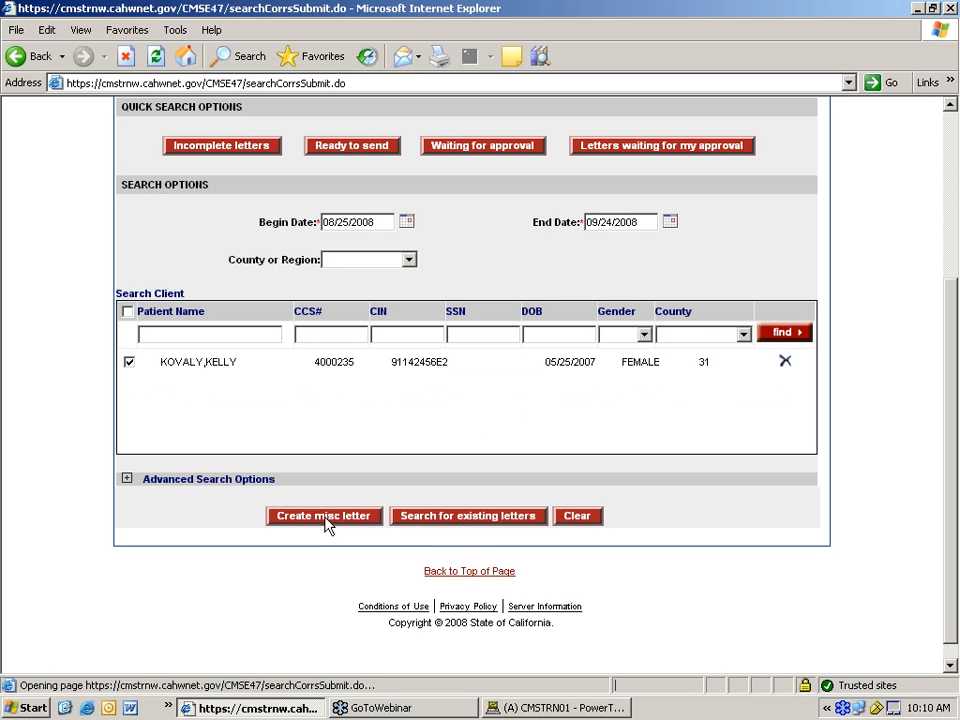
scroll(403, 426, down, 2)
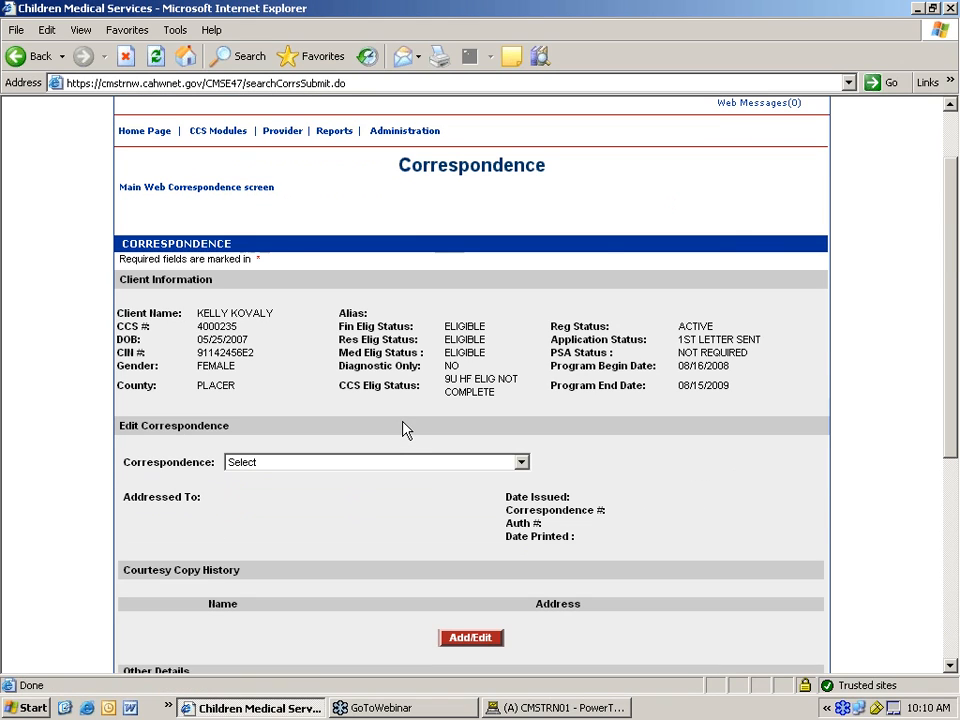
scroll(403, 428, down, 2)
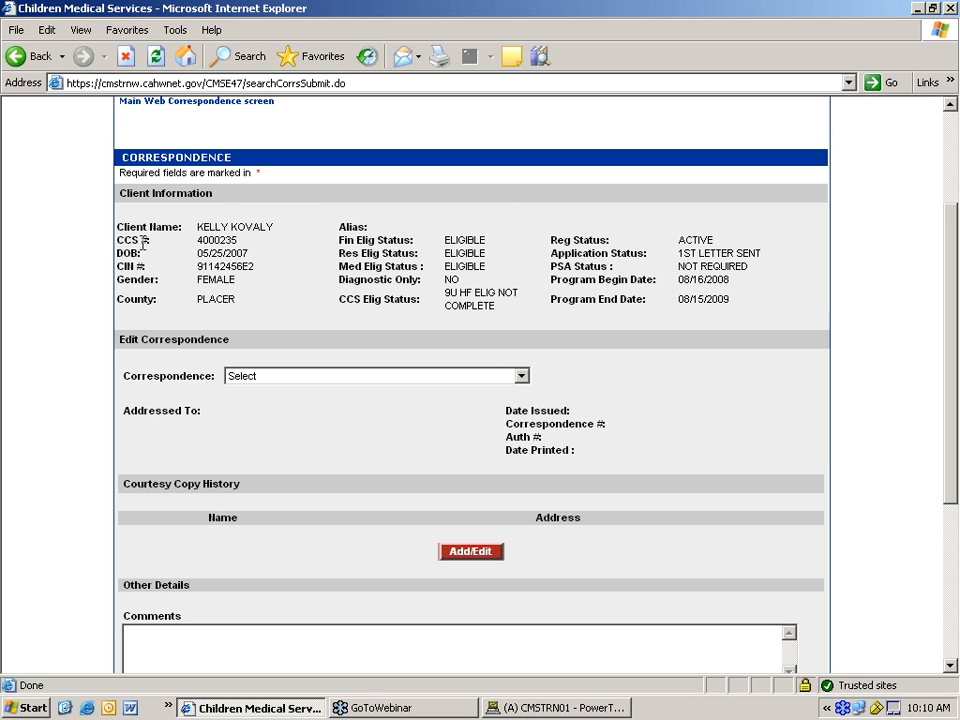
scroll(221, 280, down, 2)
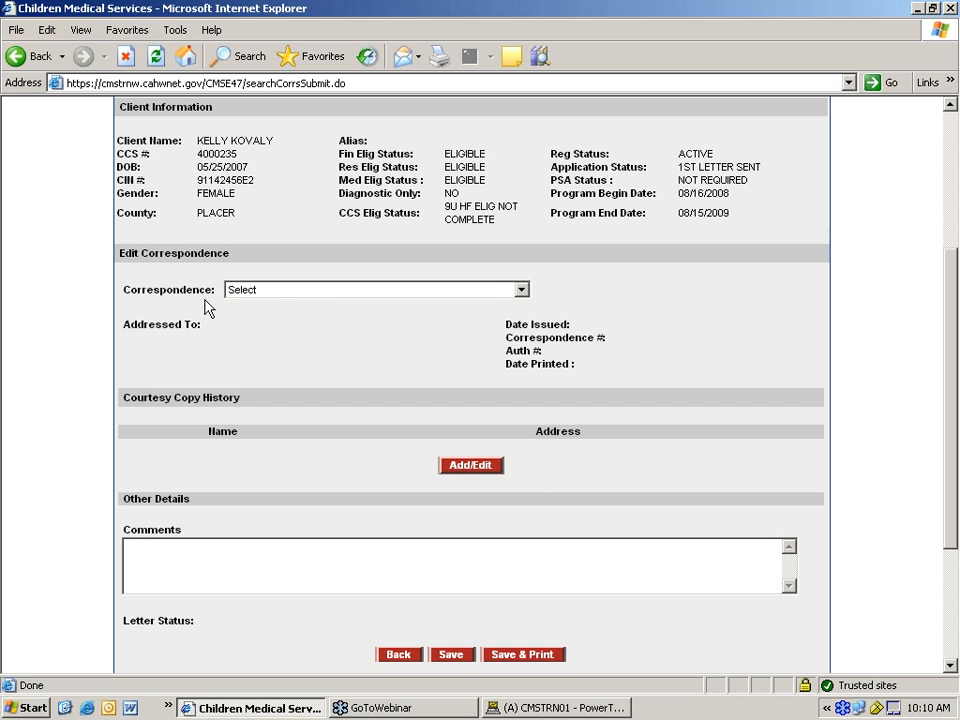
click(521, 291)
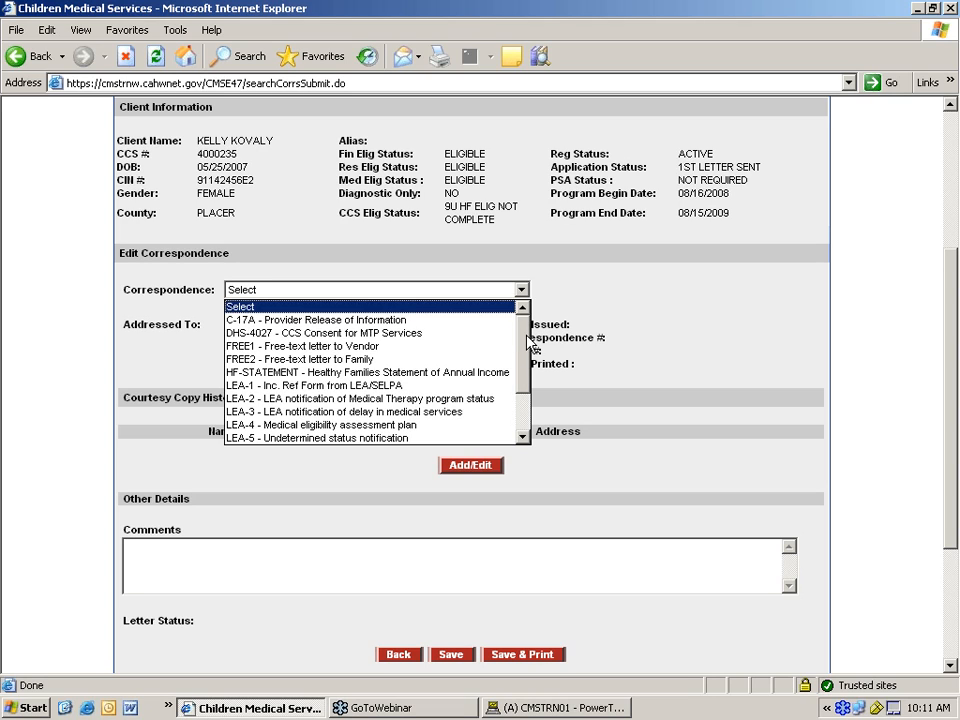
- Choose 'NPP - Notice of Privacy Practices (NPP) - HIPAA' as the correspondence type, auto-filling the addressee
drag(527, 345, 527, 390)
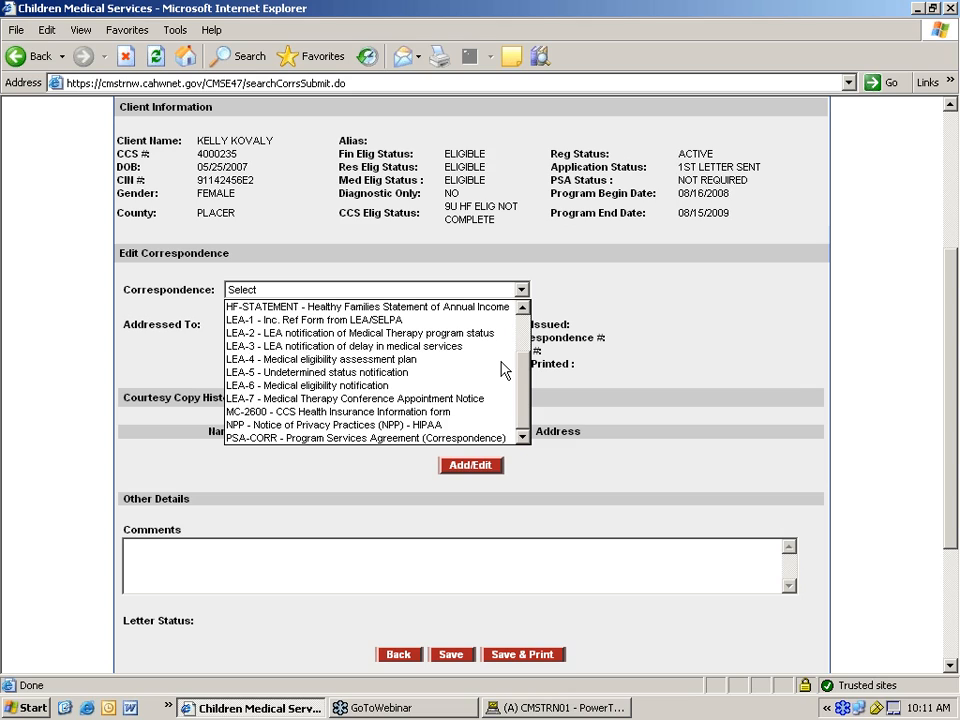
click(307, 429)
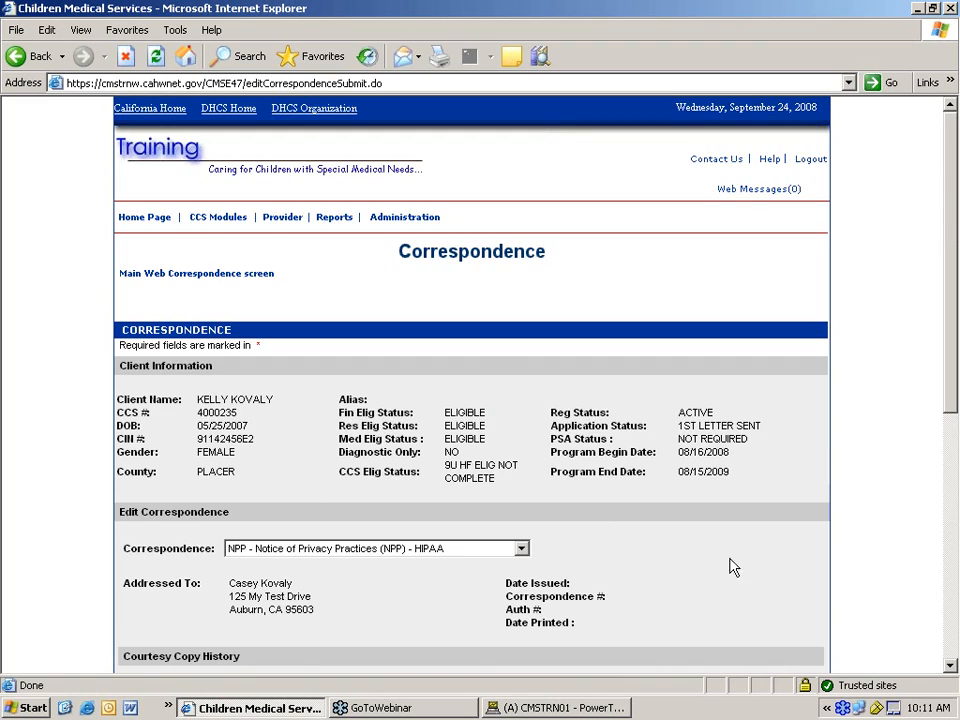
scroll(726, 544, down, 5)
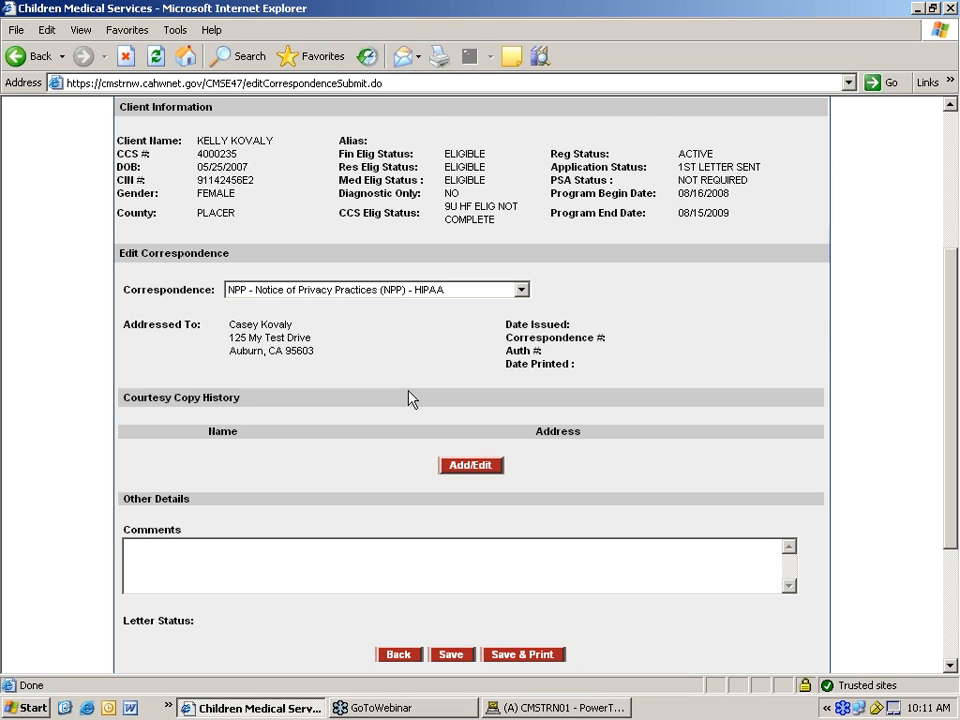
scroll(408, 398, down, 2)
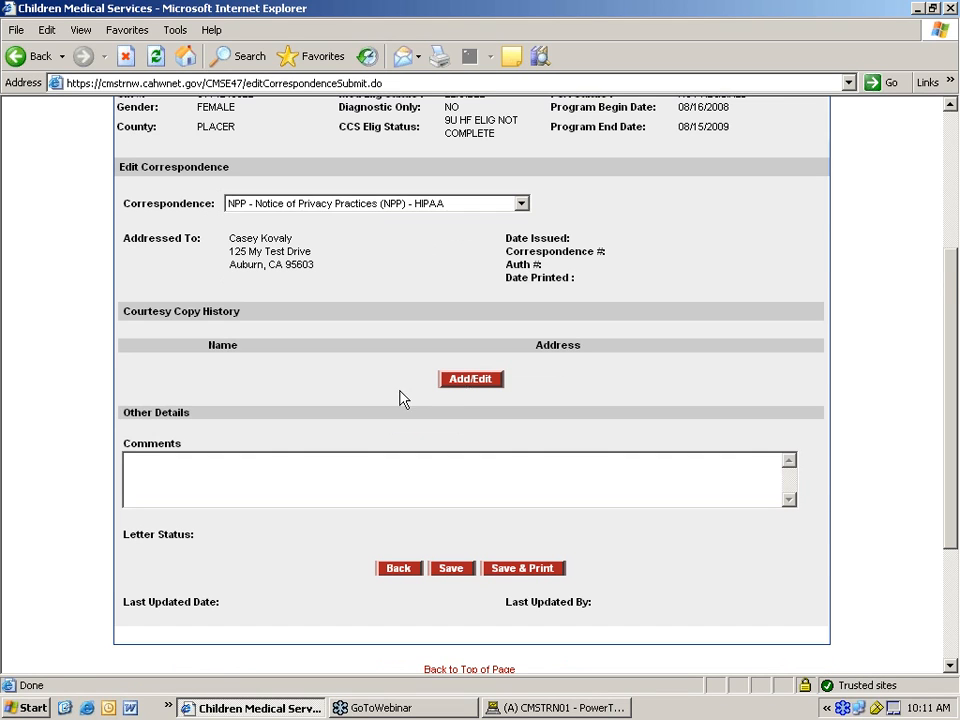
- Add the Placer County Ccs Office as a courtesy copy recipient on the NPP letter
click(462, 386)
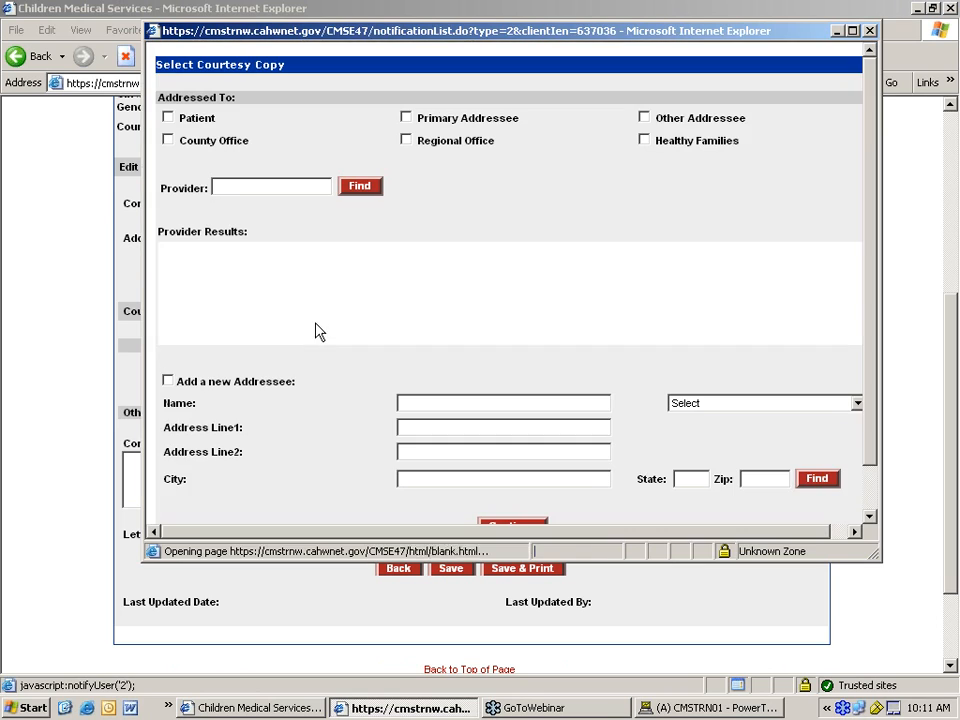
click(168, 141)
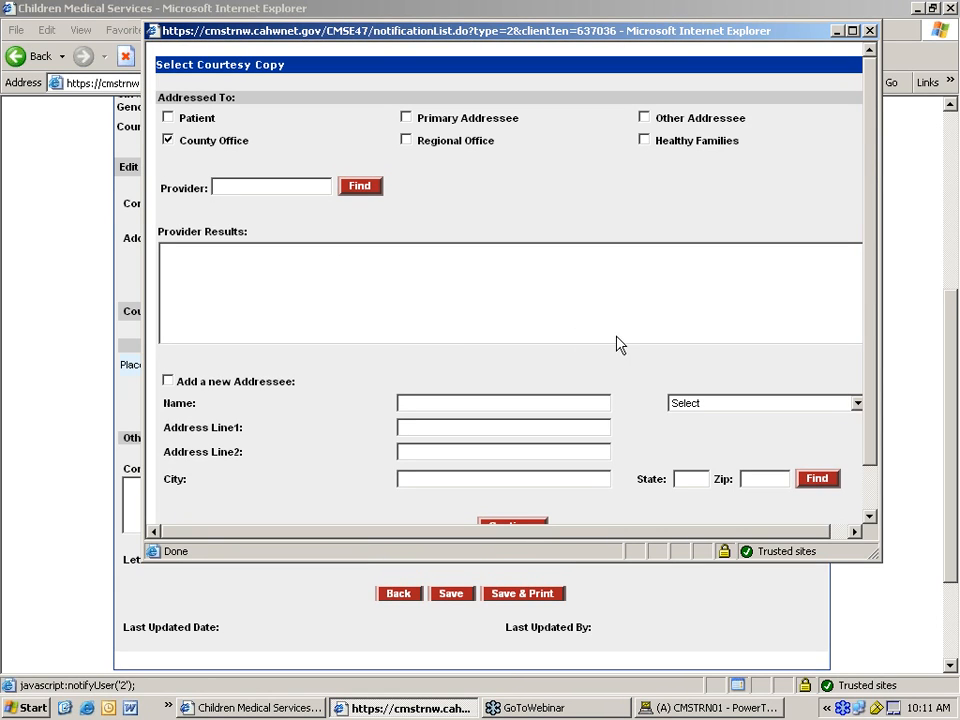
click(869, 32)
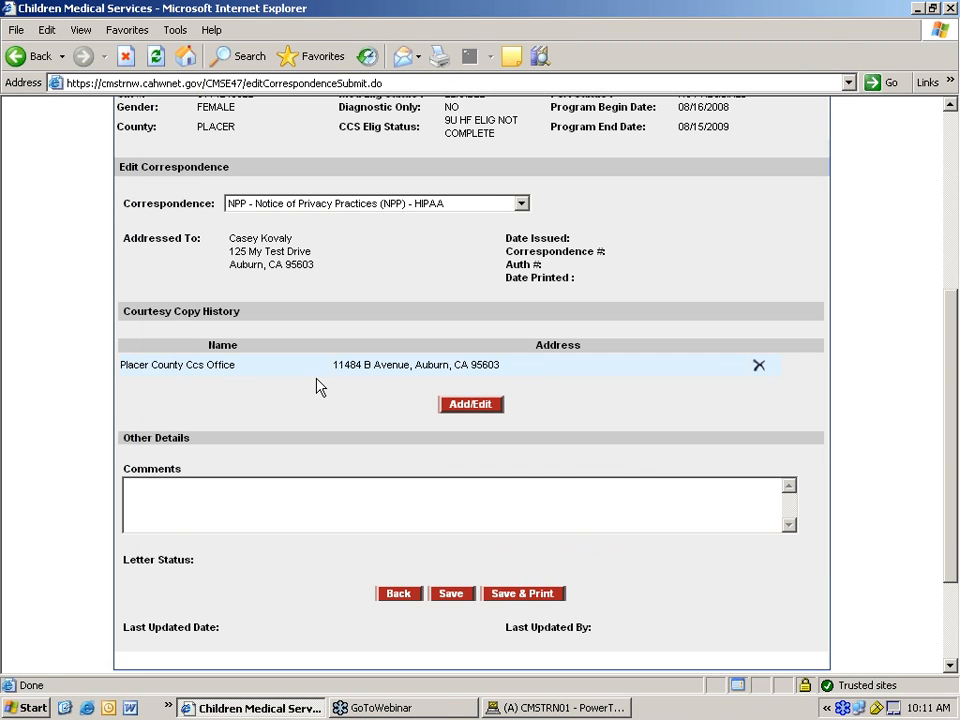
scroll(316, 388, down, 3)
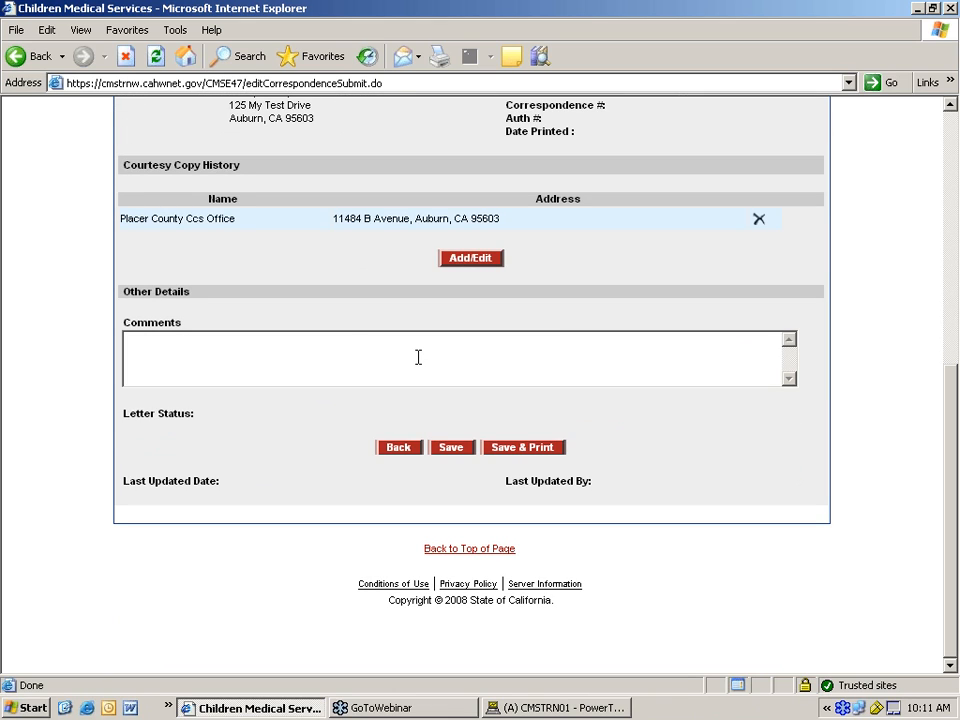
scroll(418, 357, up, 3)
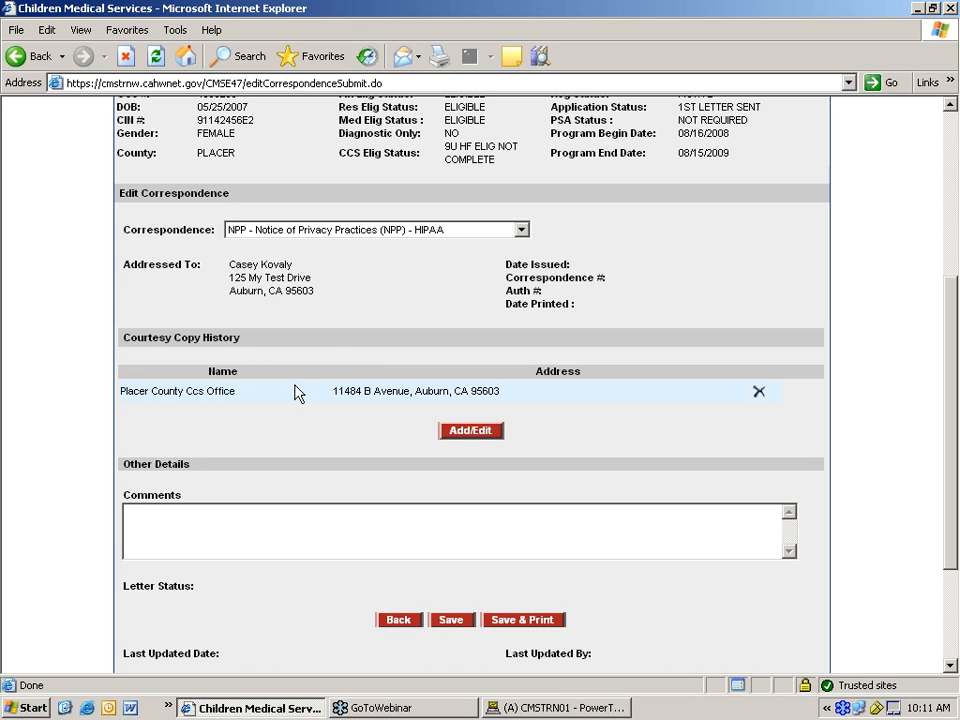
scroll(310, 403, down, 3)
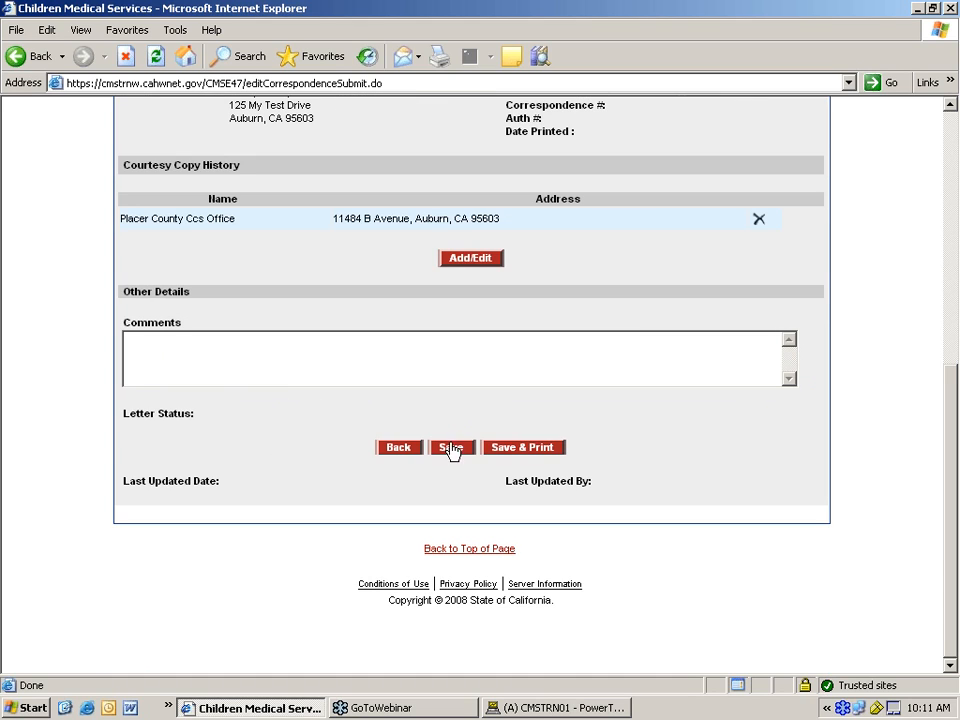
- Save and print the NPP letter, then review the generated 4-page privacy notice PDF
click(518, 449)
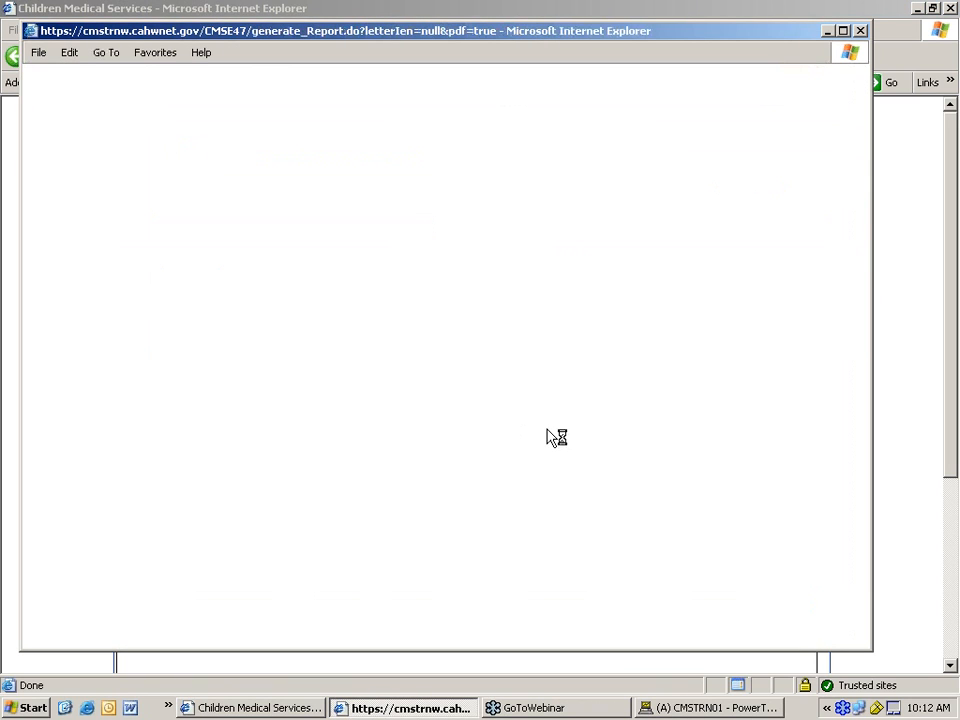
scroll(502, 390, down, 1)
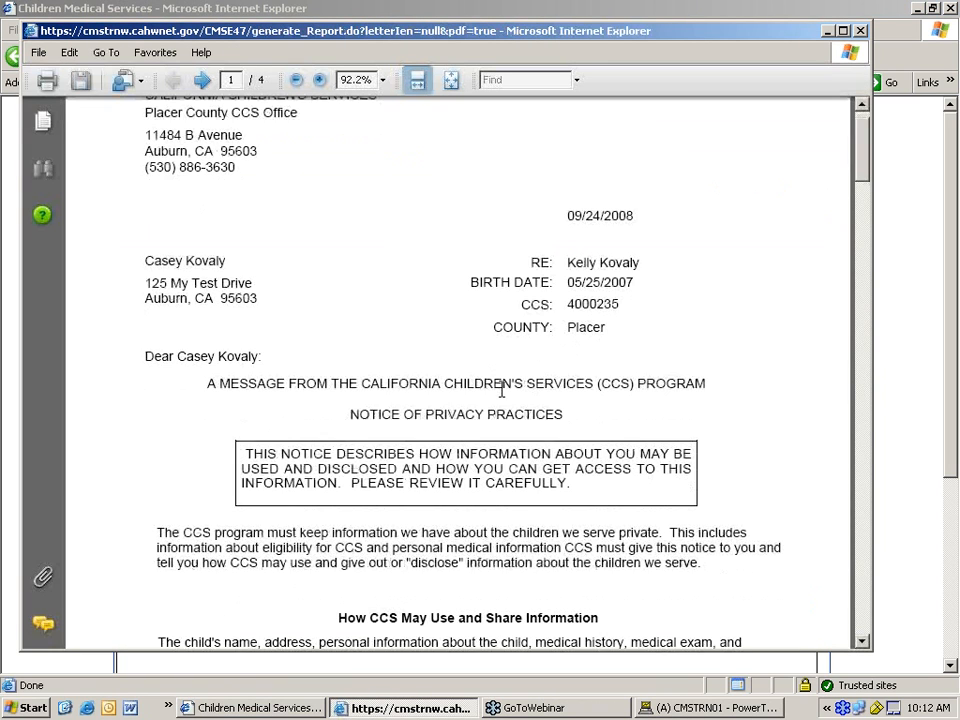
scroll(502, 390, down, 1)
scroll(502, 388, down, 2)
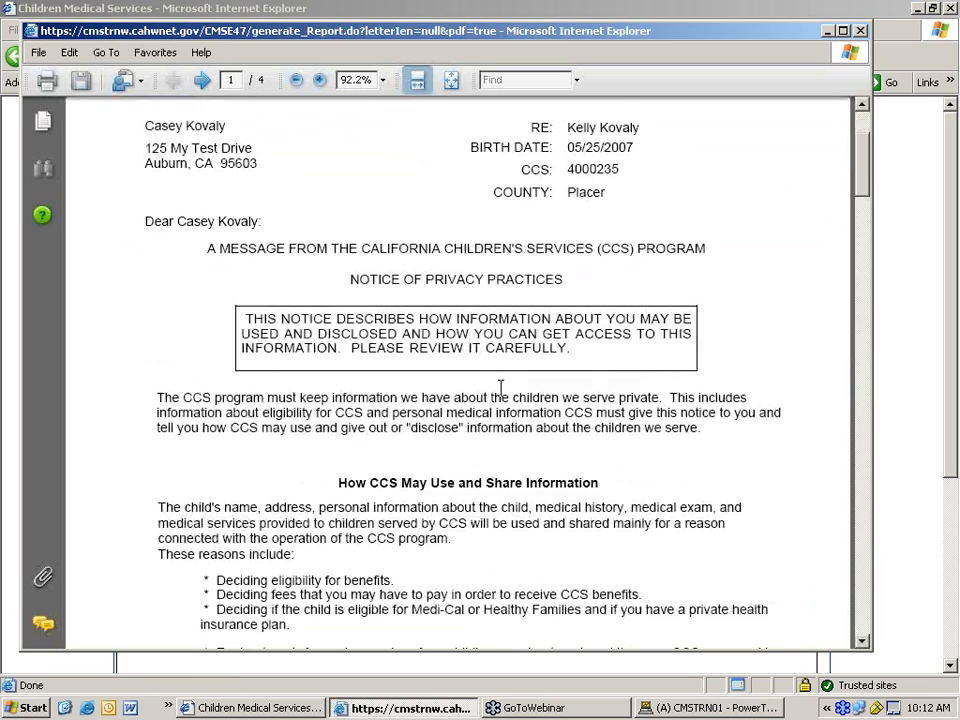
scroll(498, 388, down, 1)
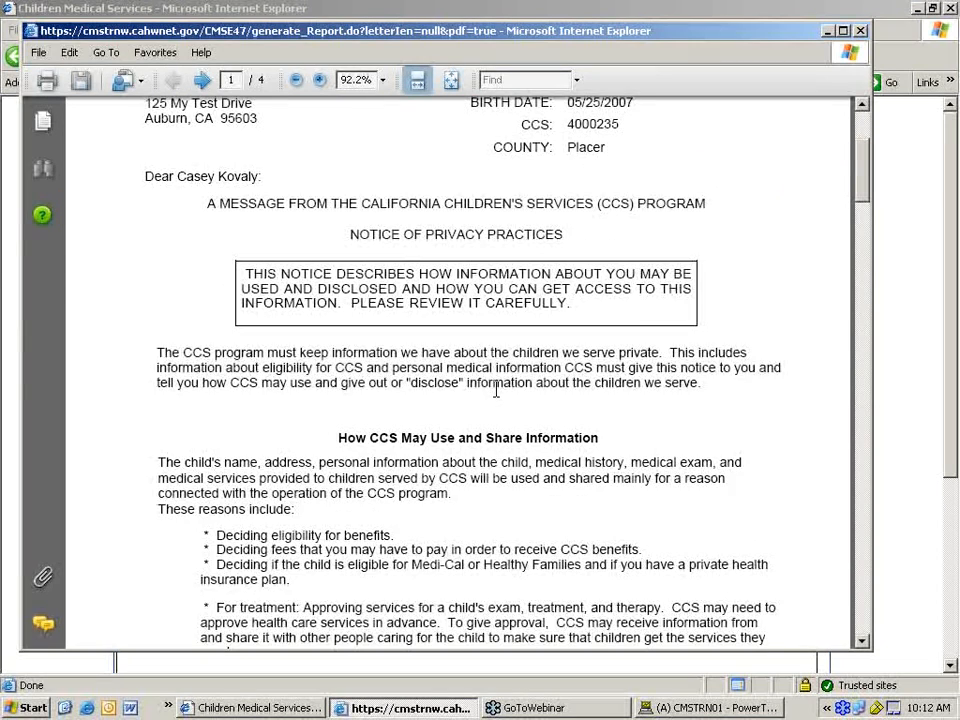
scroll(497, 390, down, 15)
scroll(495, 400, down, 20)
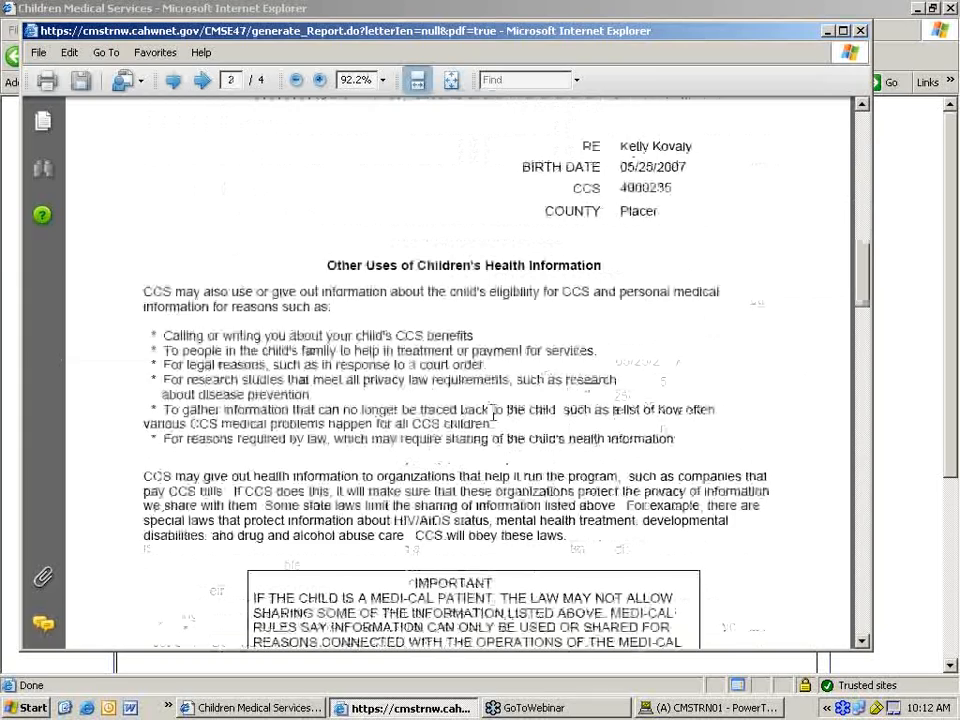
scroll(490, 424, down, 15)
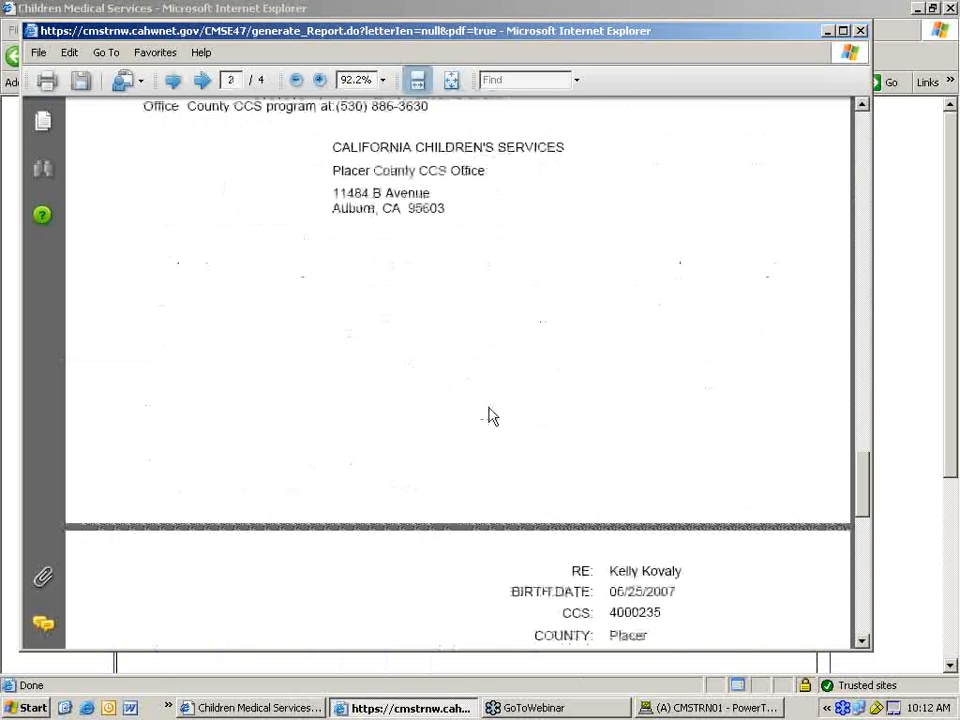
scroll(489, 413, down, 7)
scroll(485, 404, down, 8)
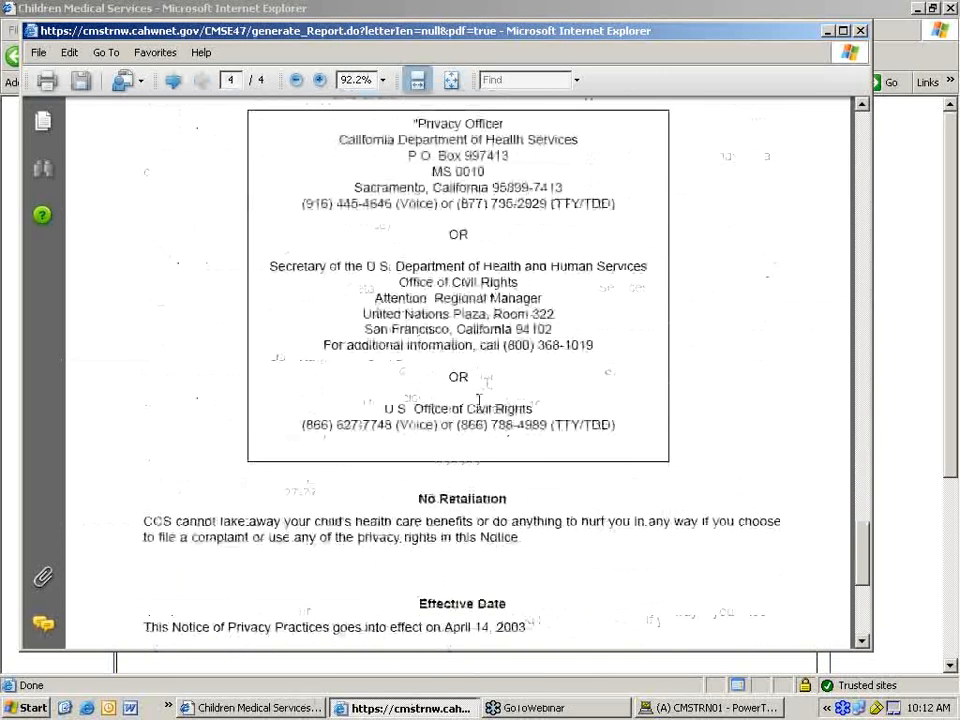
scroll(481, 400, up, 2)
scroll(484, 399, up, 13)
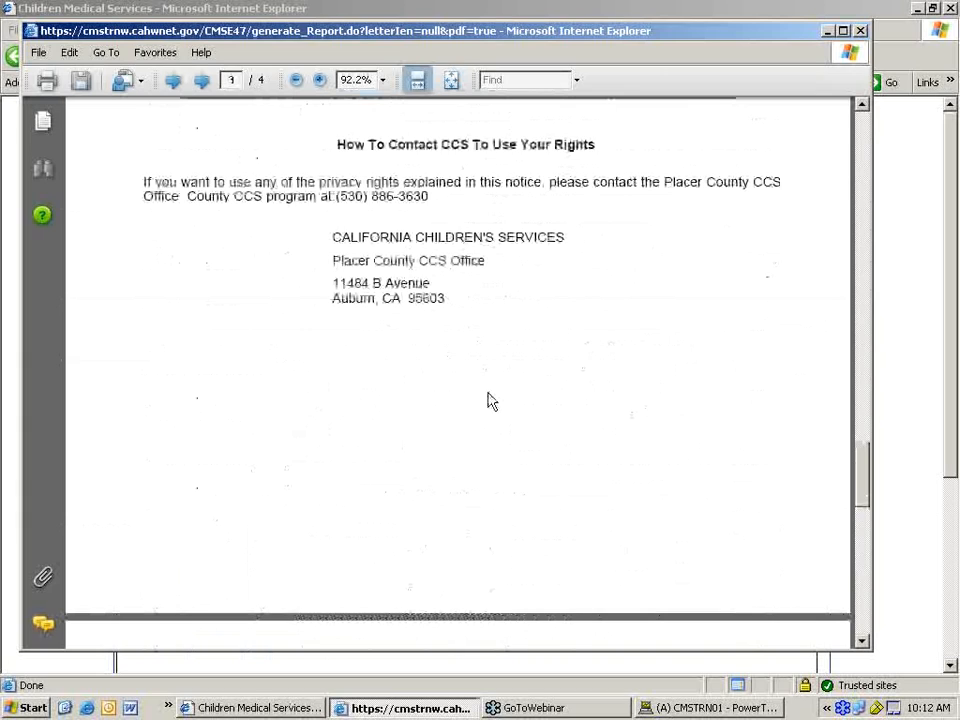
scroll(490, 395, up, 20)
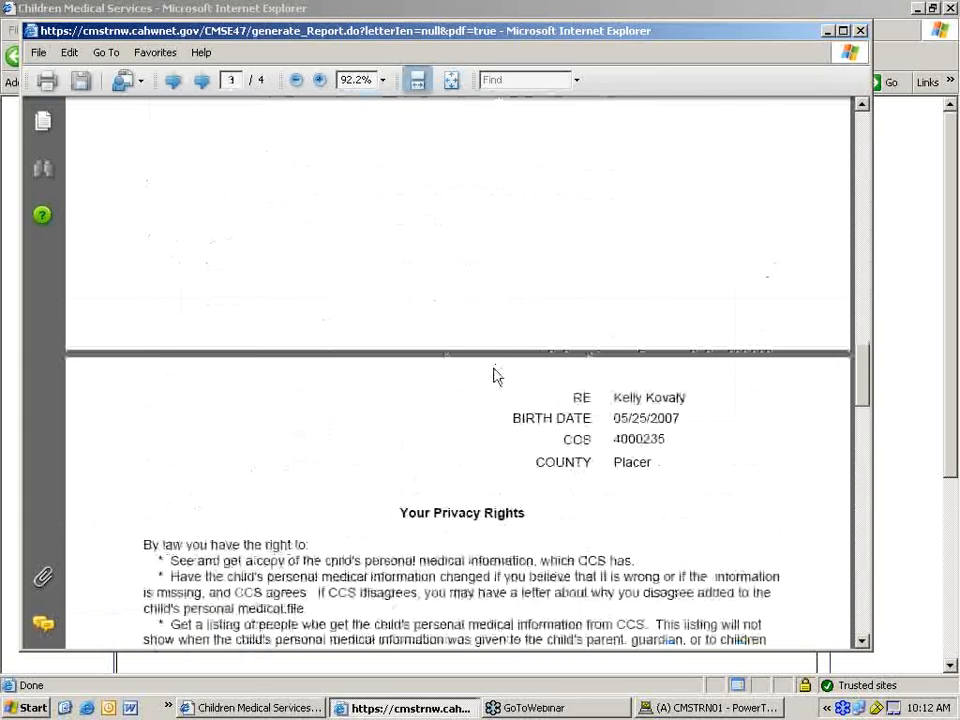
scroll(490, 372, up, 20)
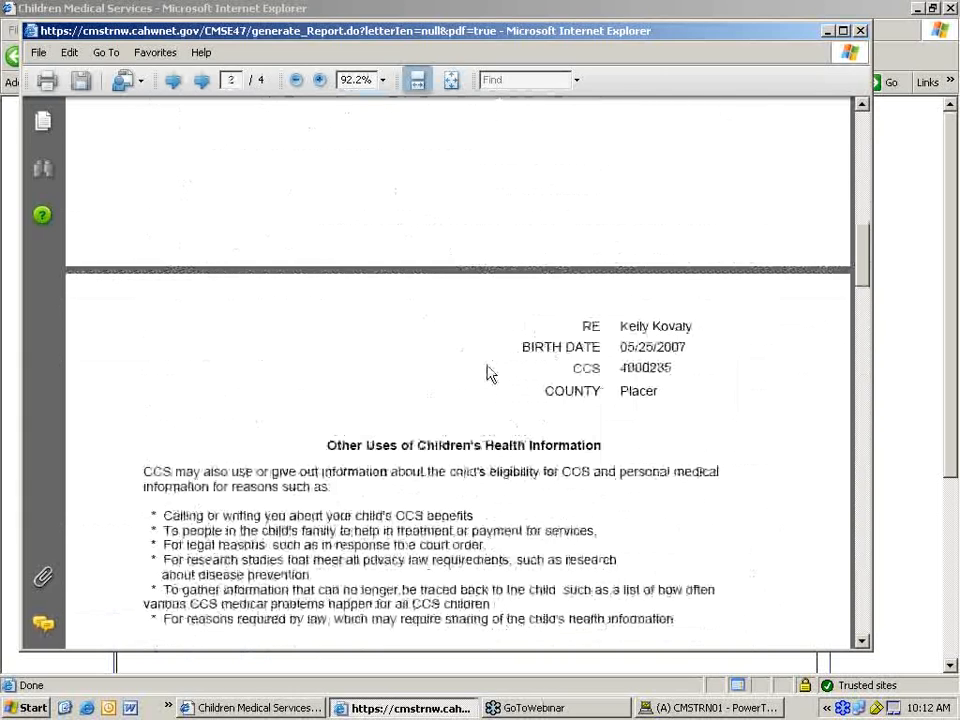
scroll(487, 364, up, 15)
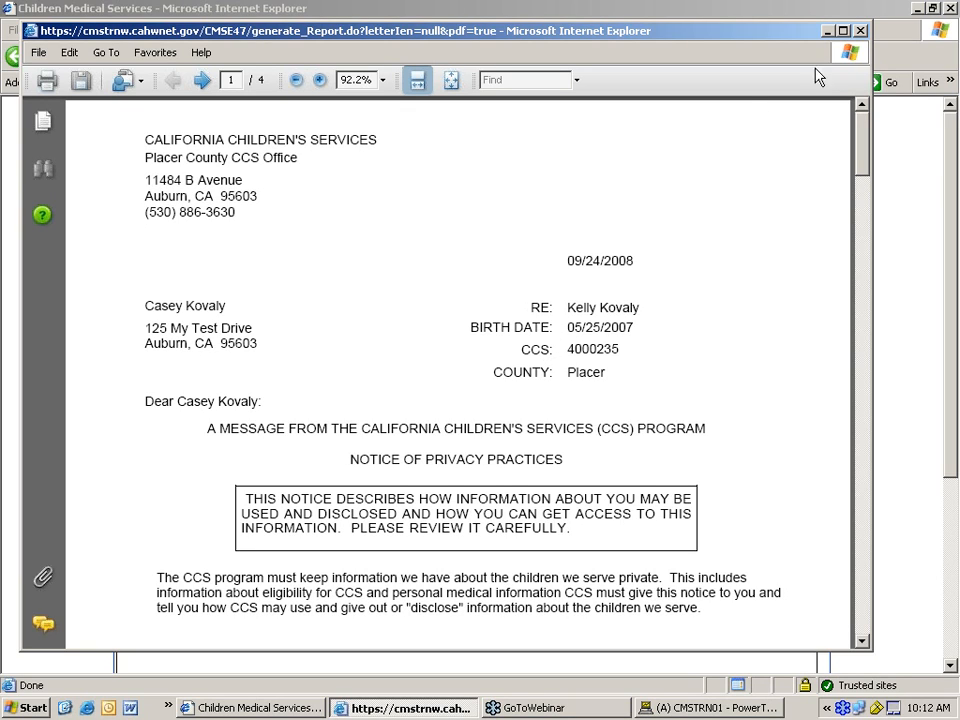
- Close the NPP letter PDF and return to the client's Correspondence search screen
click(861, 31)
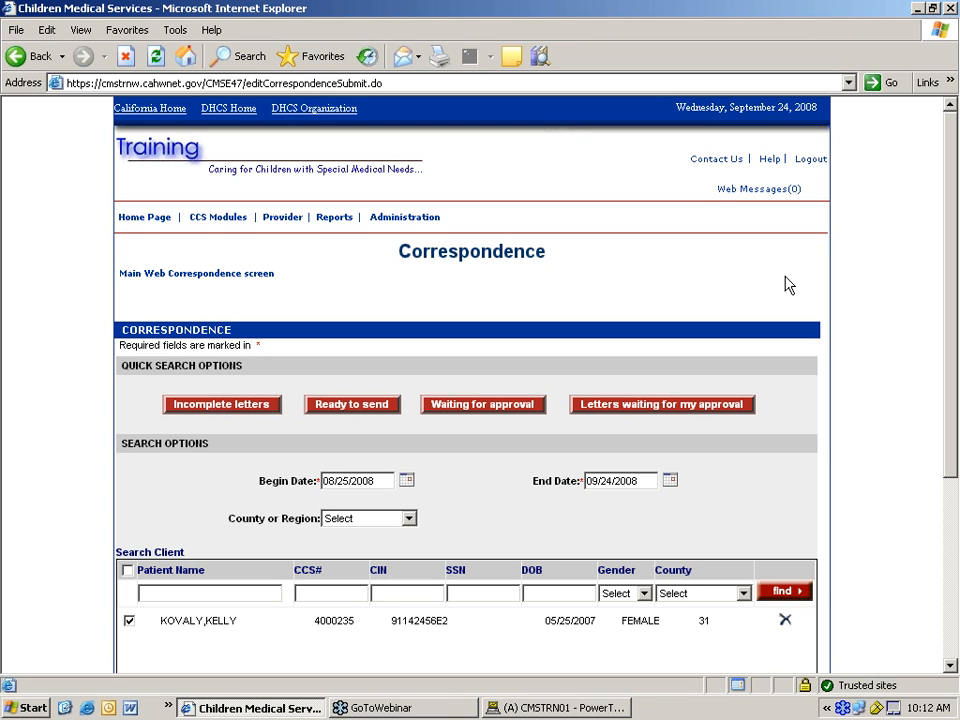
scroll(785, 285, down, 5)
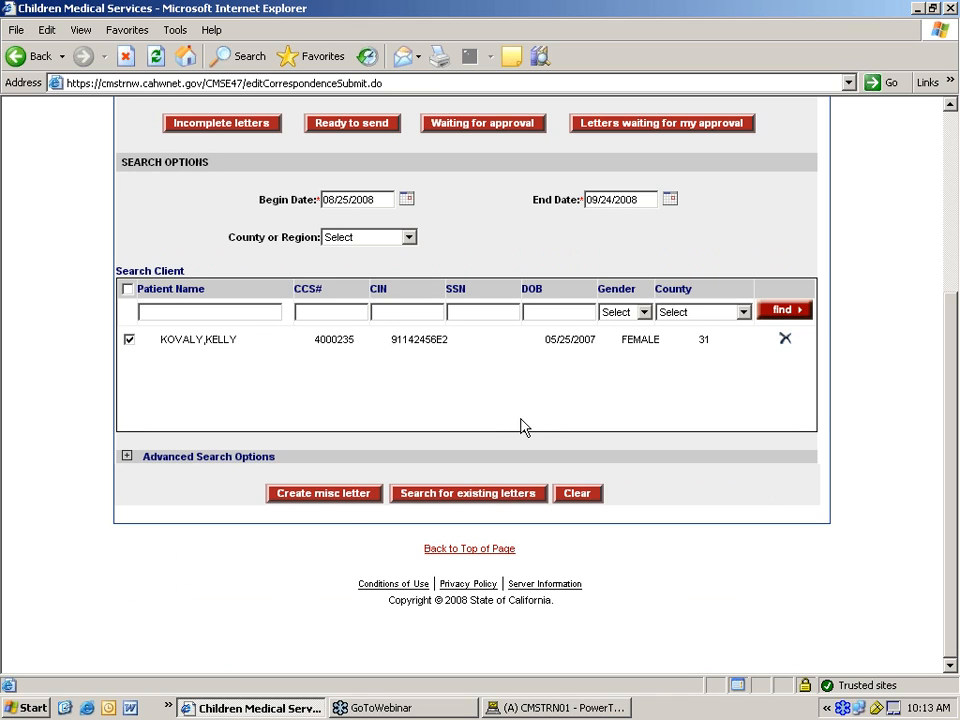
scroll(520, 427, up, 5)
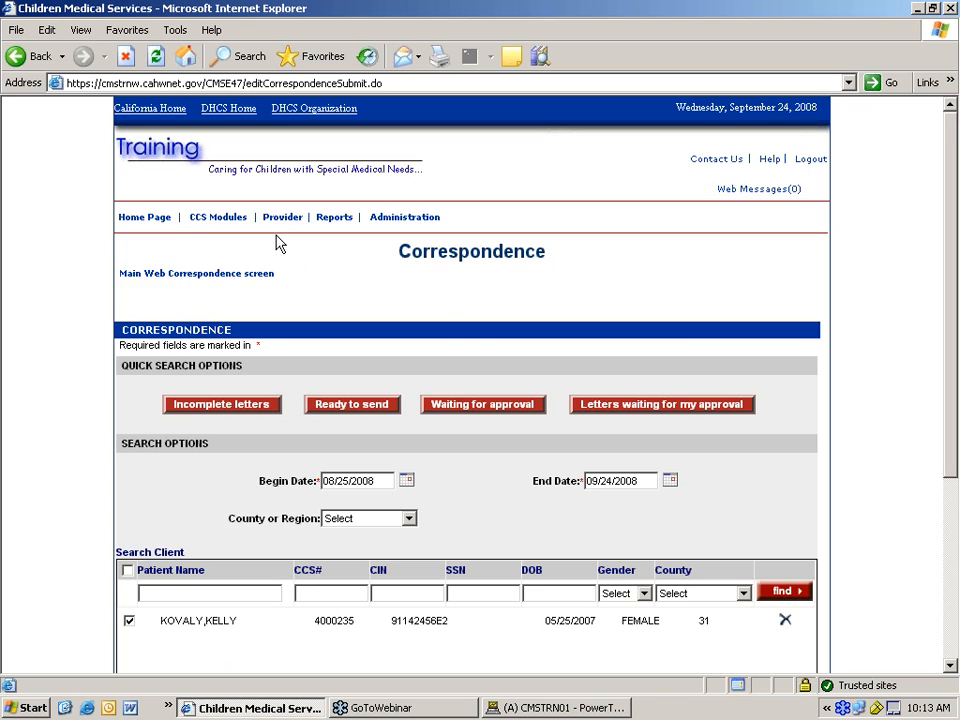
mouse_move(241, 229)
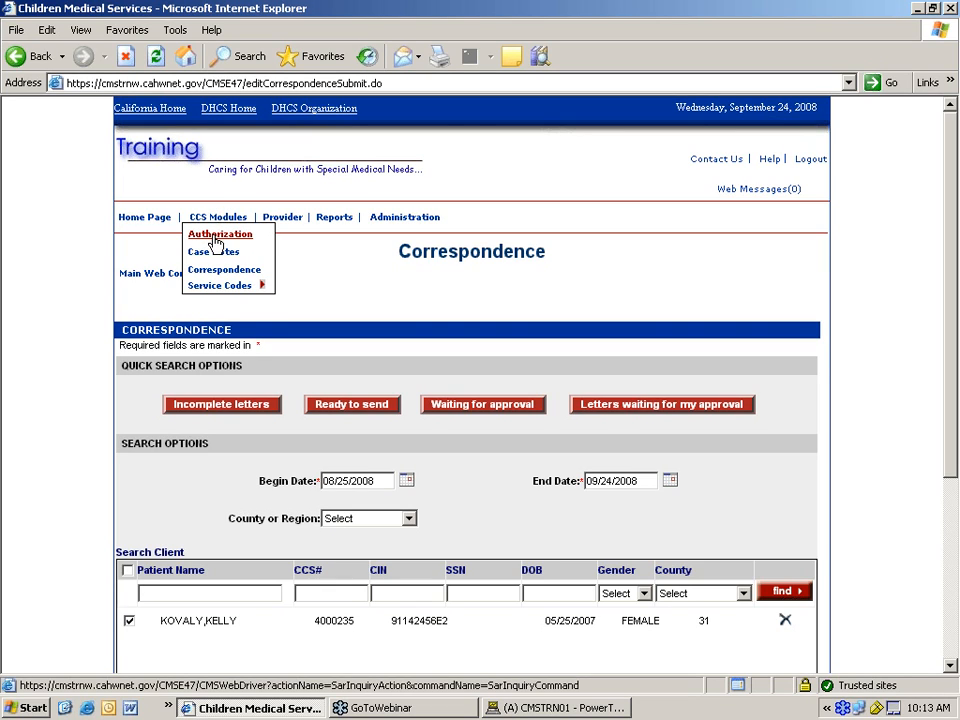
- Search Service Authorizations by the client's CCS number, returning one matching client record
click(218, 236)
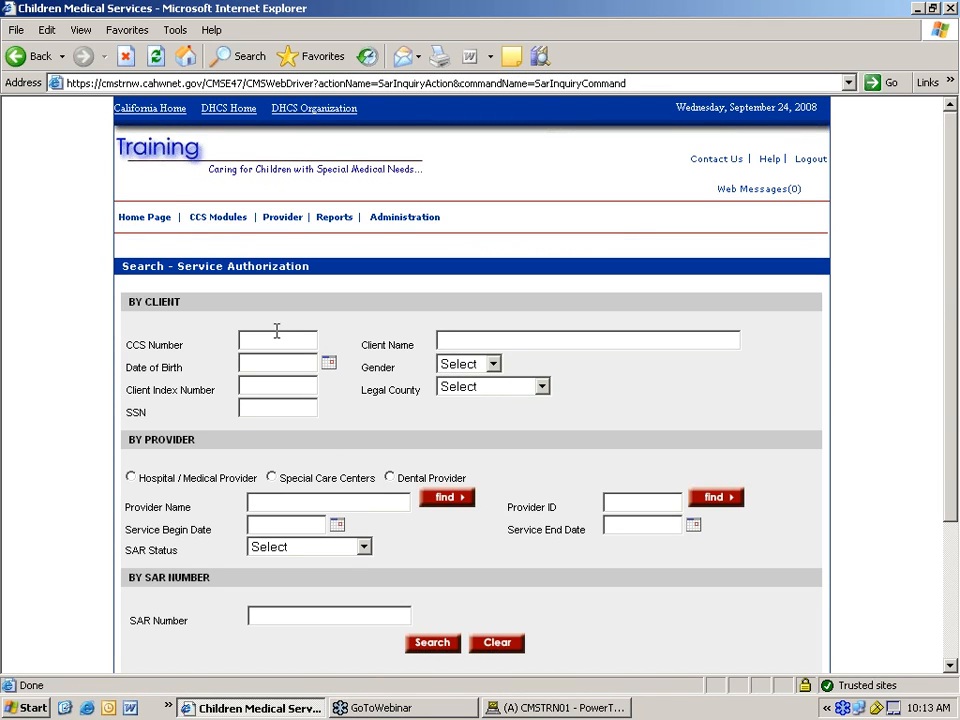
click(274, 337)
click(423, 651)
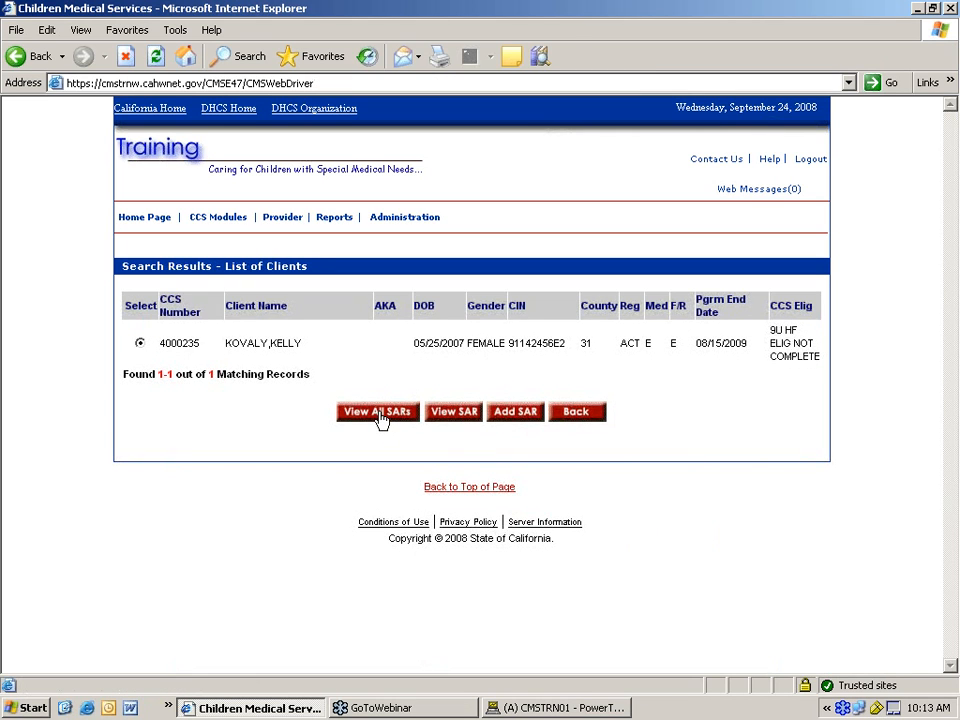
- List all the client's SARs and open the authorized physician SAR dated 09/23/2008
click(379, 415)
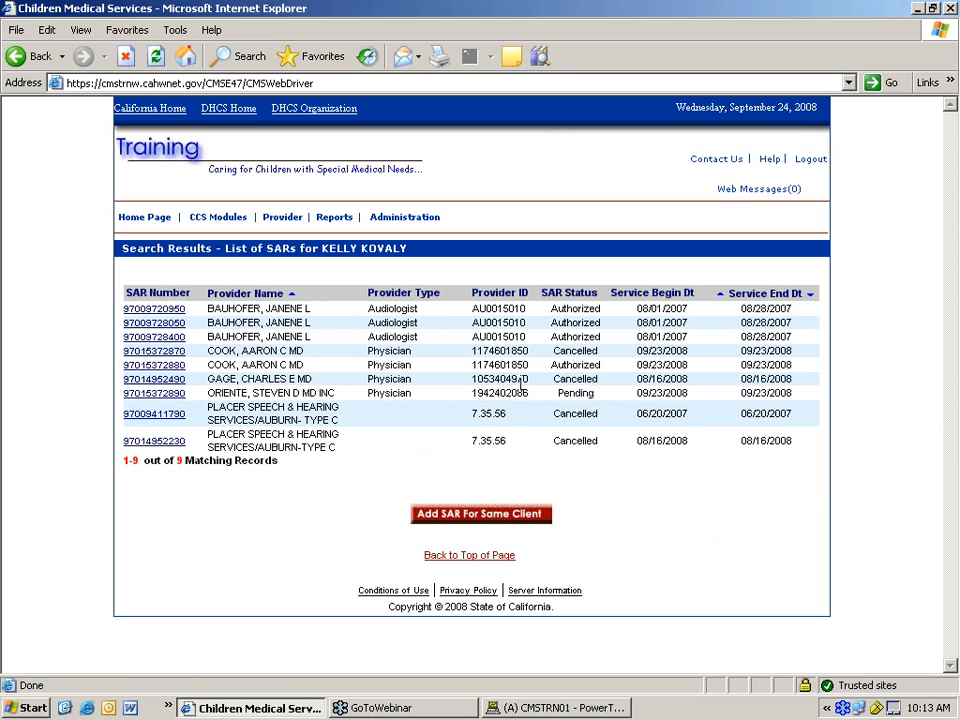
click(172, 366)
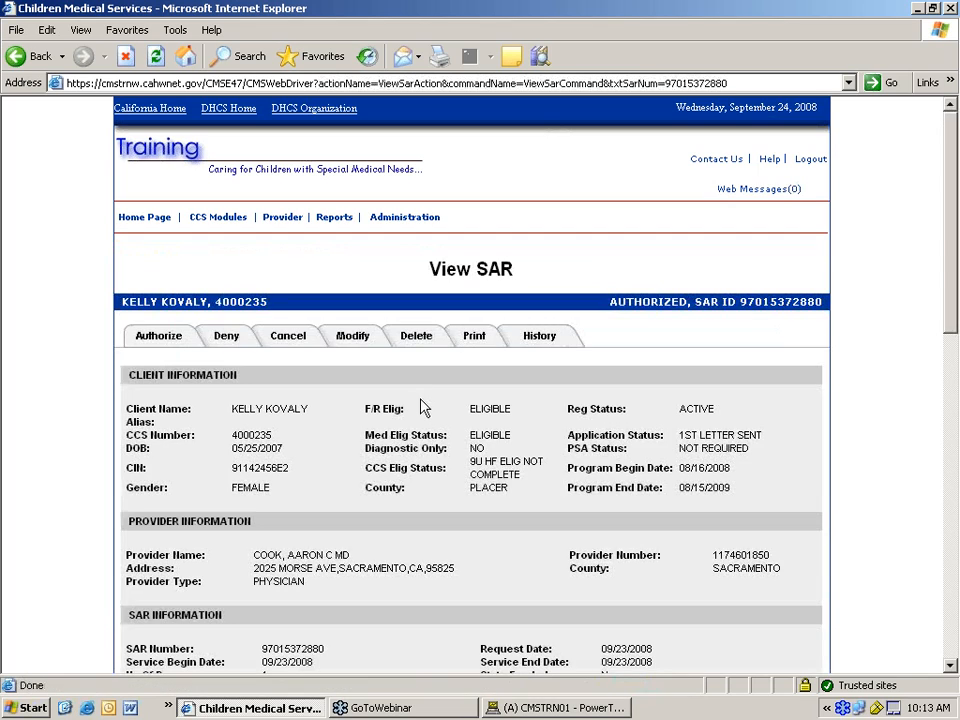
scroll(416, 429, down, 10)
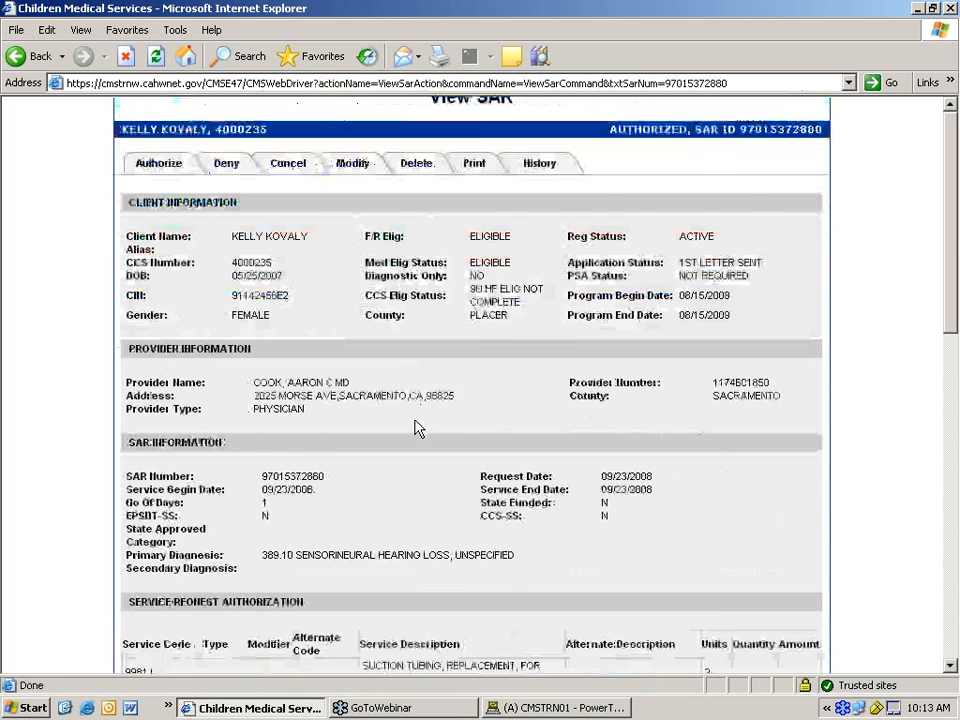
scroll(408, 447, down, 3)
scroll(411, 508, up, 13)
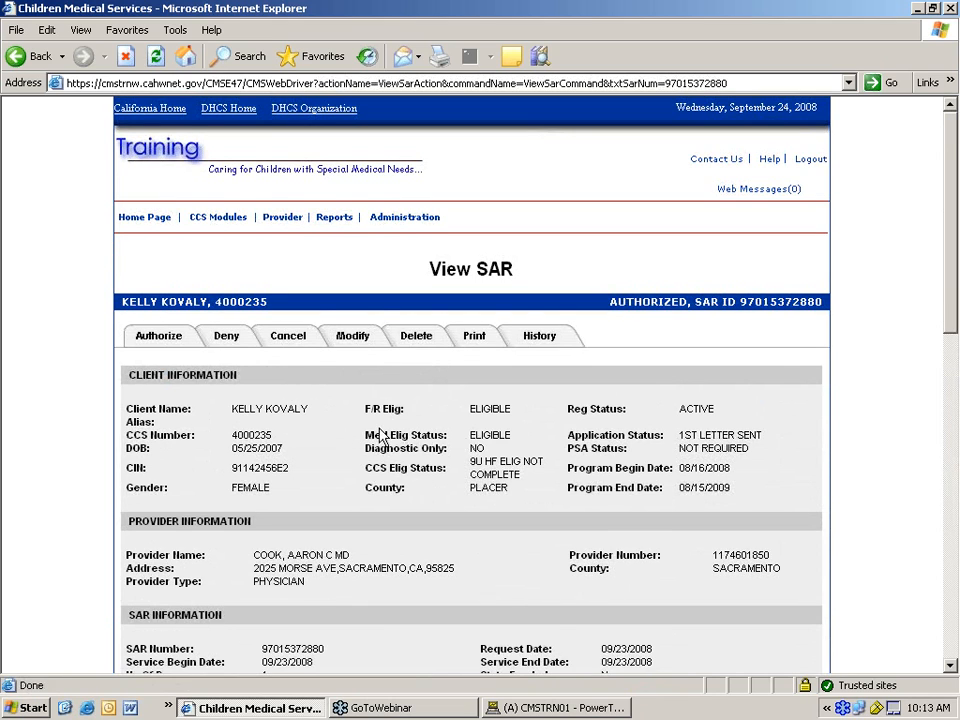
scroll(380, 436, down, 2)
- Open the cancellation form for this SAR and look over its fields
click(293, 252)
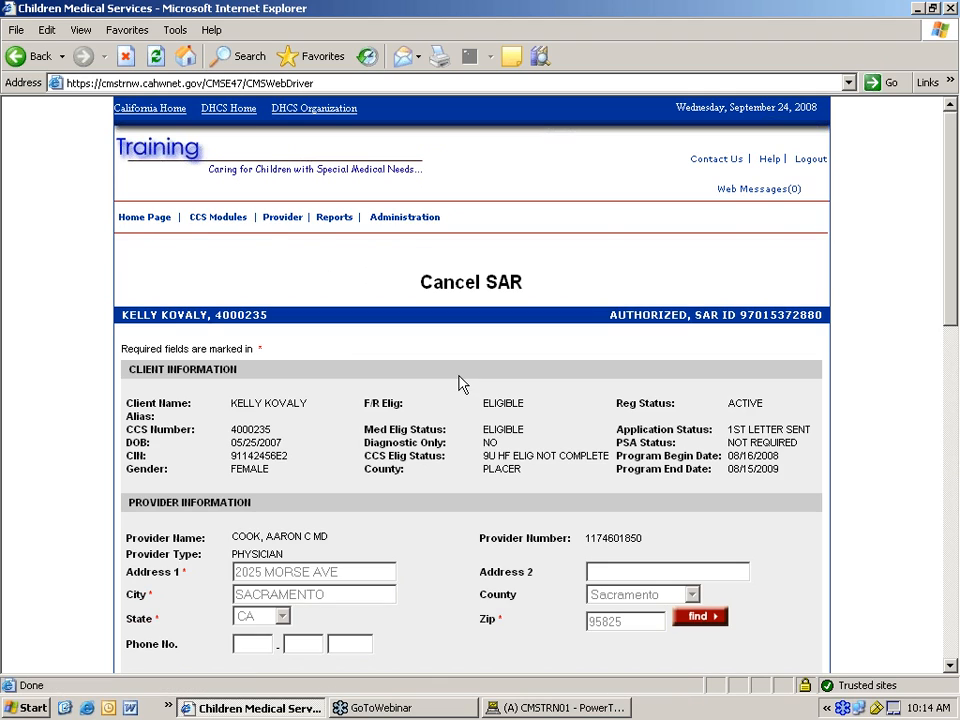
scroll(449, 387, down, 2)
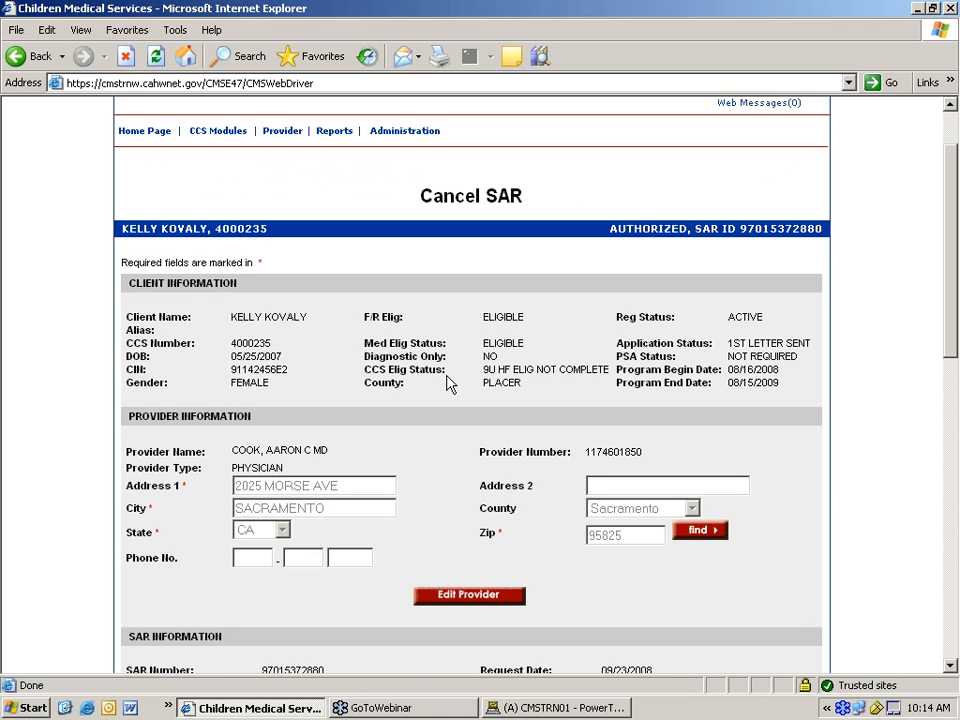
scroll(427, 369, down, 2)
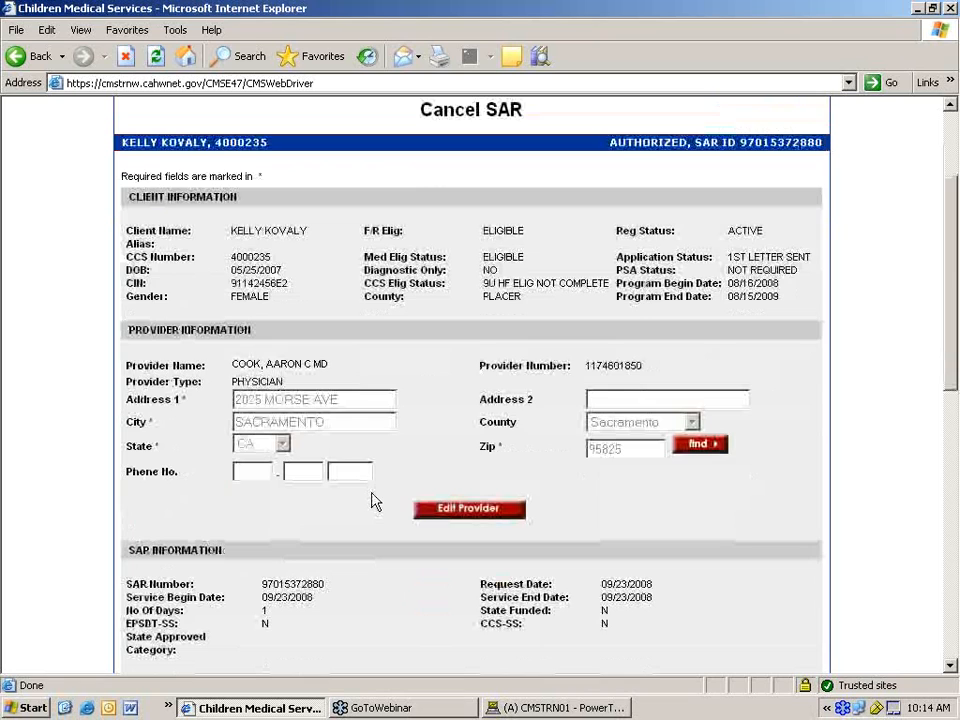
scroll(371, 500, down, 6)
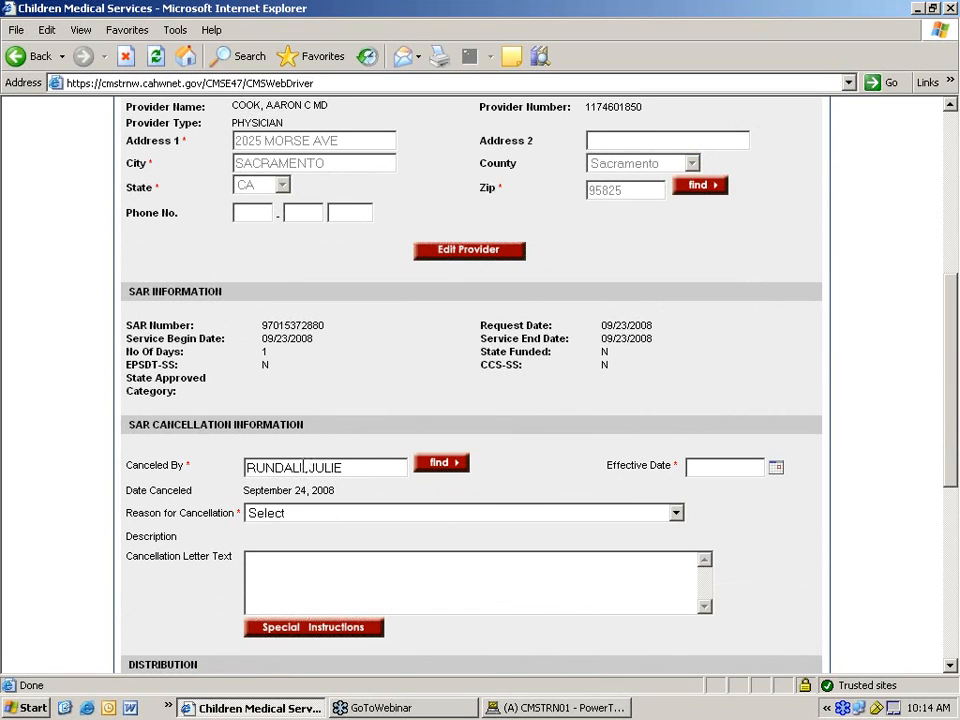
scroll(350, 433, down, 2)
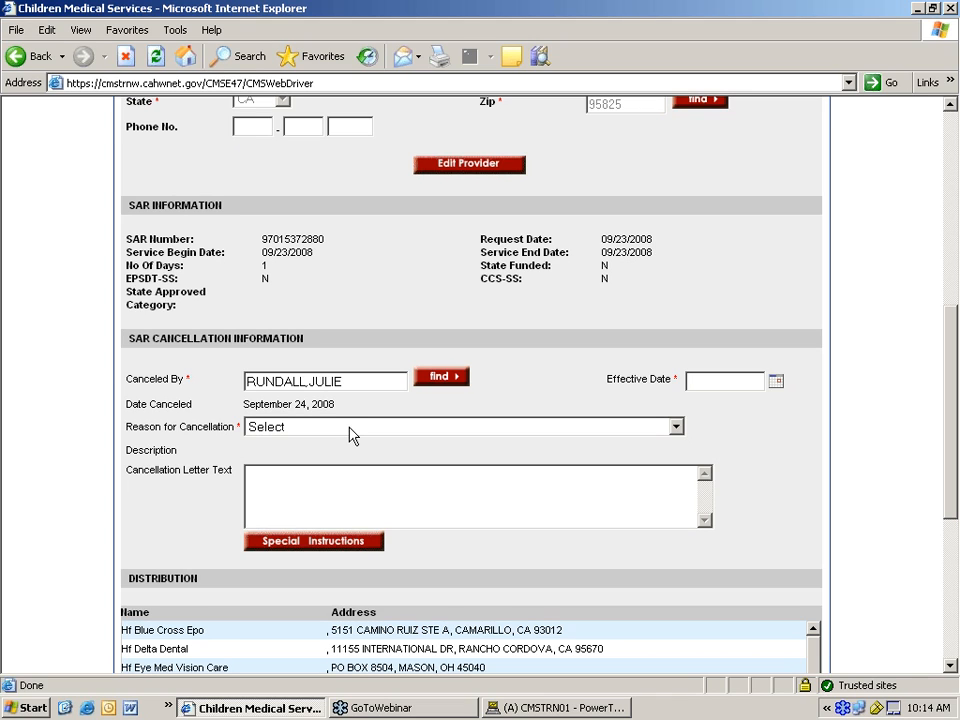
- Set the cancellation reason to 'Client's CCS eligible condition was diagnosed after adoption'
click(351, 430)
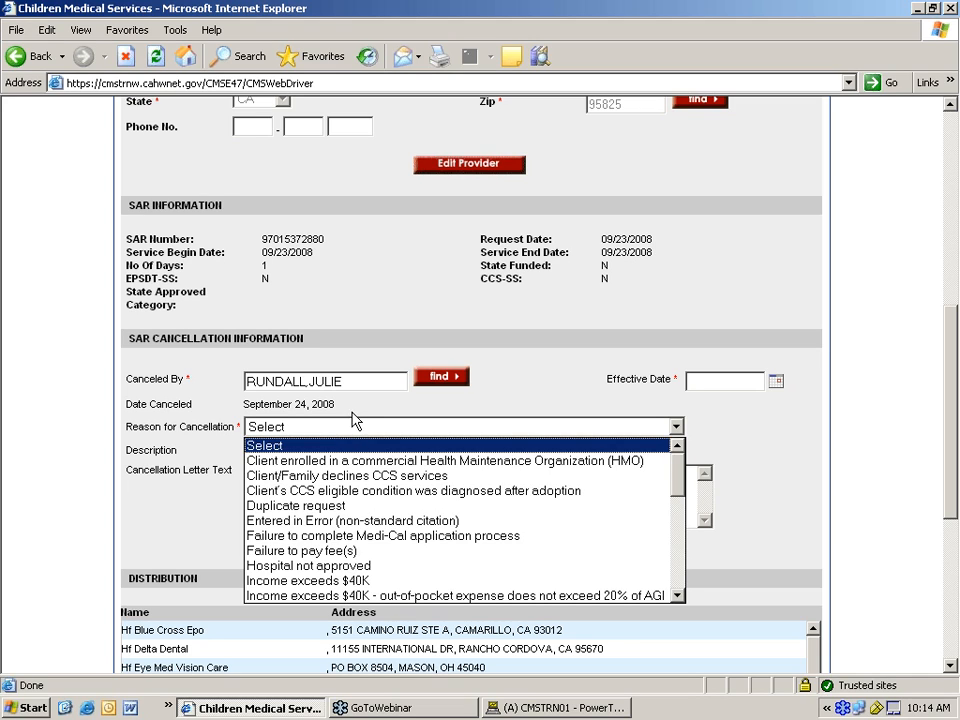
click(358, 410)
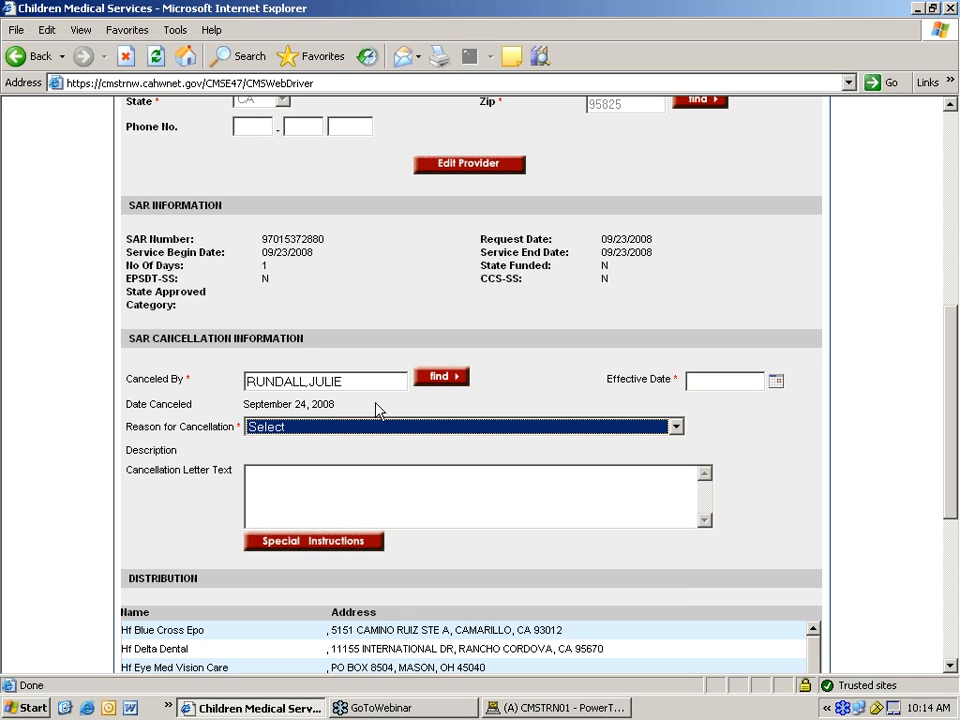
click(482, 428)
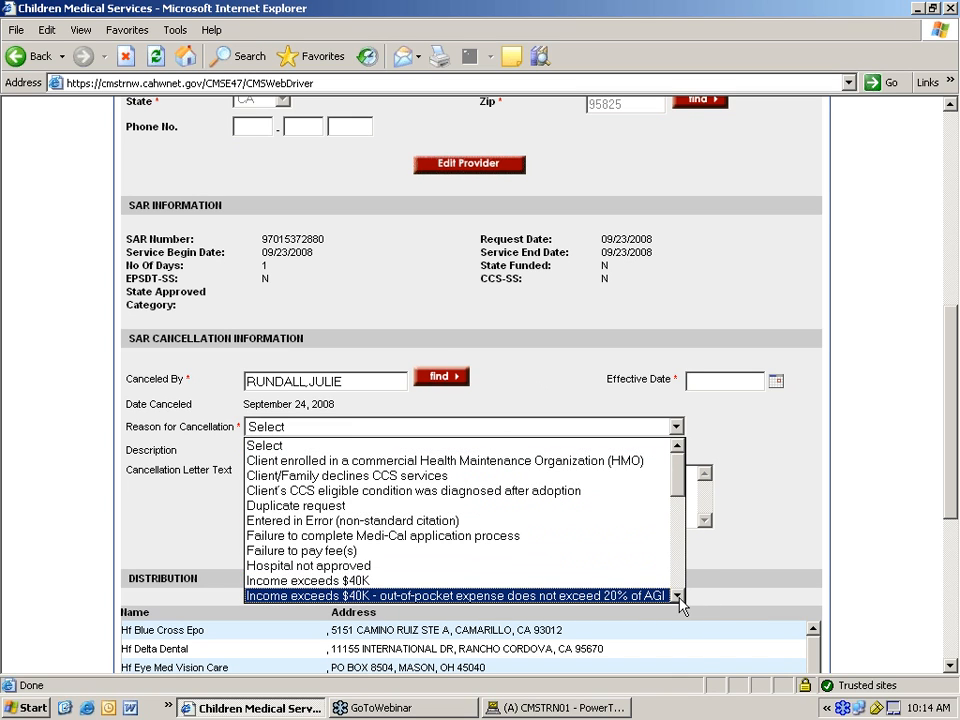
click(678, 596)
click(678, 596)
click(678, 596)
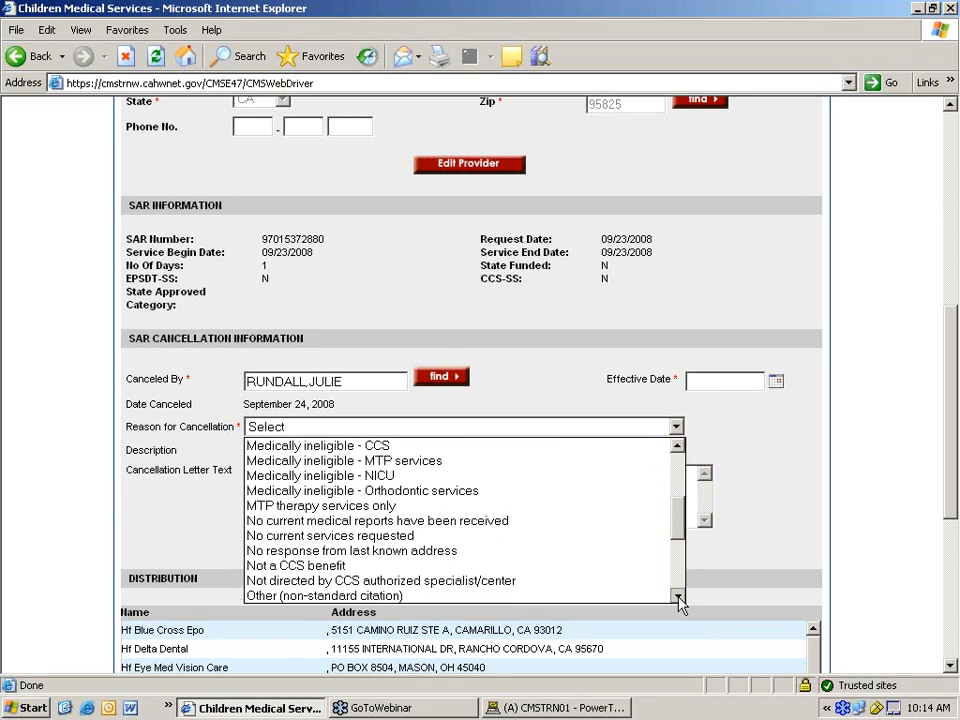
drag(678, 575, 677, 424)
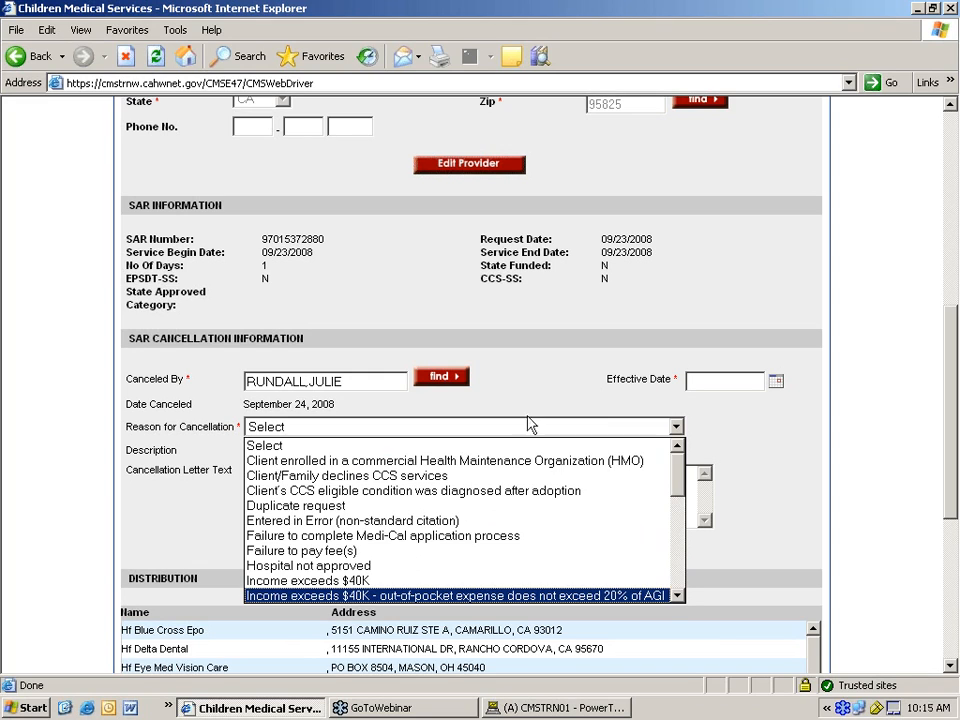
click(435, 491)
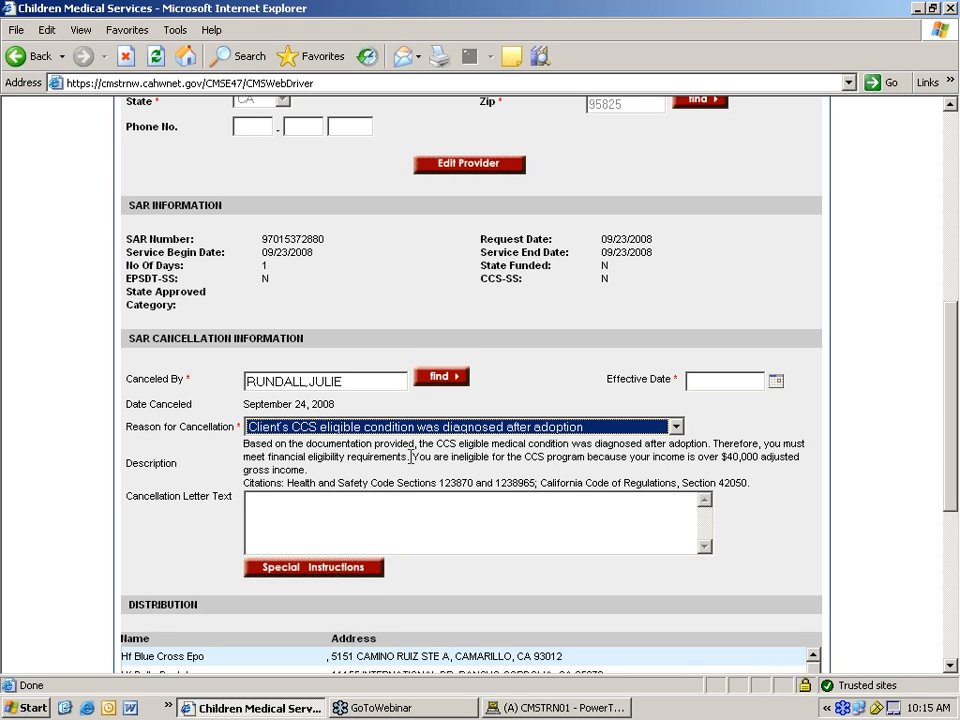
click(706, 381)
- Set the SAR cancellation effective date to 09/23/2008
text(09)
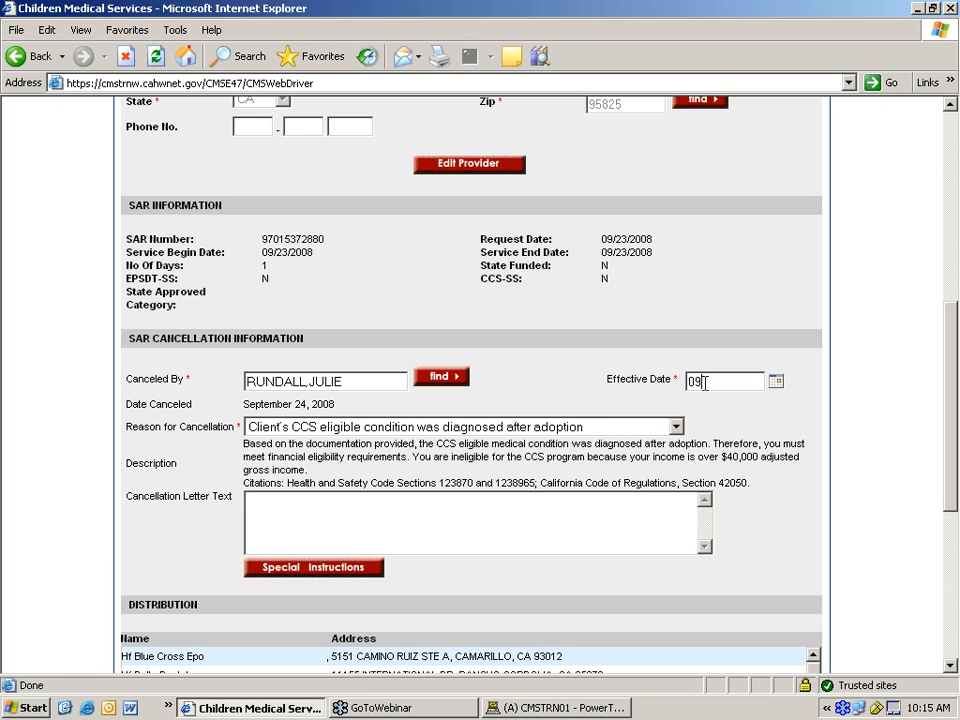
text(/23/2008)
click(375, 516)
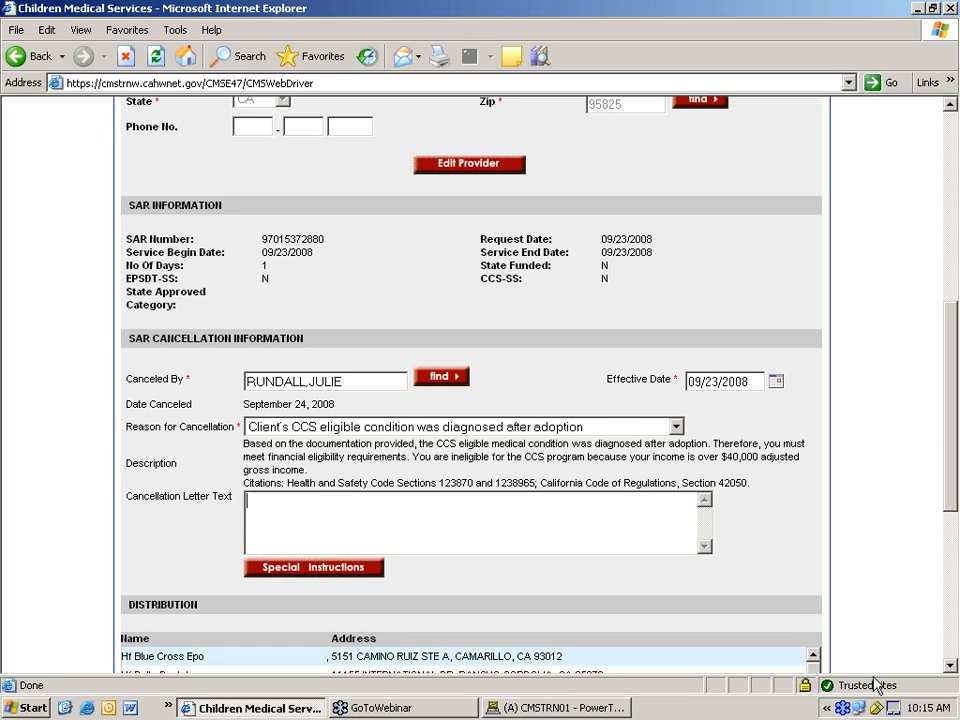
click(952, 666)
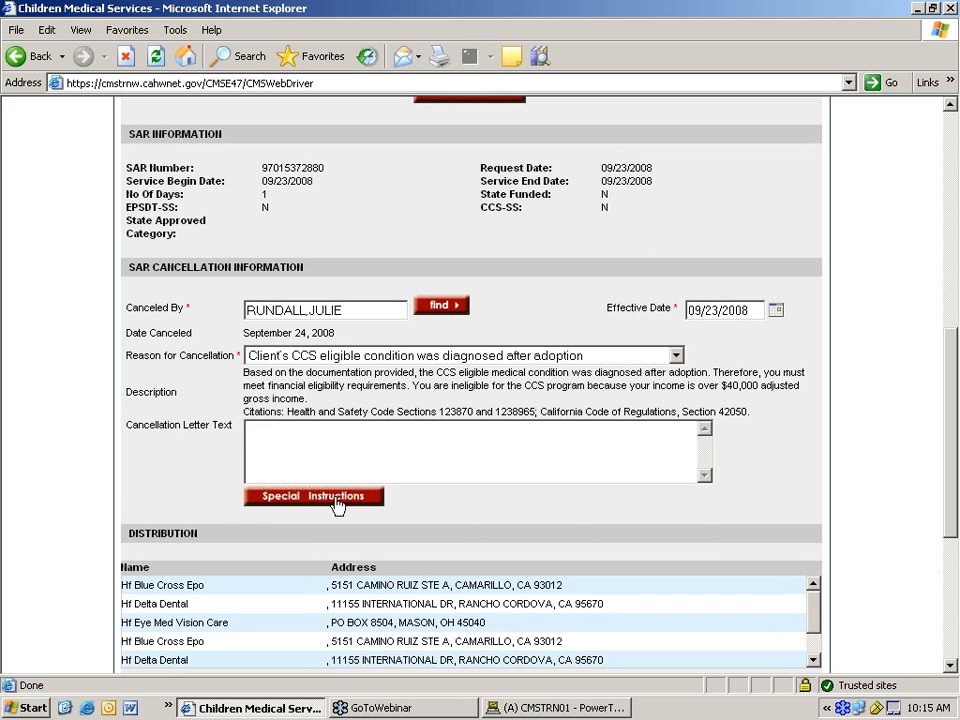
click(951, 666)
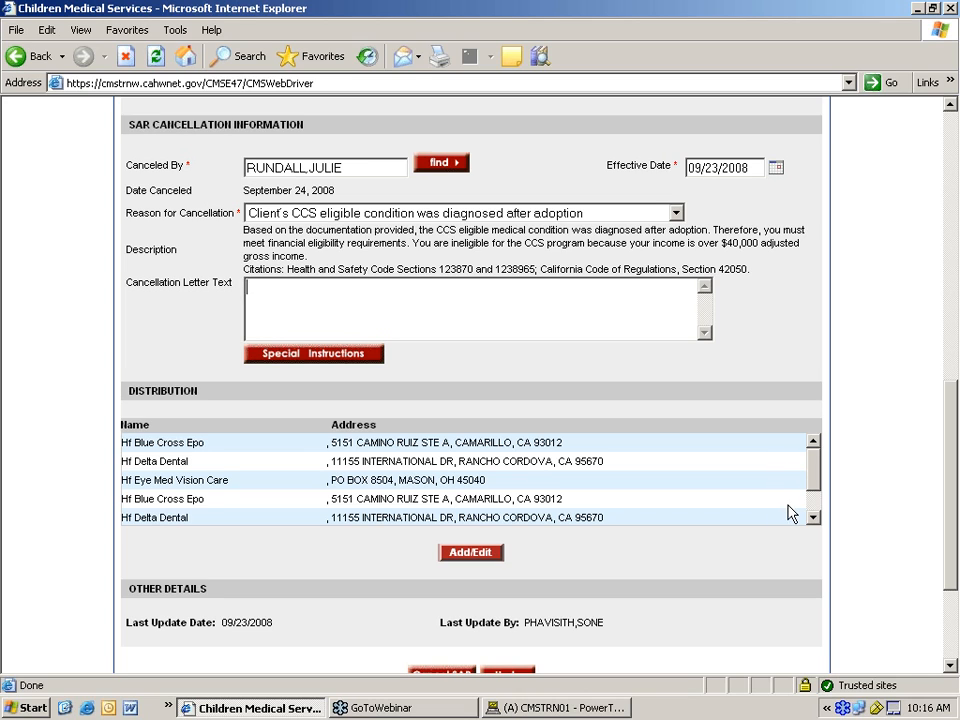
click(813, 517)
click(813, 517)
drag(810, 501, 809, 467)
click(814, 517)
click(814, 518)
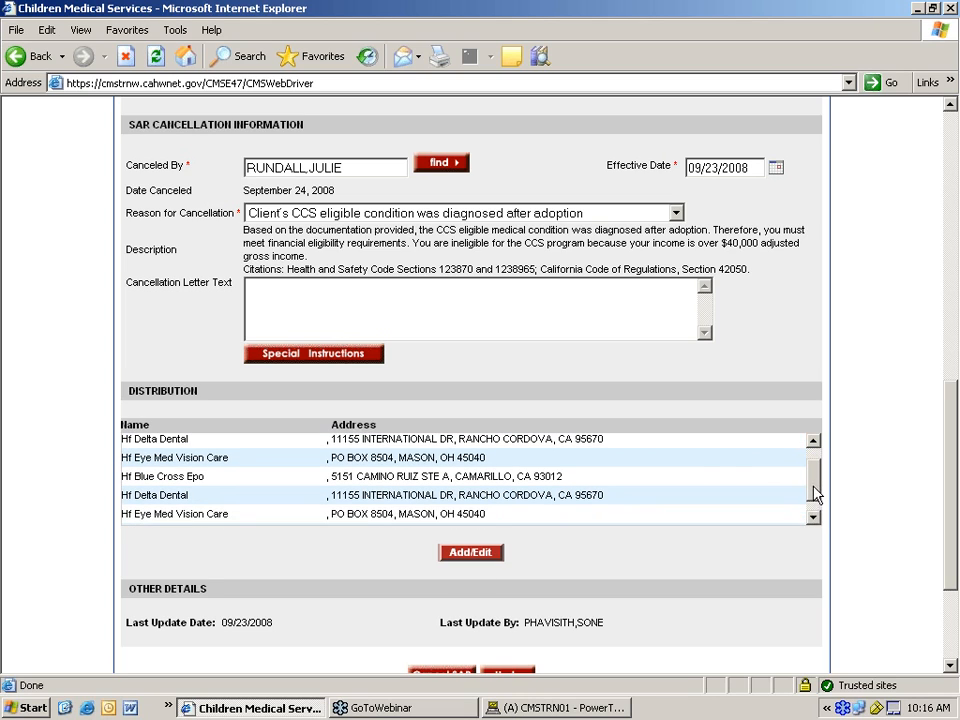
drag(814, 486, 814, 503)
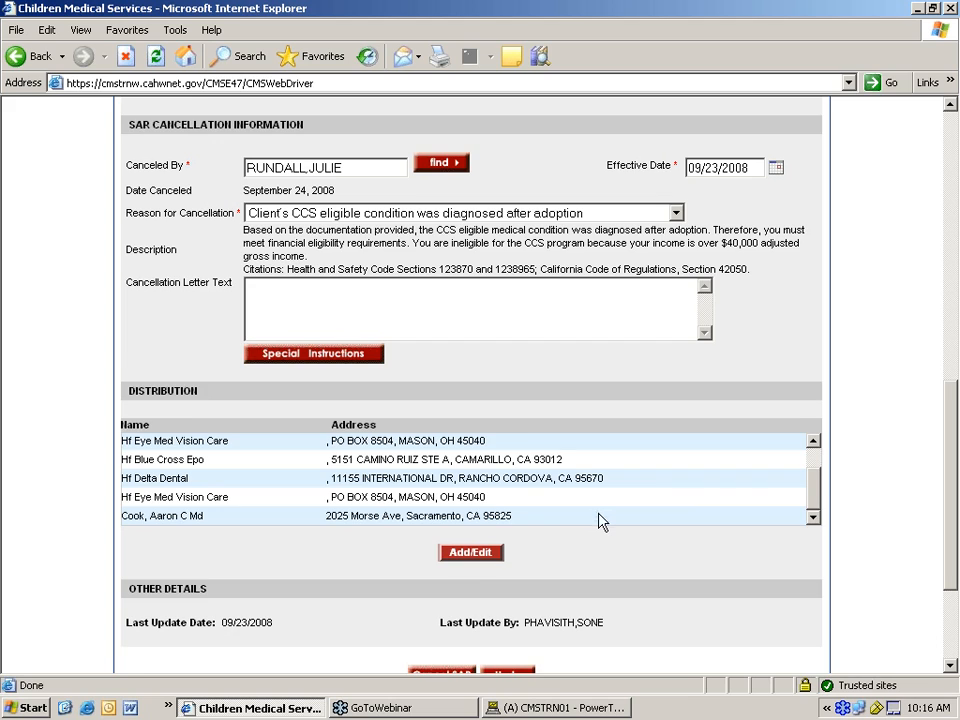
scroll(540, 498, down, 2)
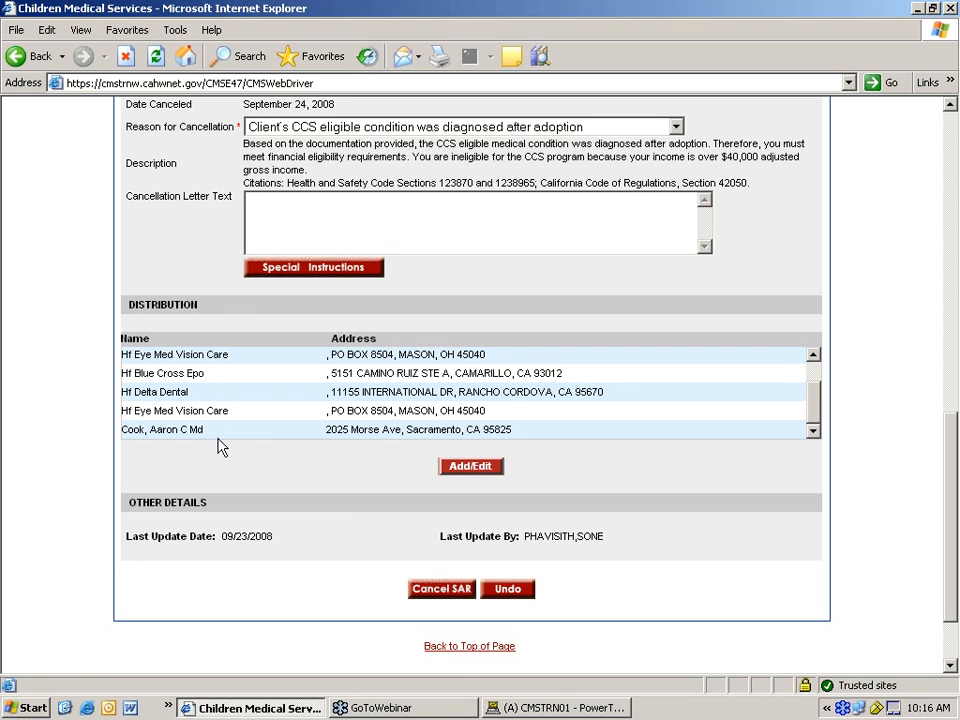
scroll(220, 440, up, 1)
scroll(218, 440, down, 1)
scroll(480, 420, down, 2)
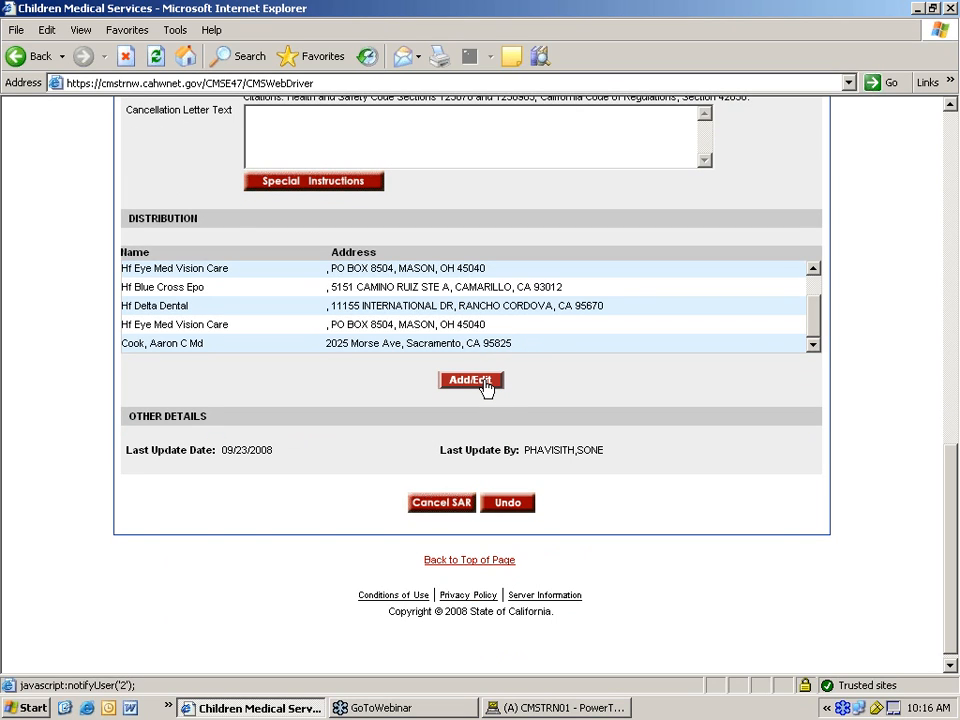
click(484, 386)
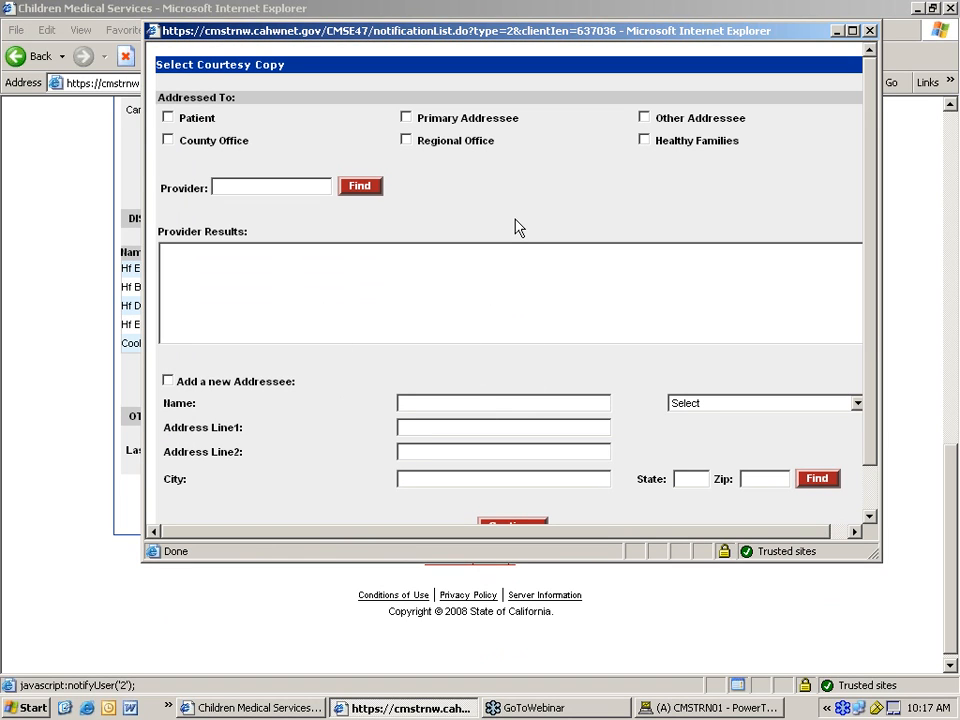
click(869, 30)
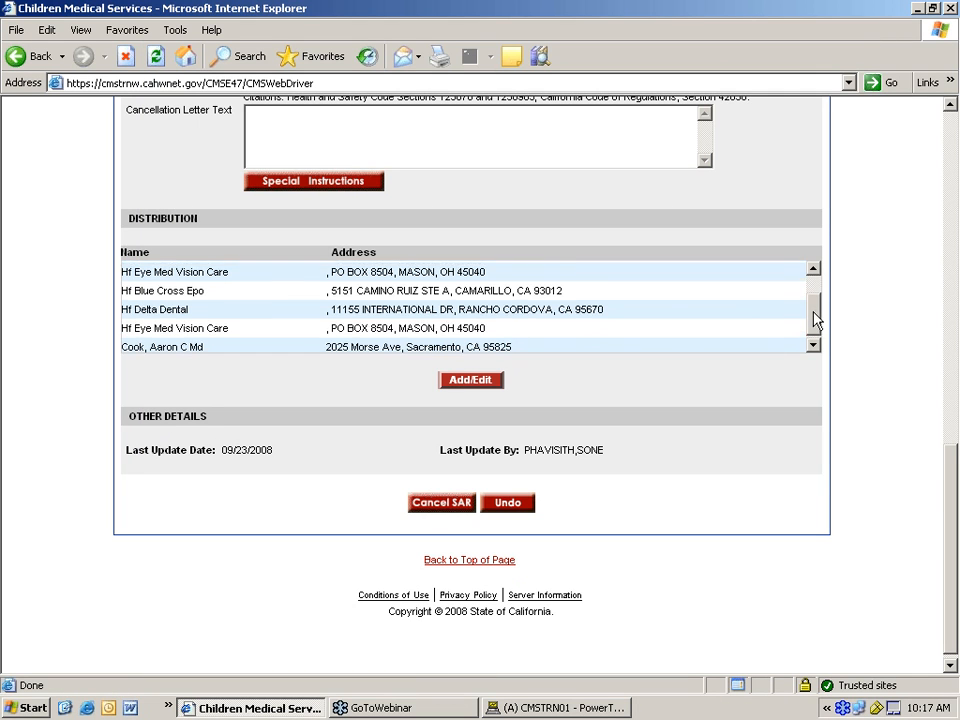
scroll(815, 303, up, 1)
scroll(815, 298, down, 1)
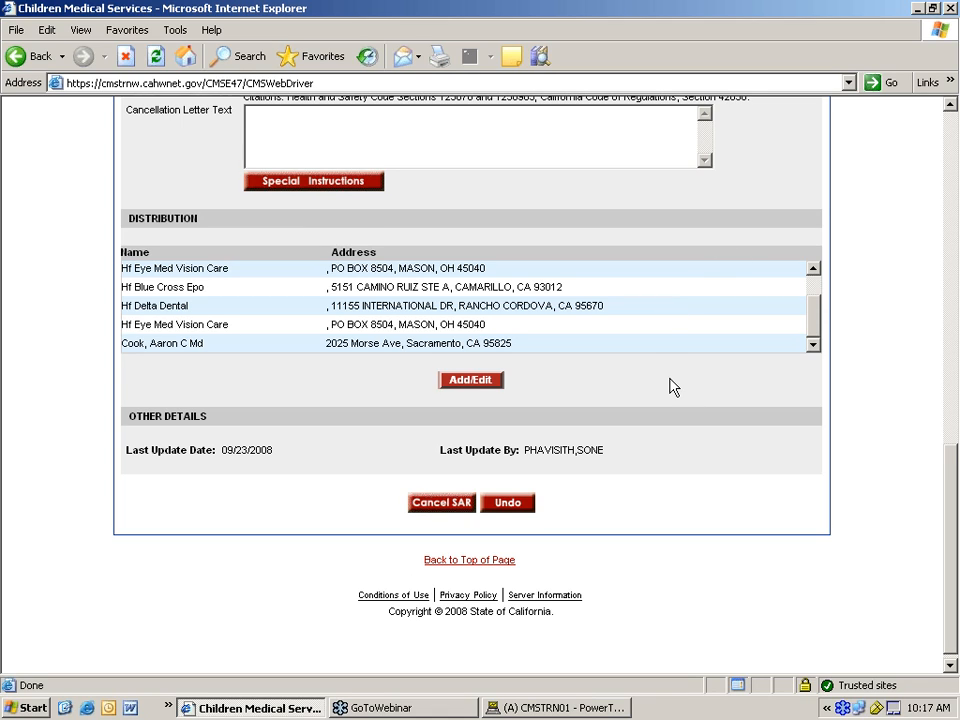
scroll(613, 386, down, 1)
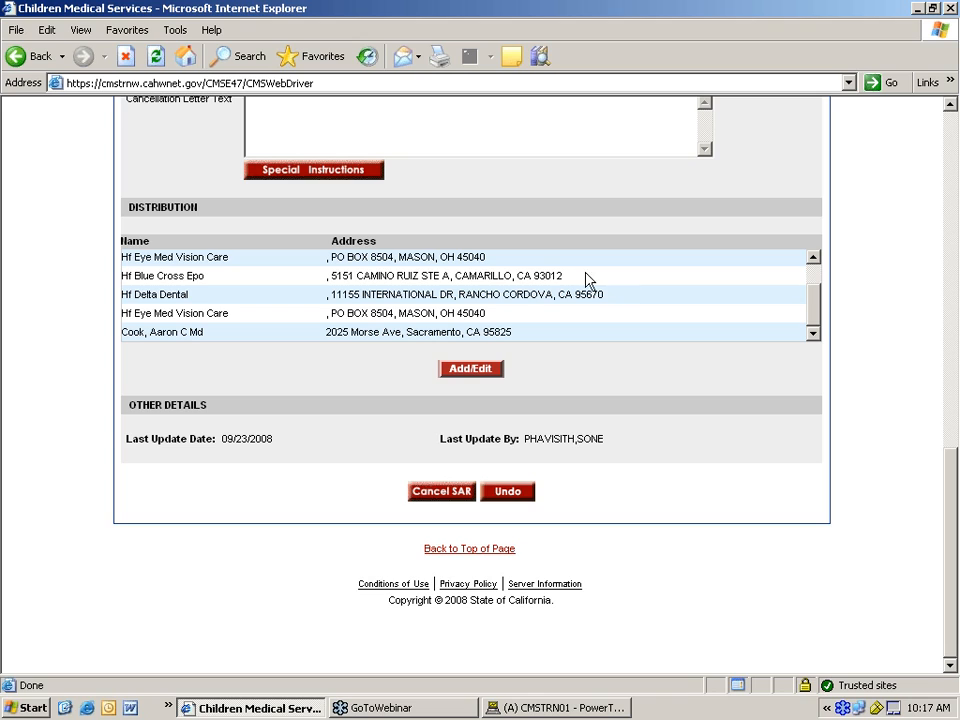
- Submit the SAR cancellation
click(446, 496)
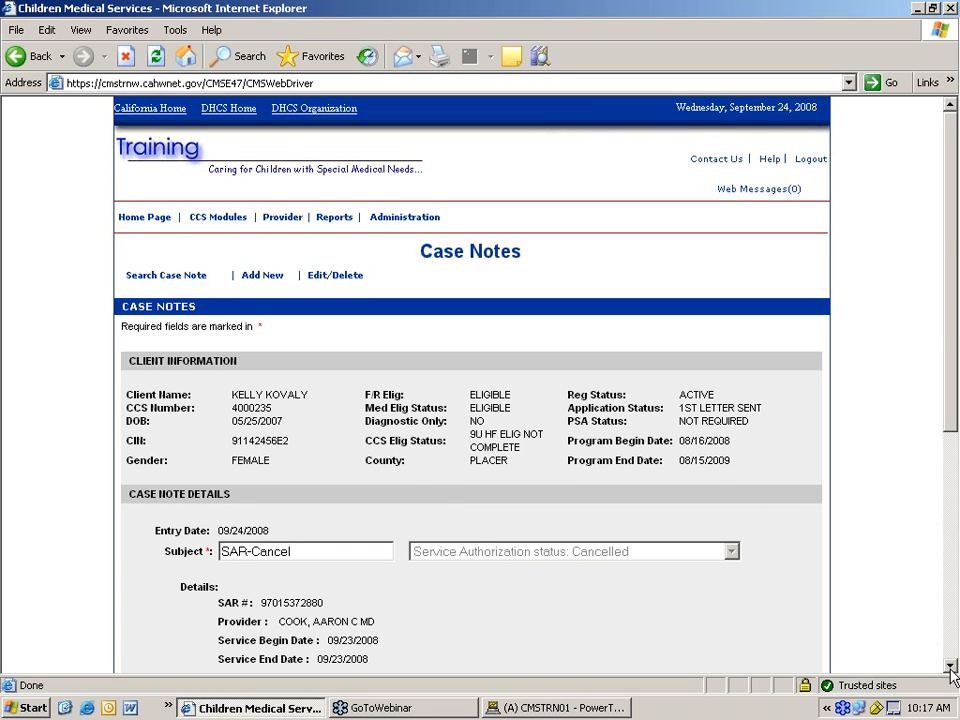
scroll(952, 668, down, 4)
scroll(409, 400, up, 1)
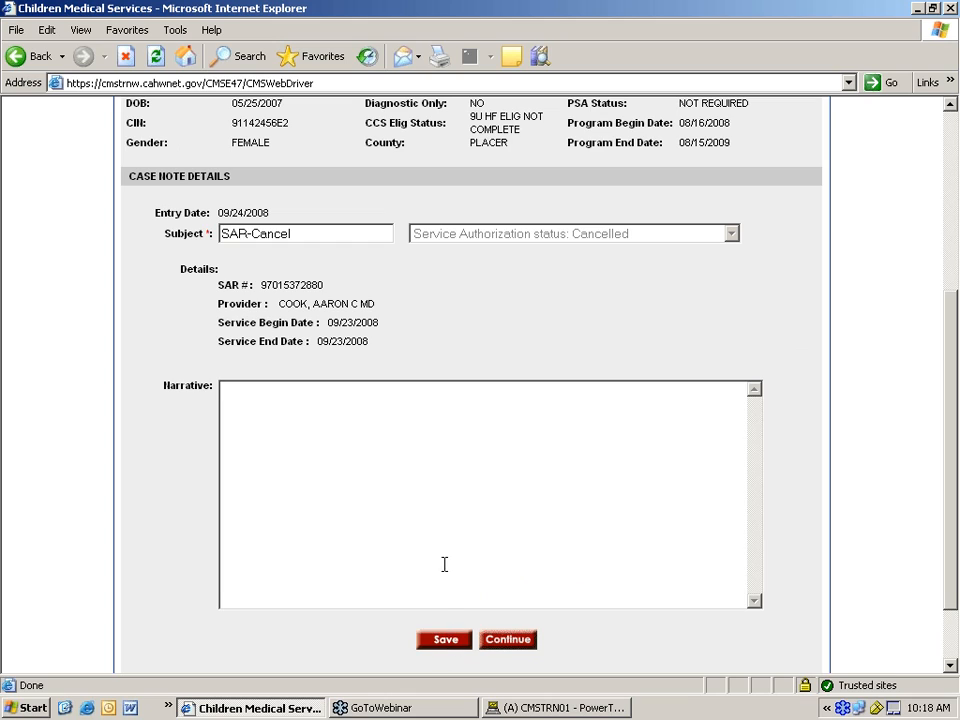
- Continue the SAR-Cancel case note without a narrative, generating the 10-page Notice of Action PDF
click(503, 432)
scroll(574, 545, down, 2)
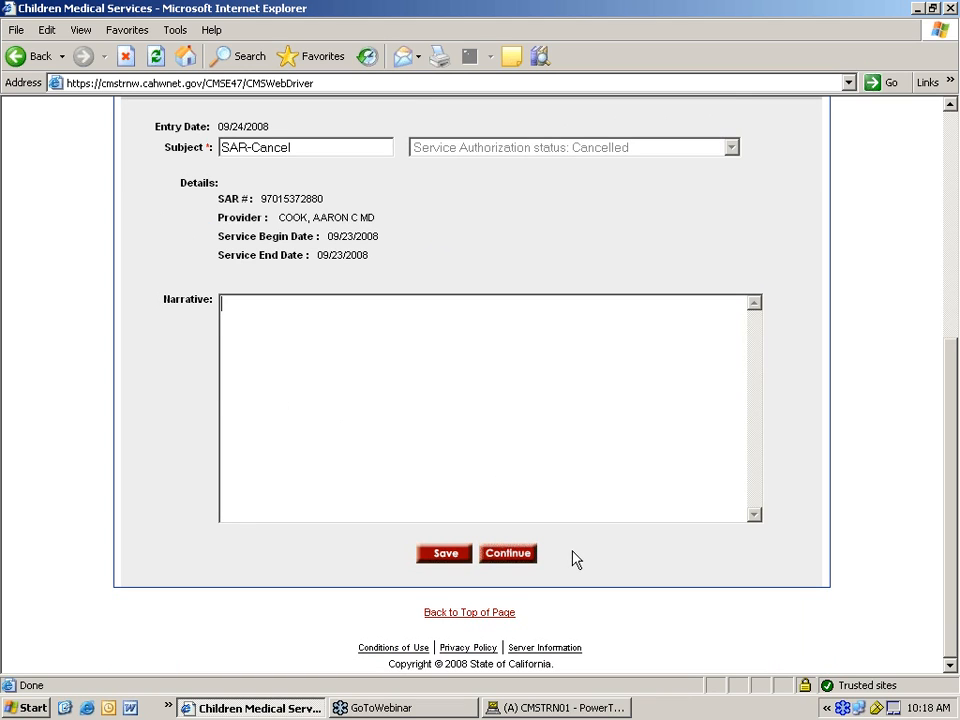
click(505, 556)
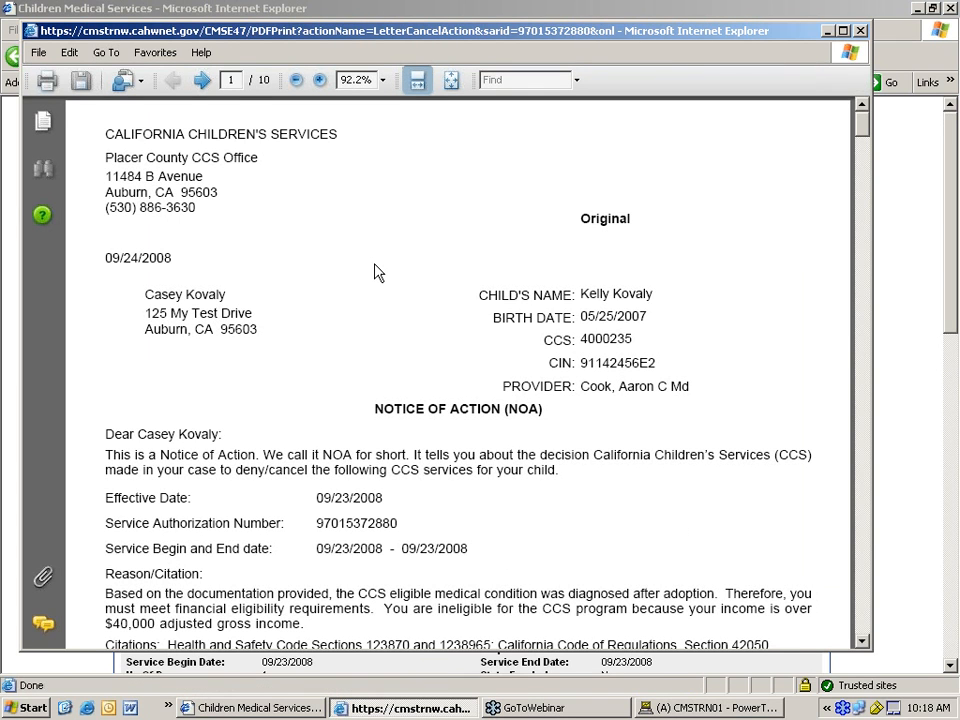
scroll(376, 272, down, 2)
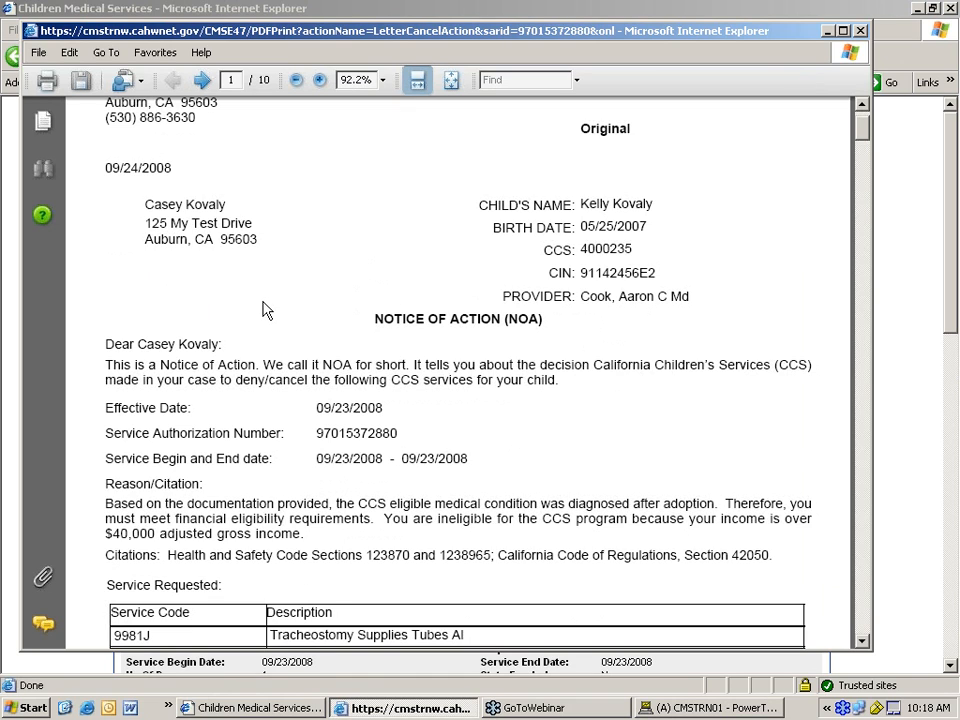
scroll(264, 305, down, 1)
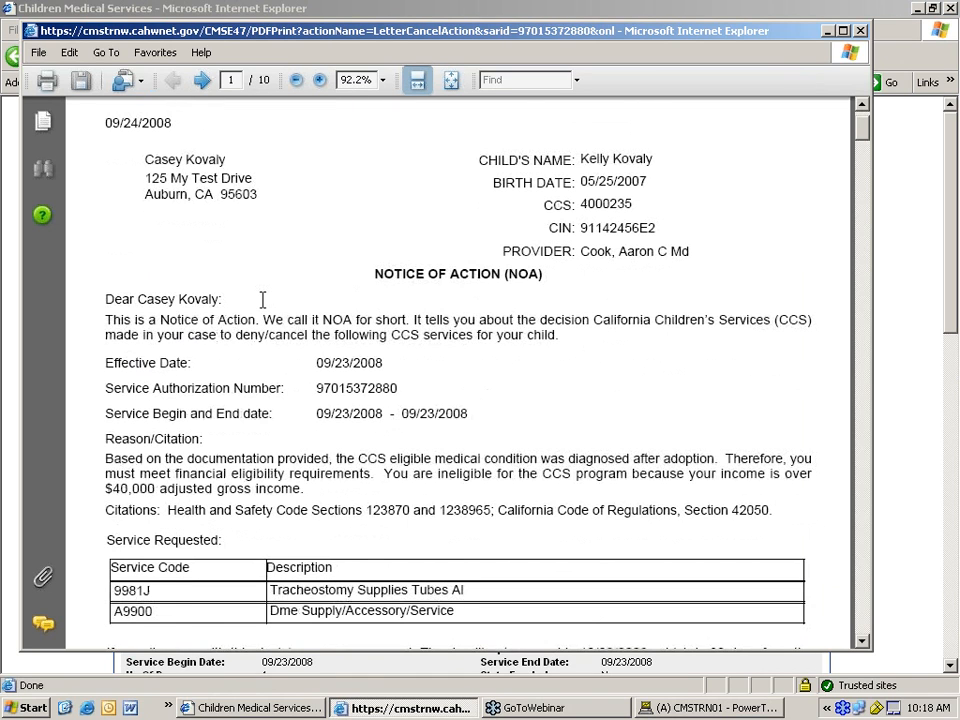
scroll(400, 260, down, 1)
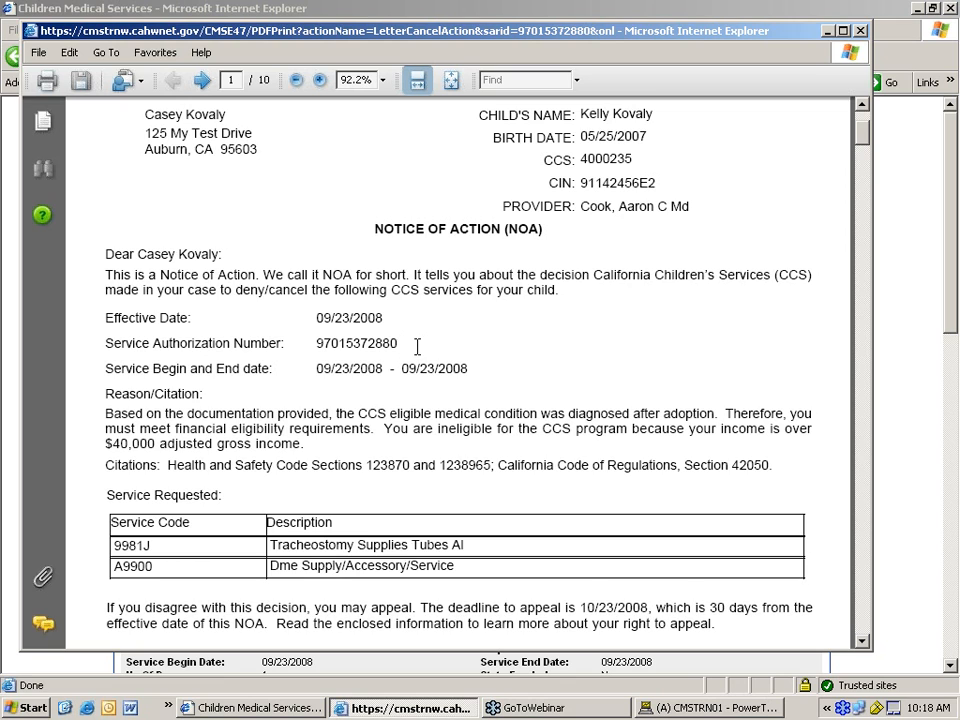
scroll(417, 346, down, 1)
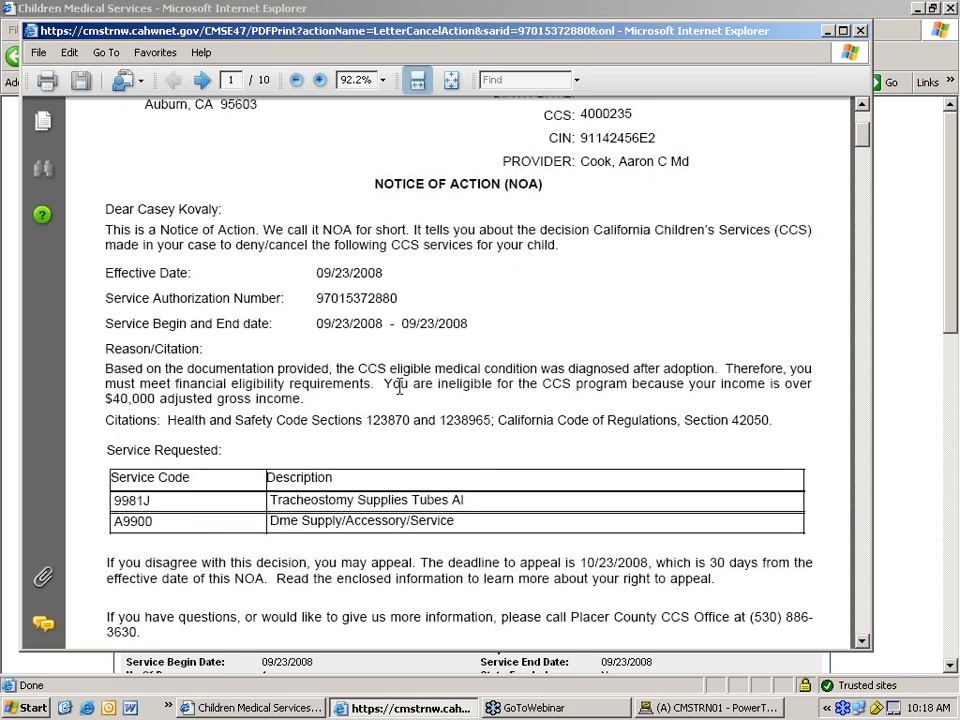
scroll(399, 386, down, 1)
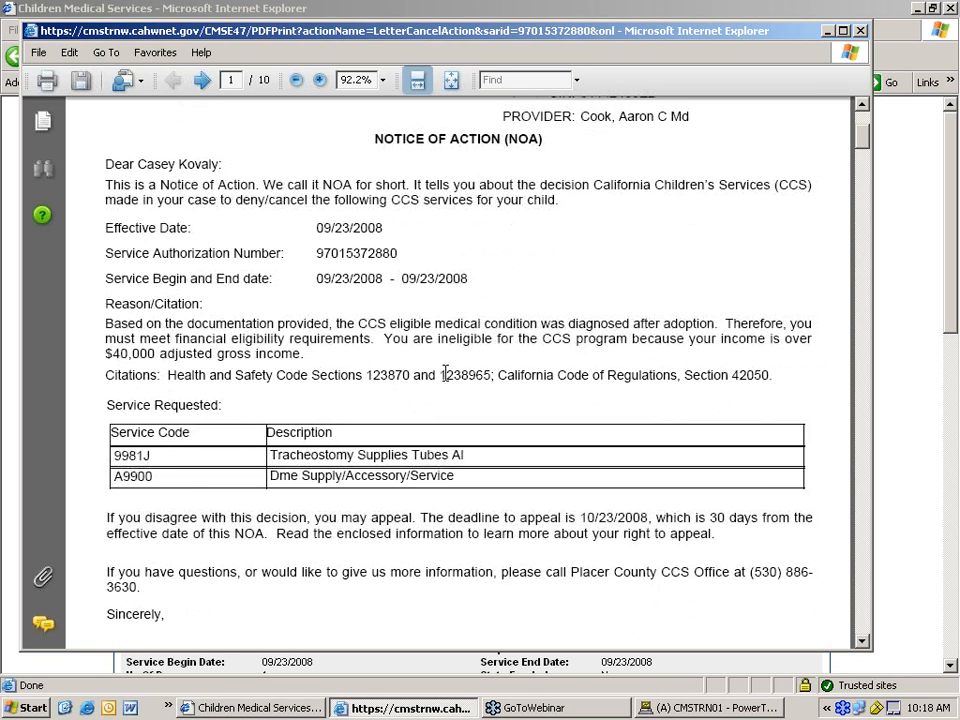
scroll(445, 374, down, 2)
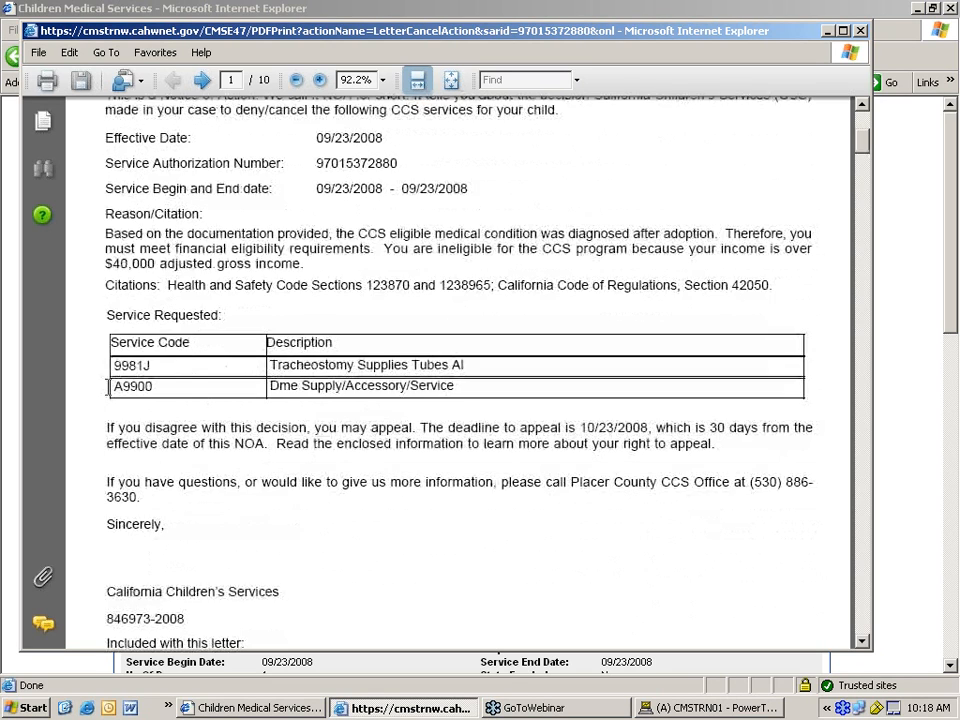
scroll(428, 420, down, 1)
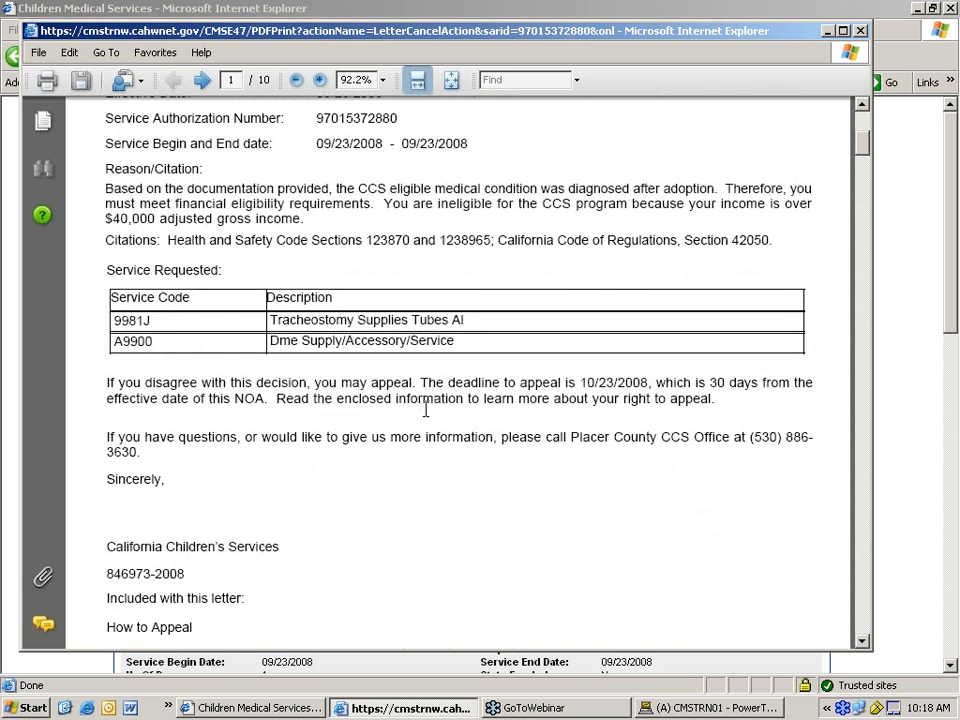
scroll(426, 409, down, 2)
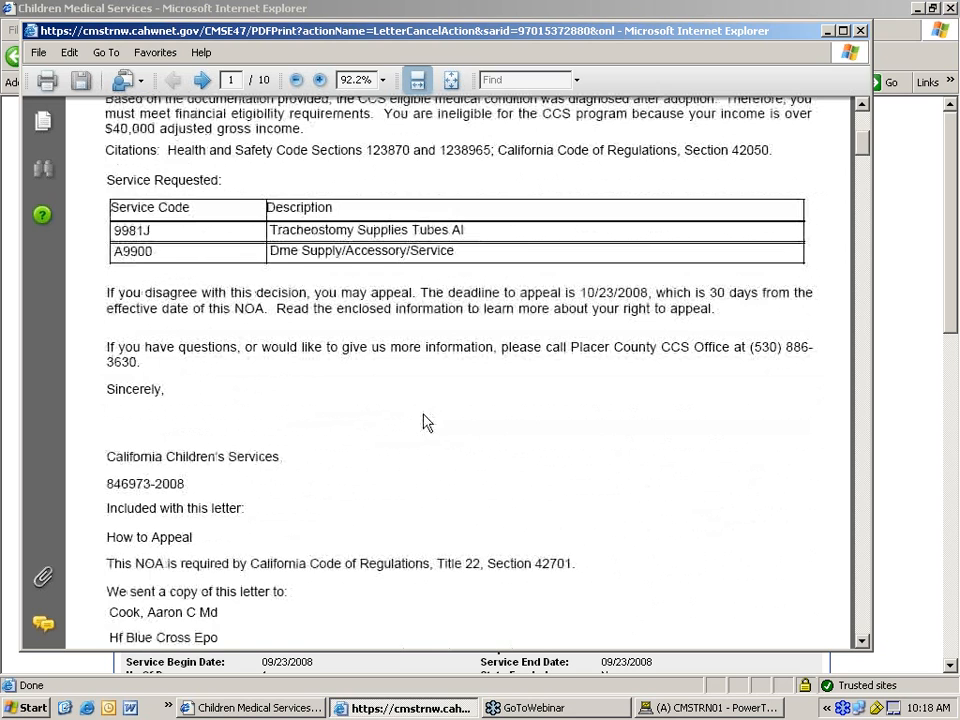
scroll(426, 422, down, 3)
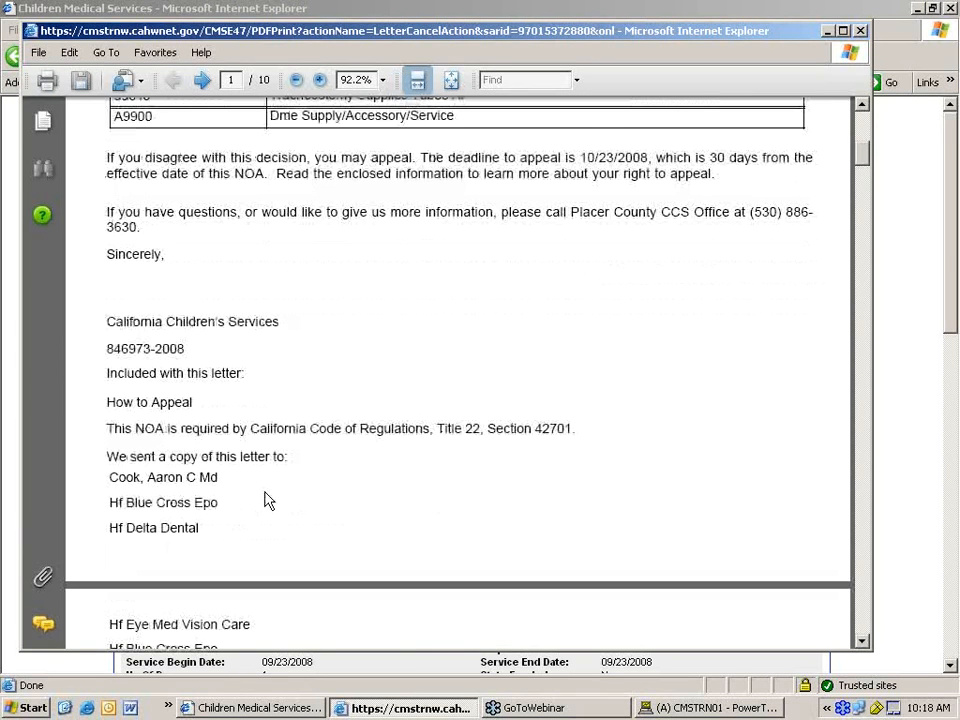
scroll(304, 448, down, 1)
scroll(304, 448, down, 7)
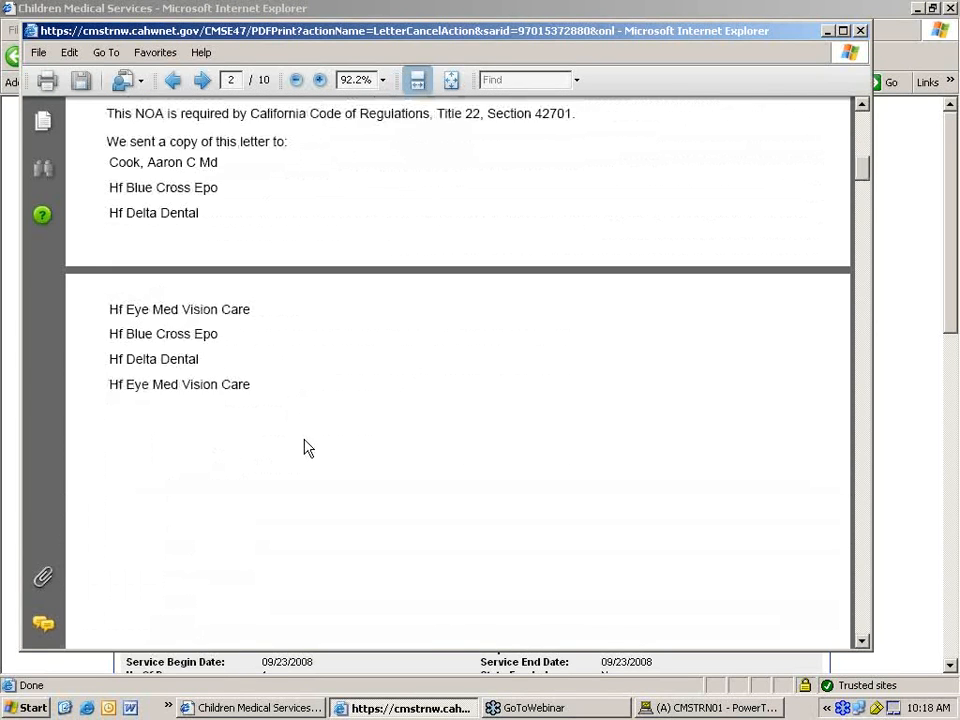
scroll(300, 460, down, 3)
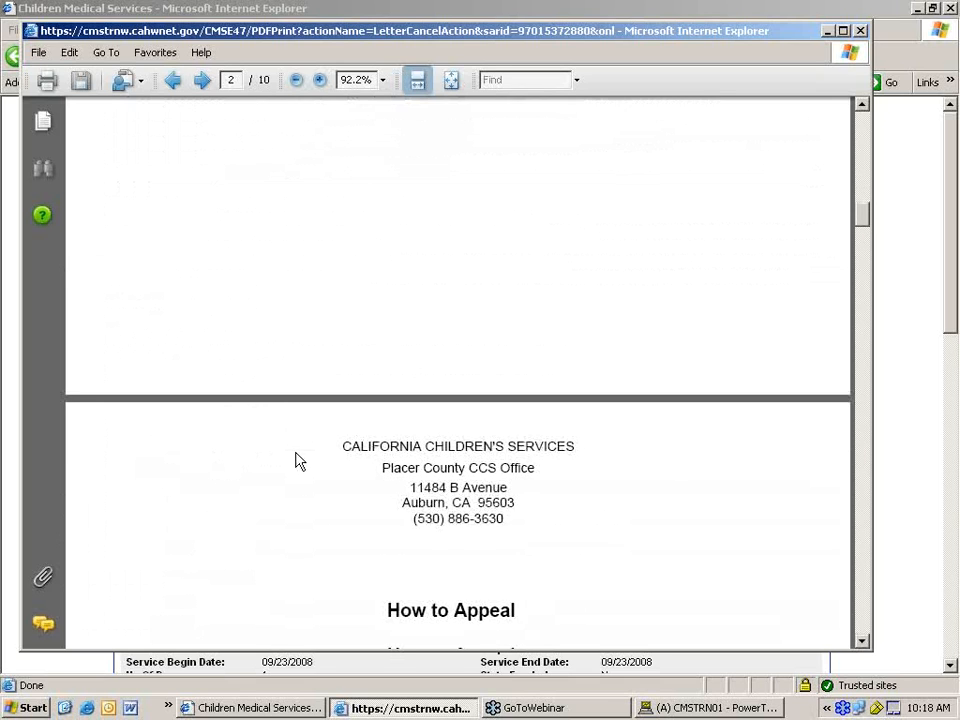
scroll(296, 461, down, 5)
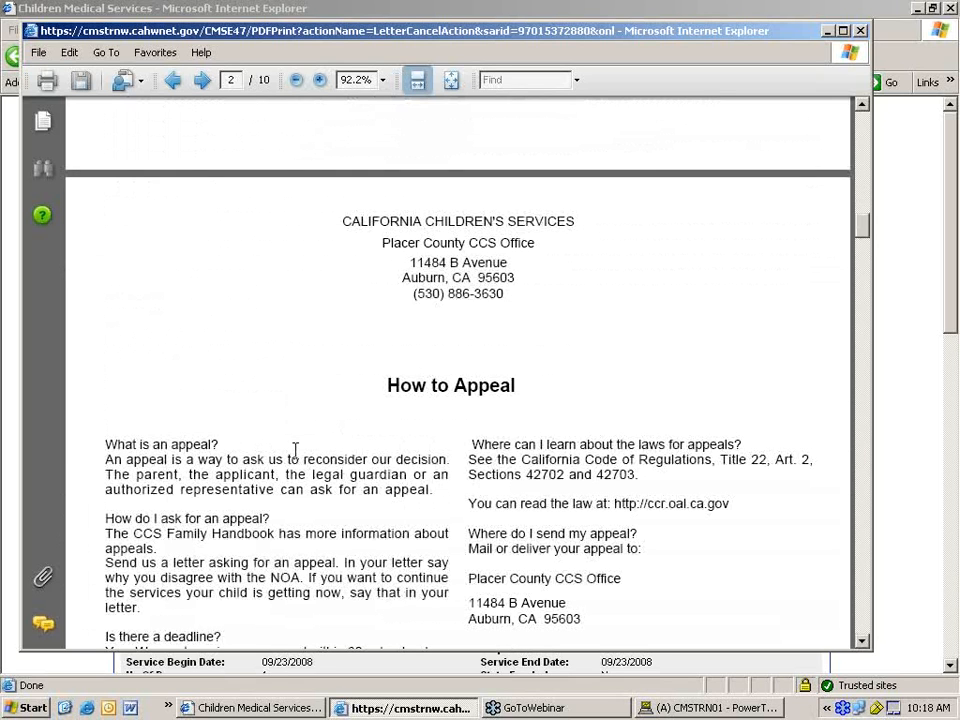
scroll(296, 451, down, 1)
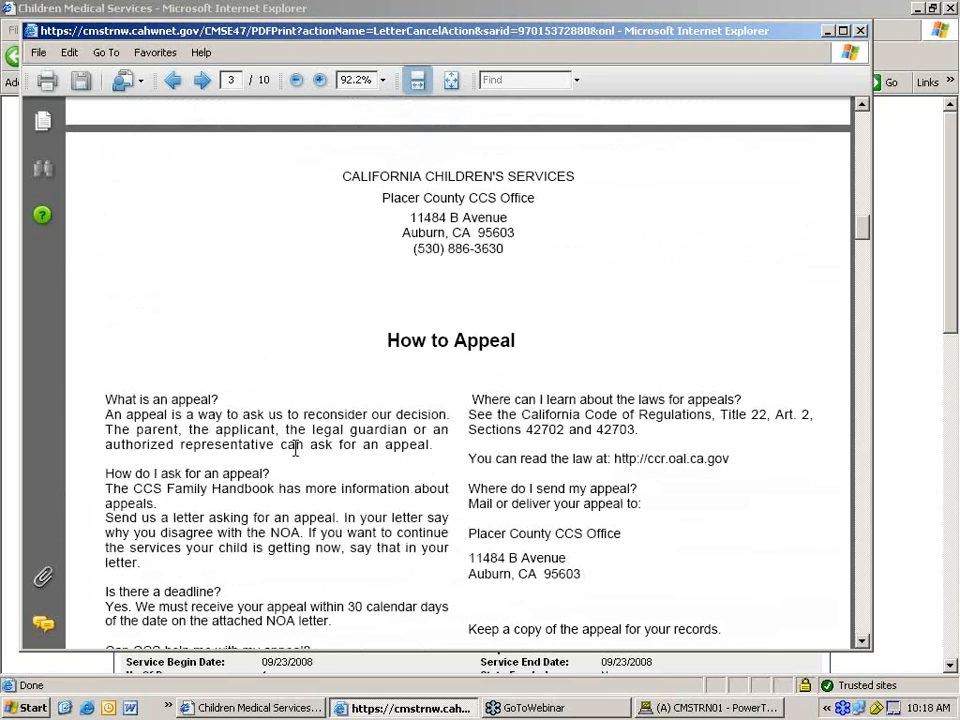
scroll(295, 452, down, 6)
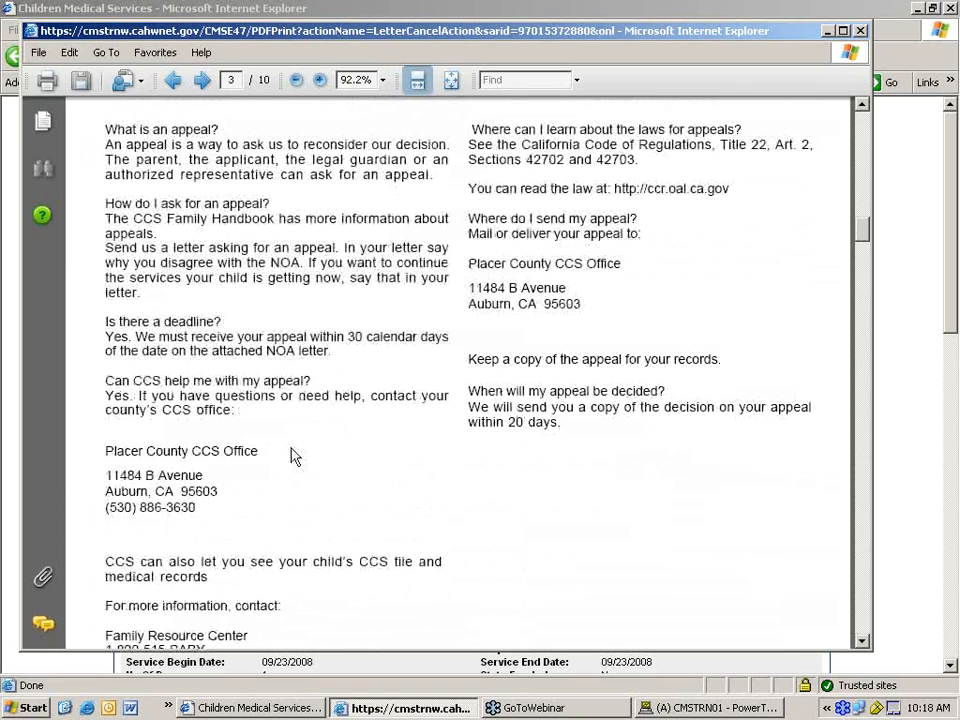
scroll(292, 450, down, 10)
scroll(288, 443, up, 1)
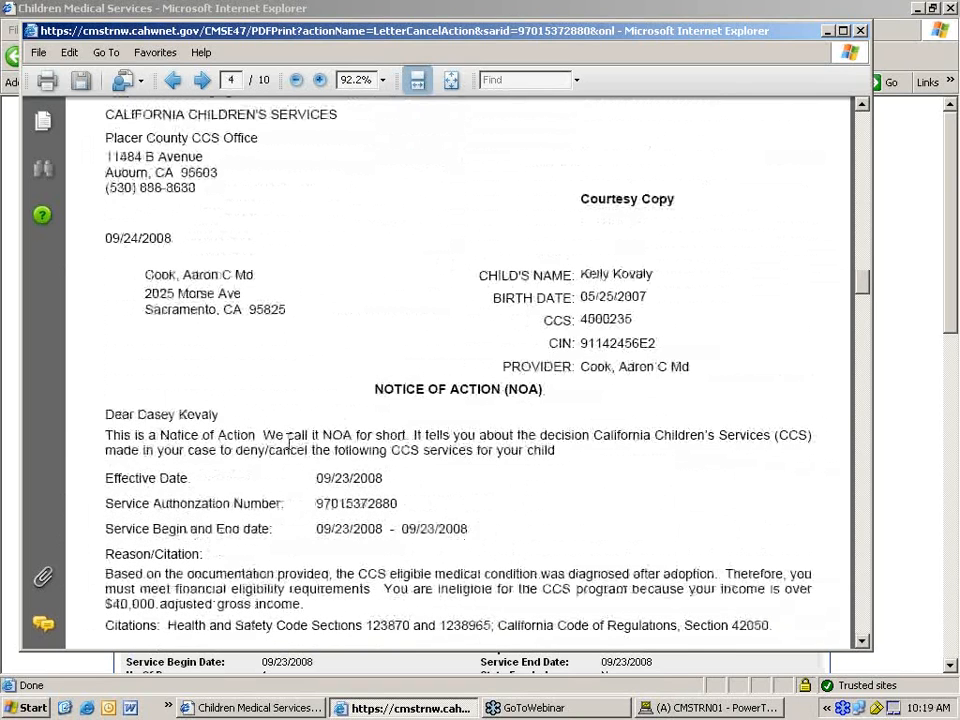
scroll(288, 443, down, 3)
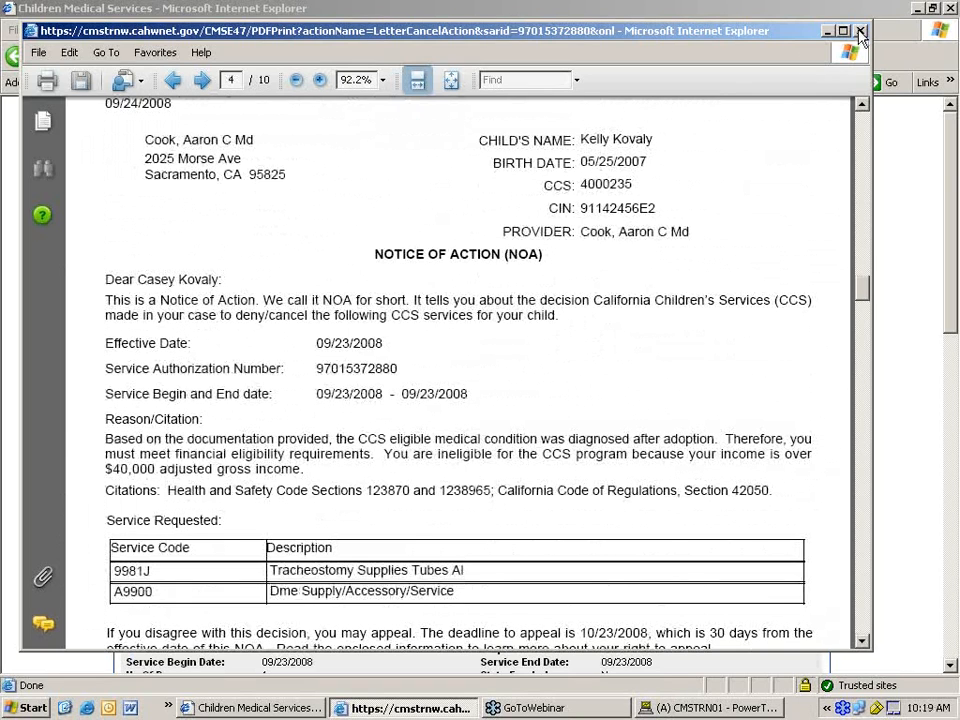
click(859, 33)
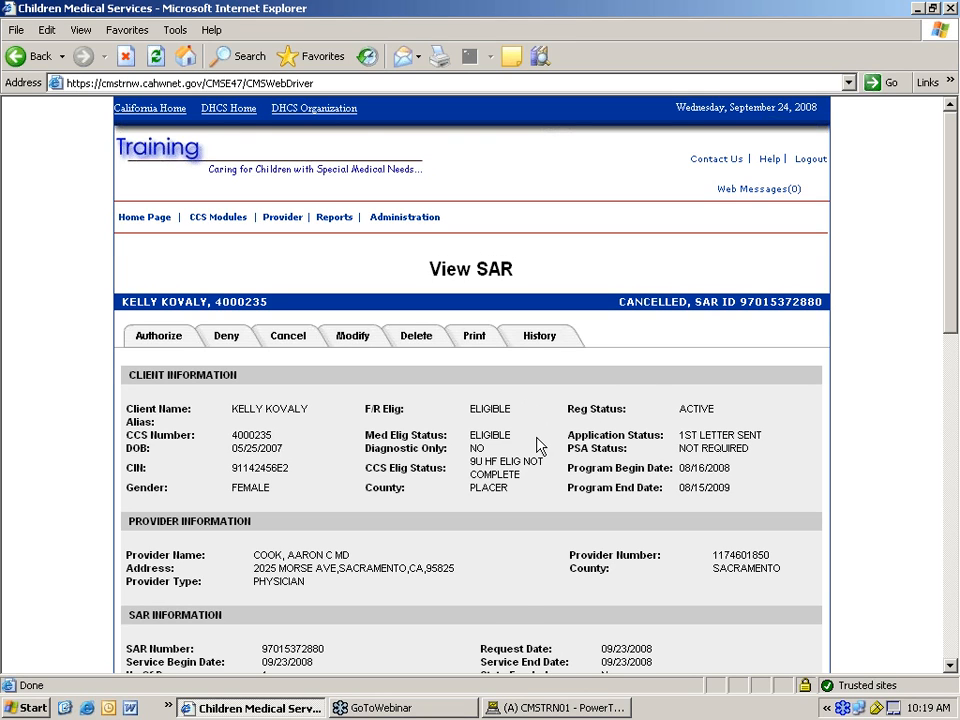
- Review the View SAR page showing the 09/23/2008 physician SAR as Cancelled
scroll(538, 446, down, 3)
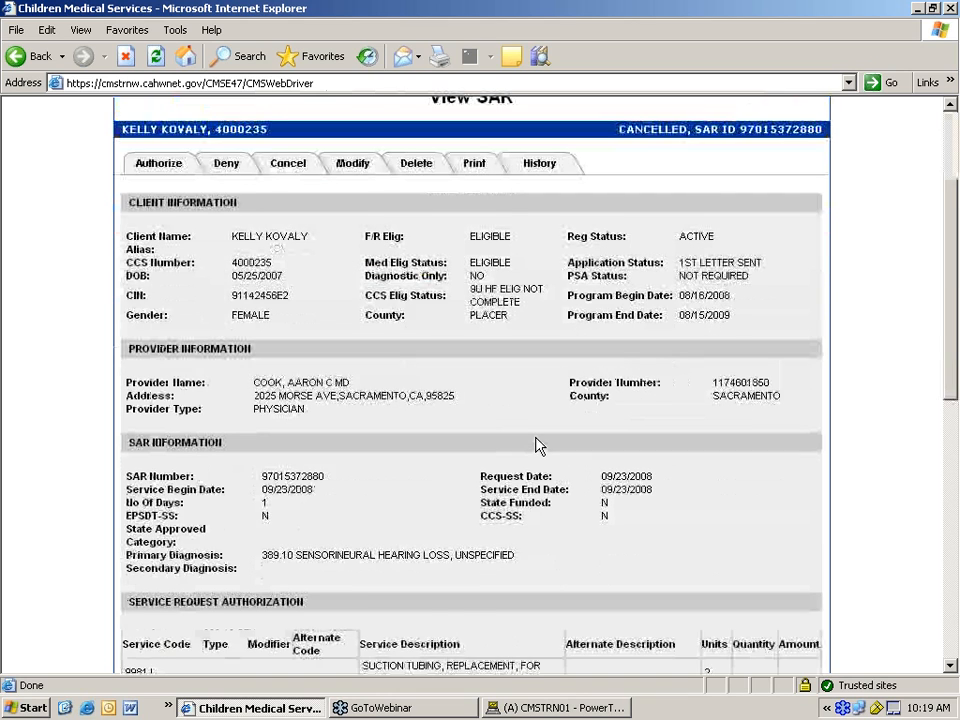
scroll(538, 446, up, 3)
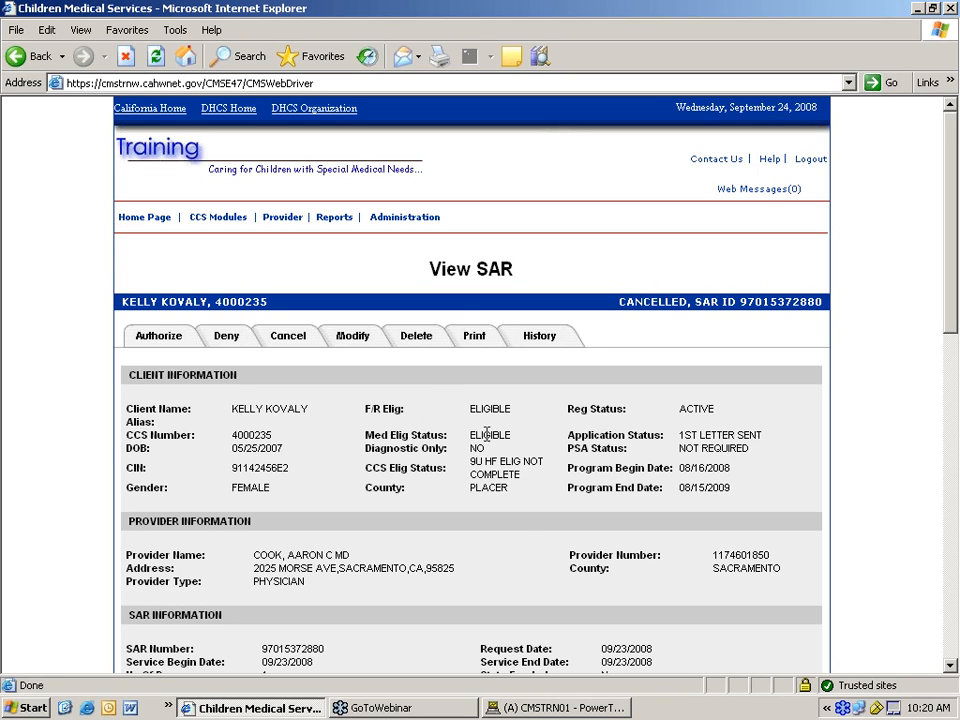
click(600, 710)
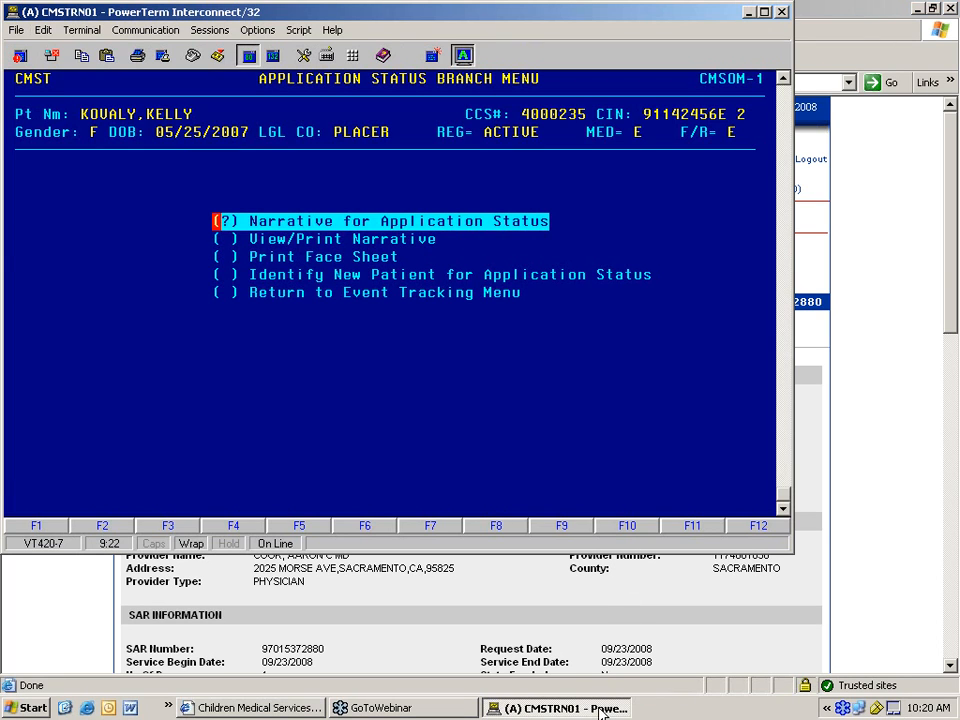
- Return to the Event Tracking menu and bring up the patient's application status
key(Down)
key(Down)
key(Down)
key(Down)
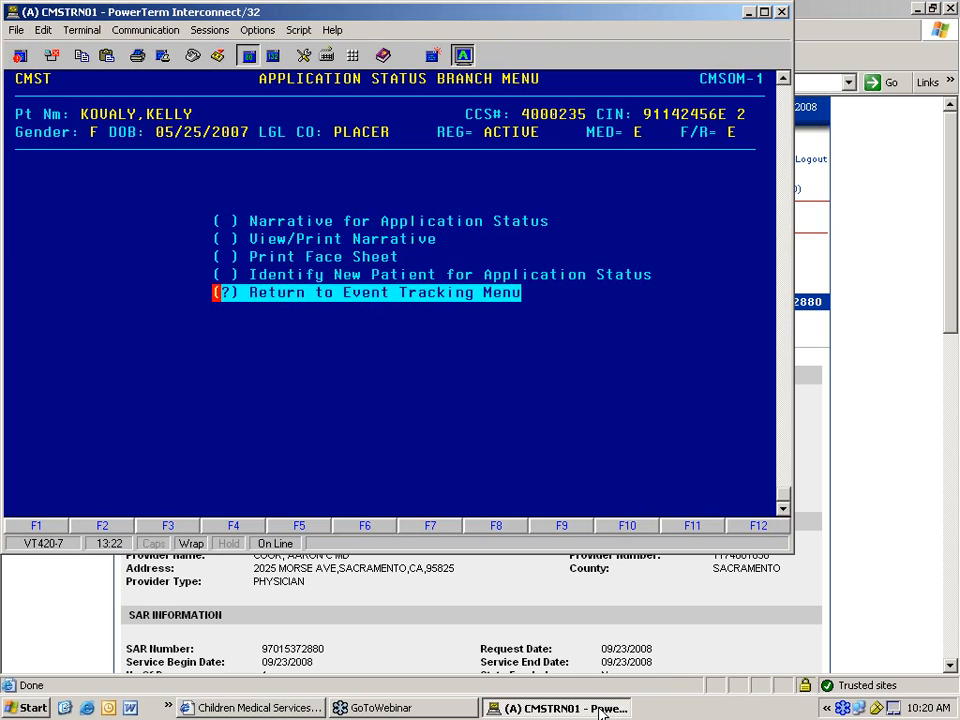
key(Return)
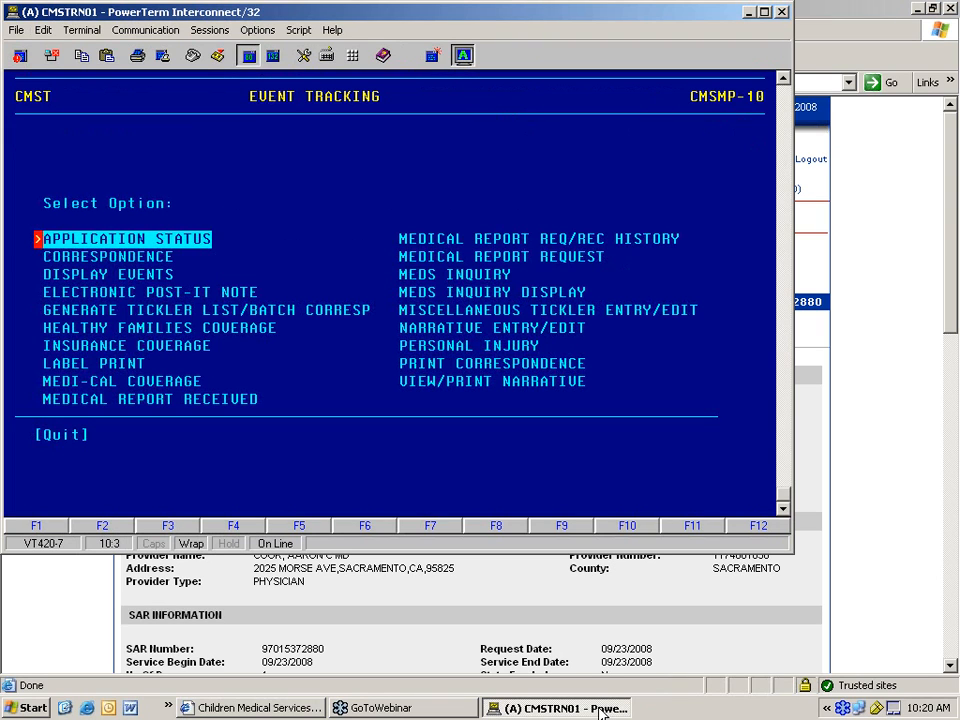
key(Return)
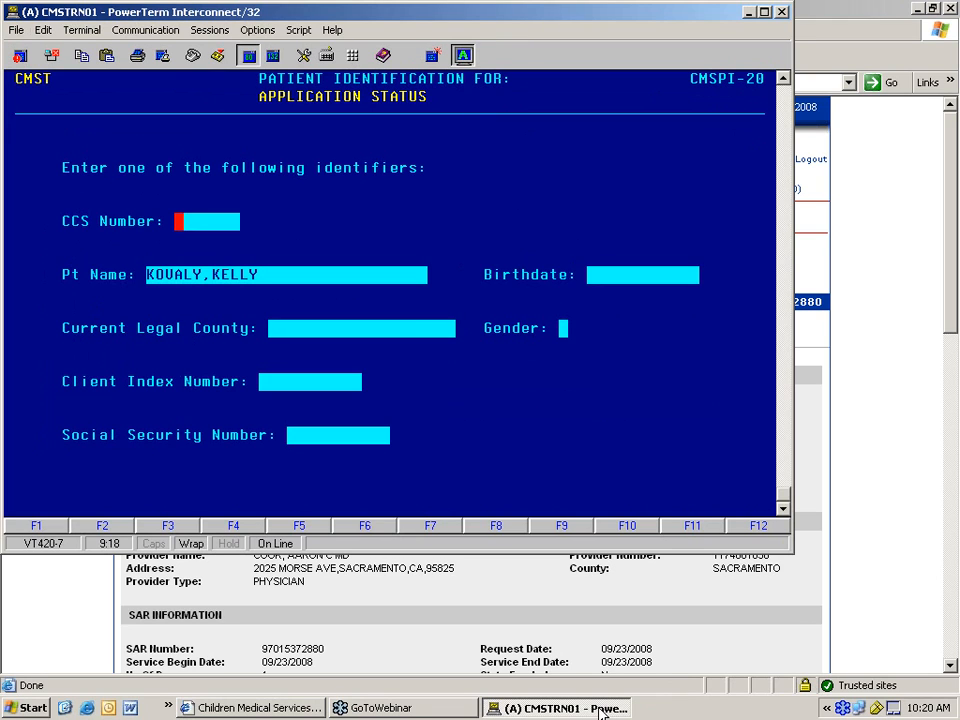
key(Return)
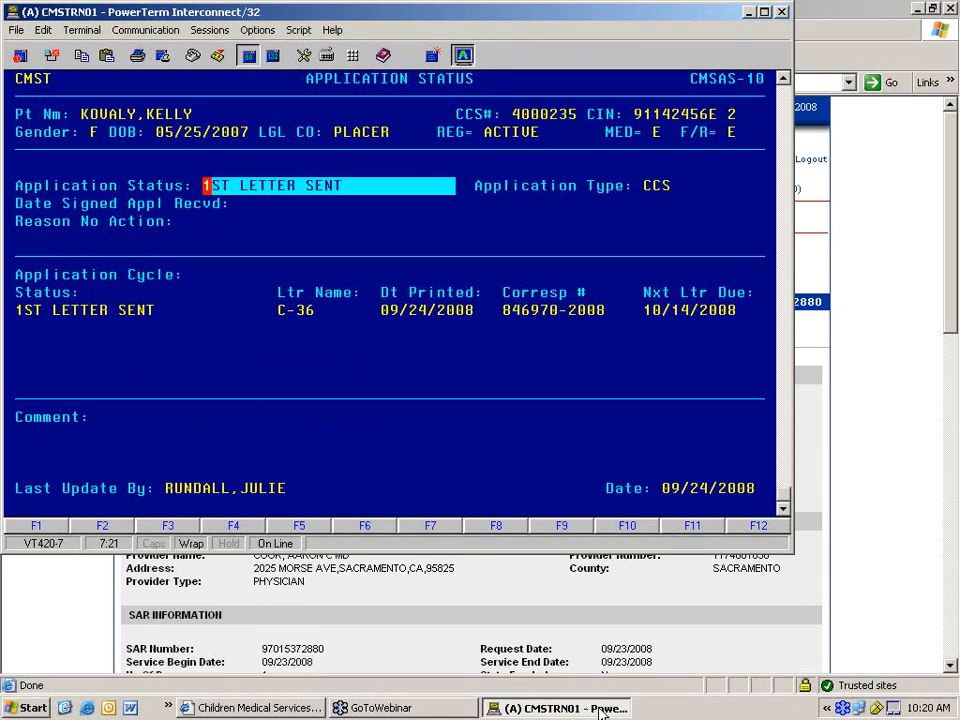
- Set the application status to 2ND LETTER SENT, save it, and dismiss the C-36A notice
key(Return)
key(Down)
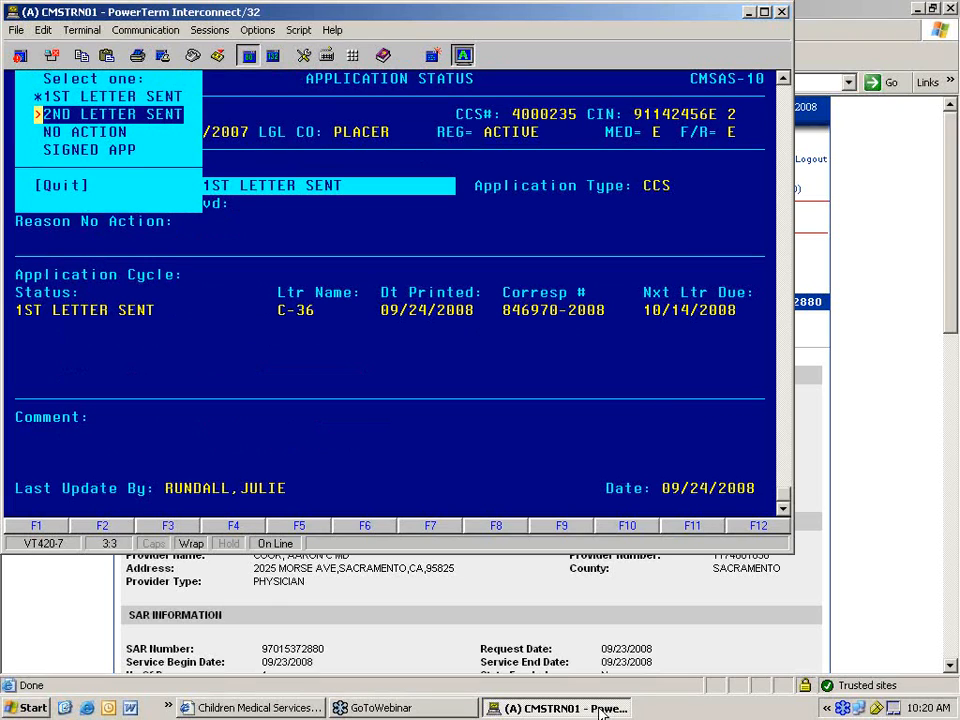
key(Return)
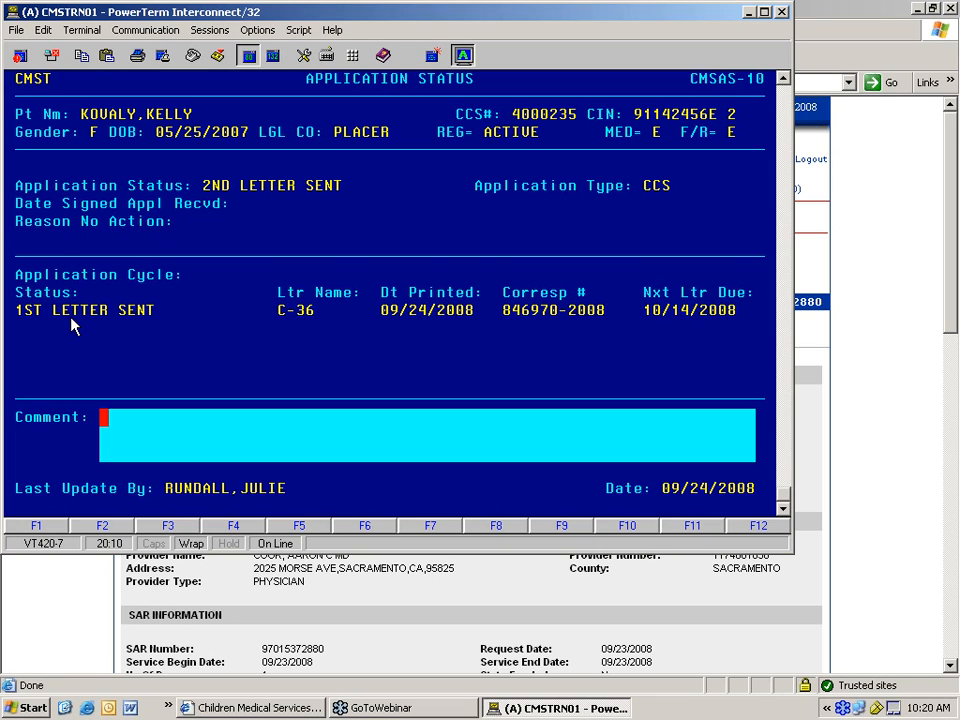
key(Return)
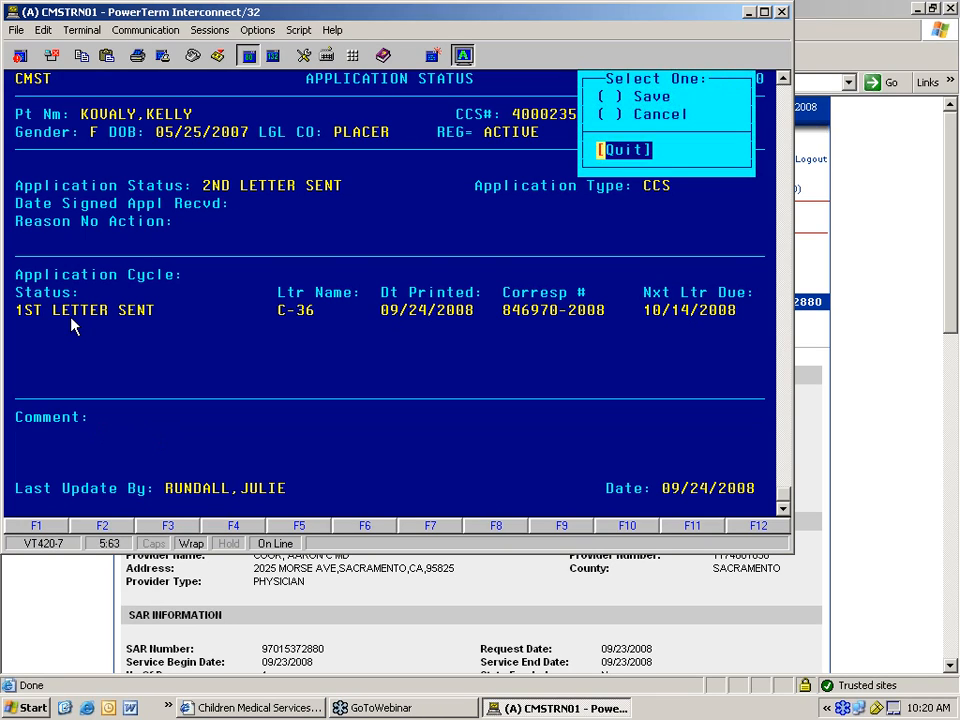
key(Up)
key(Up)
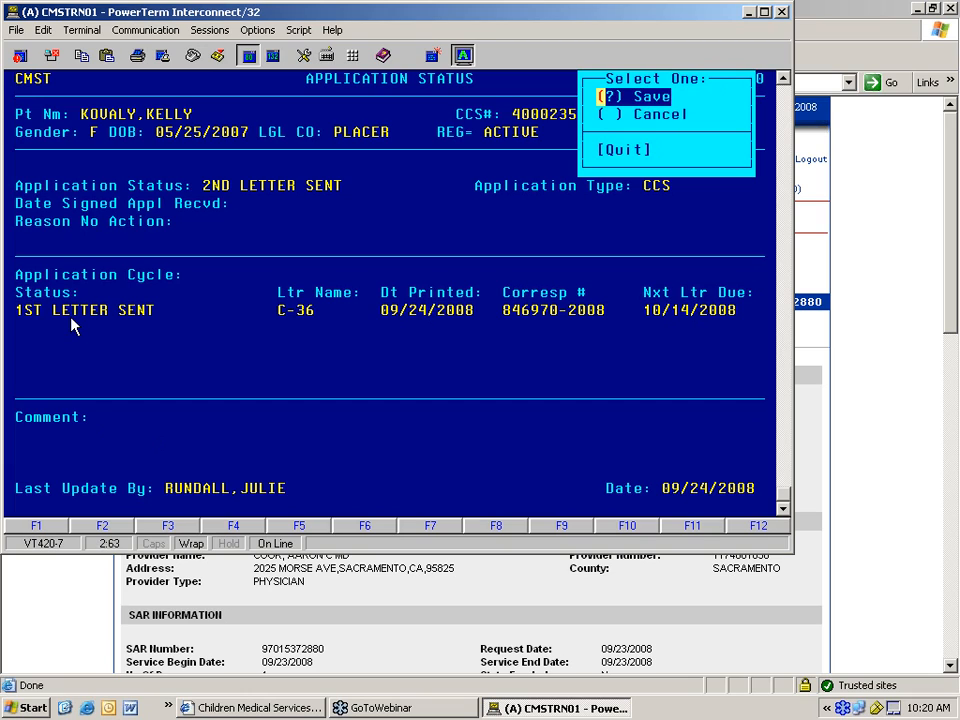
key(Return)
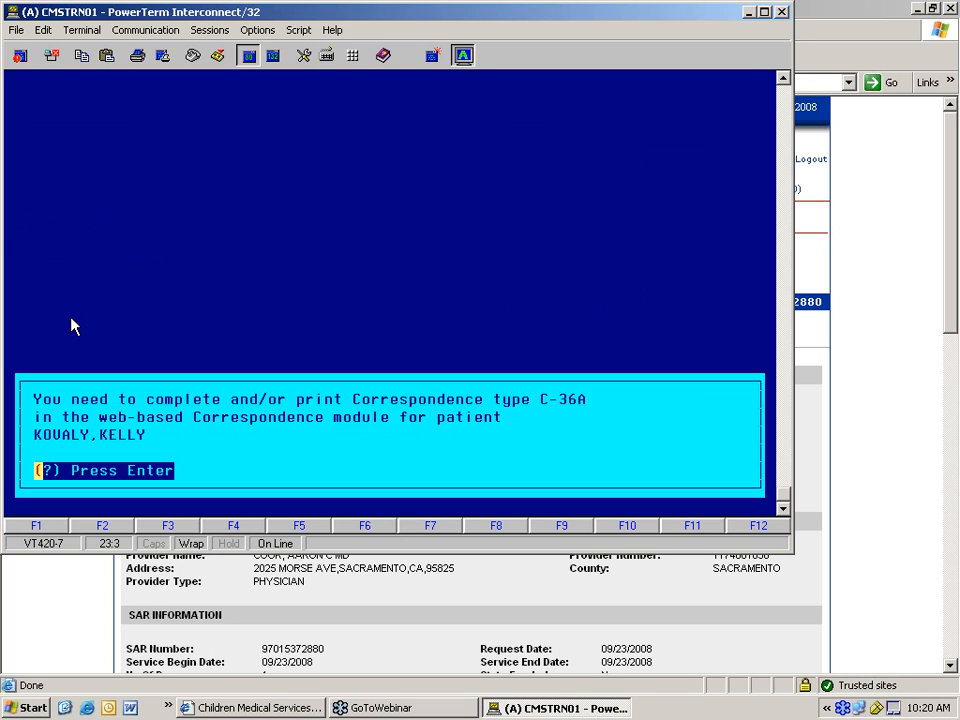
key(Return)
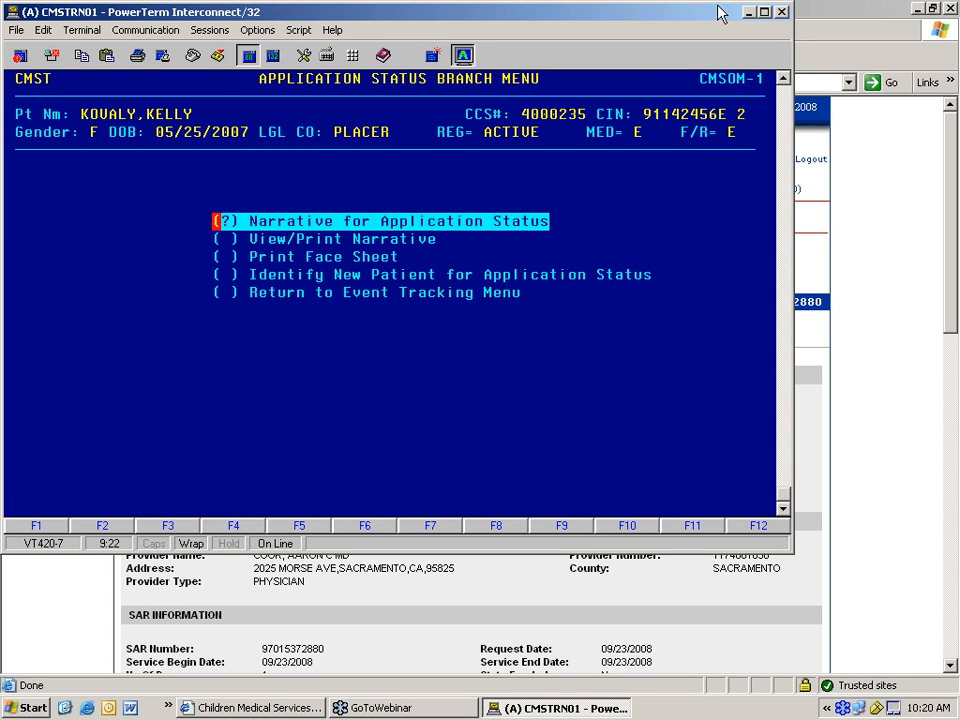
- Open the incomplete C-36A Application letter #2 from the Home Page's Incomplete letters list
click(749, 12)
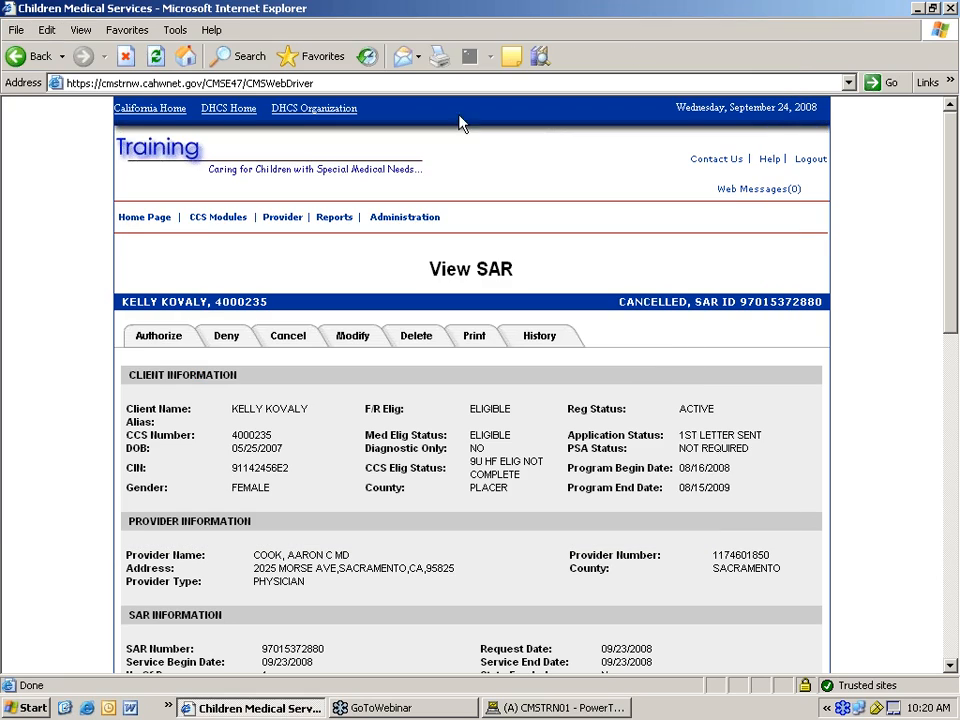
click(148, 218)
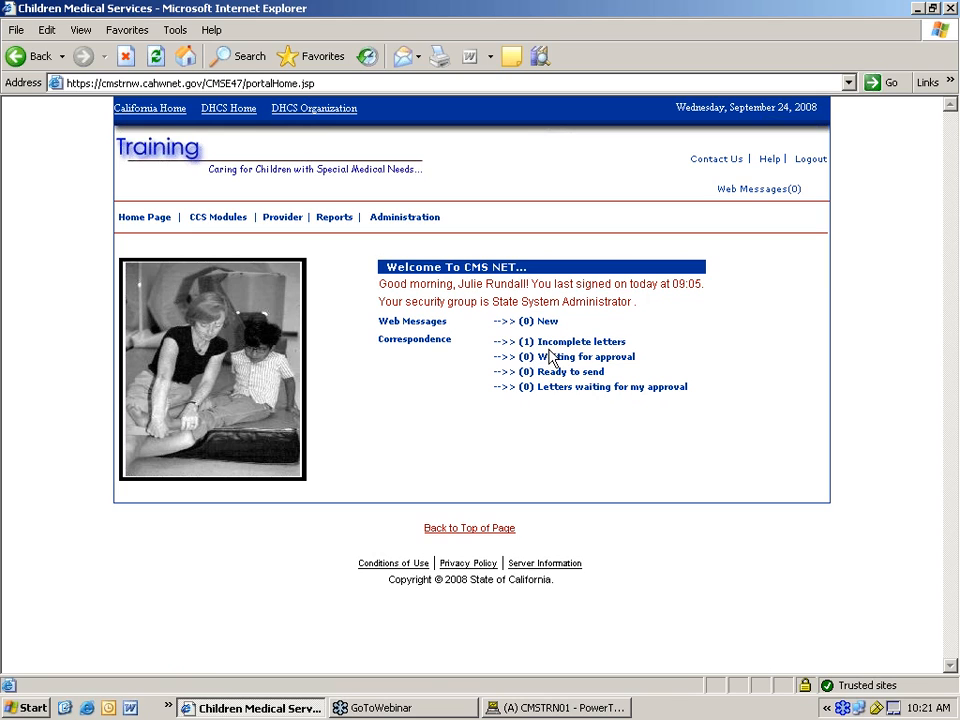
click(565, 344)
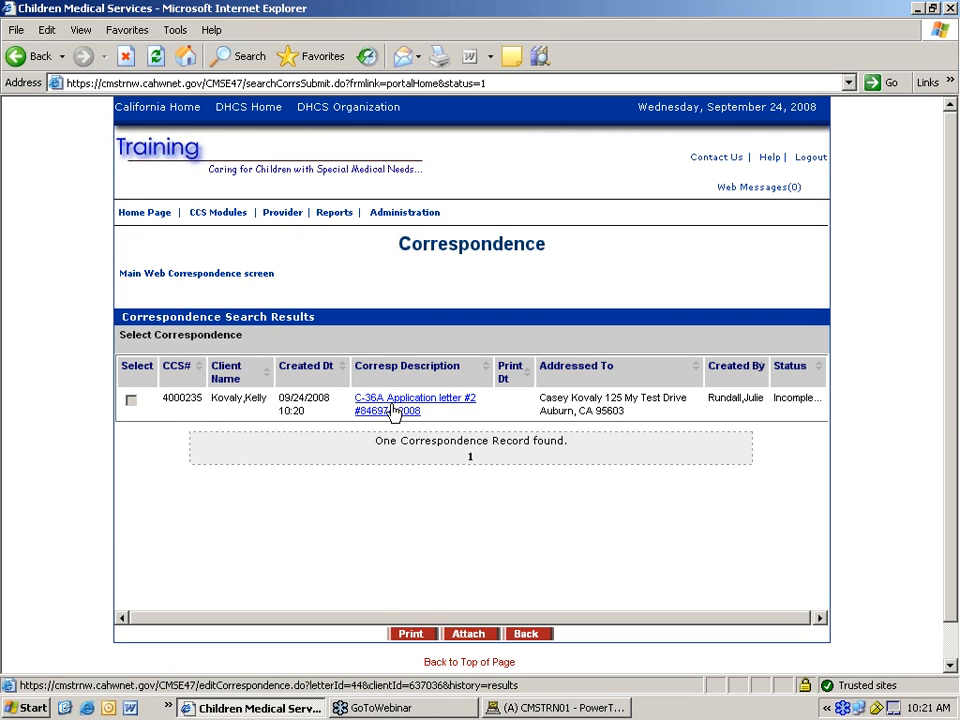
click(396, 411)
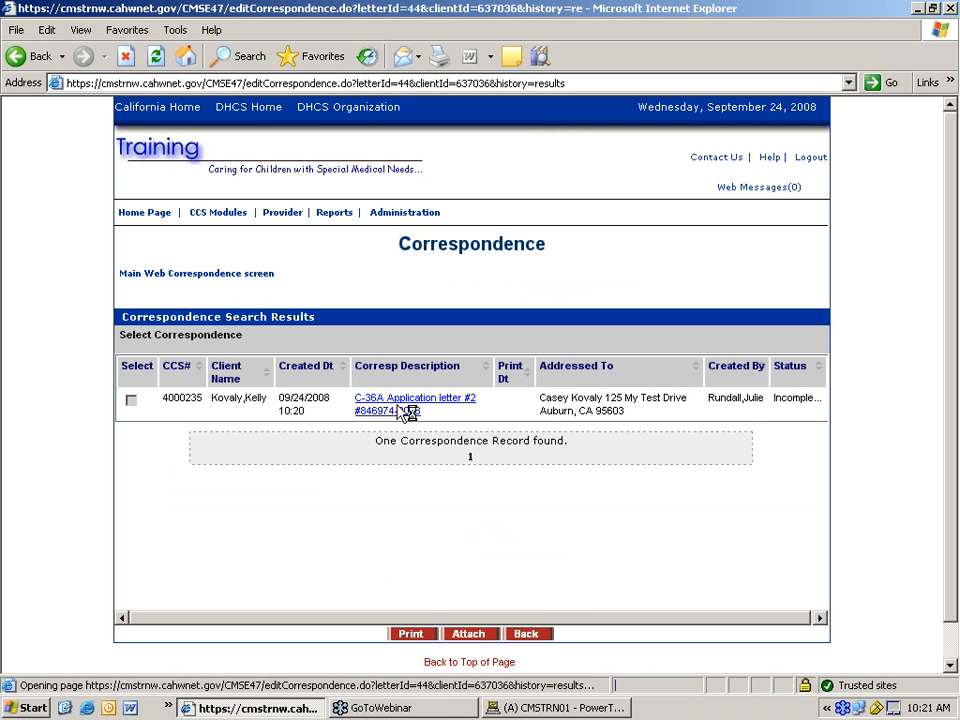
scroll(396, 418, down, 2)
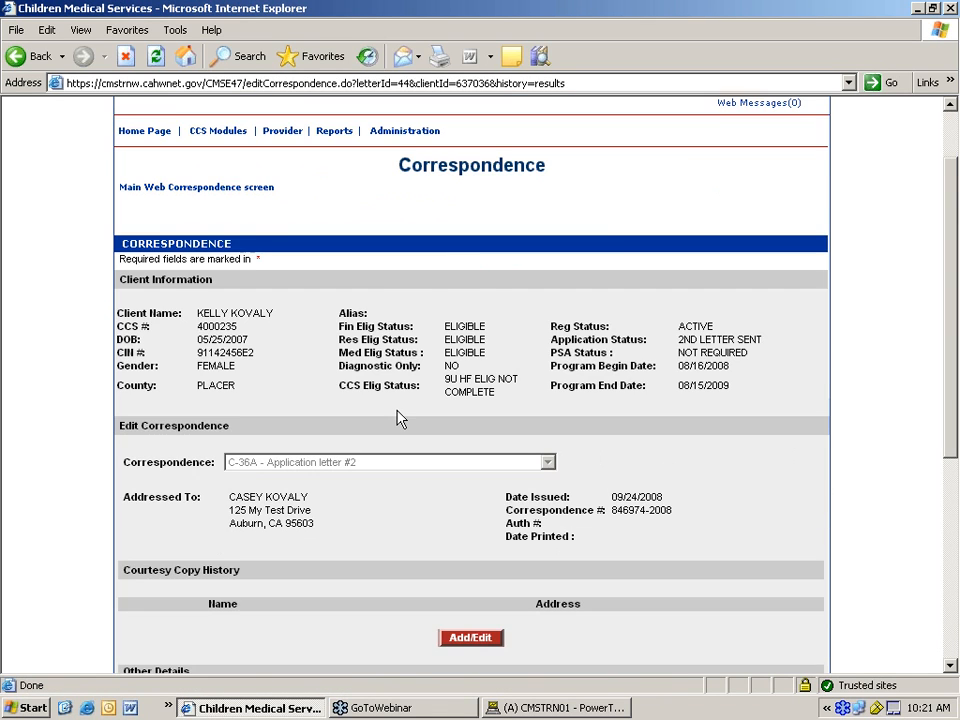
scroll(396, 418, down, 4)
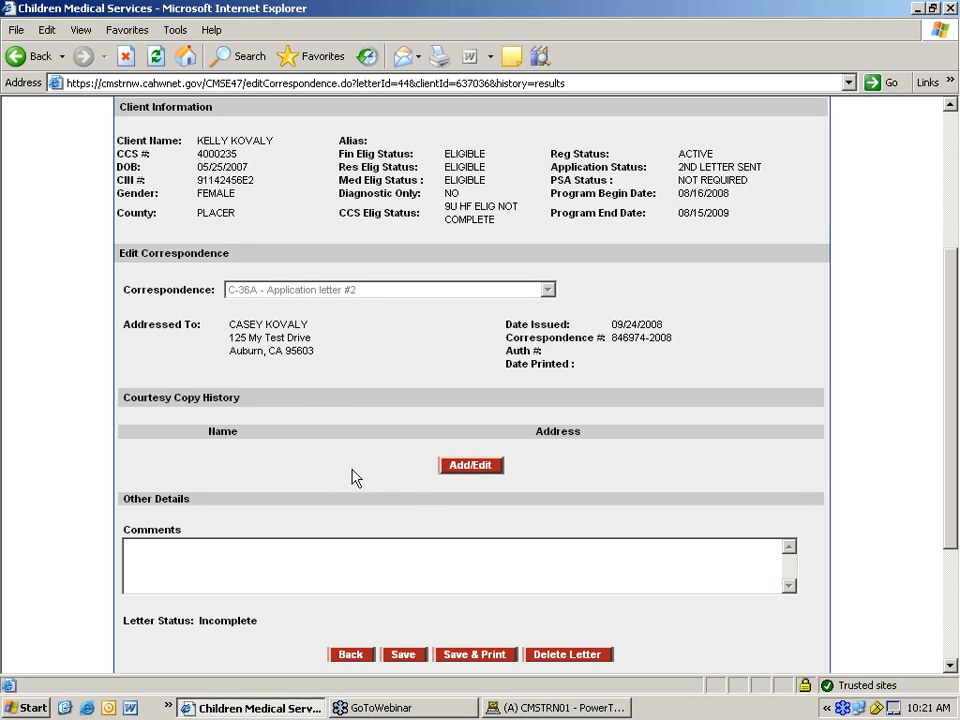
scroll(318, 385, down, 2)
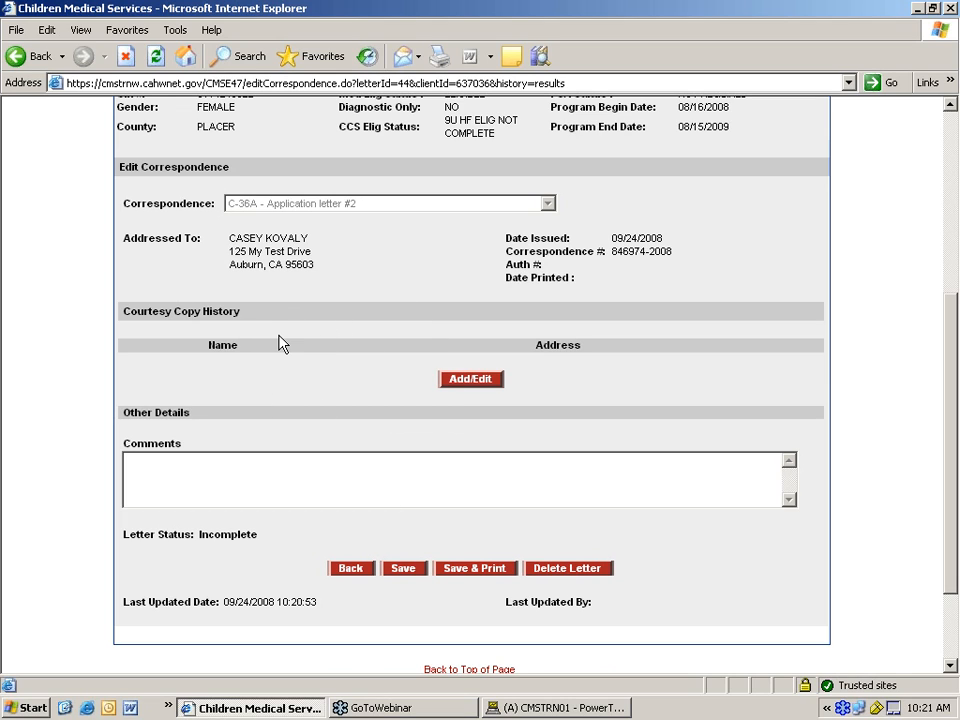
- Add the Regional Office as a courtesy copy recipient on the C-36A letter
click(462, 390)
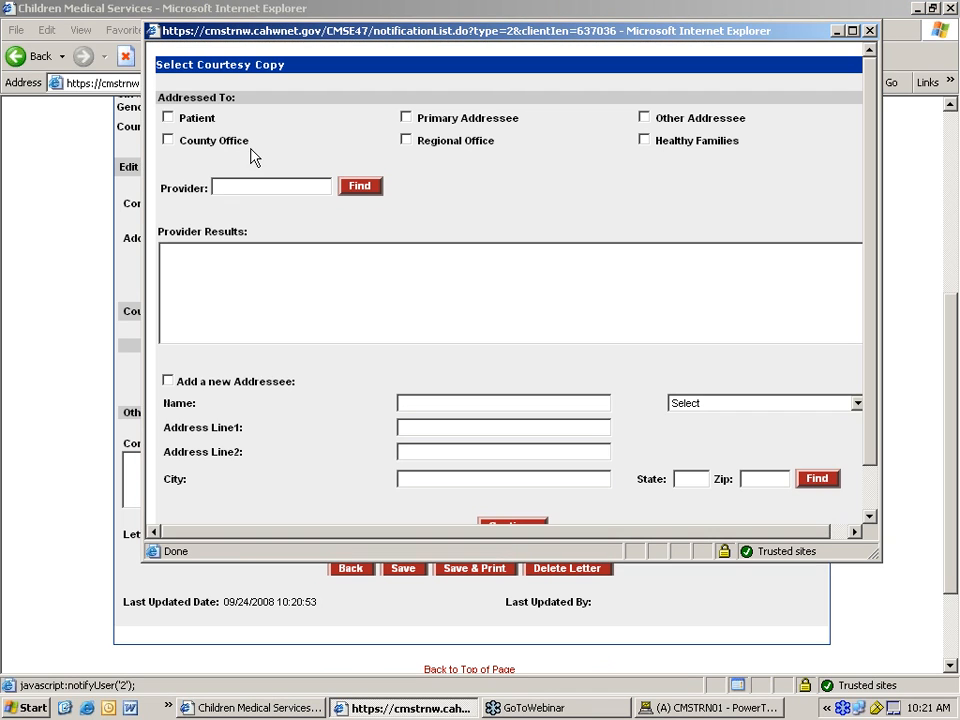
click(406, 140)
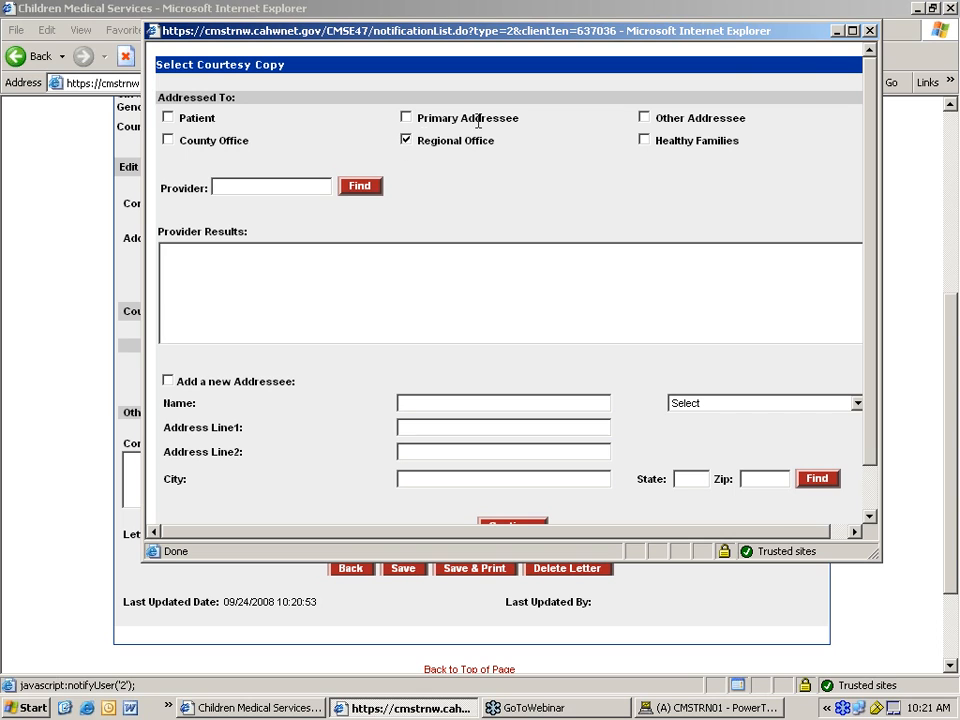
click(869, 30)
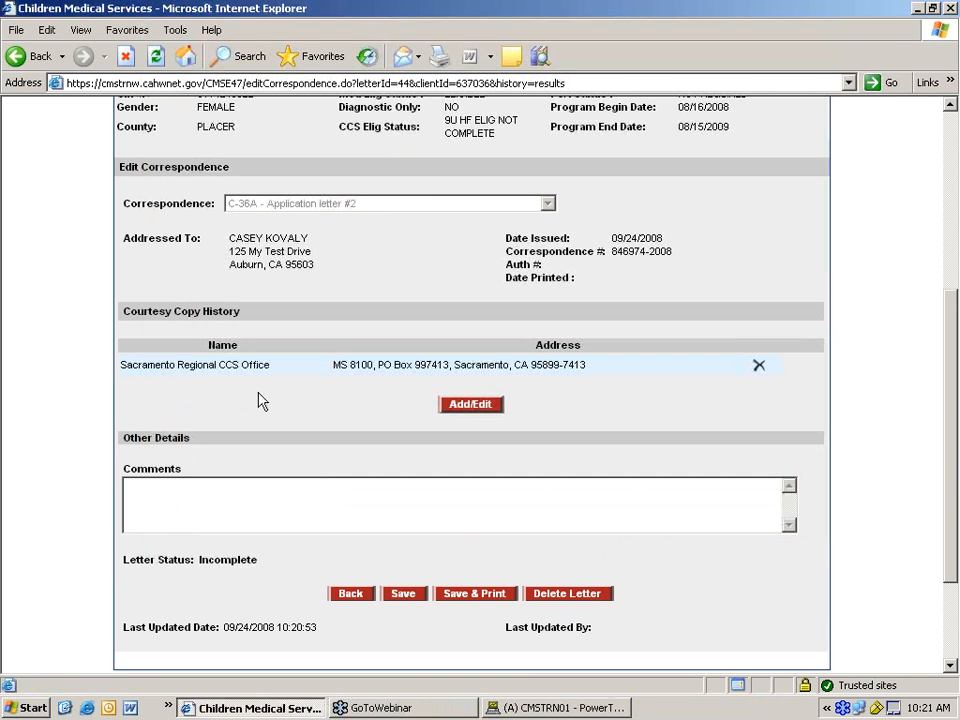
scroll(260, 380, down, 3)
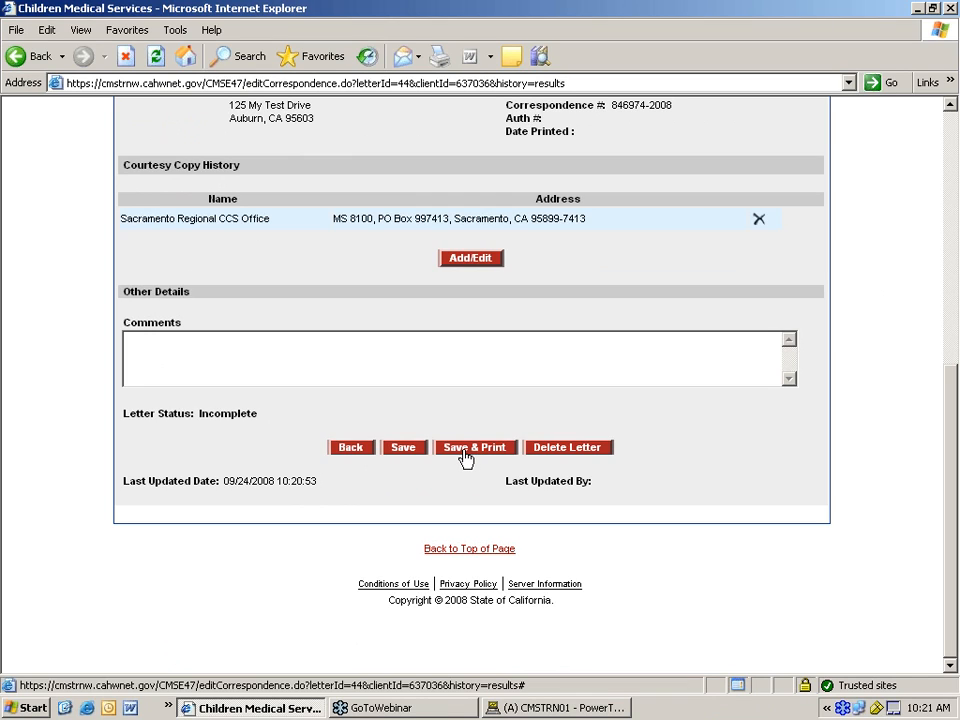
- Save the C-36A letter and list the Ready to send correspondence
click(403, 451)
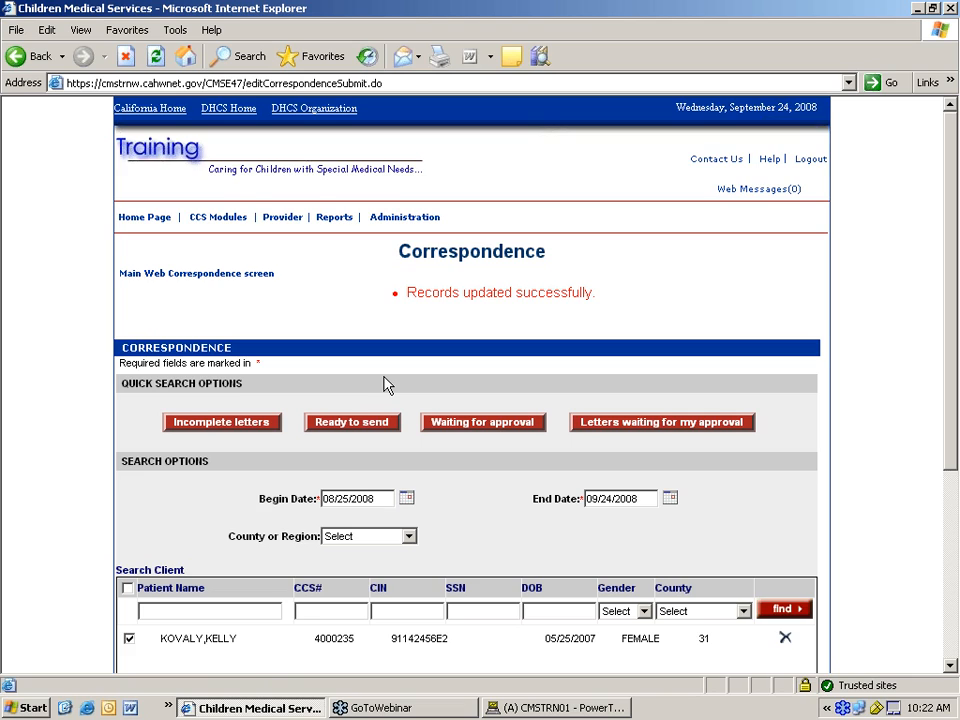
scroll(390, 400, down, 2)
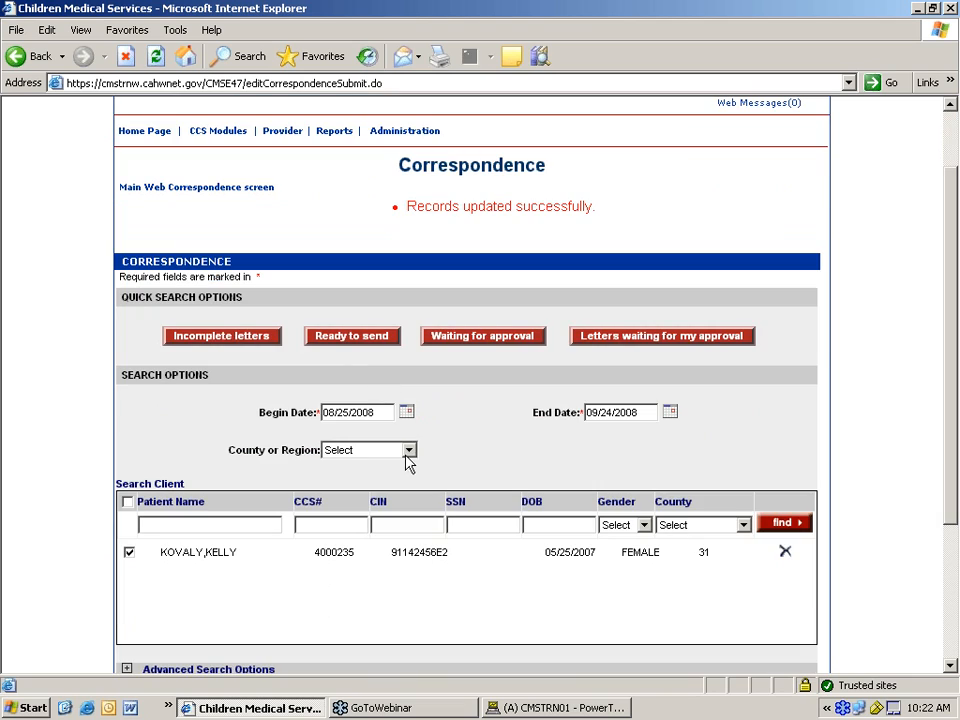
click(343, 340)
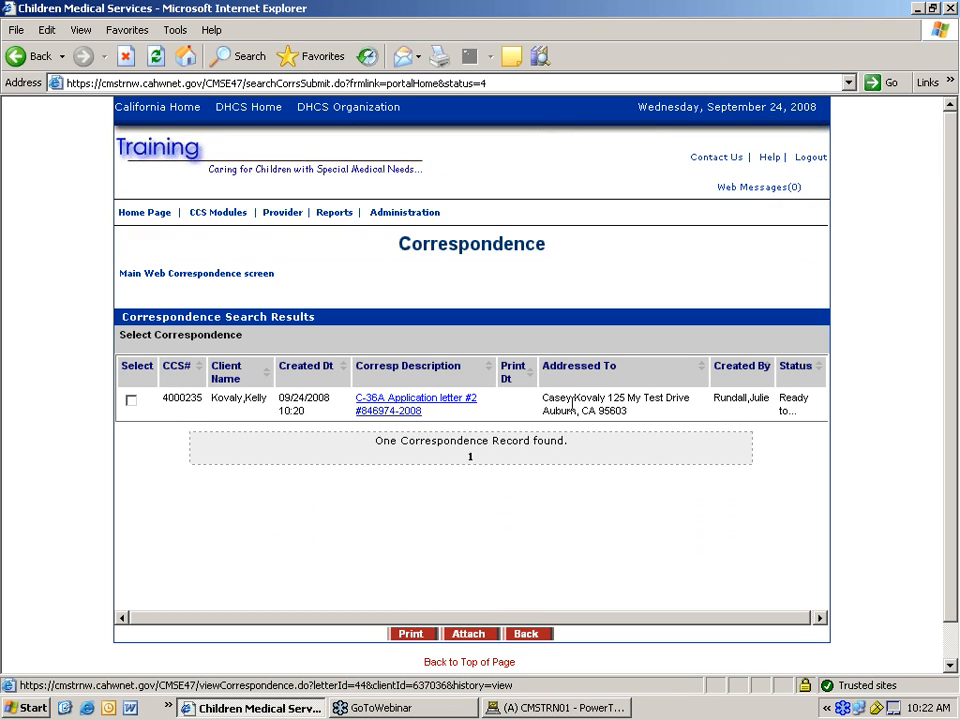
- Open the C-36A letter from the Ready to send results to review it
click(412, 410)
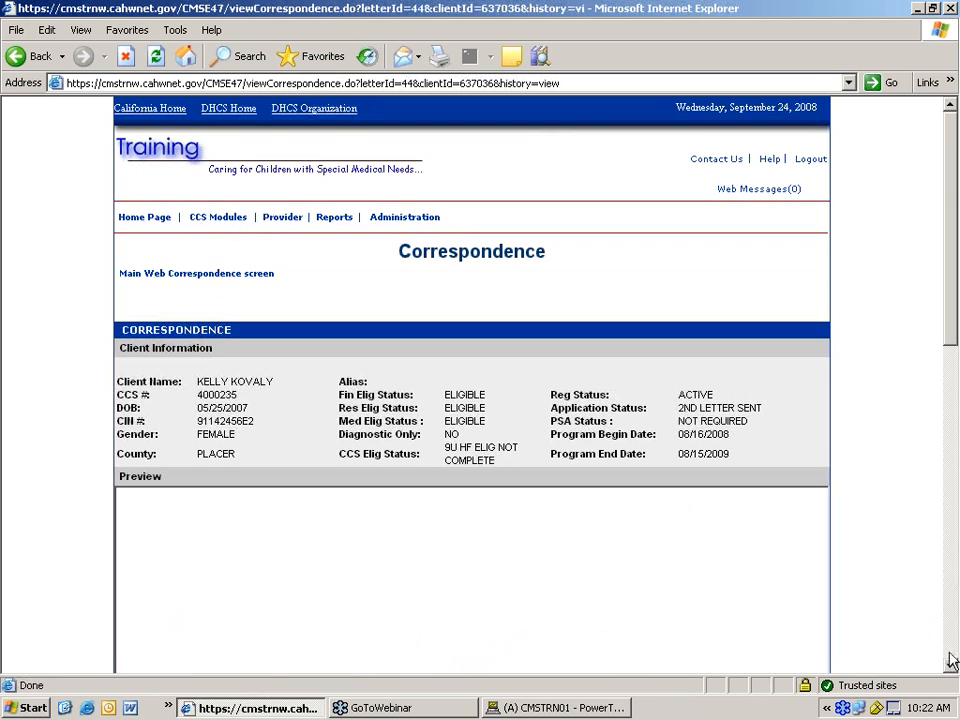
scroll(952, 668, down, 8)
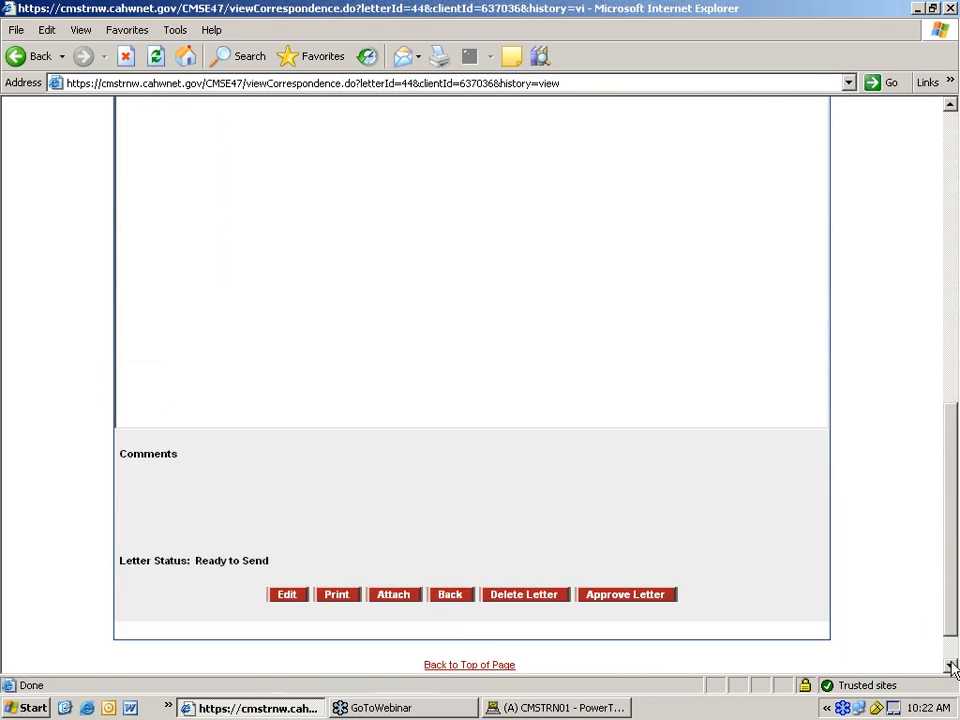
click(954, 285)
drag(949, 437, 955, 621)
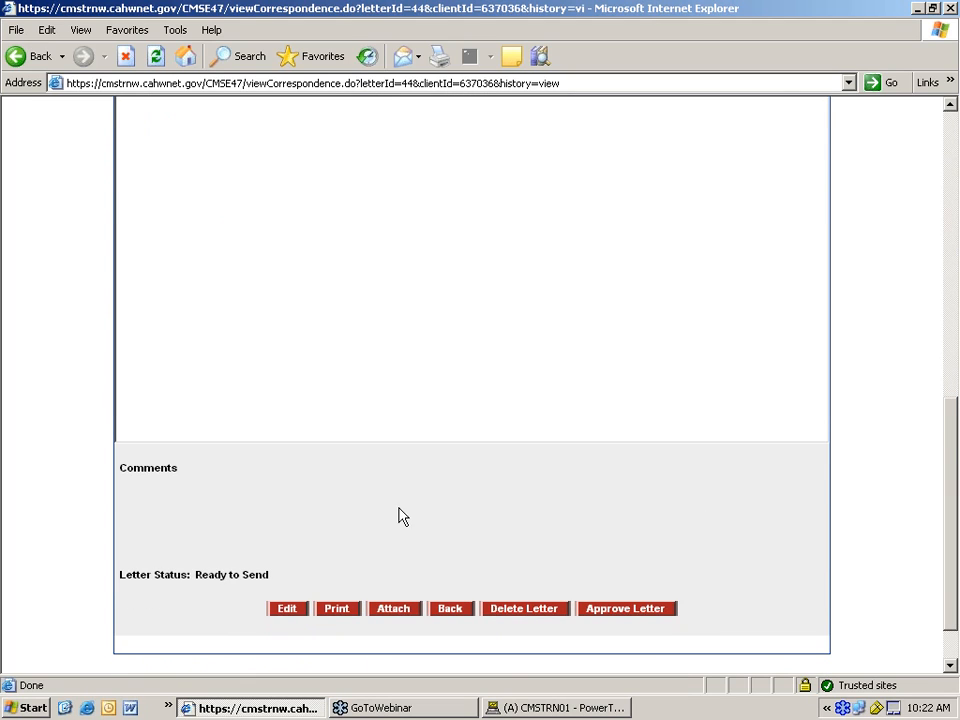
click(519, 612)
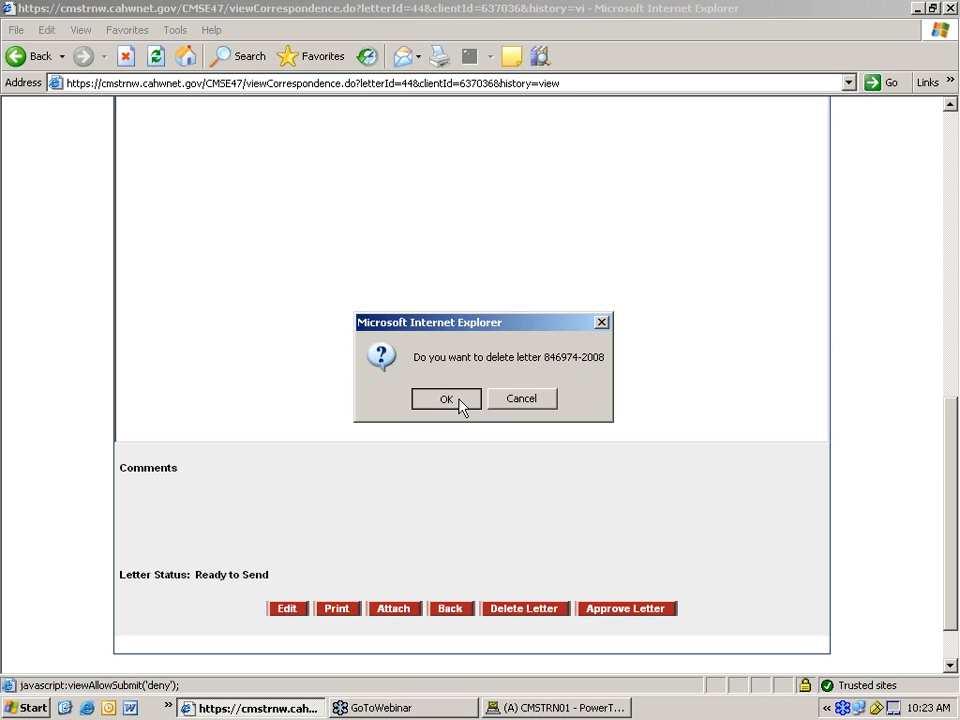
click(458, 398)
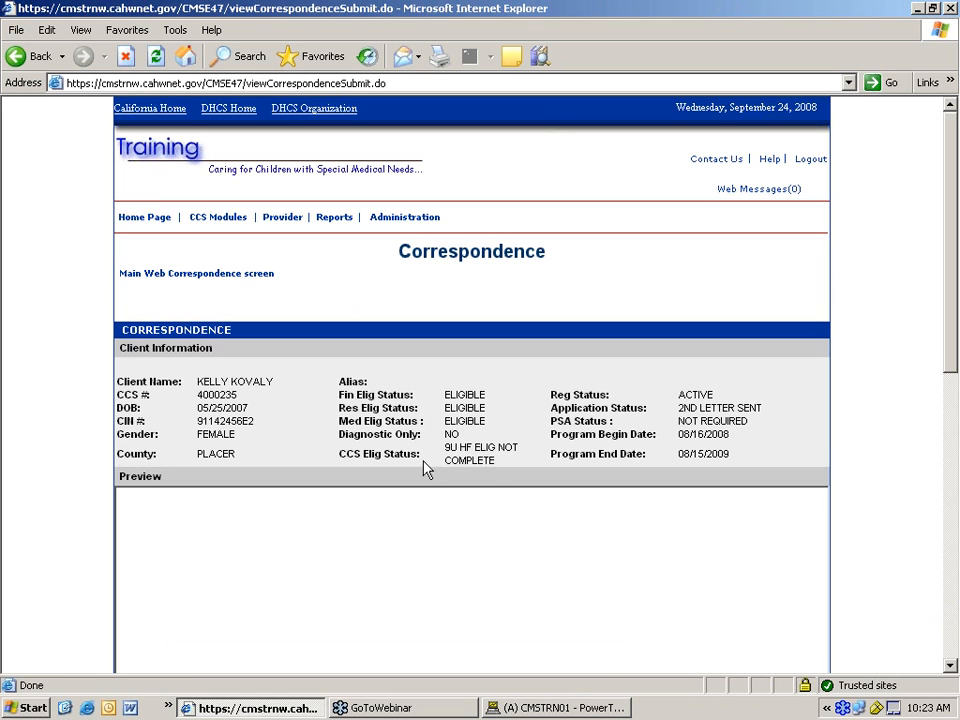
click(951, 665)
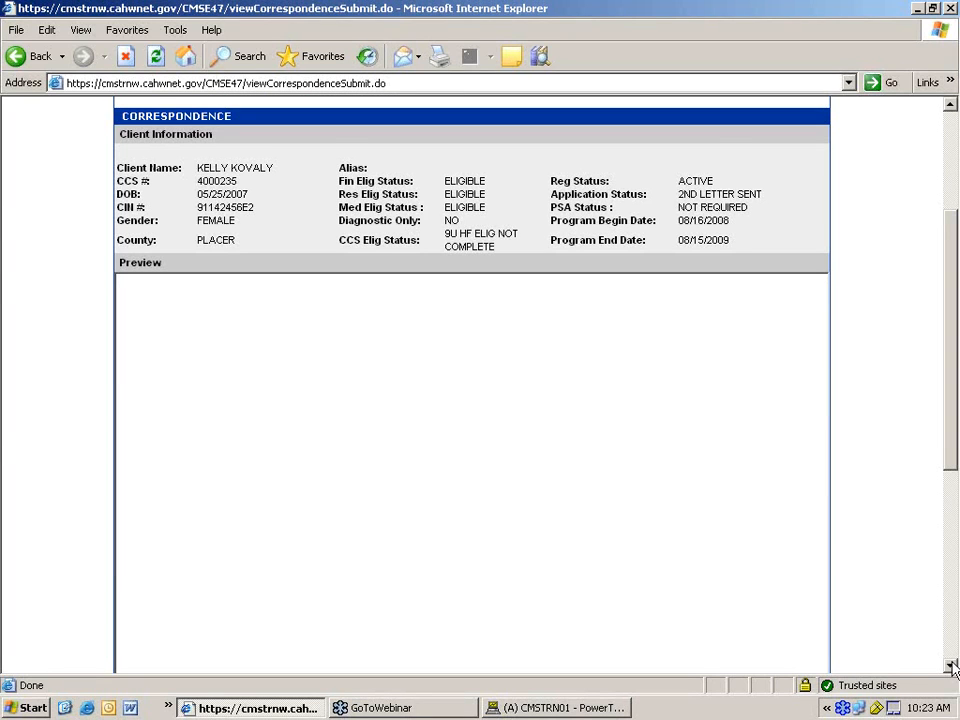
click(951, 665)
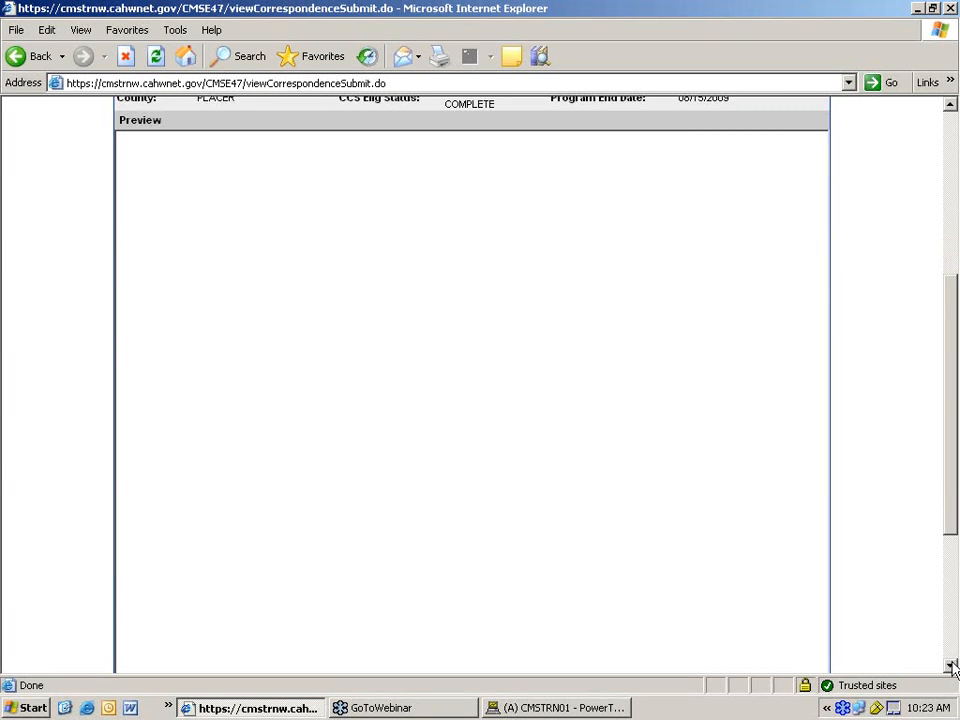
click(951, 665)
click(951, 665)
drag(953, 590, 838, 452)
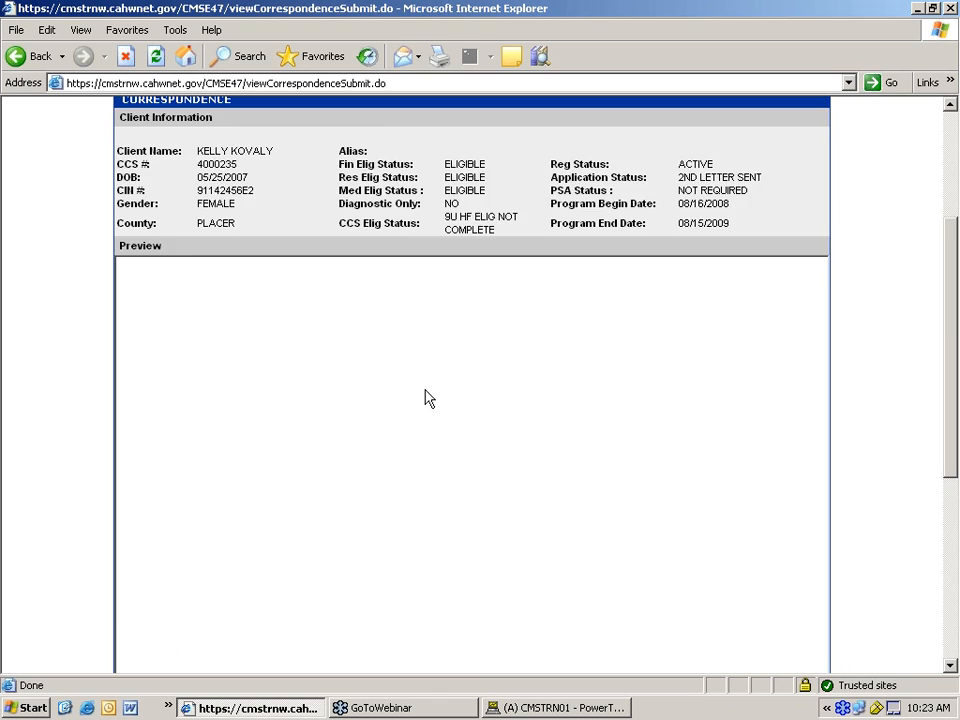
scroll(426, 397, down, 5)
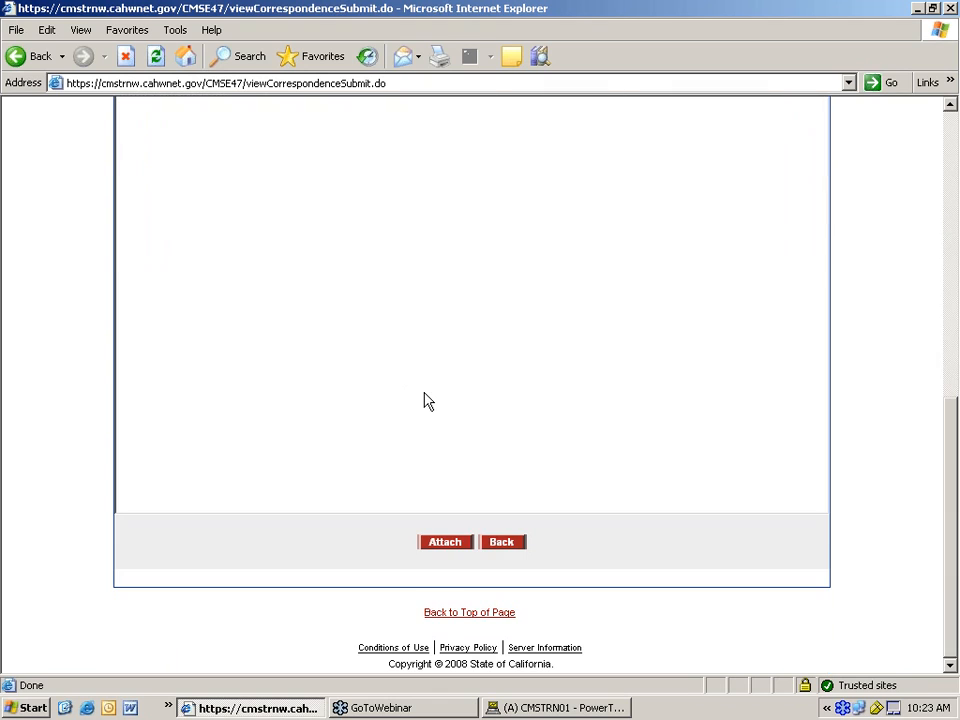
- Go back to the Home Page and open the Correspondence search page
click(517, 541)
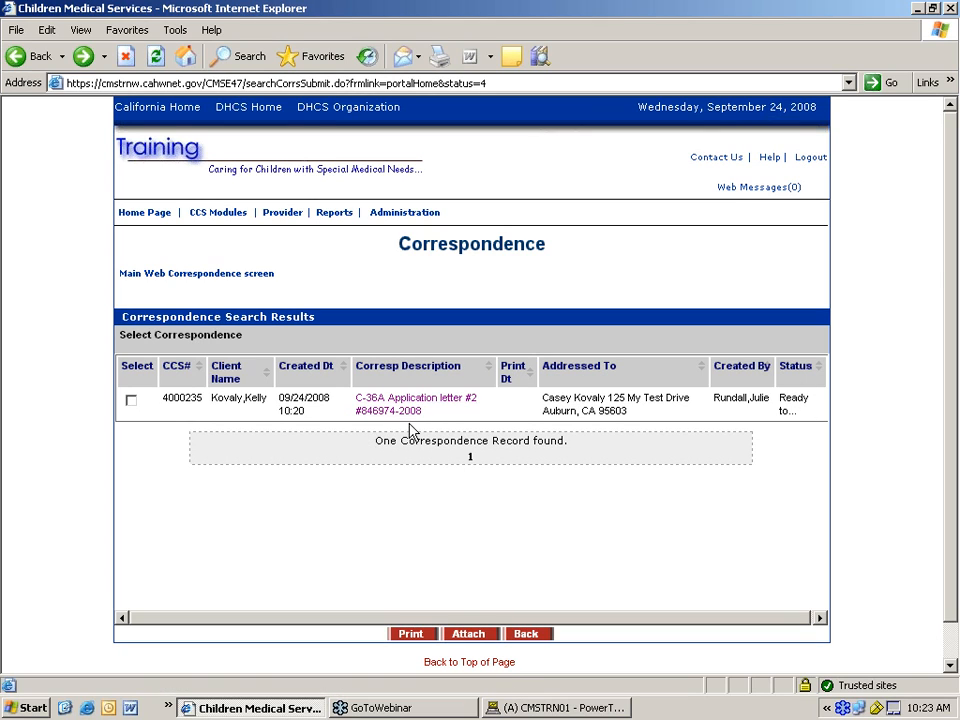
click(145, 216)
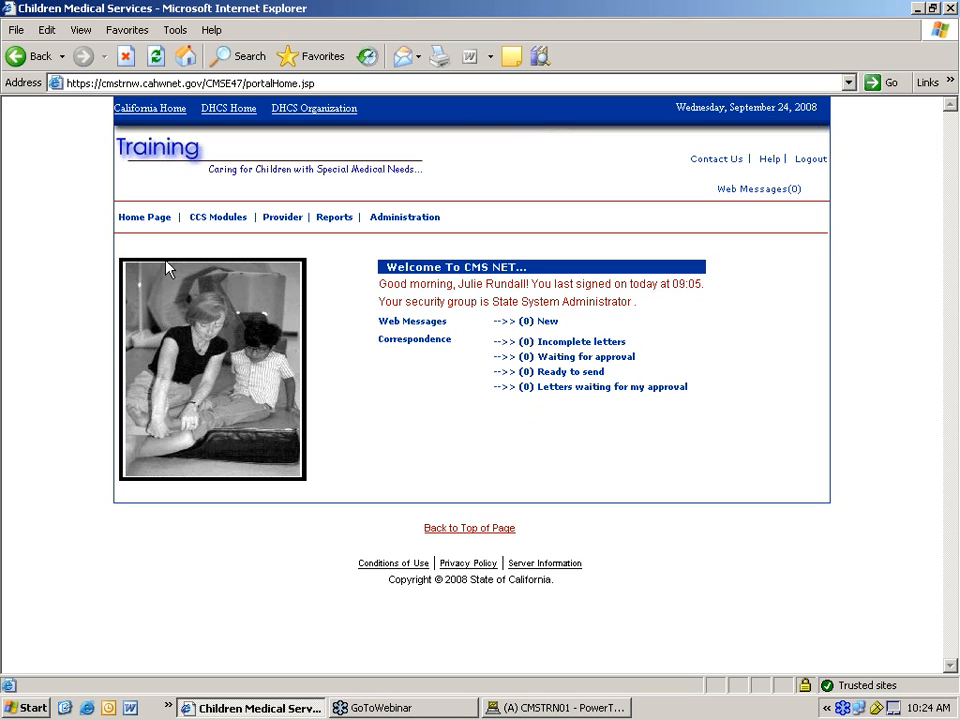
click(414, 345)
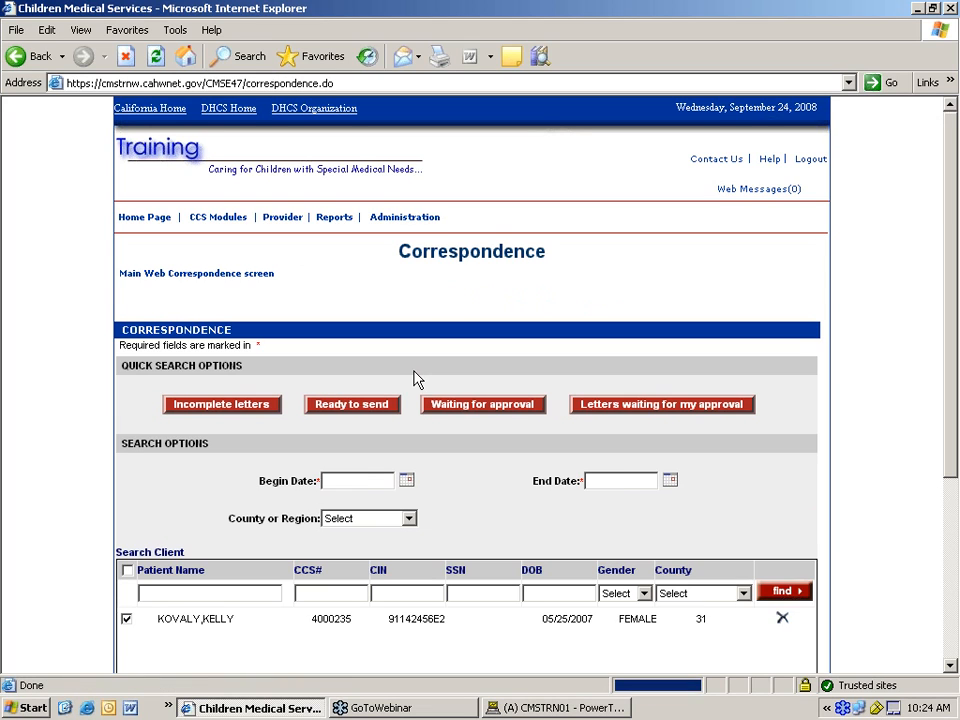
- Search the client's existing letters with Sent unchecked under Advanced Search Options
scroll(413, 379, down, 5)
click(126, 456)
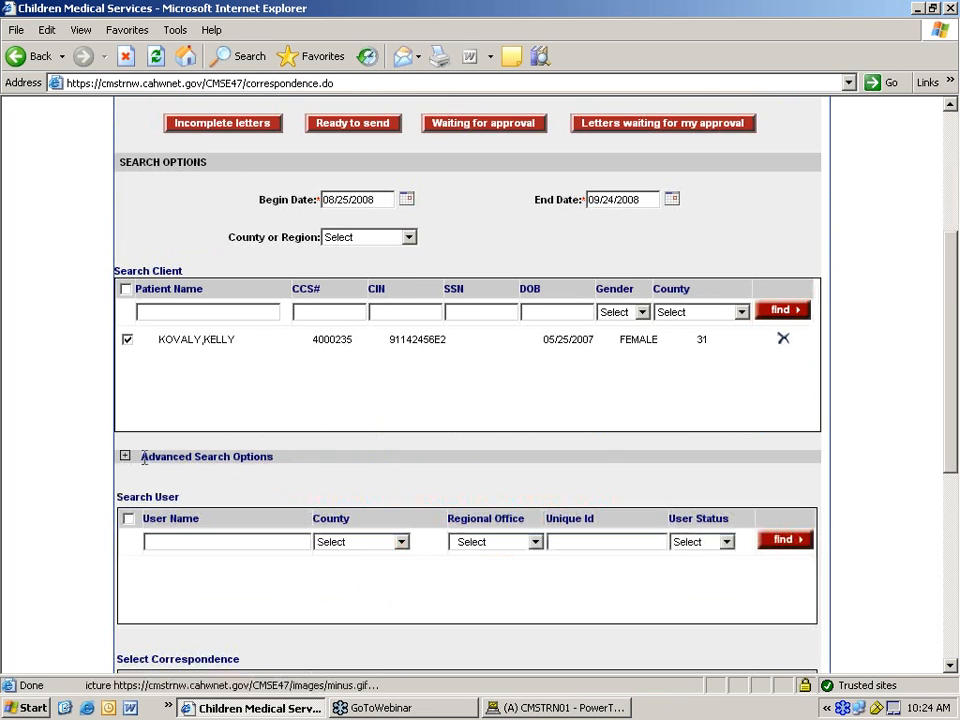
scroll(370, 437, down, 8)
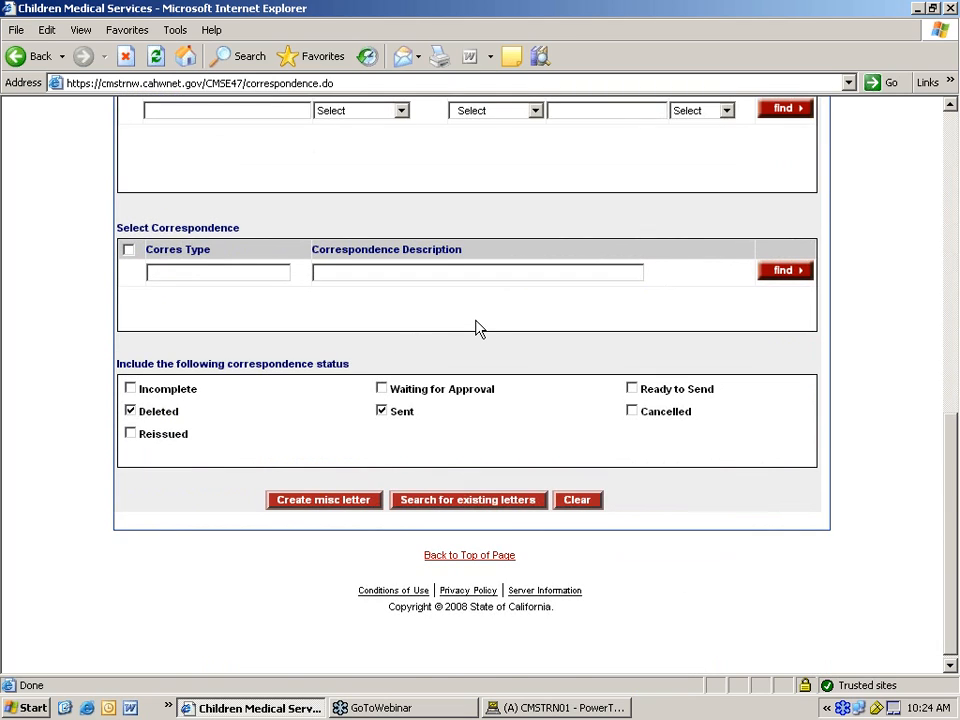
scroll(470, 340, up, 2)
scroll(463, 392, down, 2)
click(382, 413)
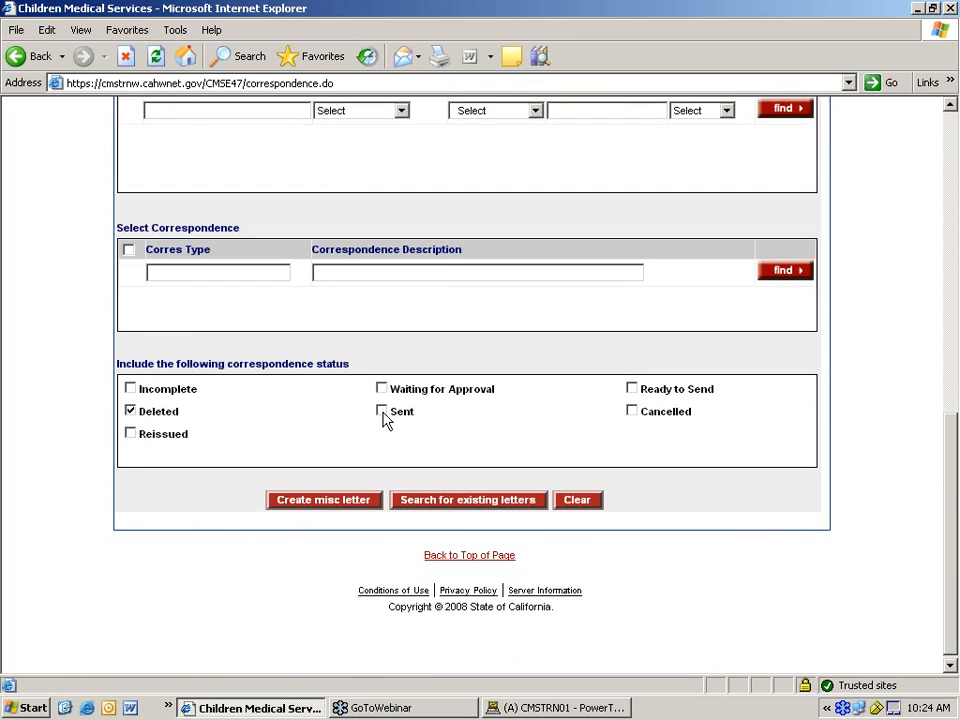
click(490, 502)
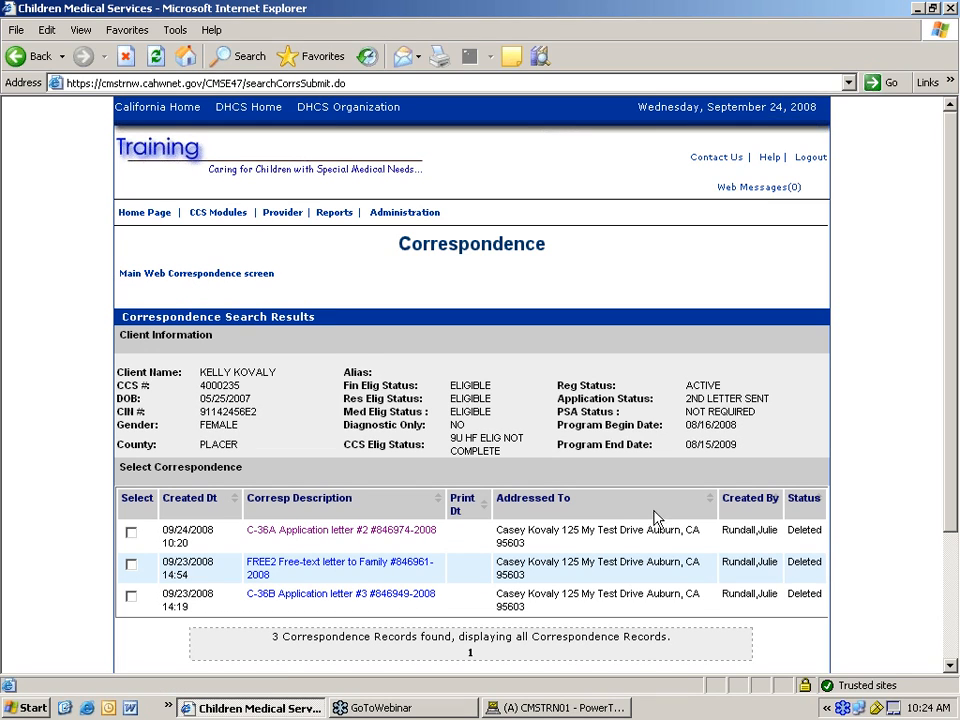
scroll(660, 521, down, 3)
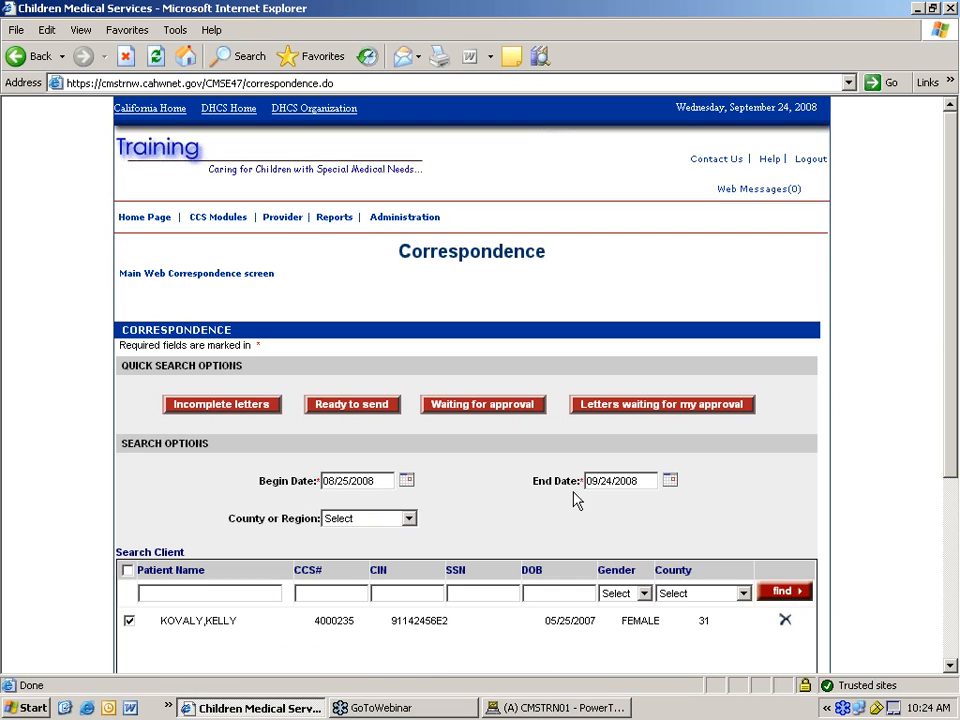
- Rerun the client's letter search with Deleted unchecked and Sent checked
click(951, 666)
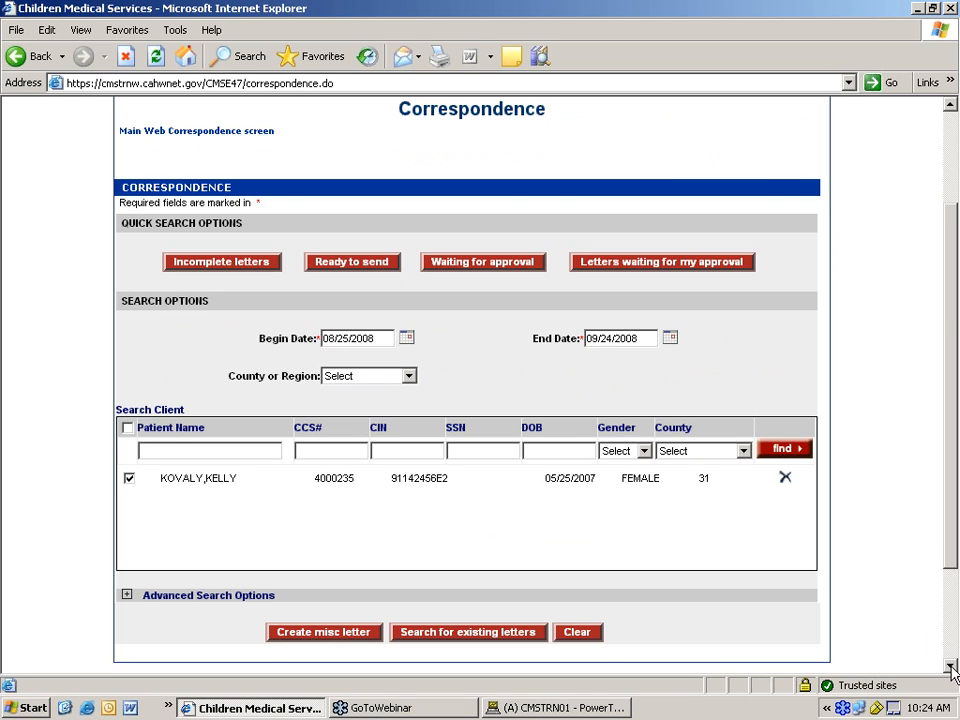
click(951, 666)
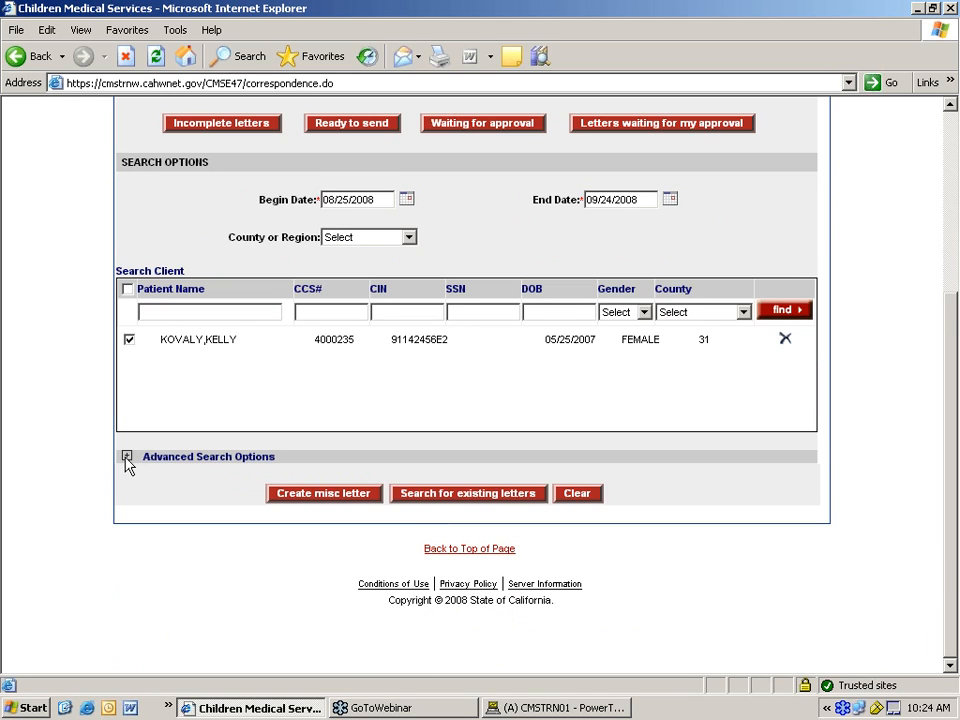
click(126, 457)
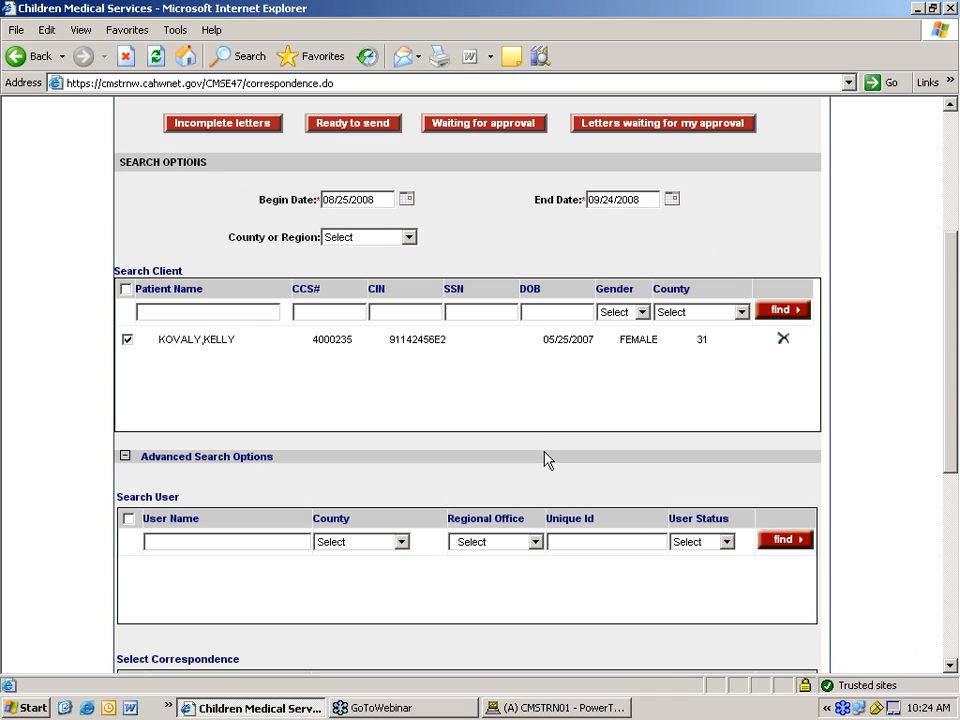
scroll(544, 460, down, 5)
click(130, 411)
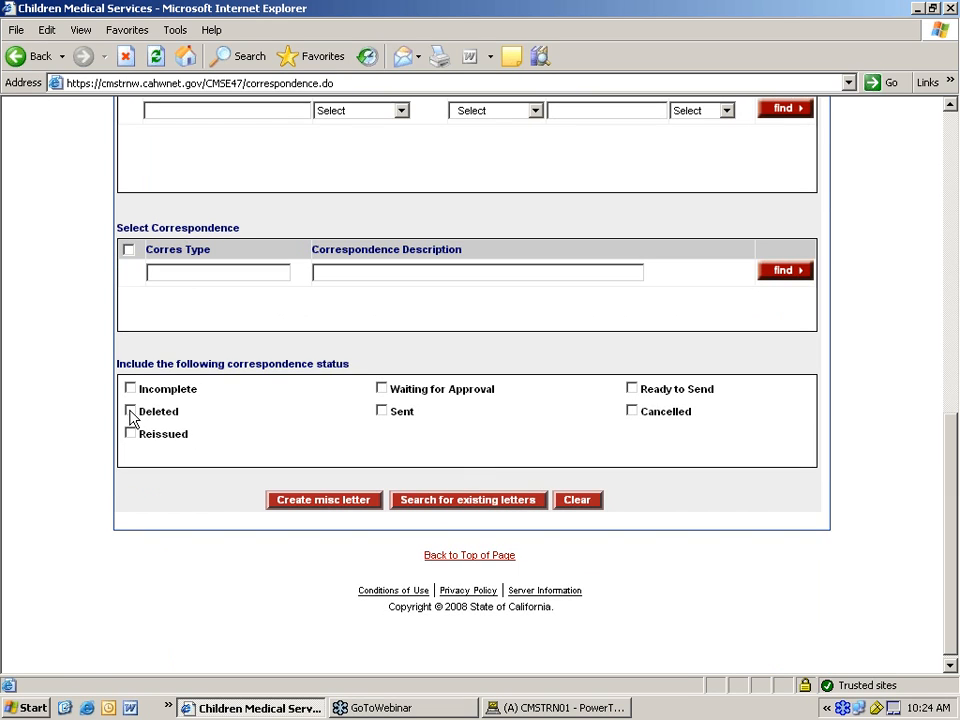
click(381, 412)
scroll(632, 359, up, 2)
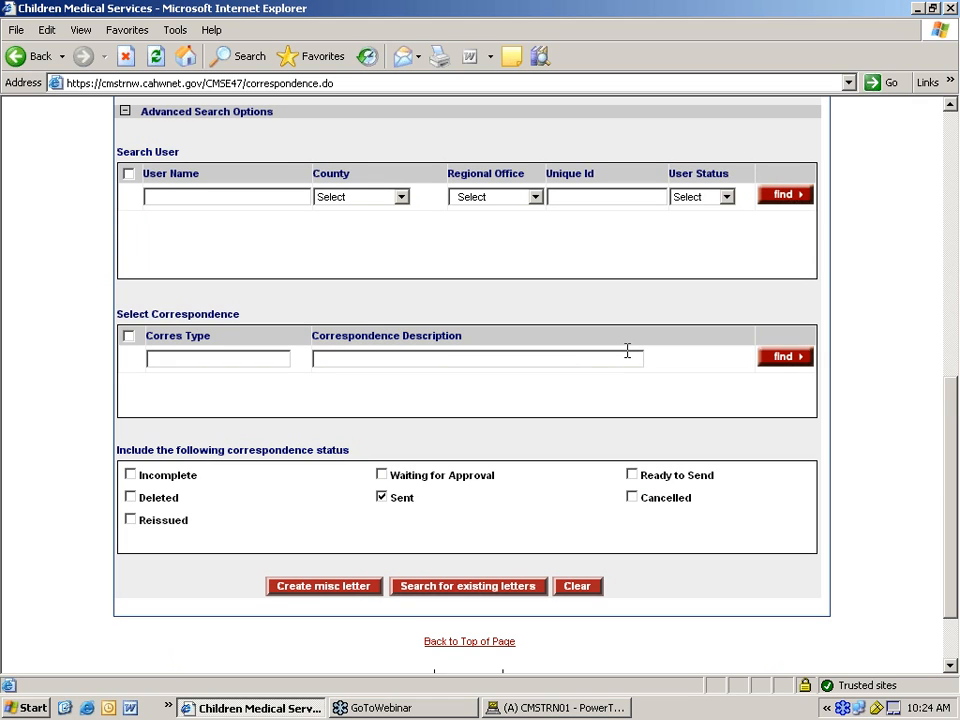
scroll(627, 350, up, 4)
right_click(489, 424)
click(446, 435)
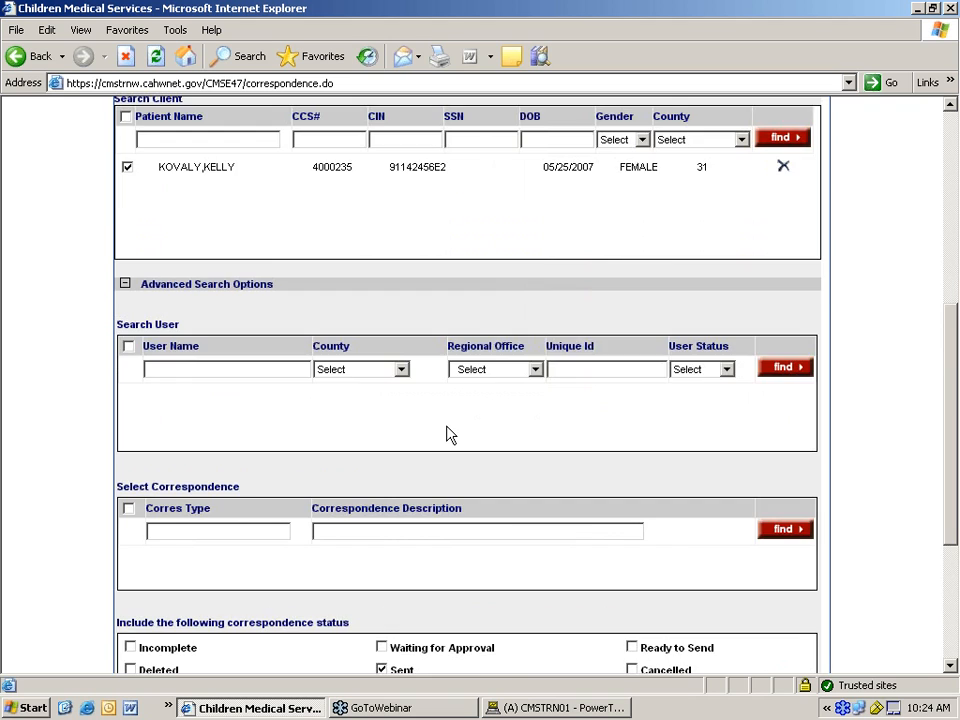
scroll(447, 434, down, 6)
click(452, 503)
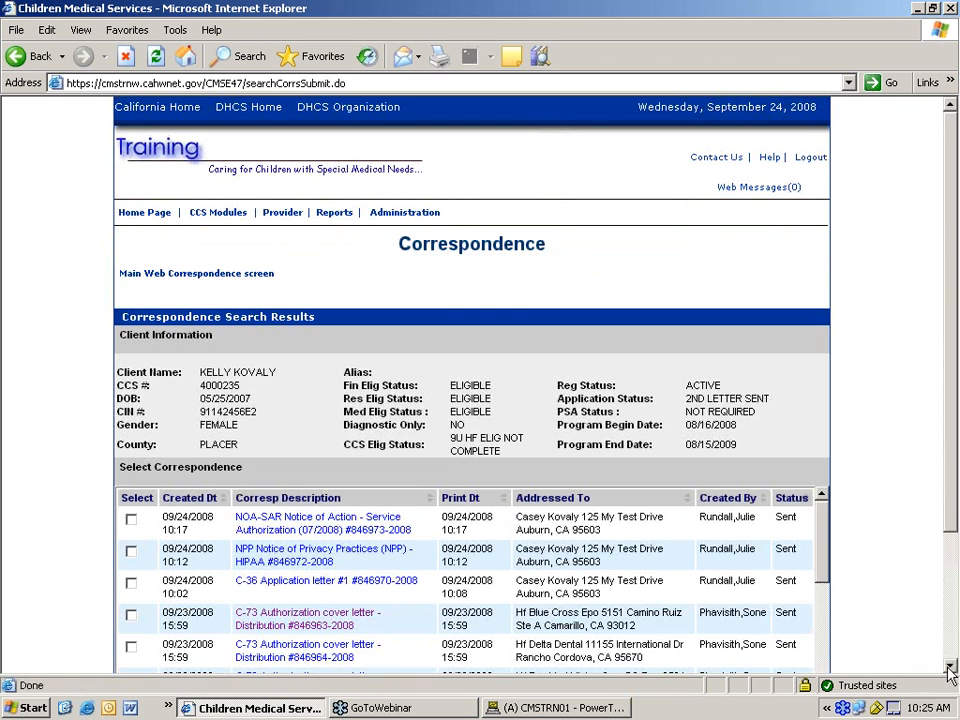
scroll(953, 673, down, 2)
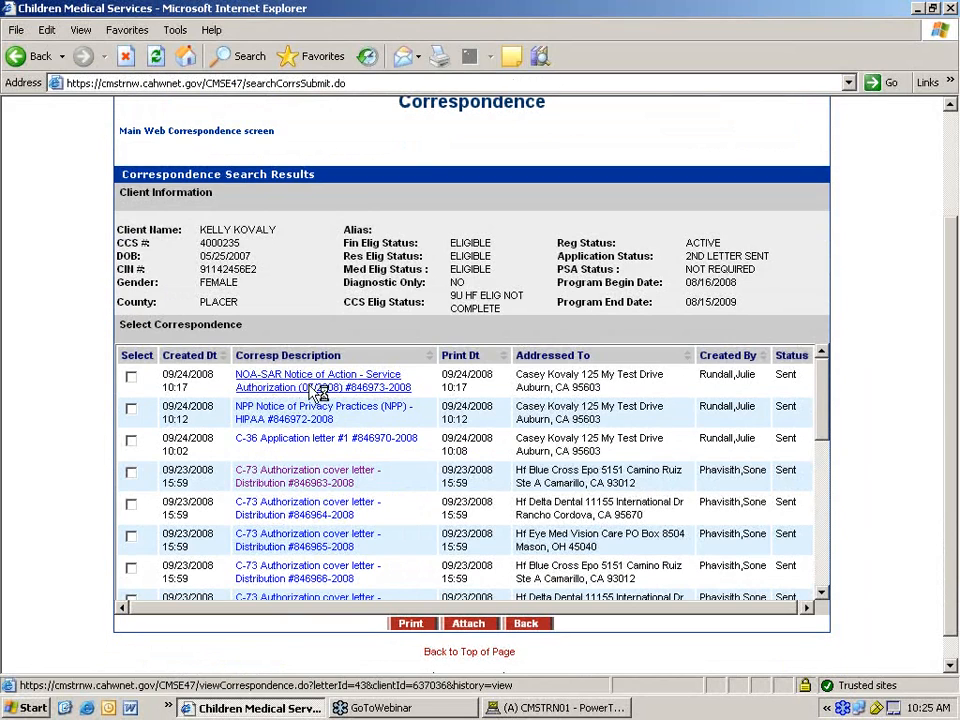
scroll(952, 668, down, 1)
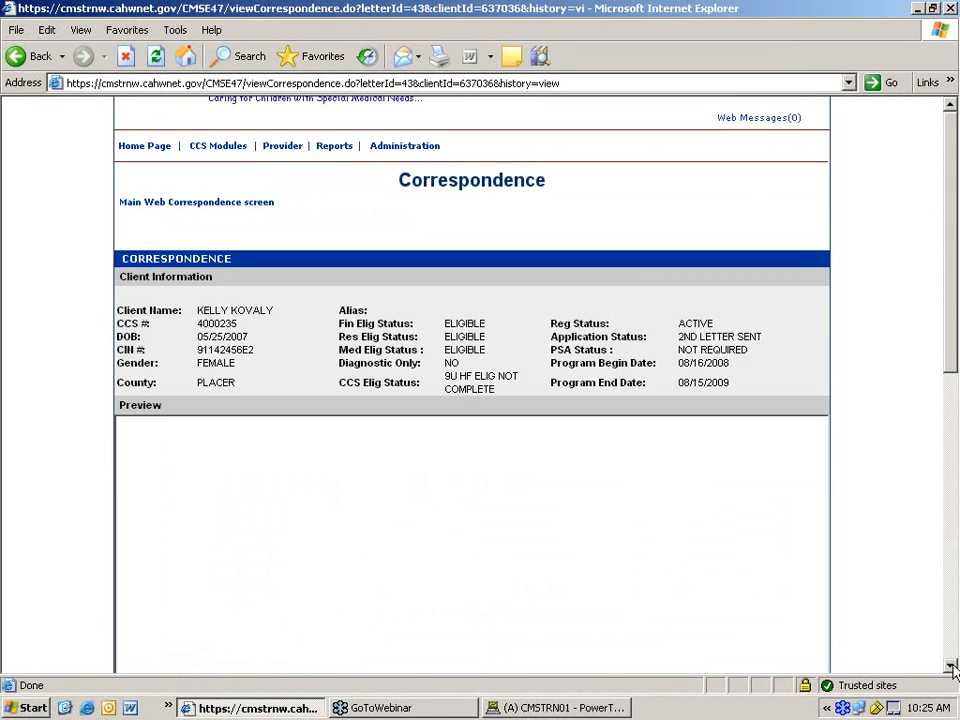
scroll(952, 668, down, 8)
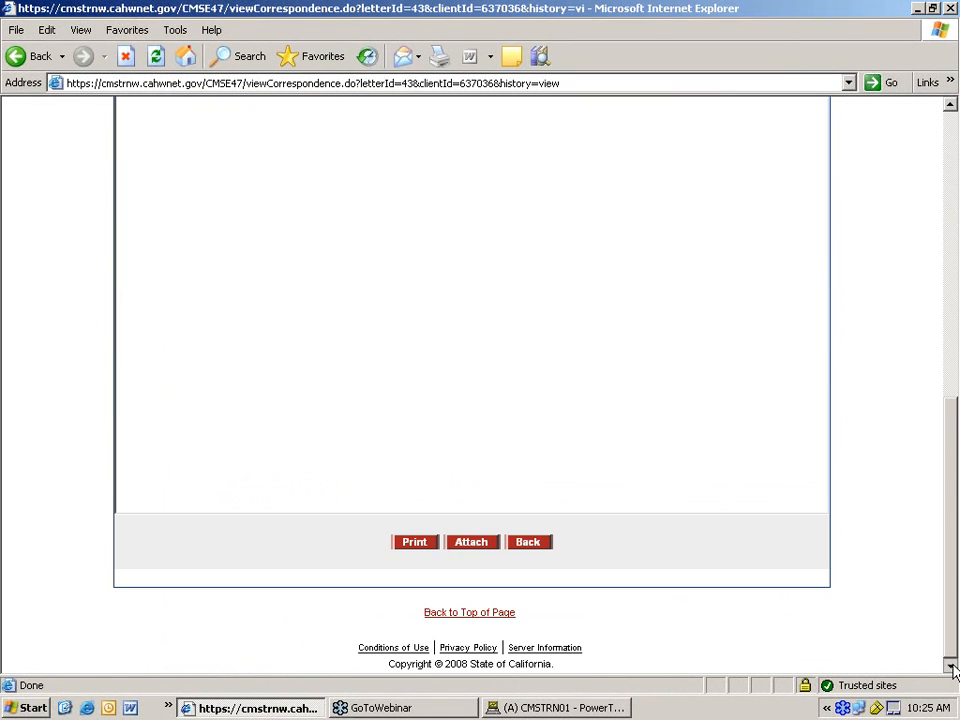
click(414, 543)
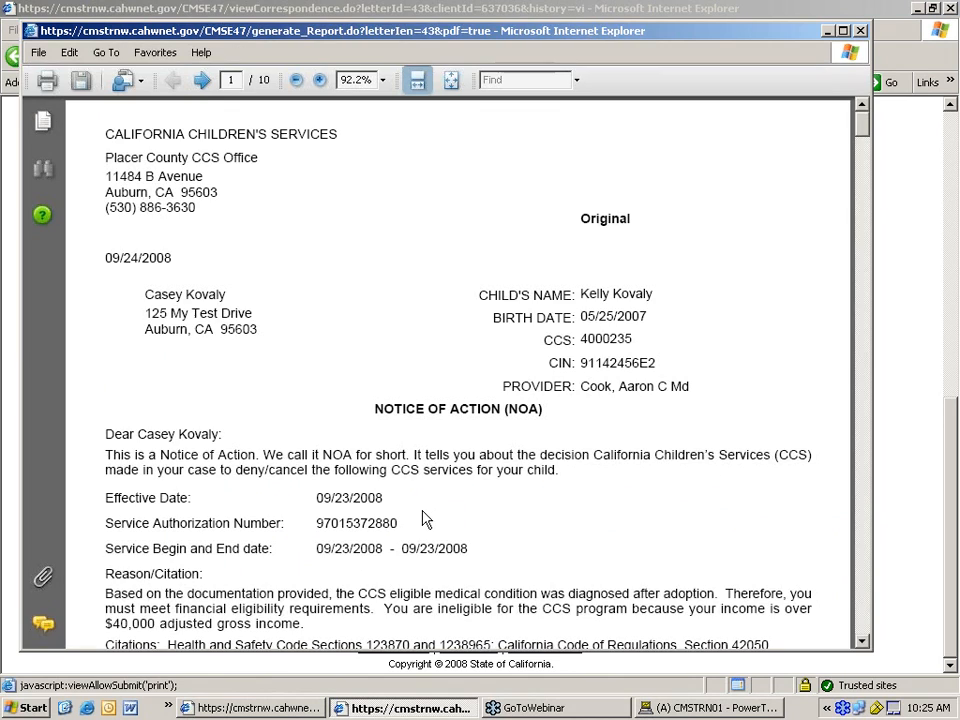
click(862, 645)
click(862, 645)
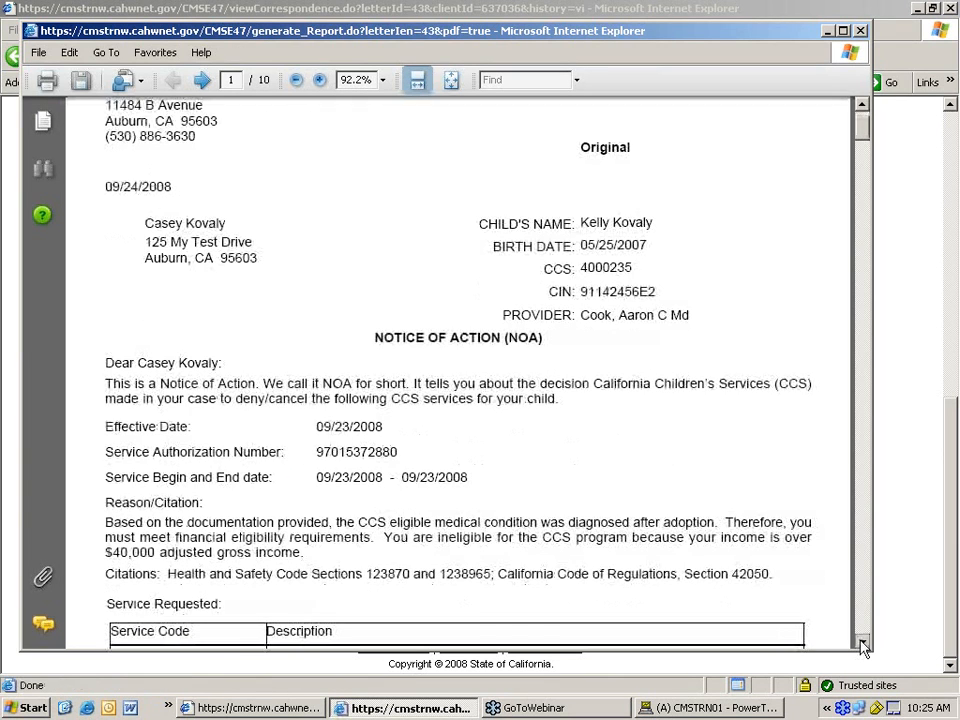
click(862, 643)
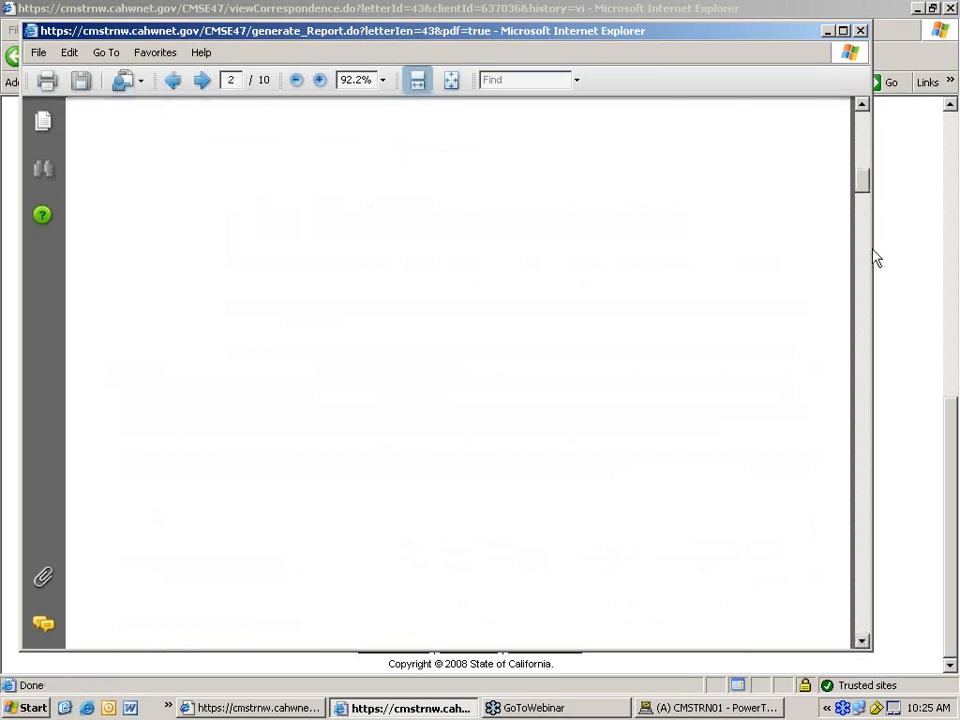
drag(872, 250, 887, 32)
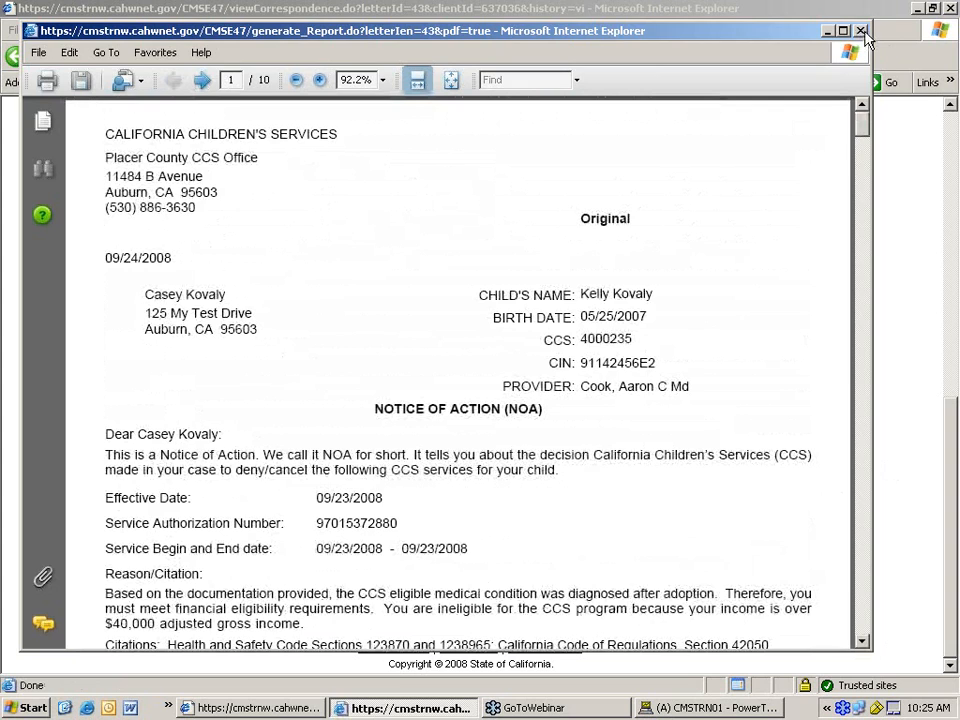
click(861, 31)
click(530, 541)
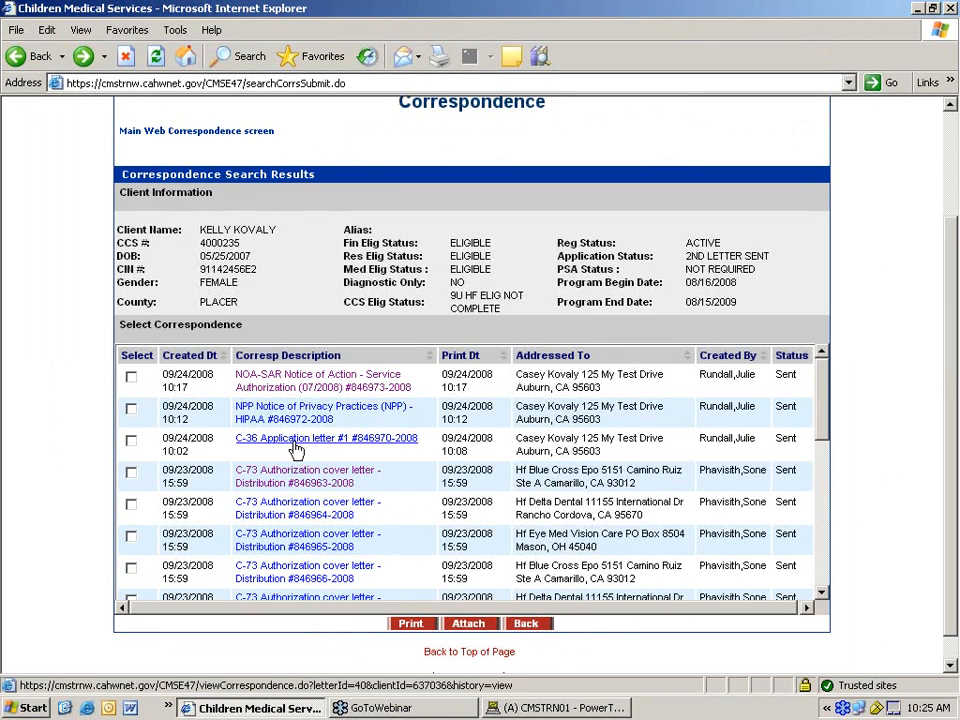
click(296, 449)
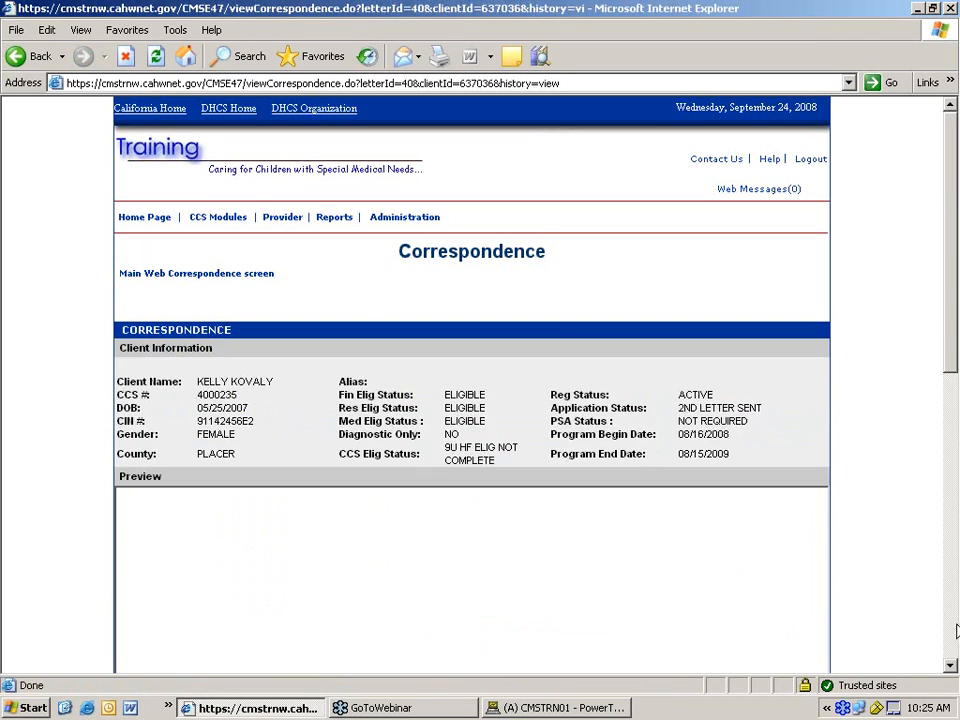
click(957, 631)
drag(955, 621, 550, 393)
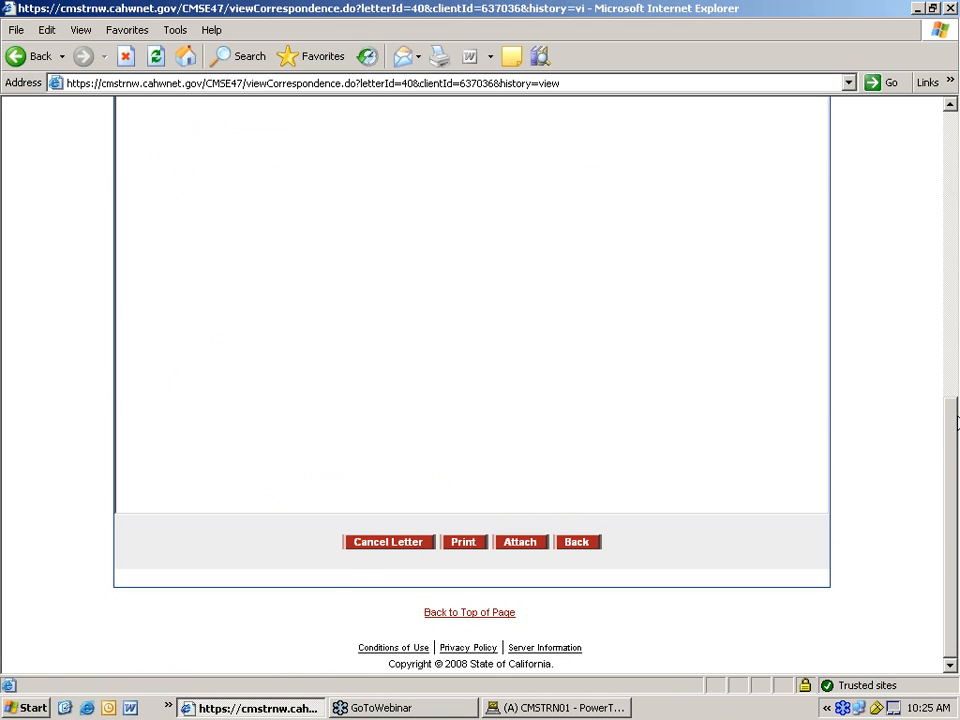
mouse_move(957, 459)
mouse_down()
mouse_move(957, 334)
mouse_move(955, 462)
mouse_up()
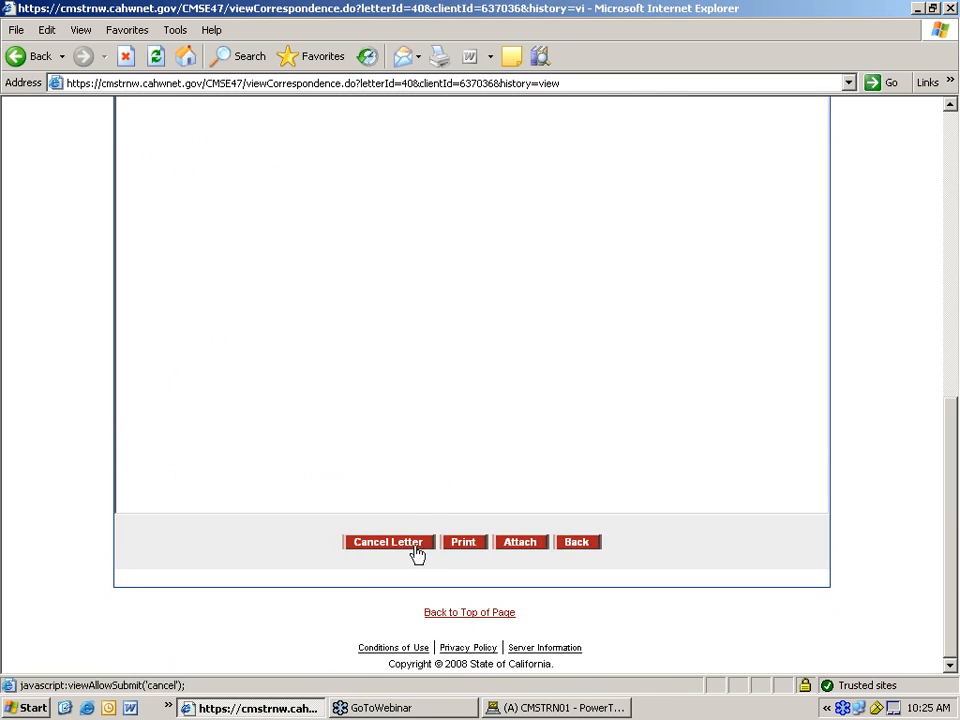
click(416, 545)
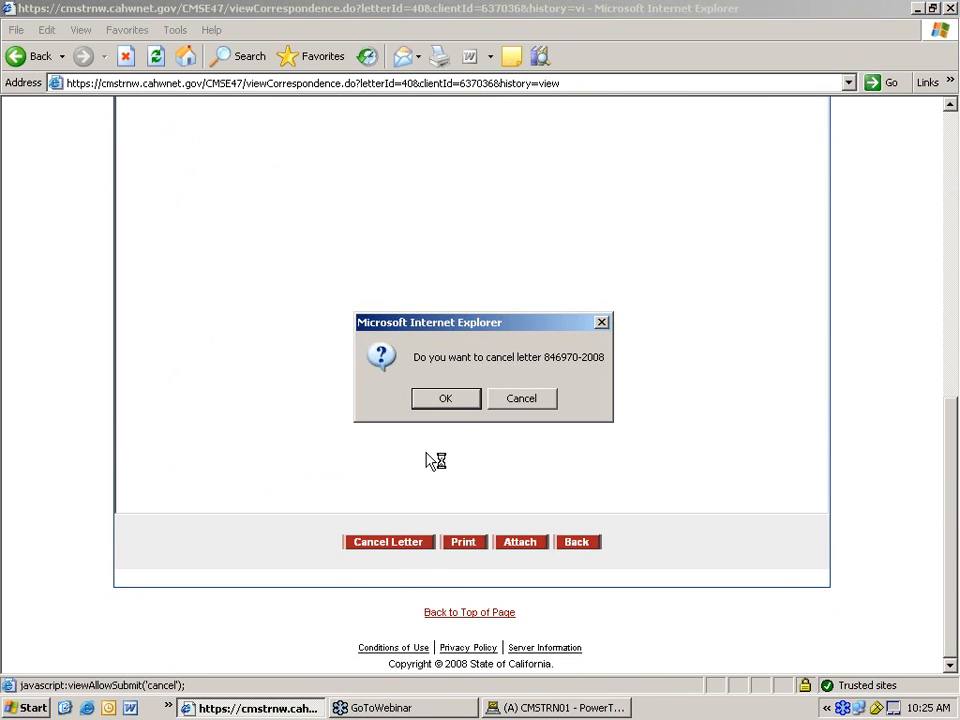
click(460, 401)
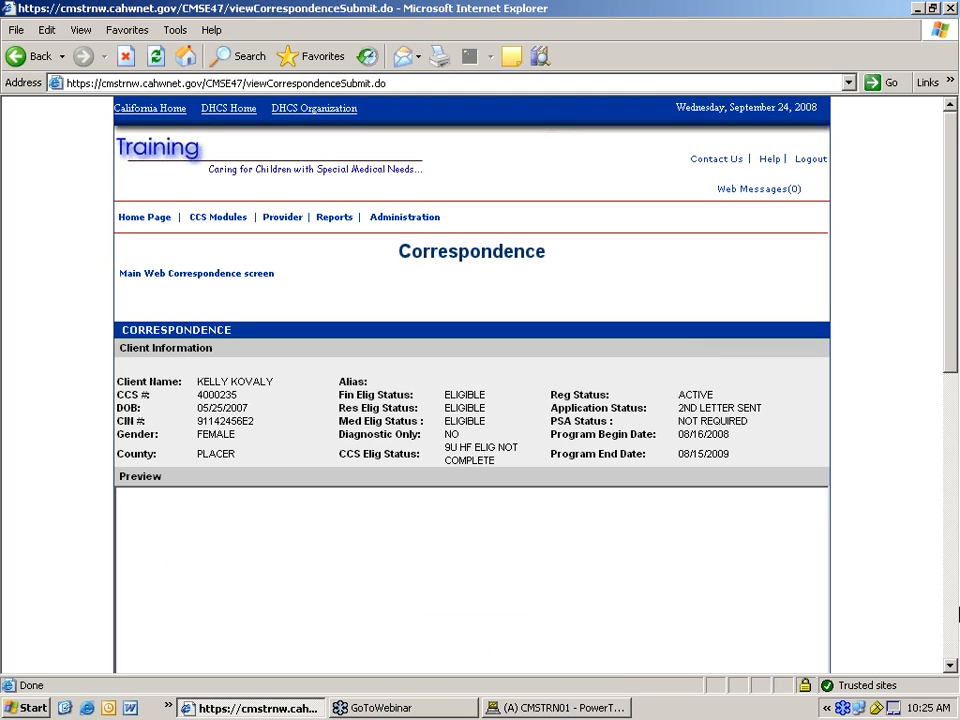
scroll(735, 300, down, 3)
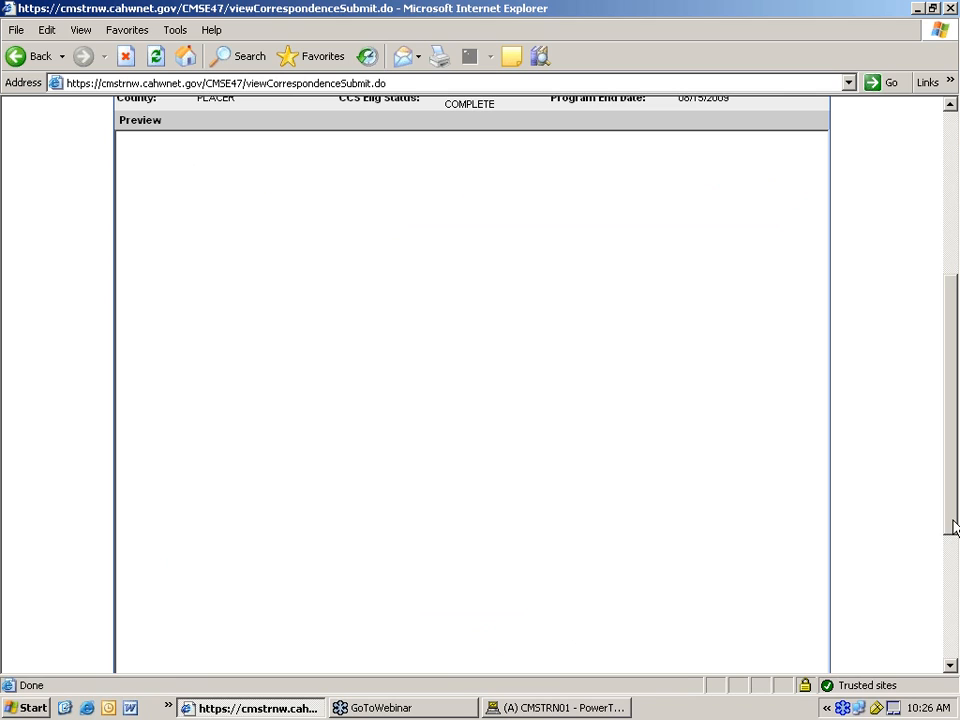
scroll(760, 528, down, 5)
click(426, 556)
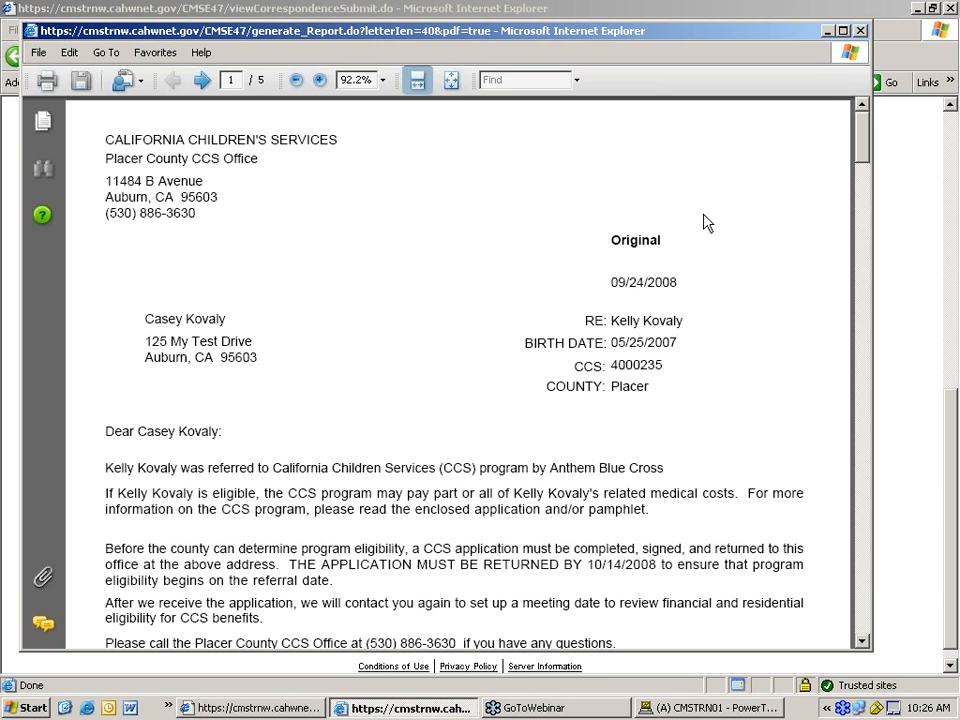
click(866, 624)
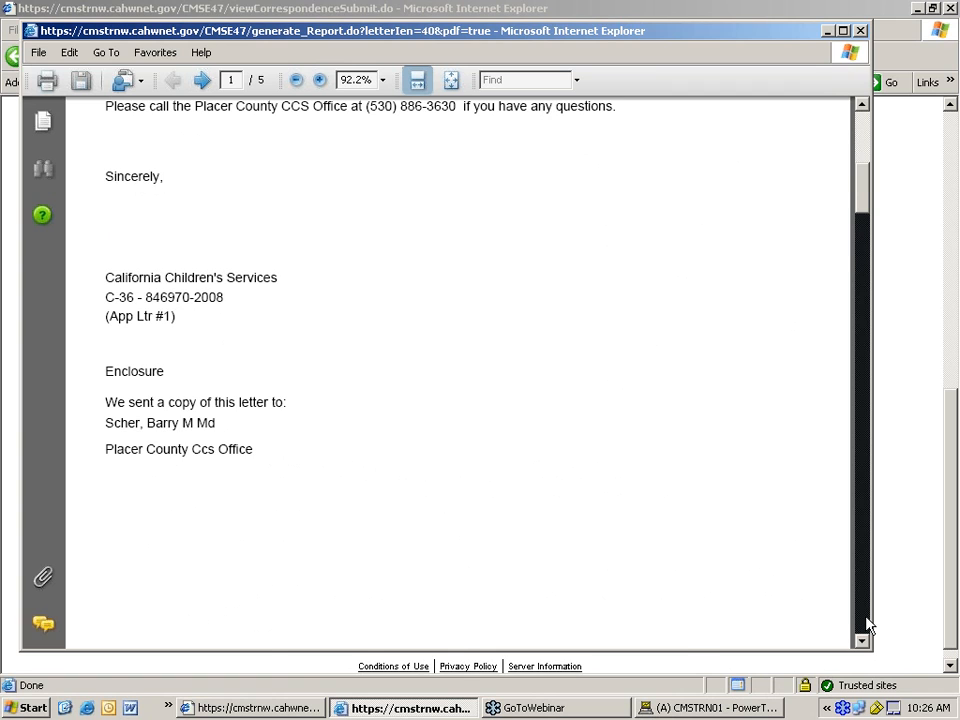
click(866, 624)
scroll(862, 617, up, 10)
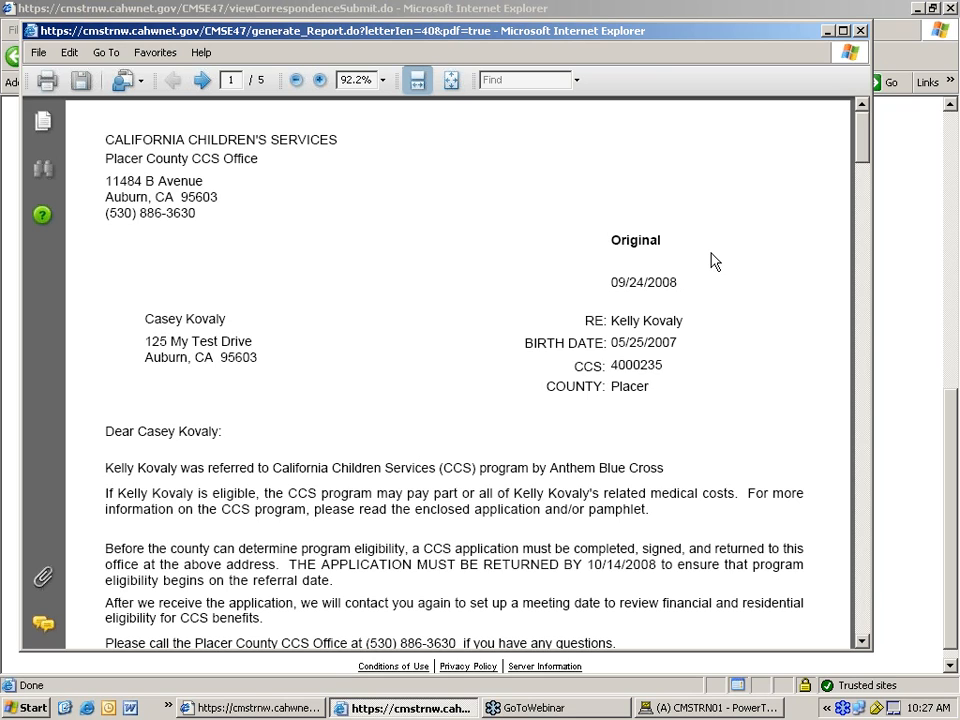
click(860, 31)
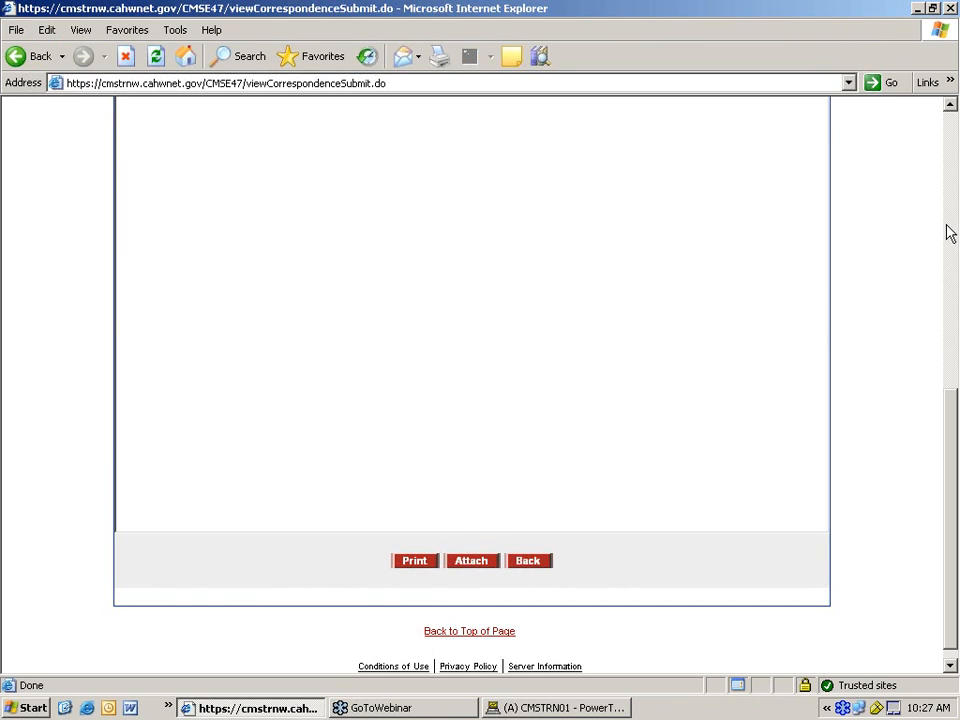
- Search User Security by a partial user name to find the matching users
click(952, 289)
mouse_move(418, 116)
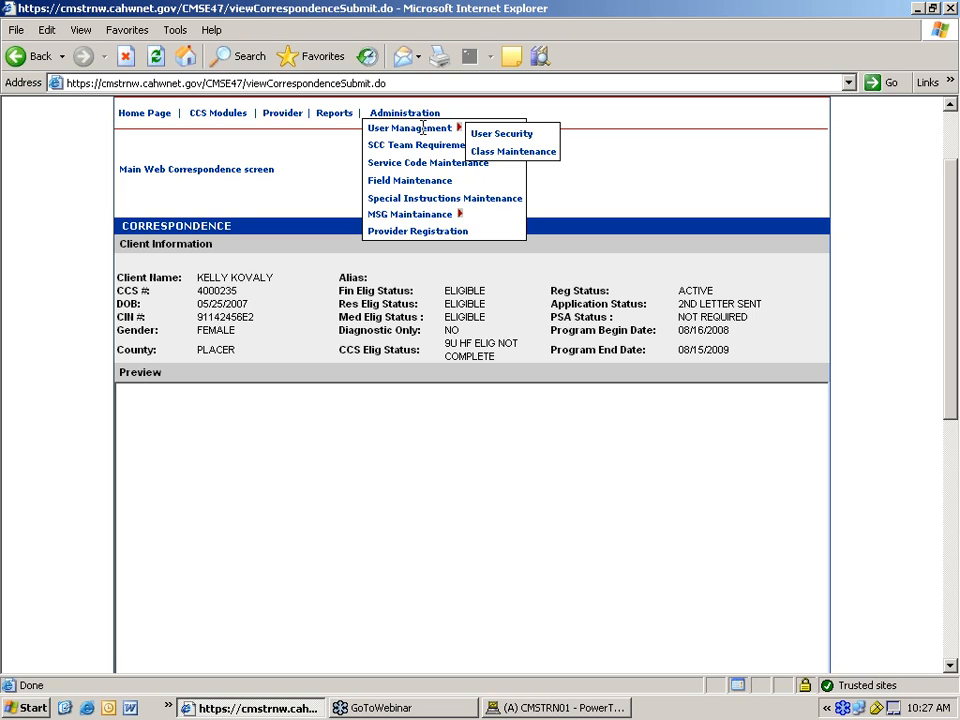
click(490, 134)
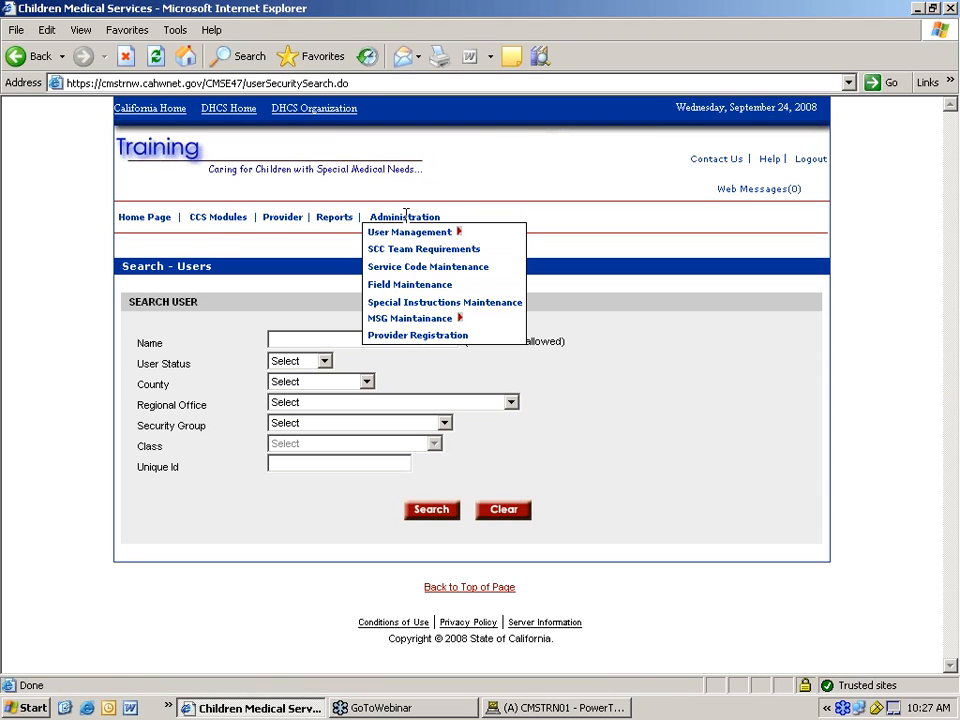
mouse_move(406, 232)
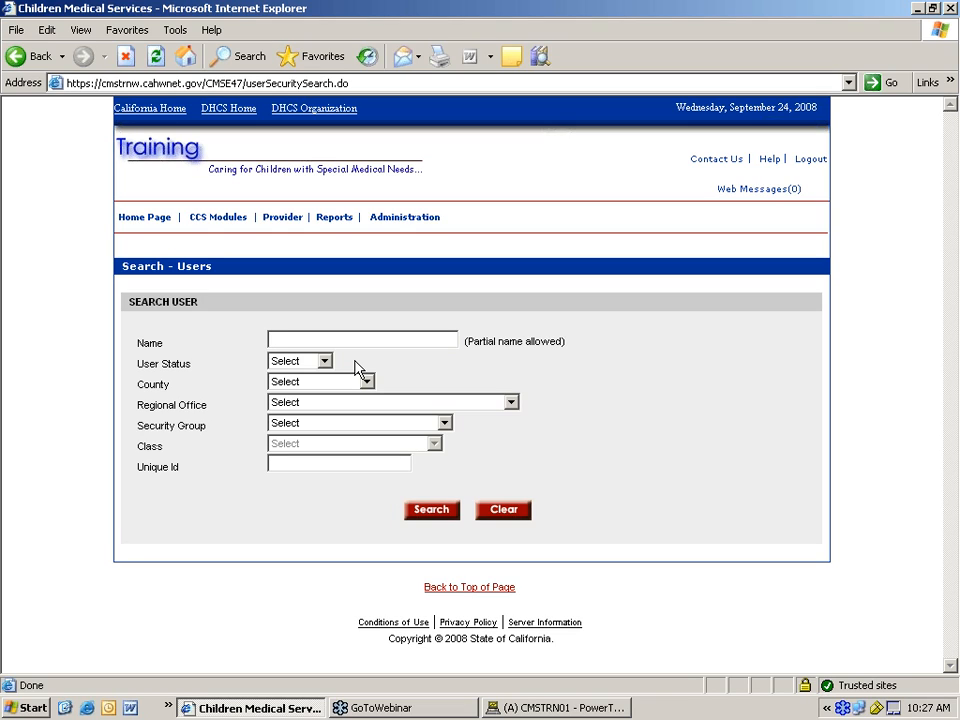
text(orda)
click(420, 513)
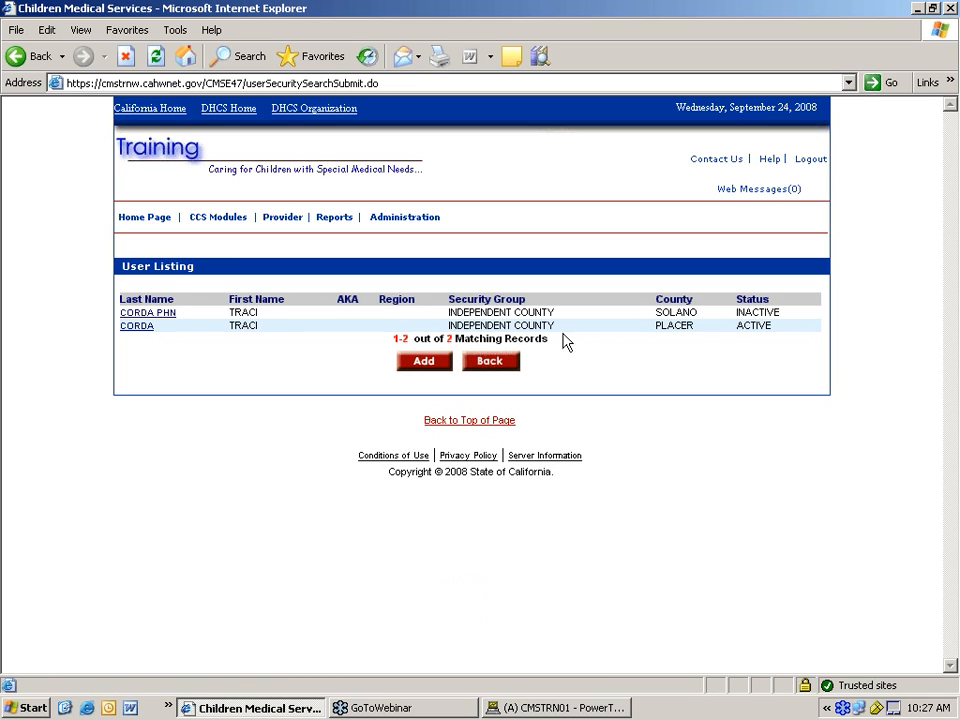
- Make the active Placer County user an approver for all six correspondence types and save
click(137, 330)
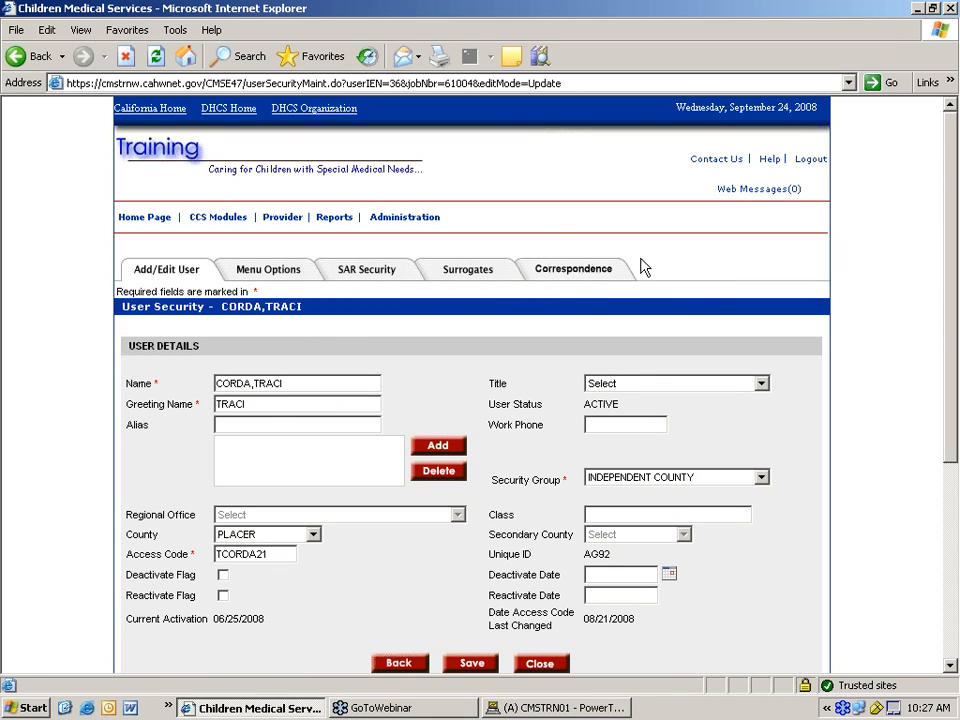
click(582, 272)
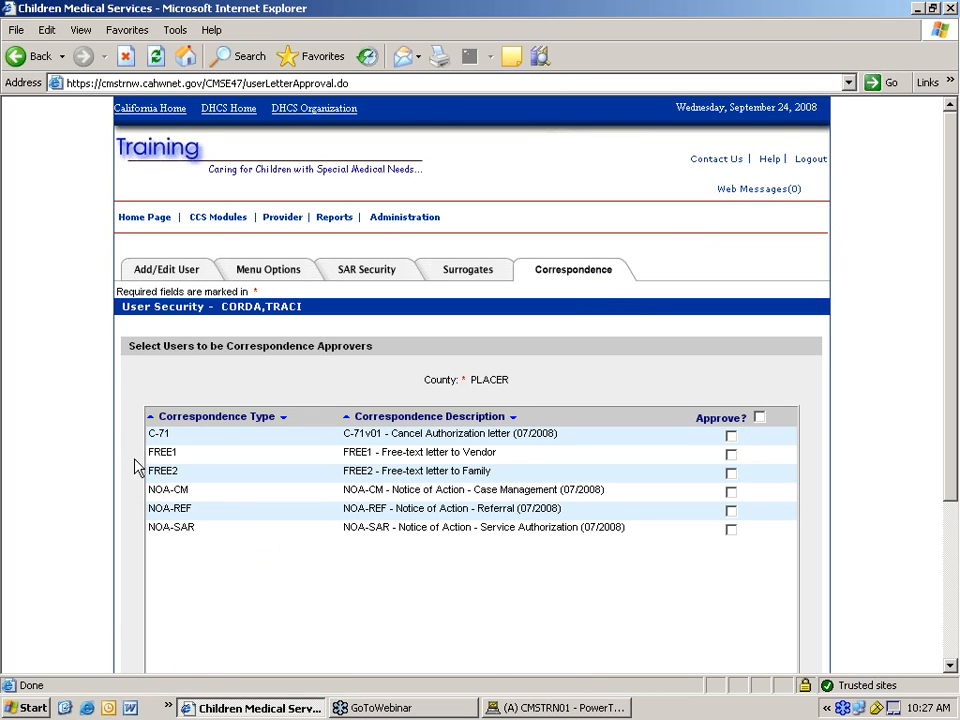
click(759, 418)
scroll(951, 672, down, 5)
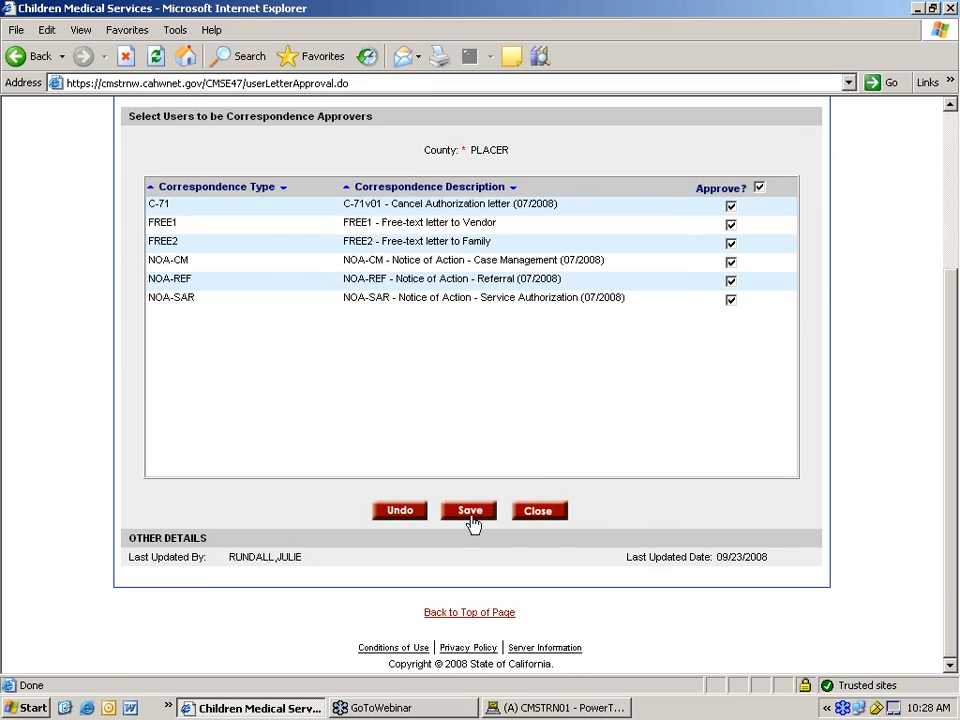
click(469, 514)
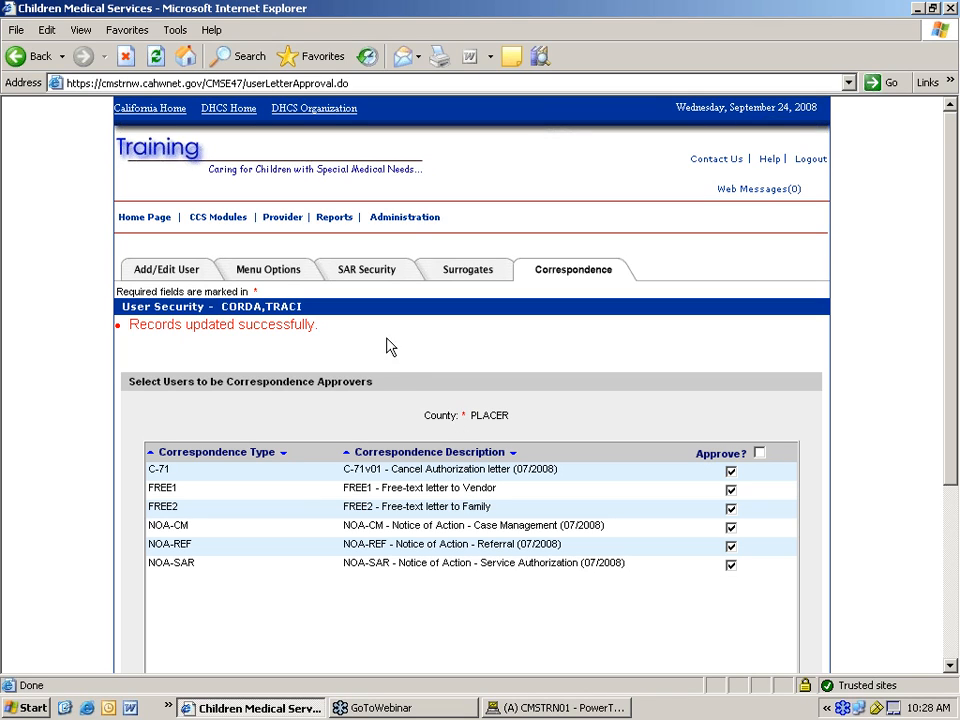
mouse_move(405, 218)
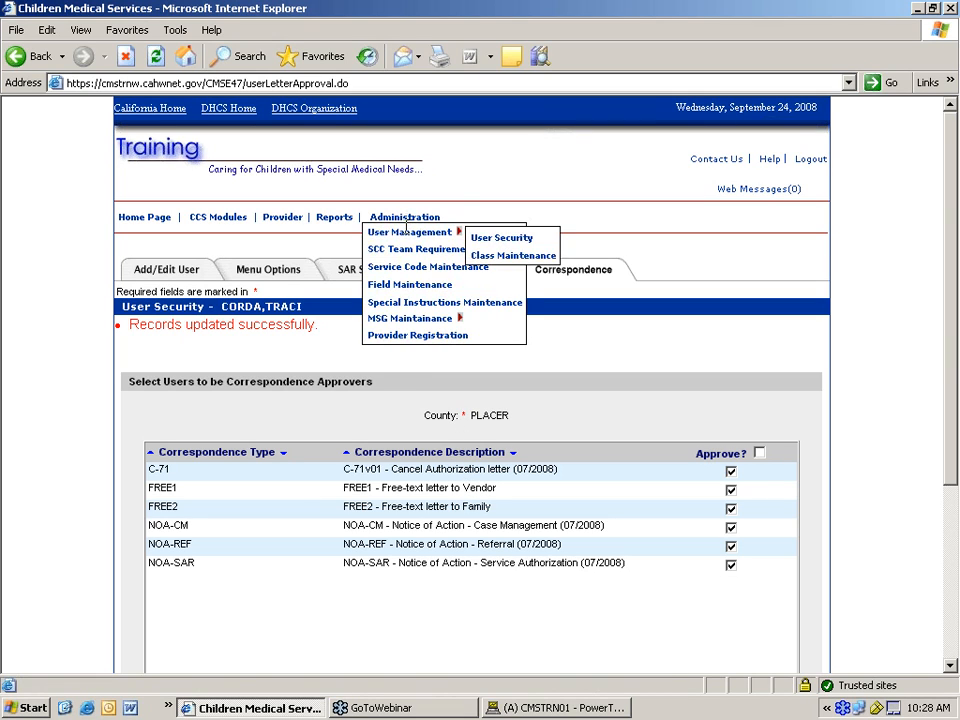
mouse_move(212, 220)
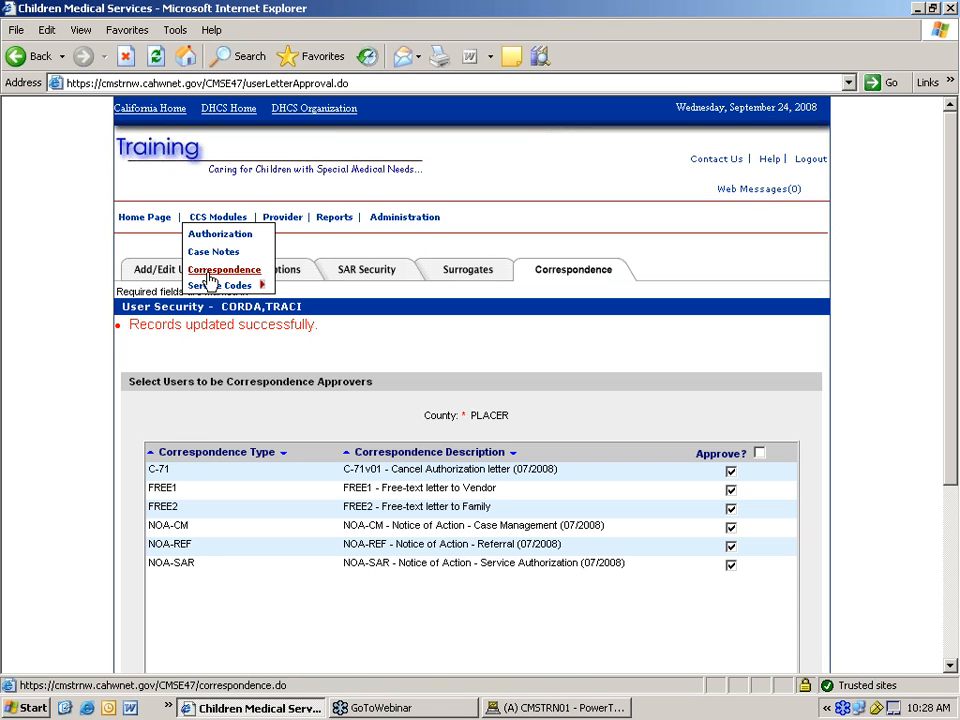
- Start a new miscellaneous letter and choose FREE2 - Free-text letter to Family
click(213, 274)
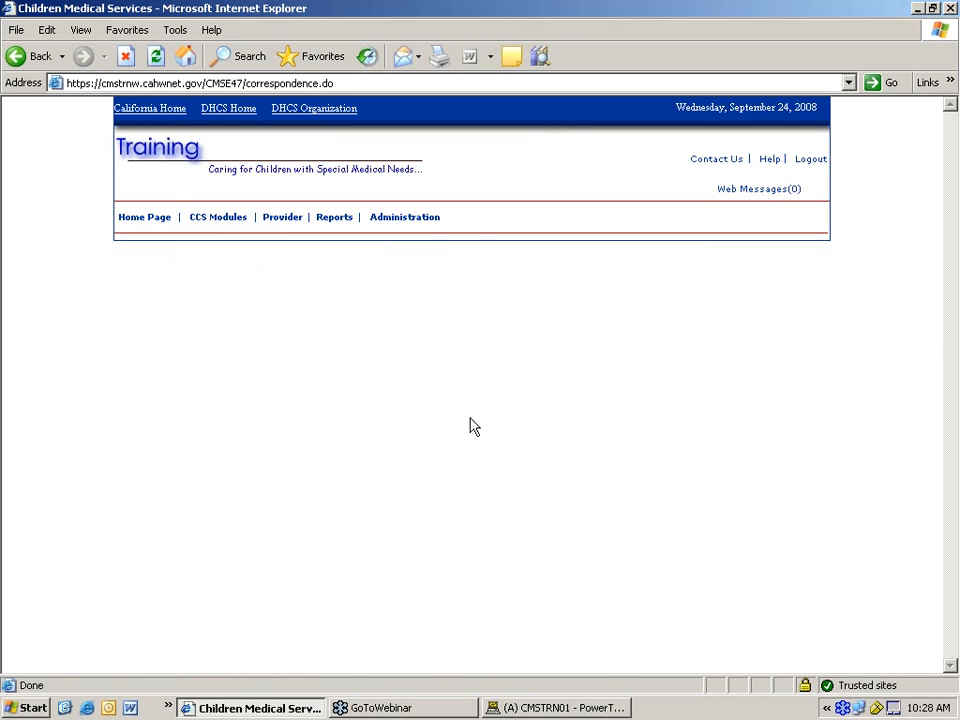
scroll(514, 414, down, 5)
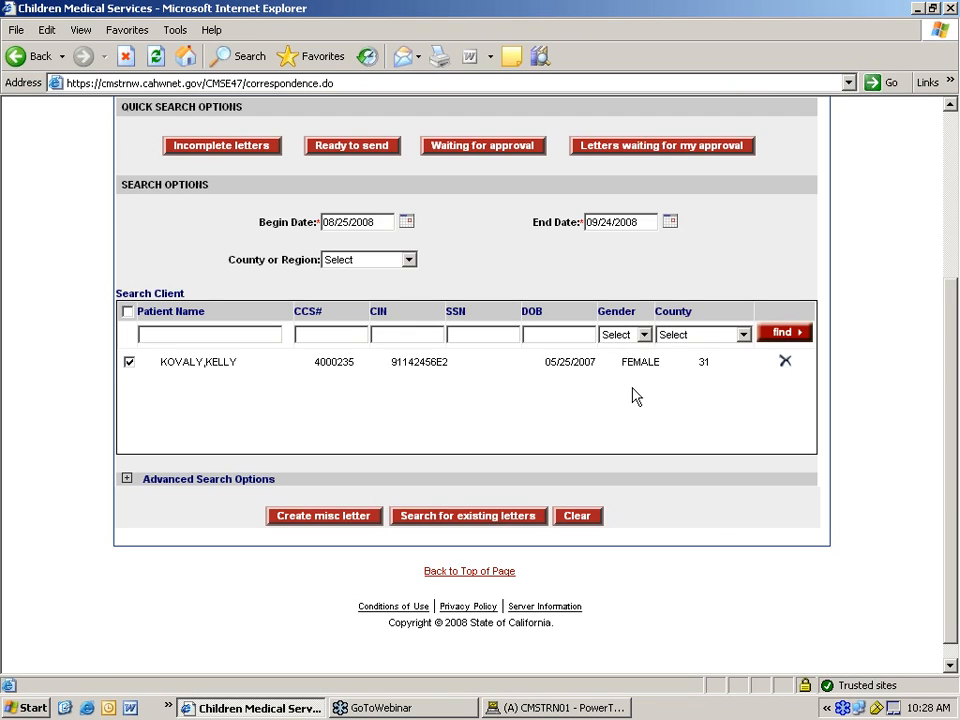
click(353, 519)
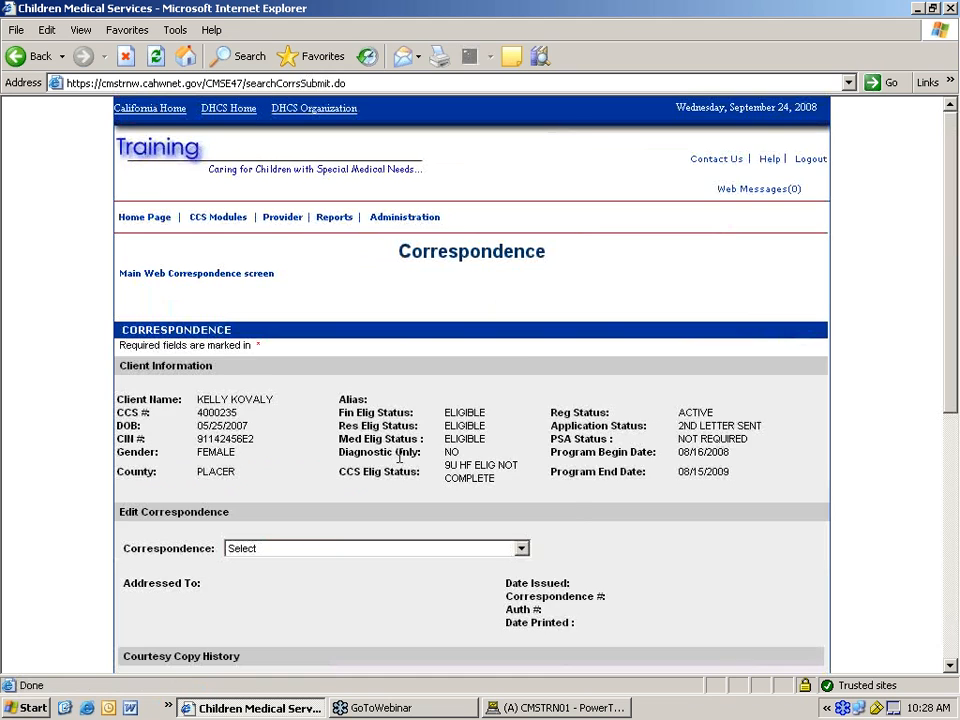
scroll(399, 457, down, 3)
click(360, 376)
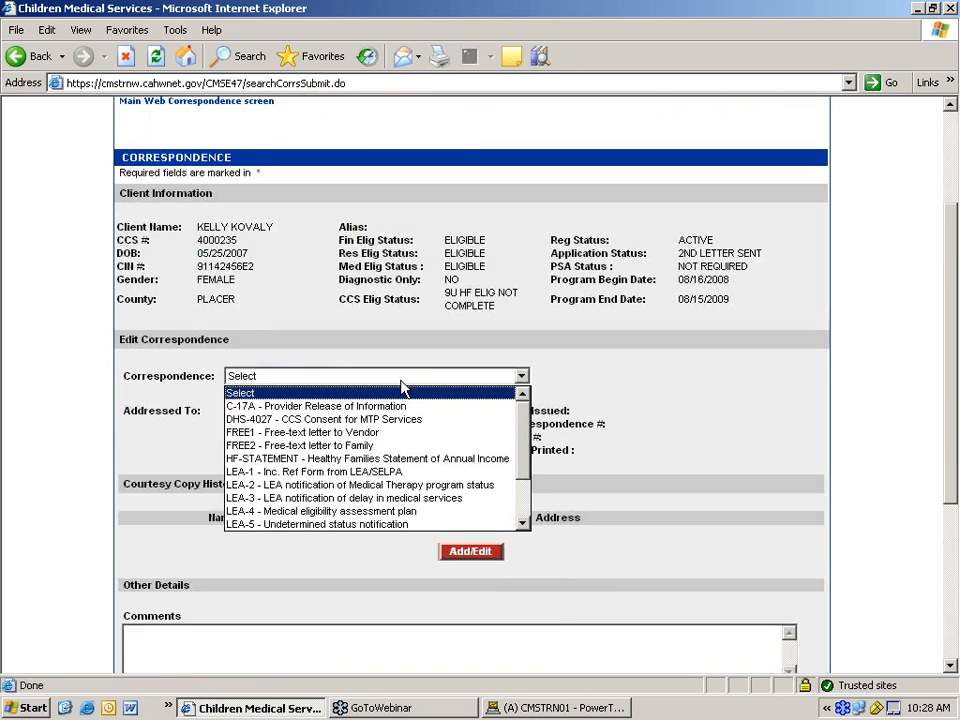
click(346, 447)
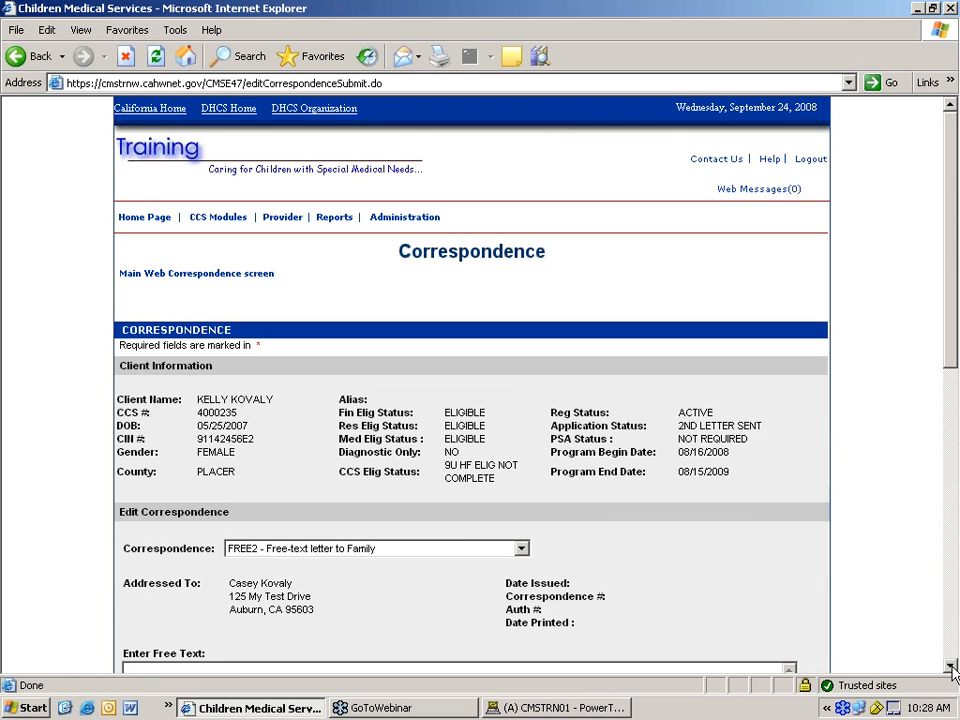
- Complete the FREE2 body with 'requires free text' and add the comment 'these are my comments'
scroll(953, 673, down, 5)
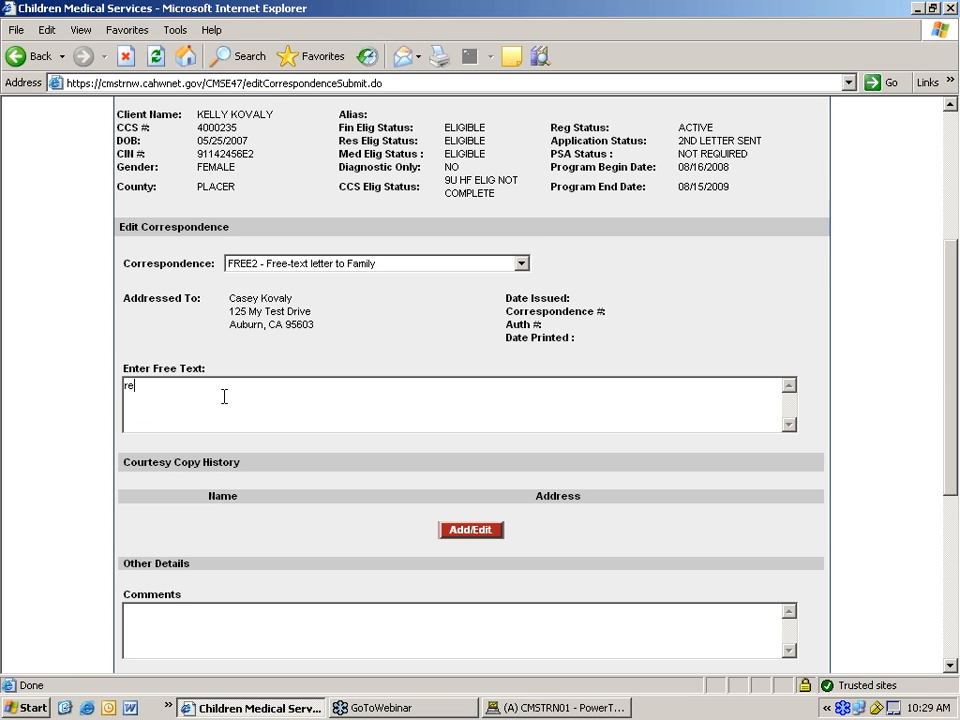
text(quires free text)
scroll(301, 412, down, 3)
click(209, 454)
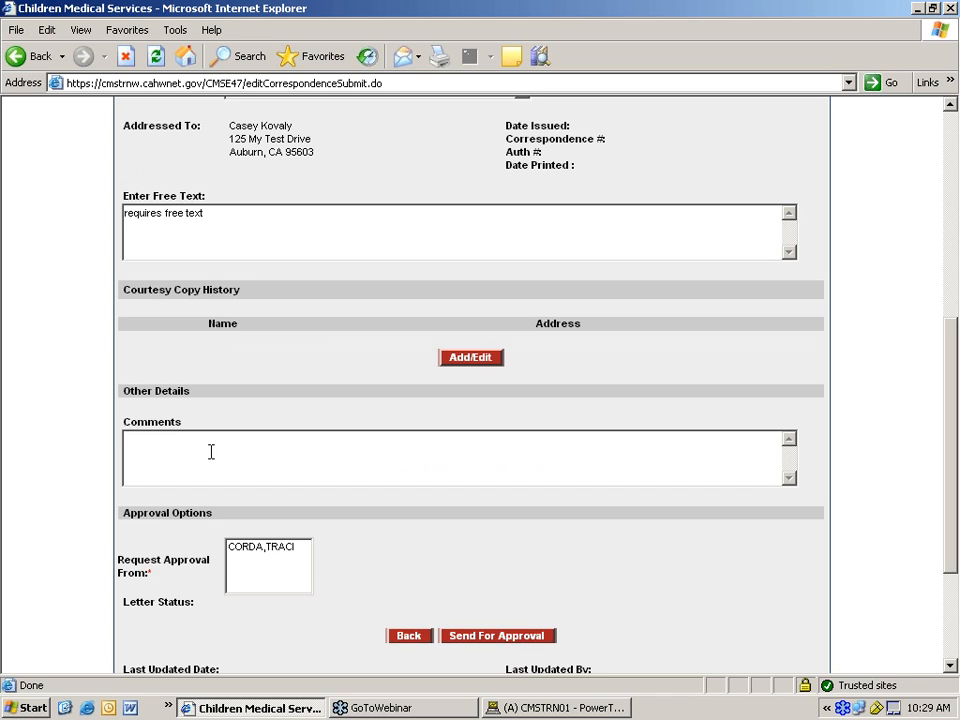
text(these are my comments)
- Choose the approver under Request Approval From and send the letter for approval
click(262, 546)
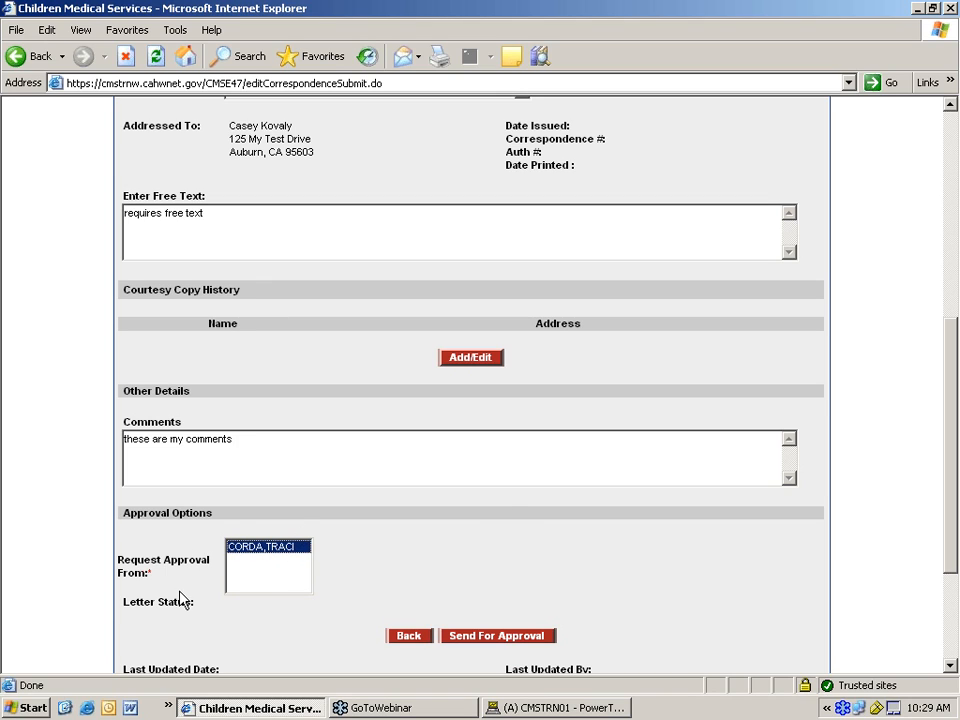
click(951, 666)
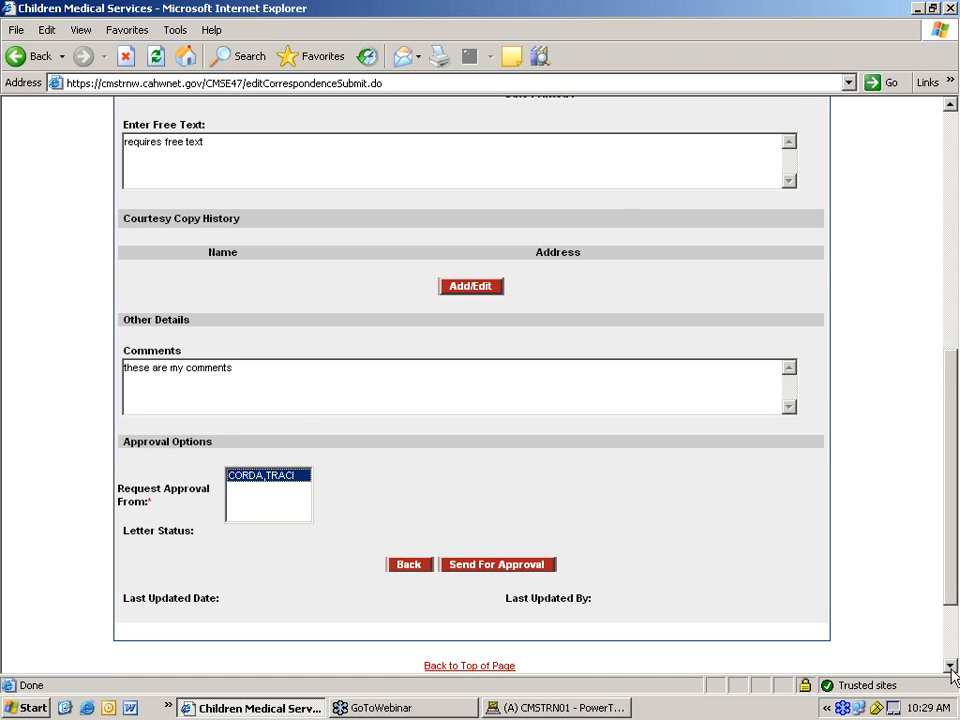
click(951, 666)
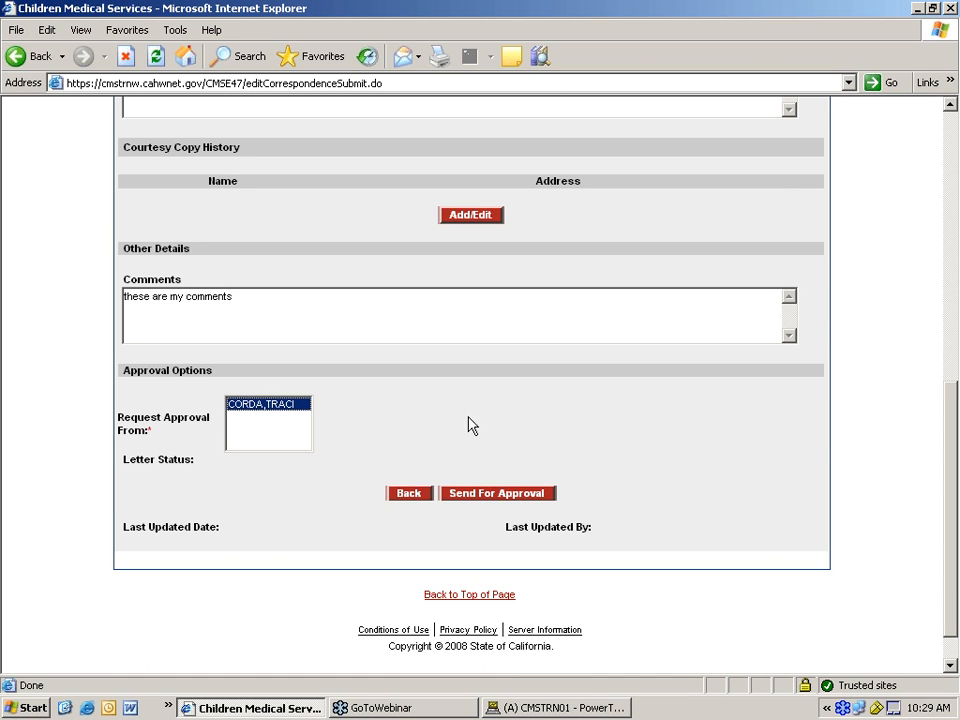
click(496, 493)
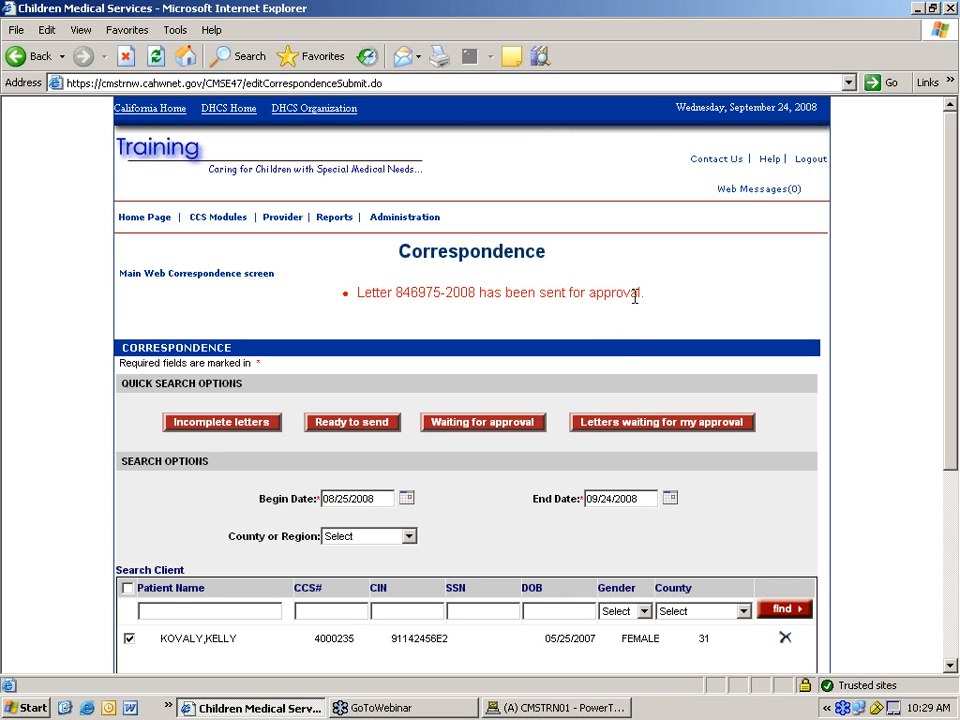
- Log out, then sign back in to CMS Net with a corrected access code
click(809, 163)
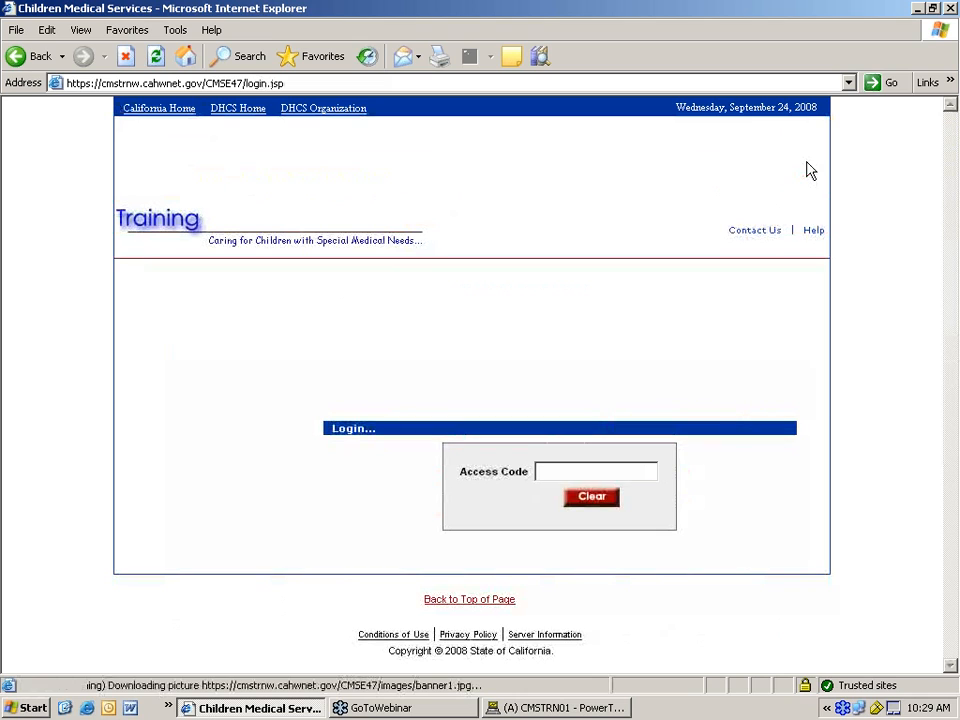
text(•••••)
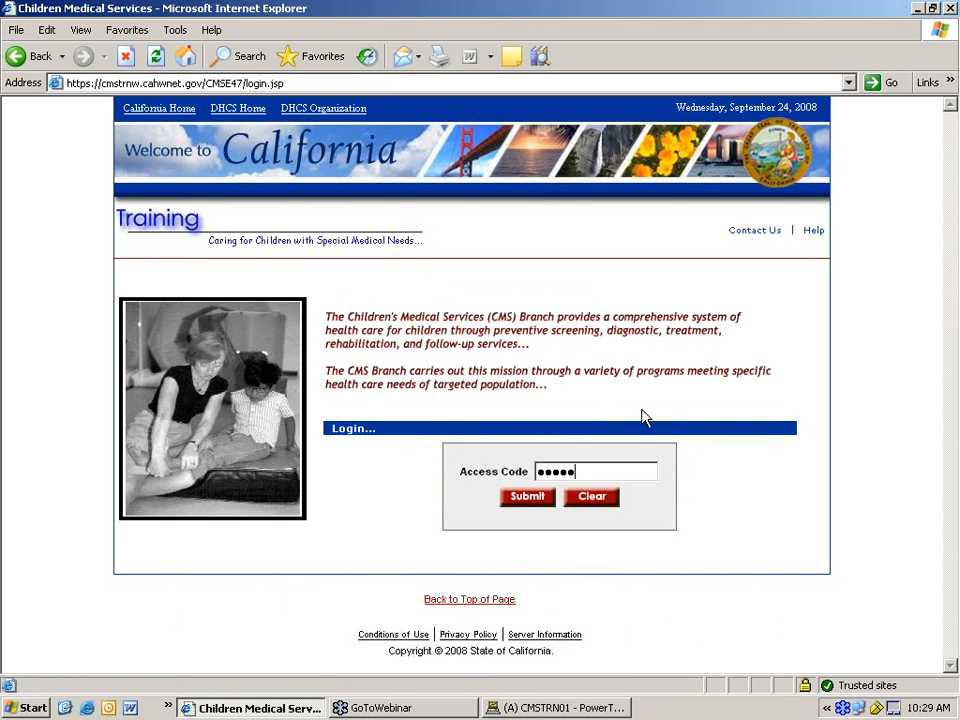
key(BackSpace)
key(BackSpace)
key(BackSpace)
text(••••••••)
key(Return)
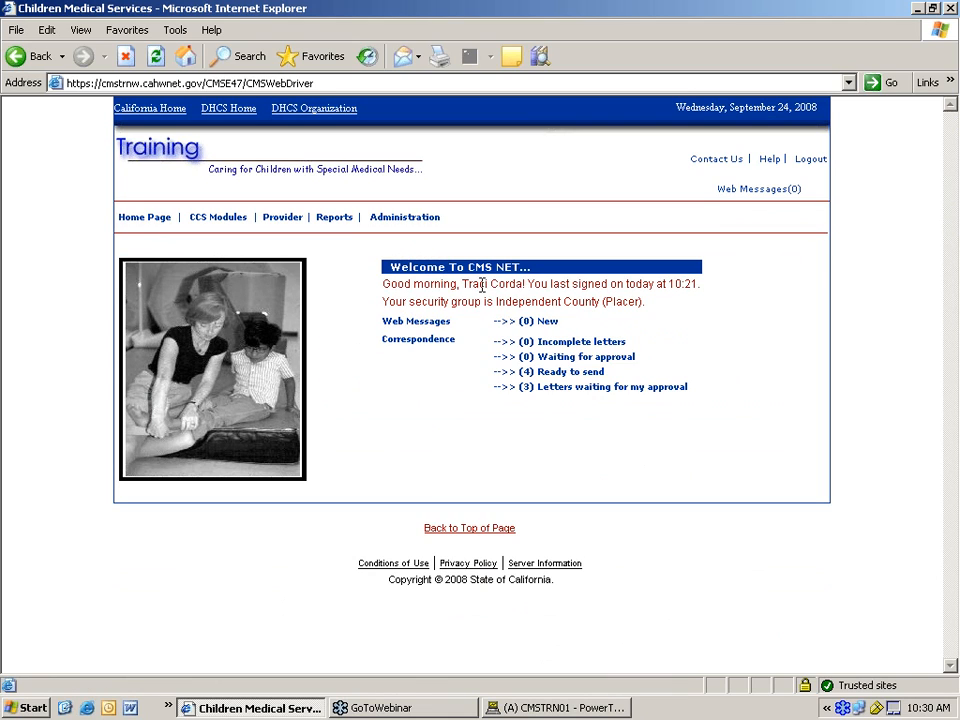
- From the letters waiting for approval, open the FREE2 letter and scroll to its comments
click(573, 387)
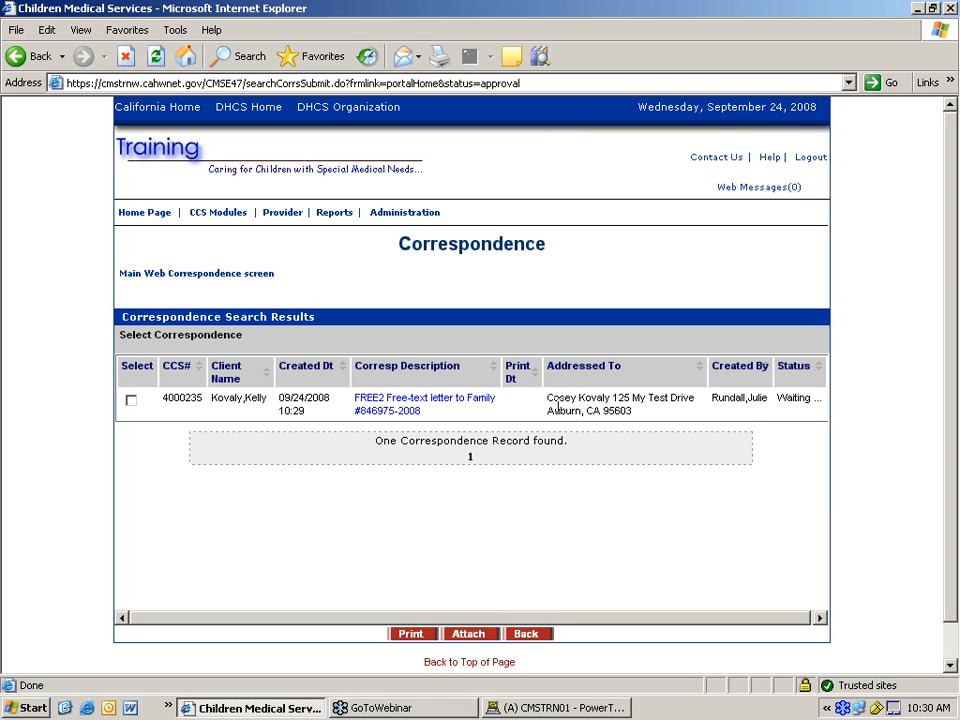
click(383, 408)
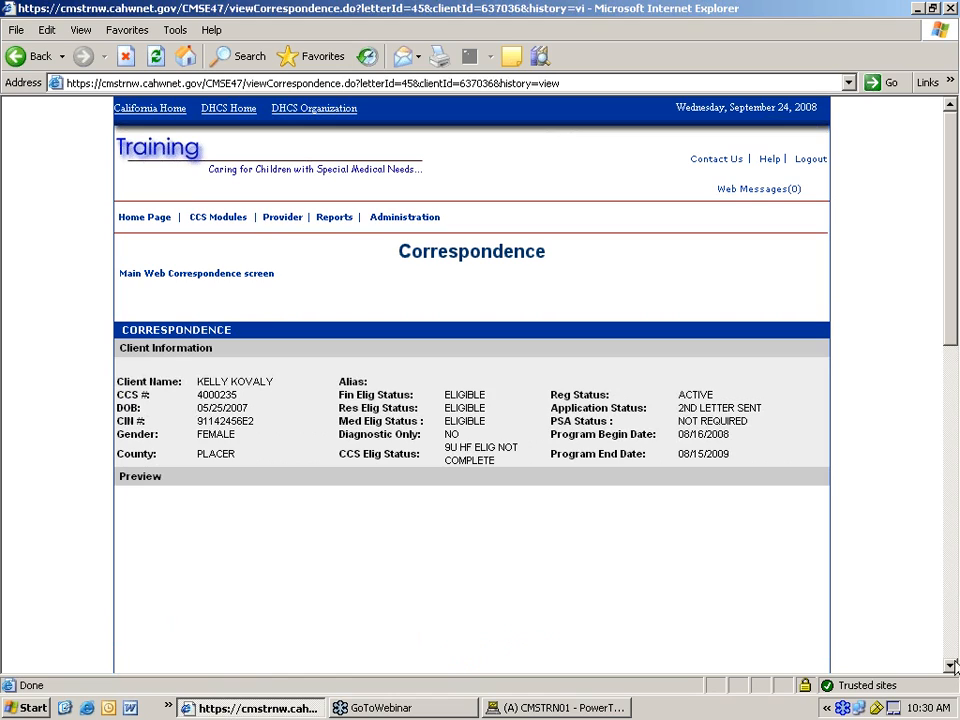
scroll(953, 667, down, 8)
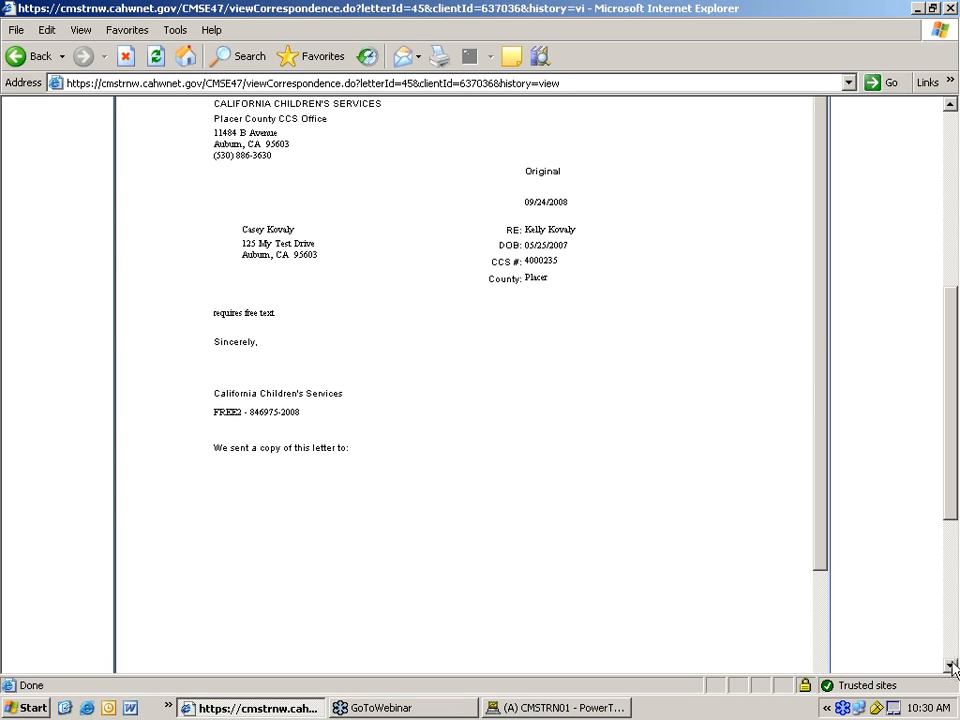
scroll(953, 668, down, 5)
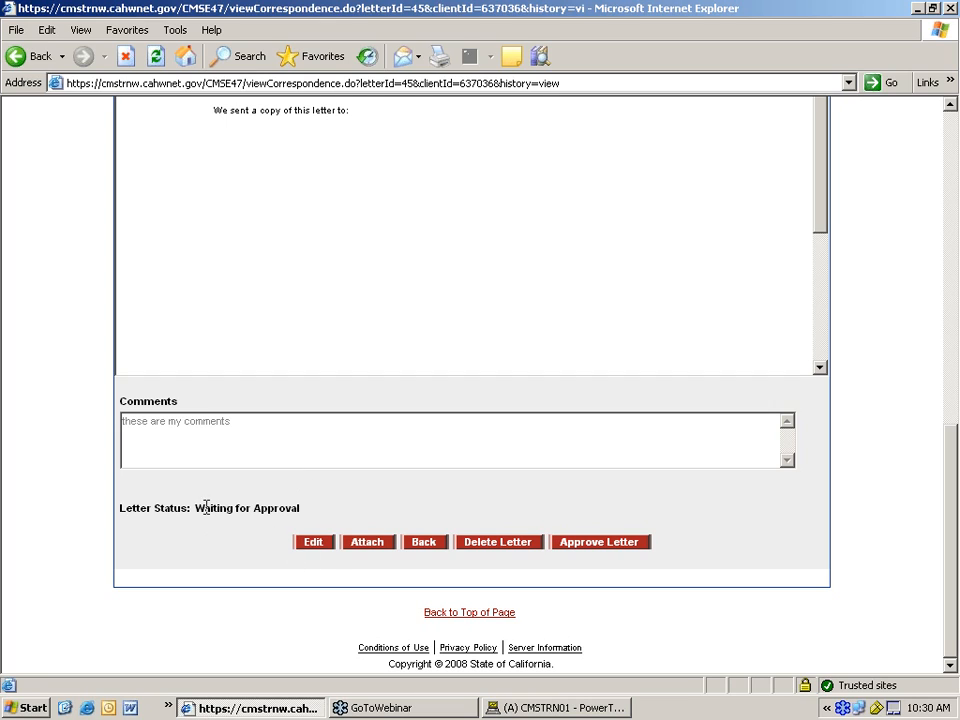
- Open the FREE2 letter's edit screen and leave it unsaved, returning to the results
click(317, 550)
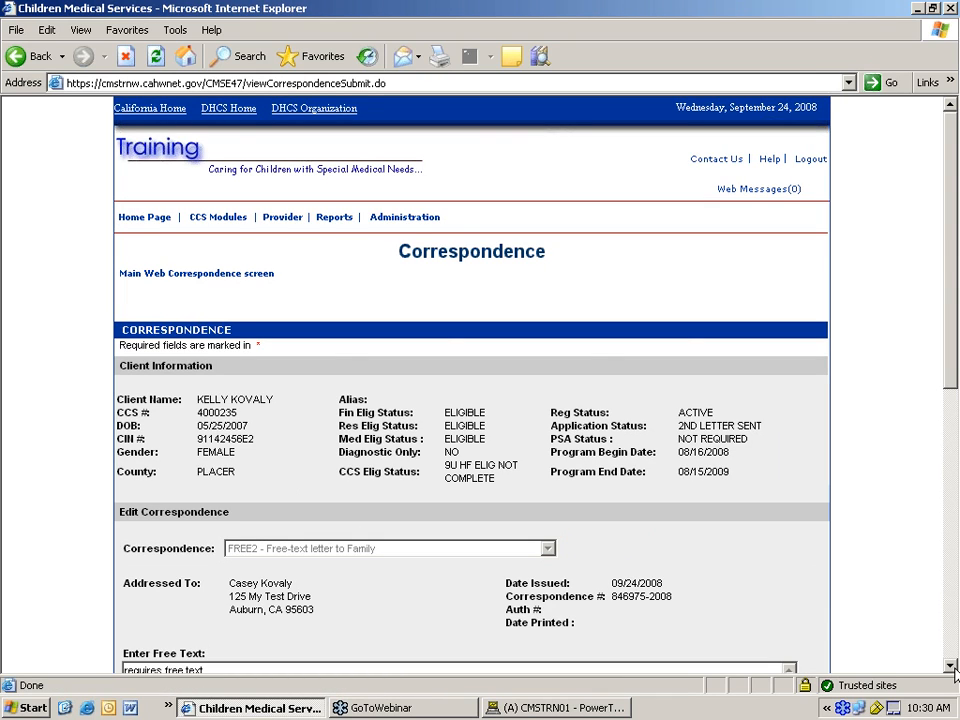
scroll(234, 348, down, 10)
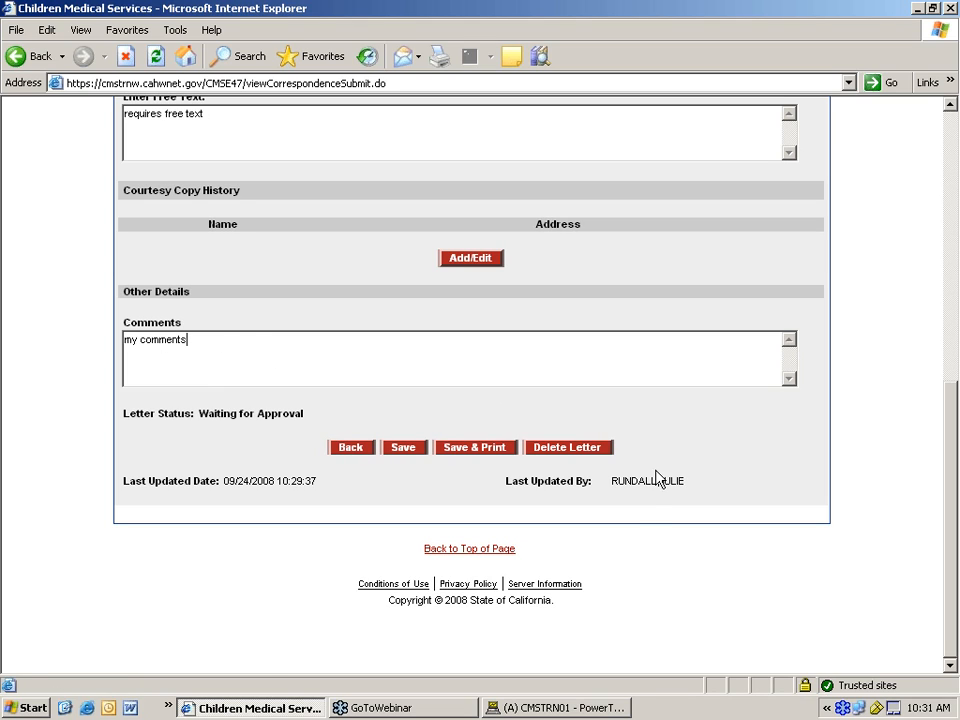
click(358, 452)
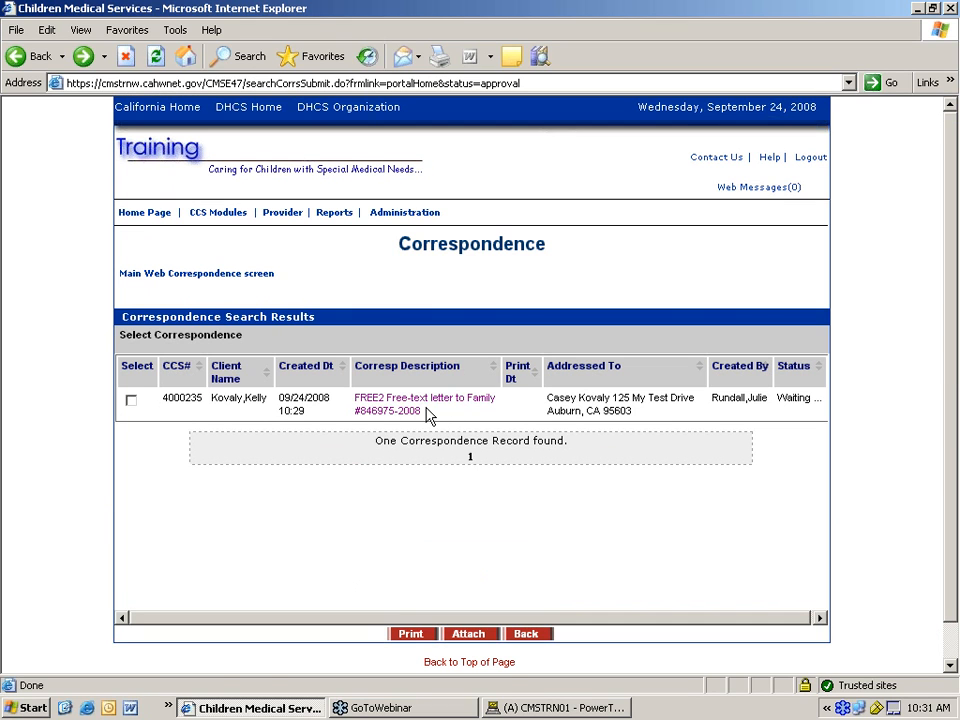
- Approve the FREE2 free-text letter and review the ready-to-print confirmation
click(419, 412)
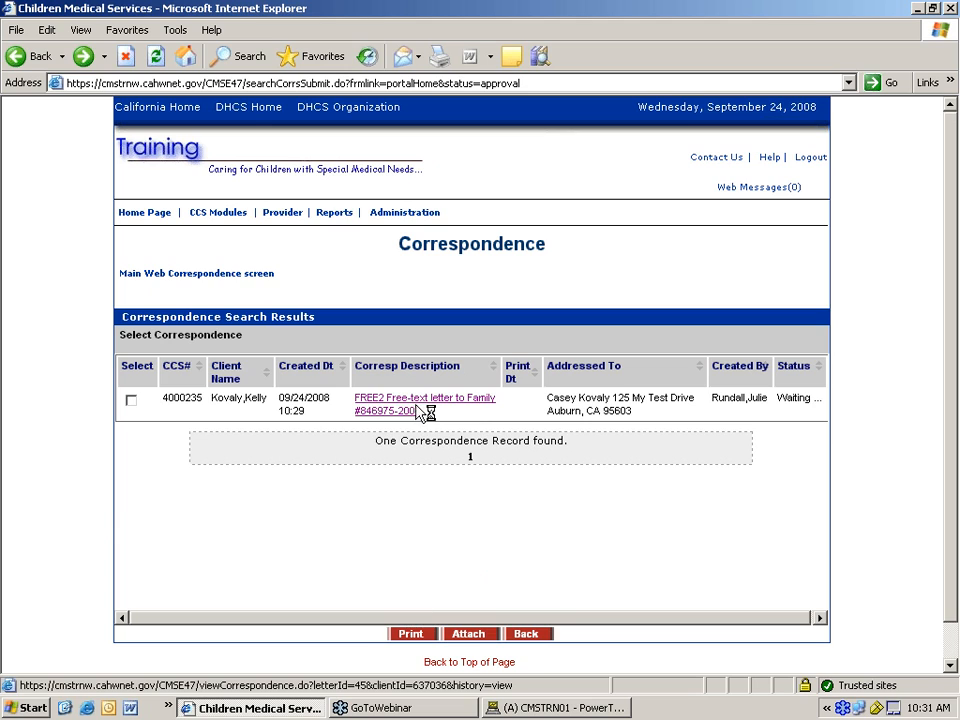
scroll(570, 490, down, 15)
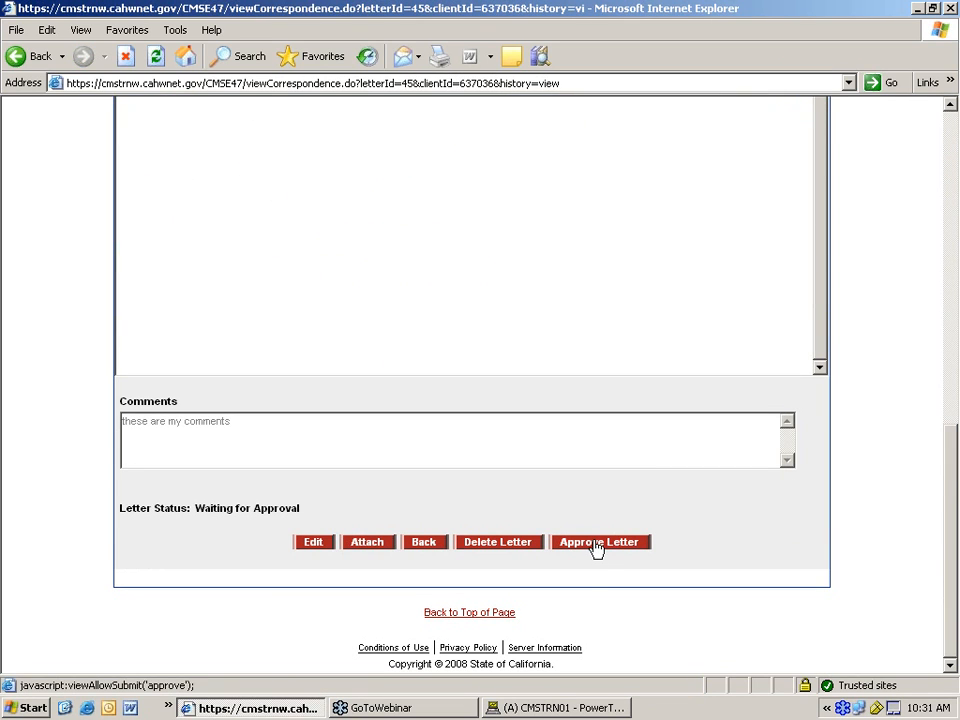
click(597, 545)
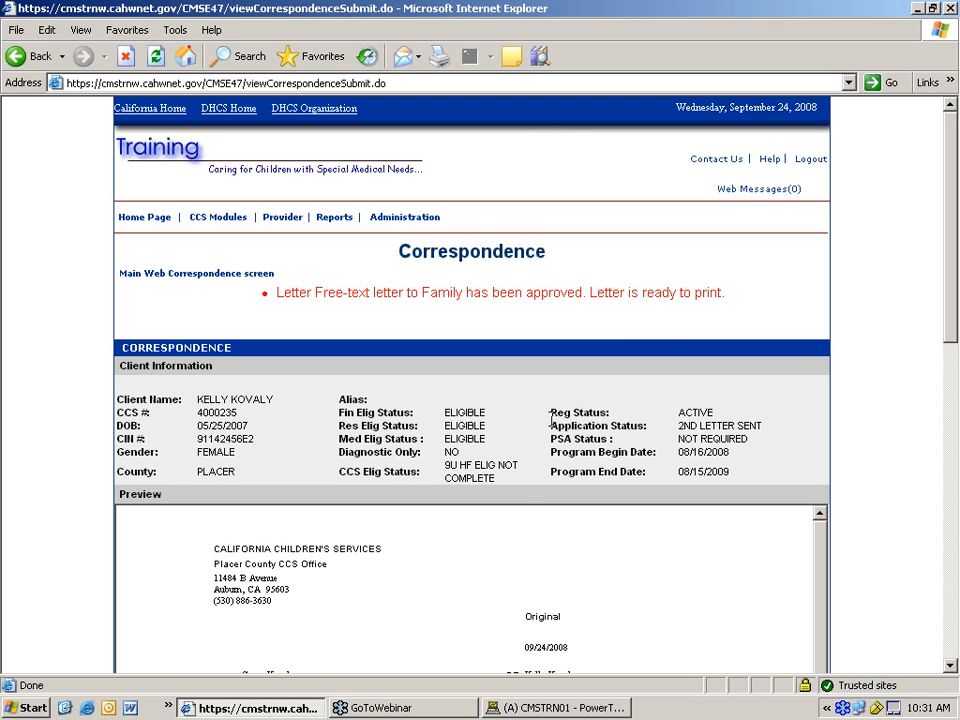
scroll(446, 486, down, 10)
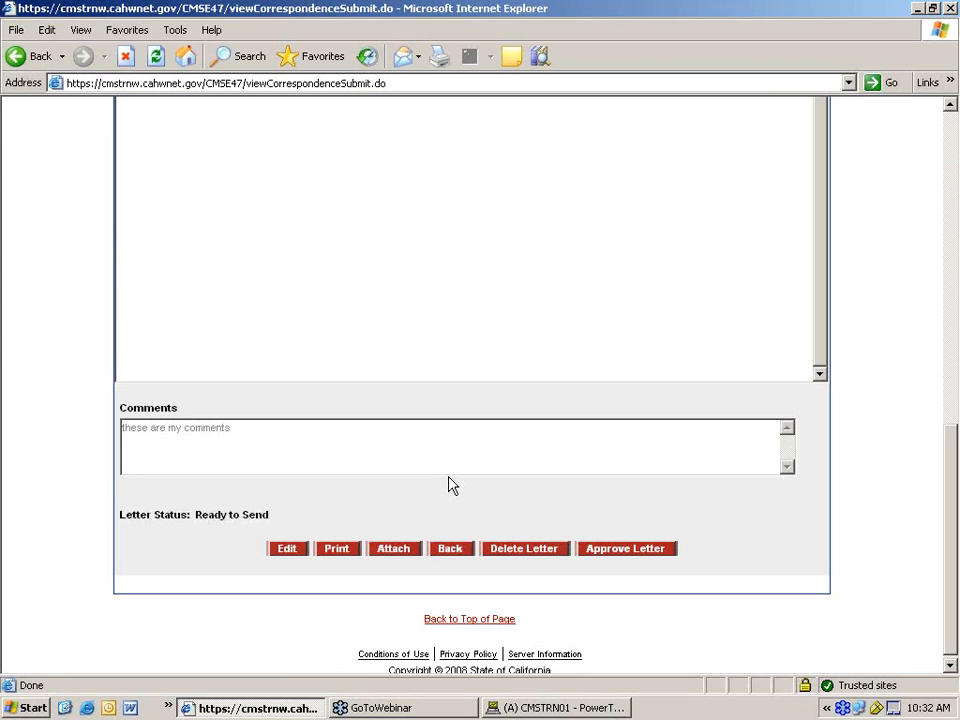
scroll(449, 484, up, 10)
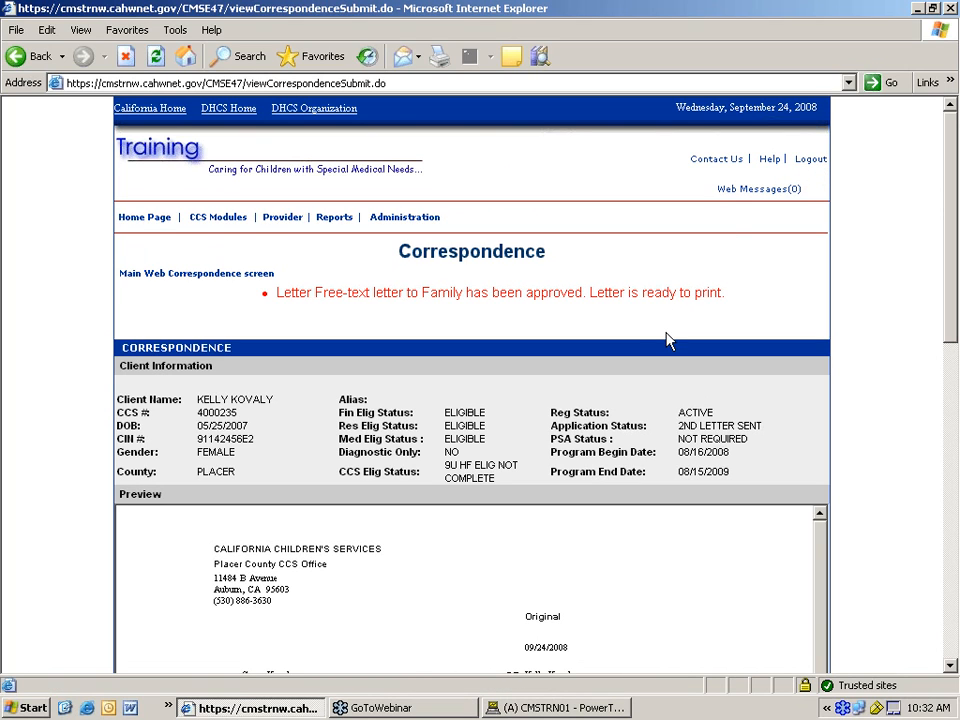
scroll(666, 340, down, 3)
scroll(666, 346, up, 3)
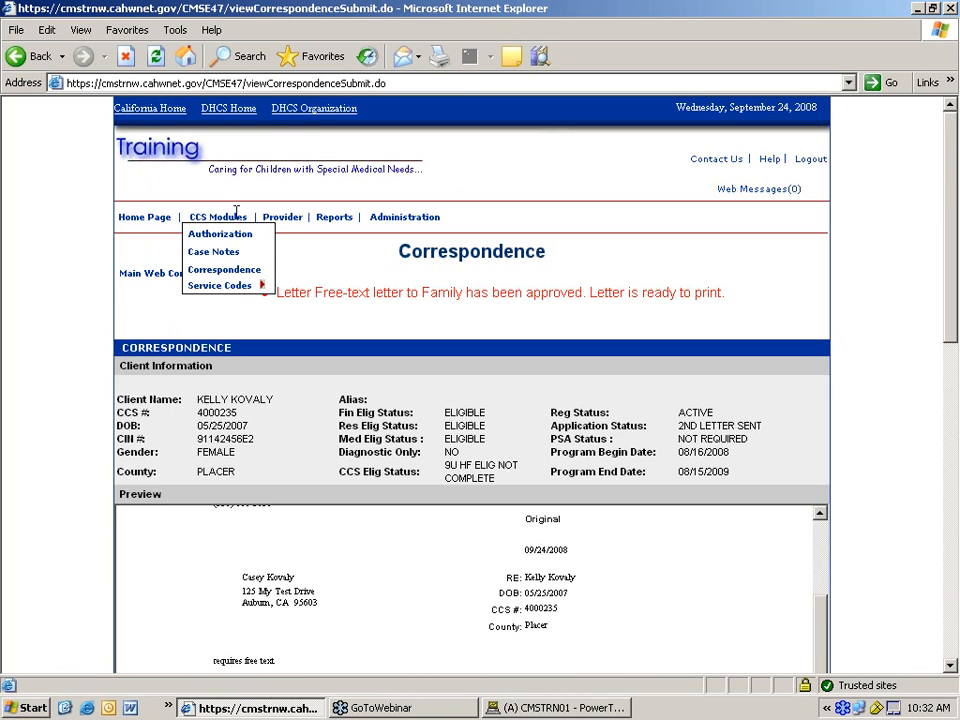
- From the Ready to send list, open and inspect the FREE2 letter, then return to results
click(148, 277)
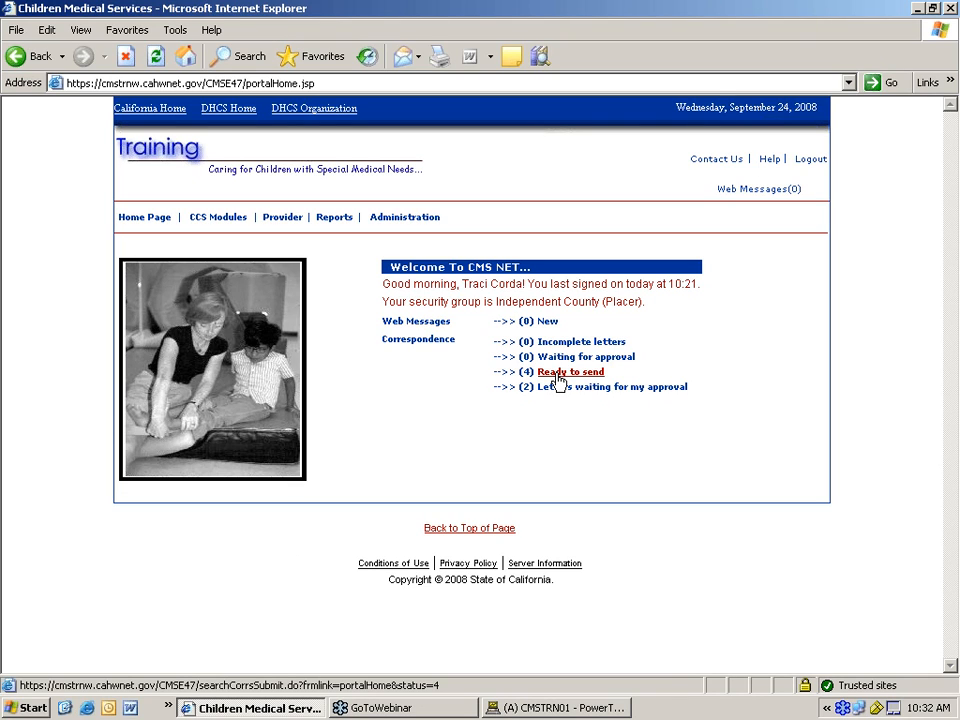
click(557, 373)
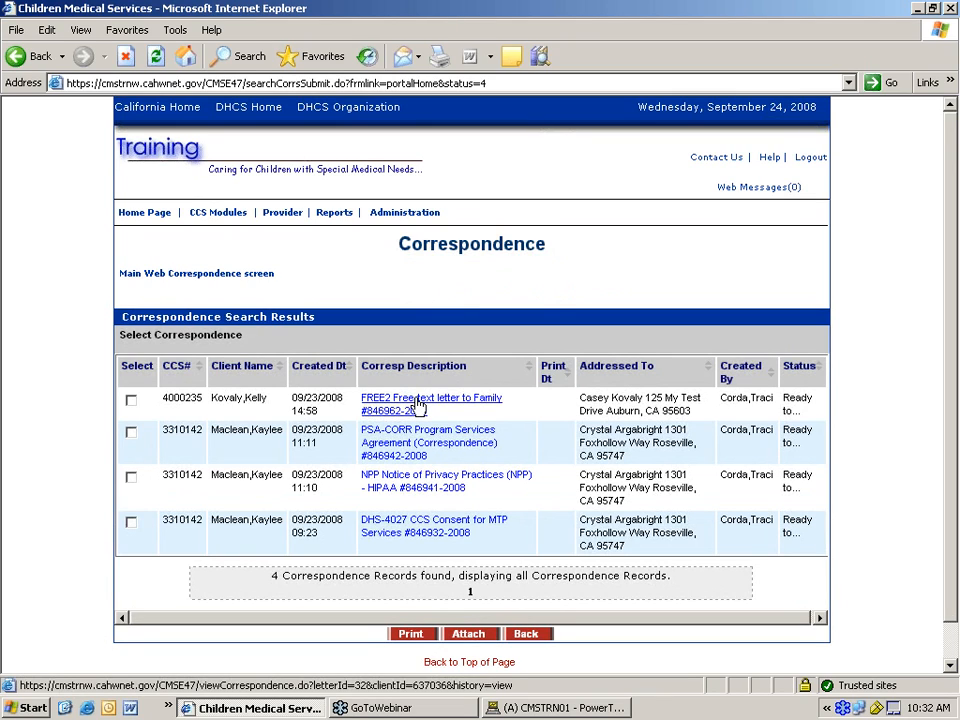
click(420, 406)
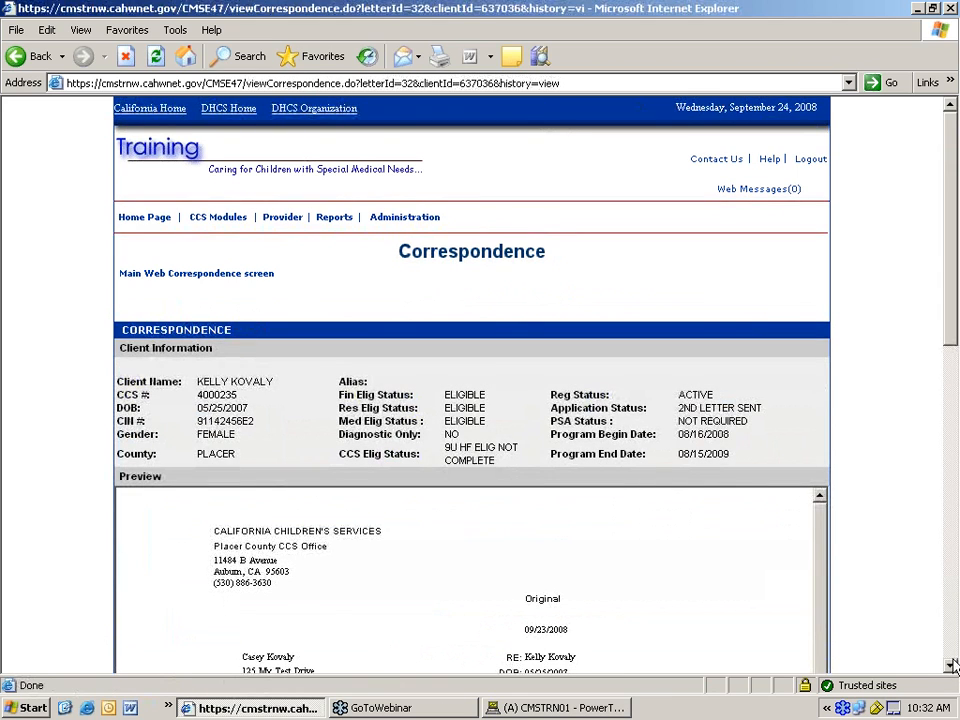
scroll(953, 665, down, 10)
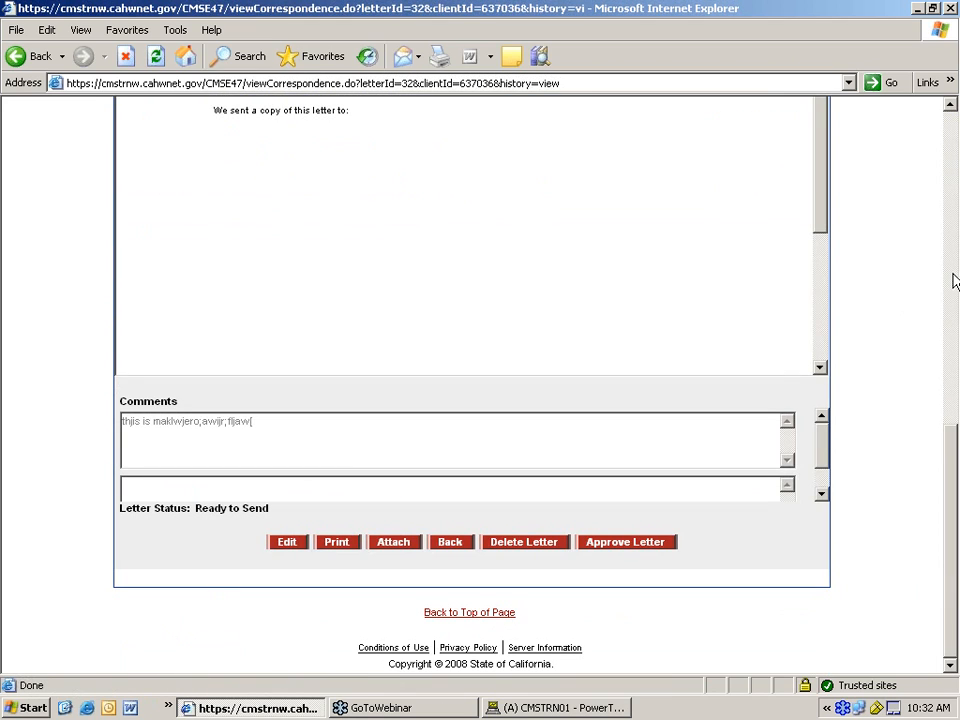
click(953, 281)
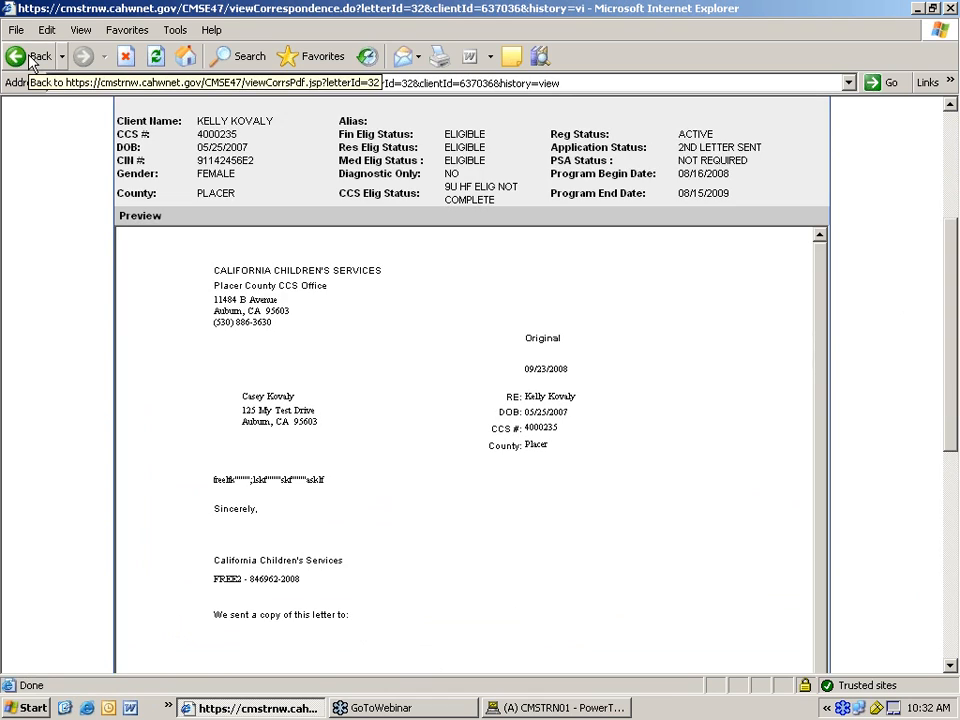
click(32, 60)
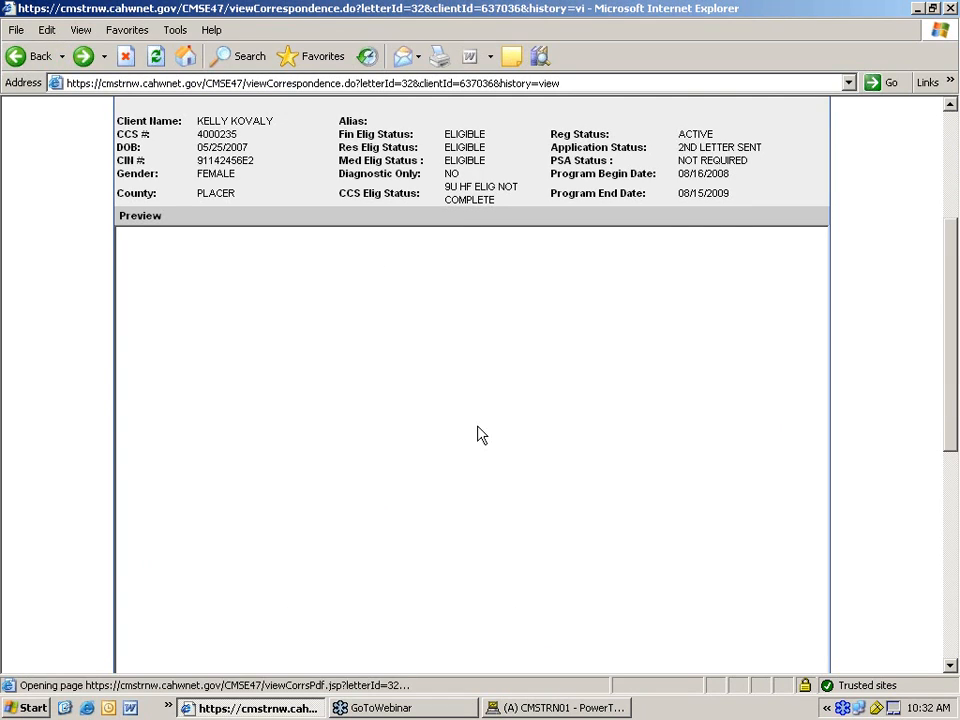
click(953, 648)
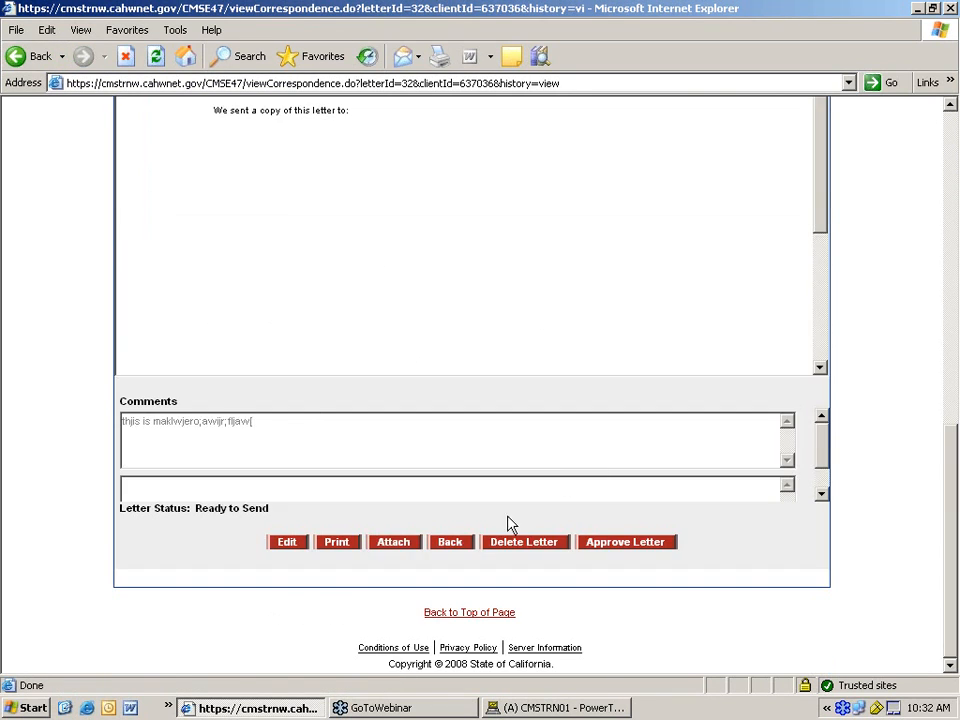
click(451, 545)
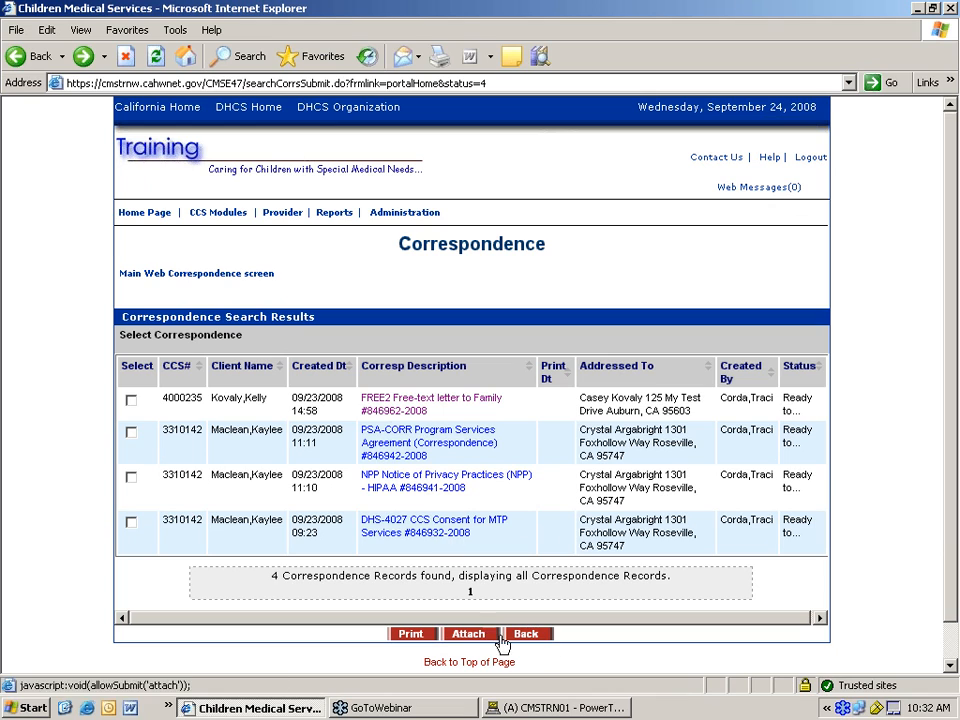
- Back on the home page, check letters awaiting approval, then list Ready to send again
click(539, 636)
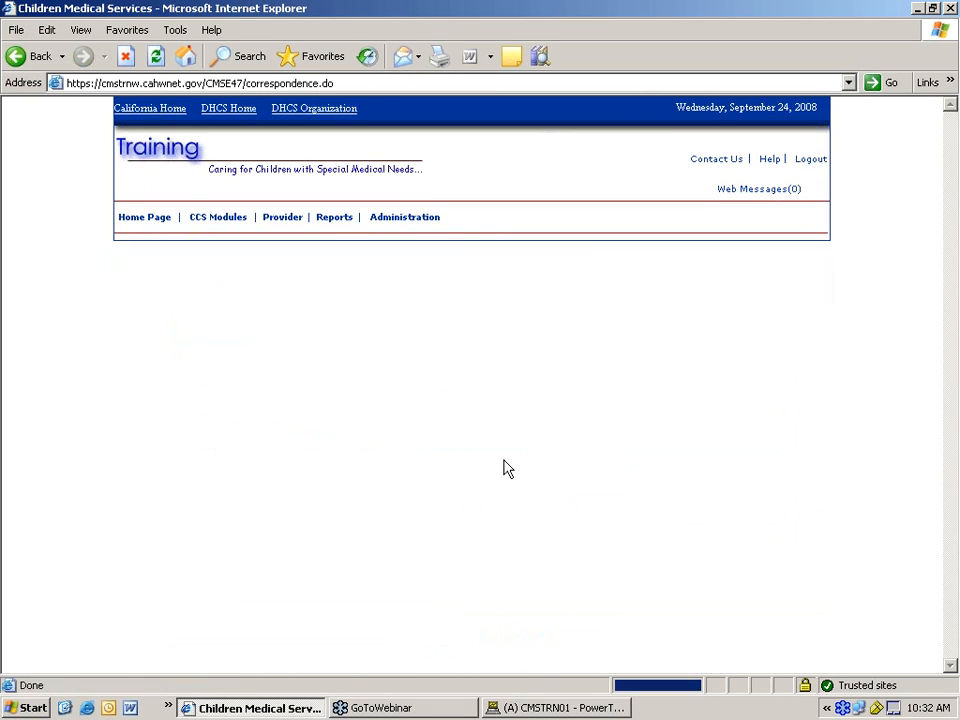
click(144, 220)
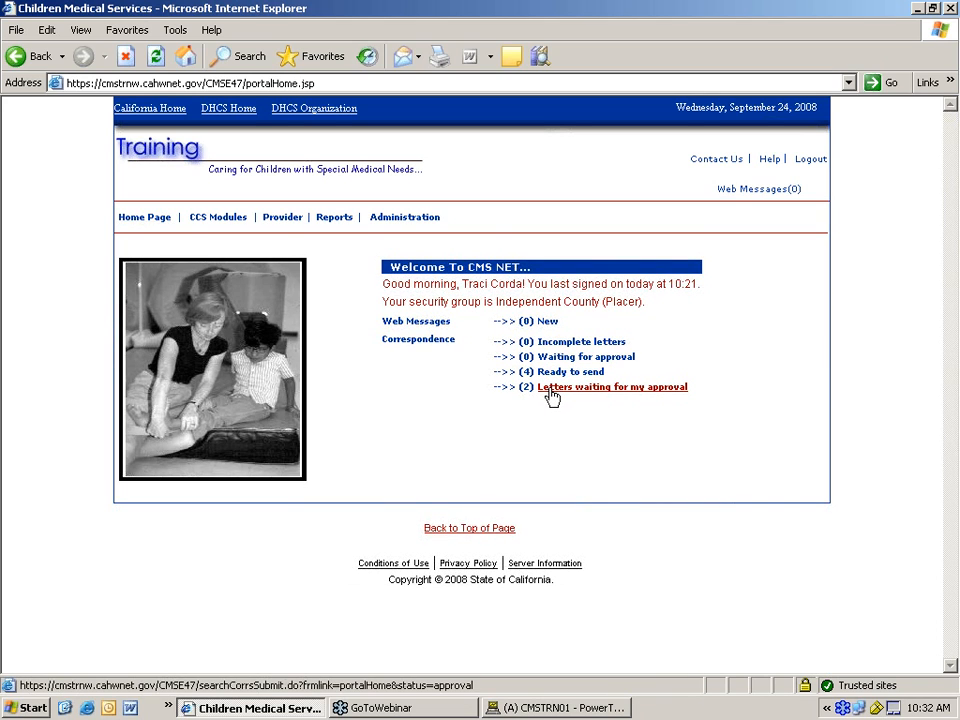
click(552, 395)
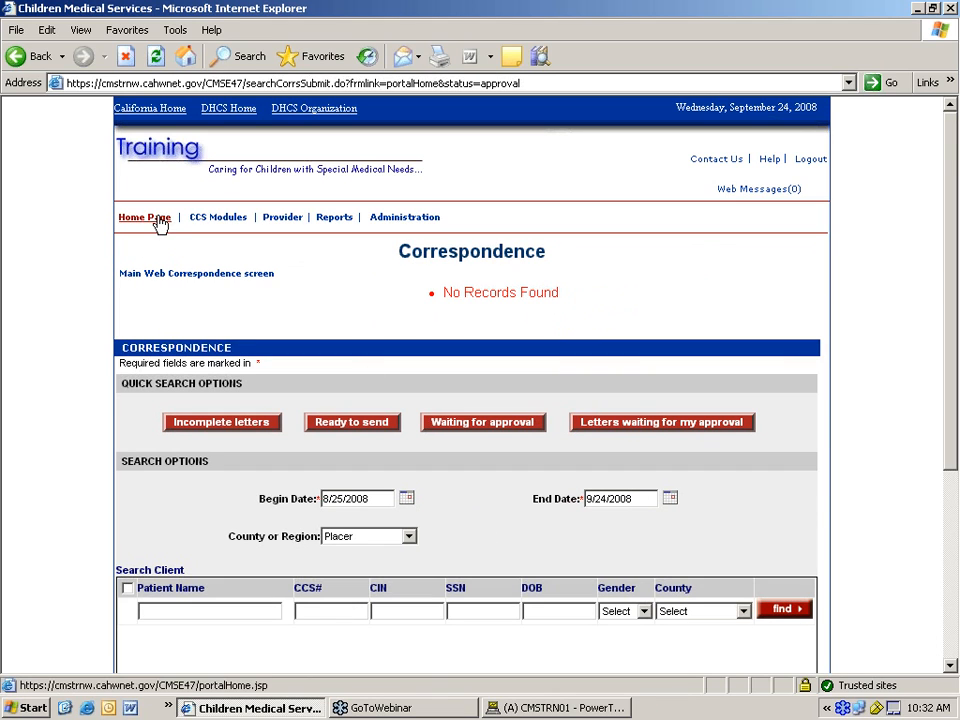
click(158, 220)
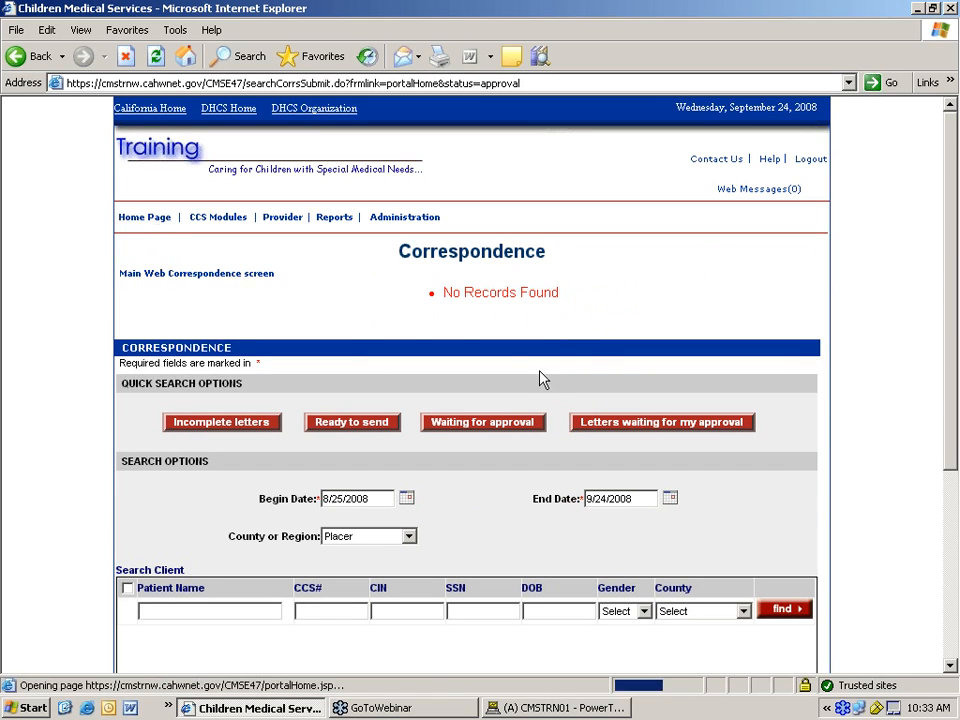
click(562, 371)
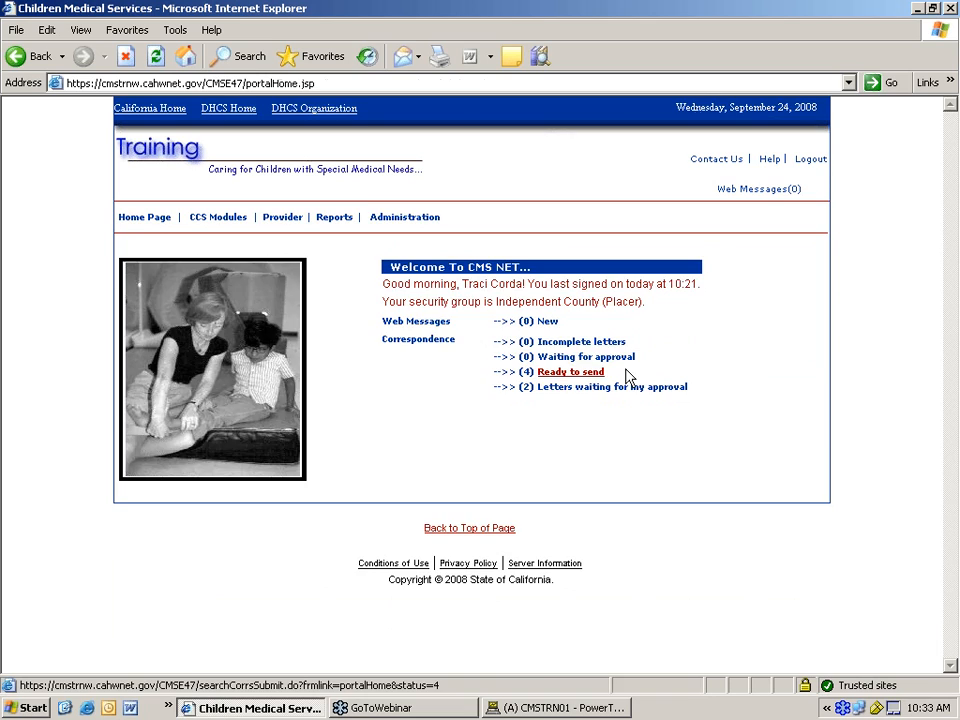